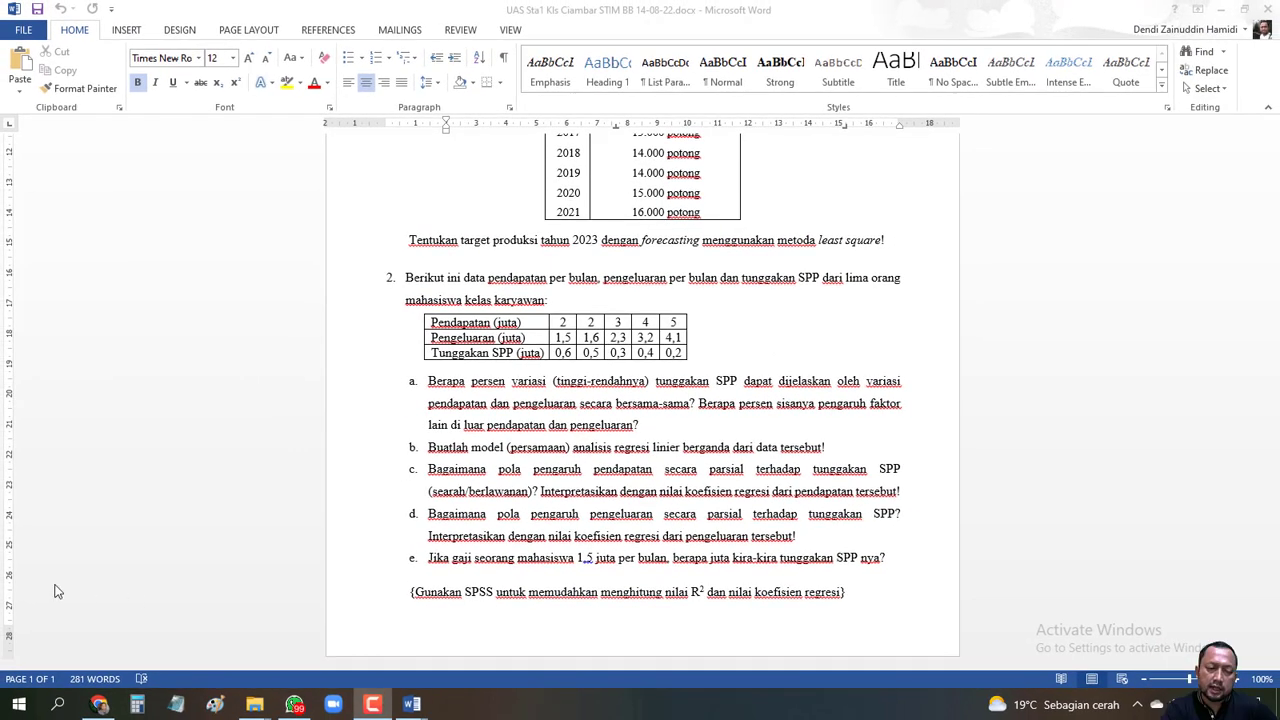
click(18, 704)
scroll(96, 590, down, 5)
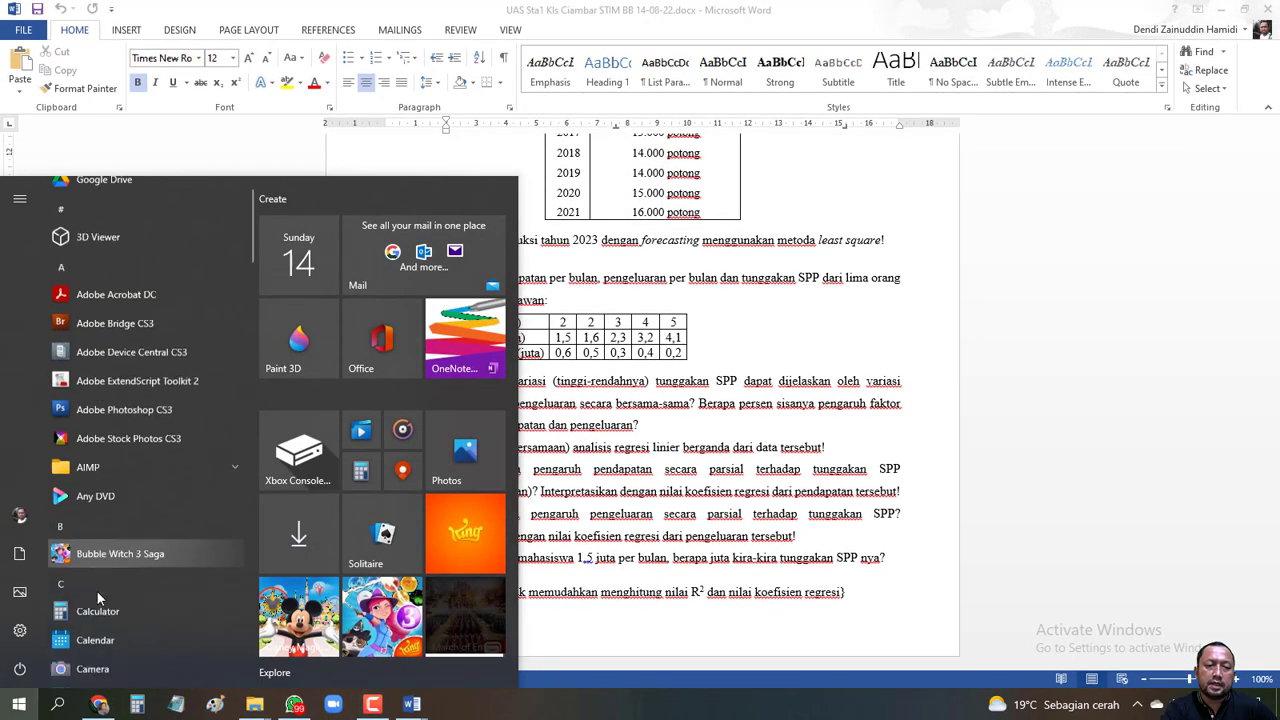
scroll(96, 590, down, 10)
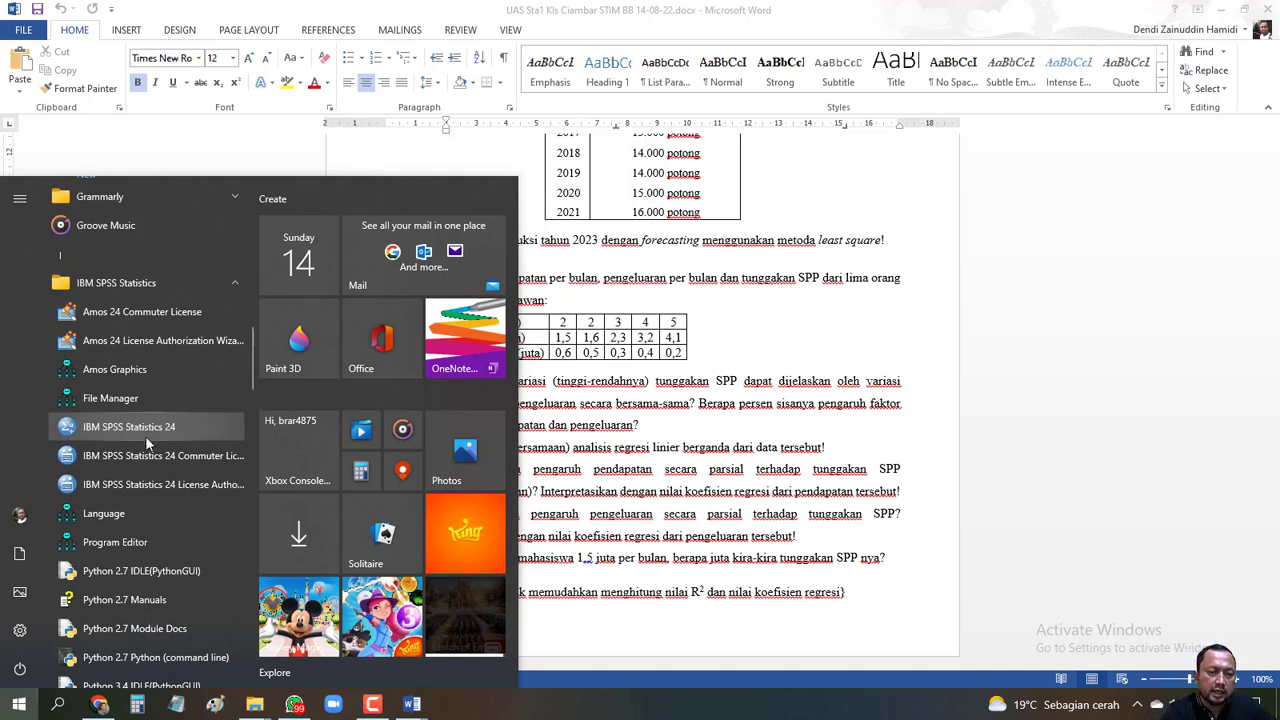
- Switch to Chrome and search Google for "ibm spss" in a new tab
click(100, 705)
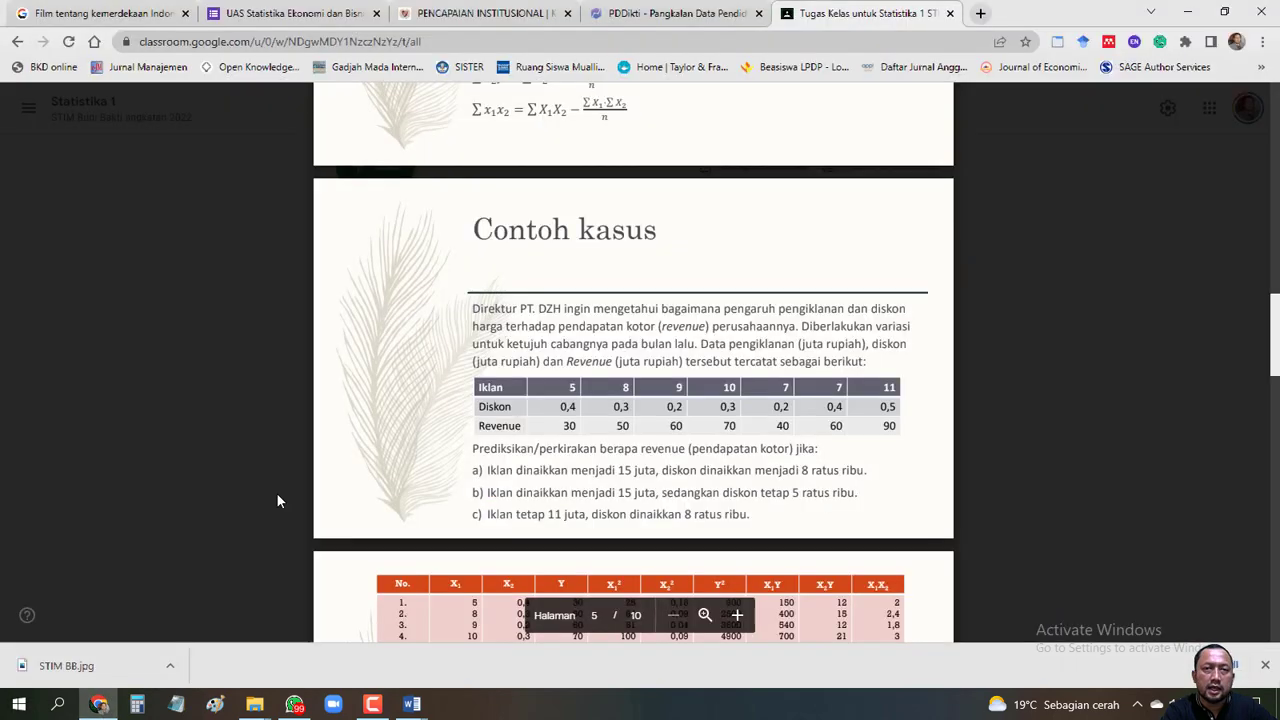
click(985, 15)
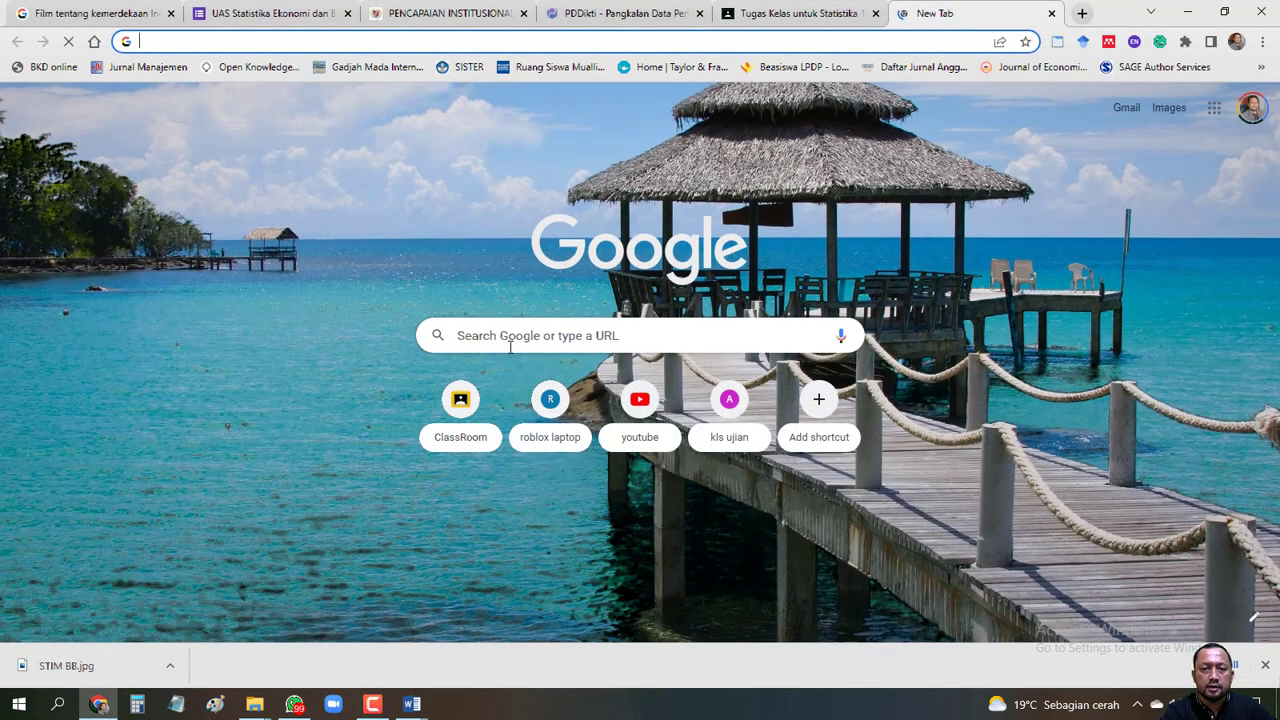
click(514, 336)
text(ibm)
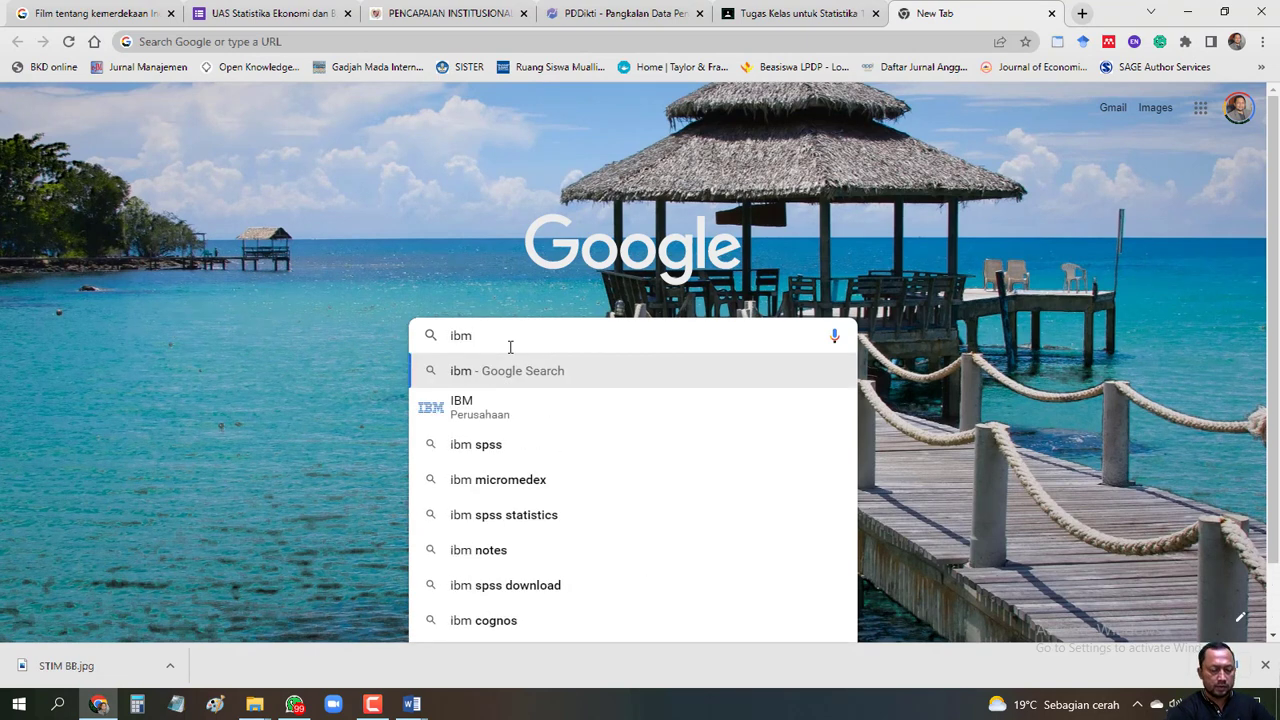
text( sp)
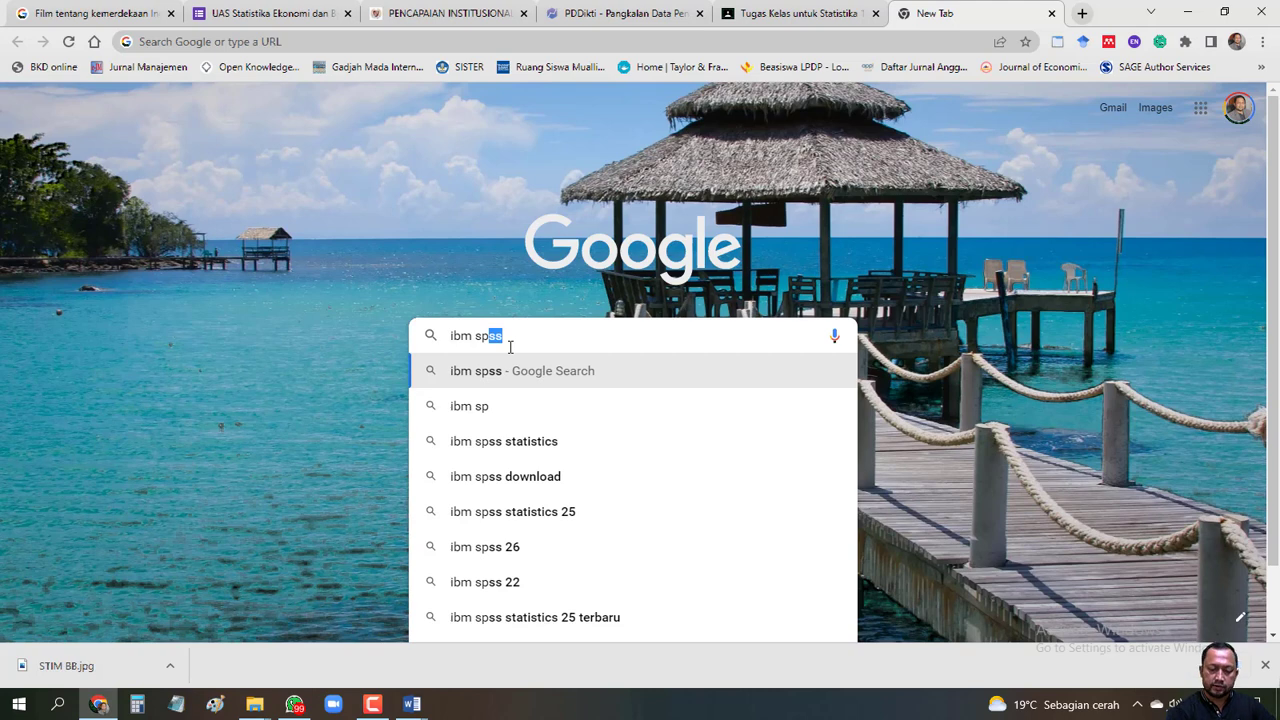
key(Return)
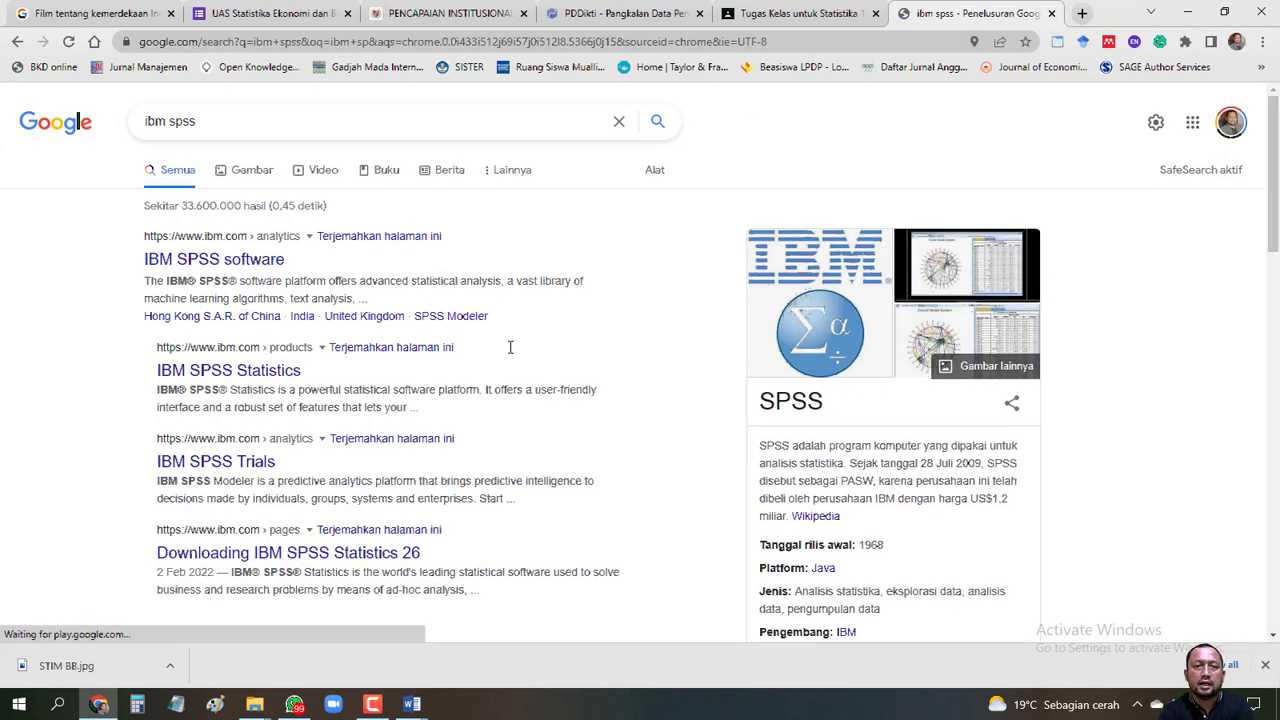
- Open the "Downloading IBM SPSS Statistics 26" page from the search results
click(190, 275)
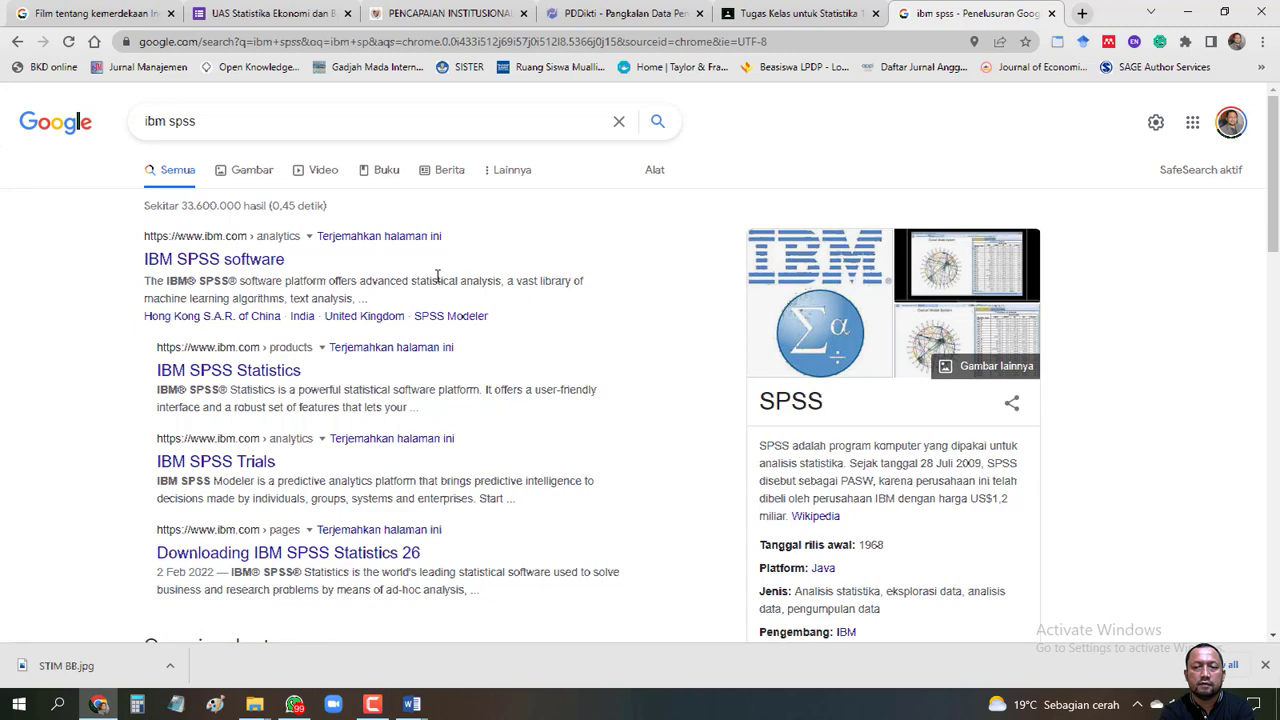
scroll(434, 277, down, 1)
click(378, 474)
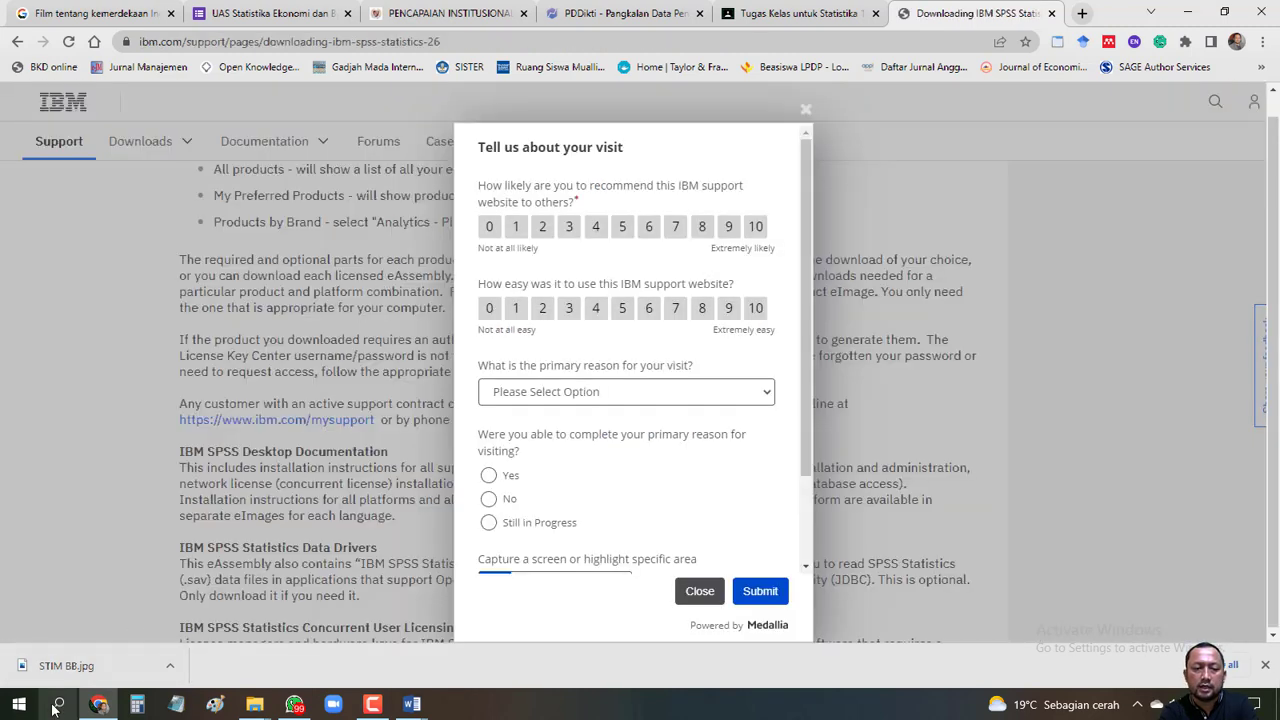
click(17, 705)
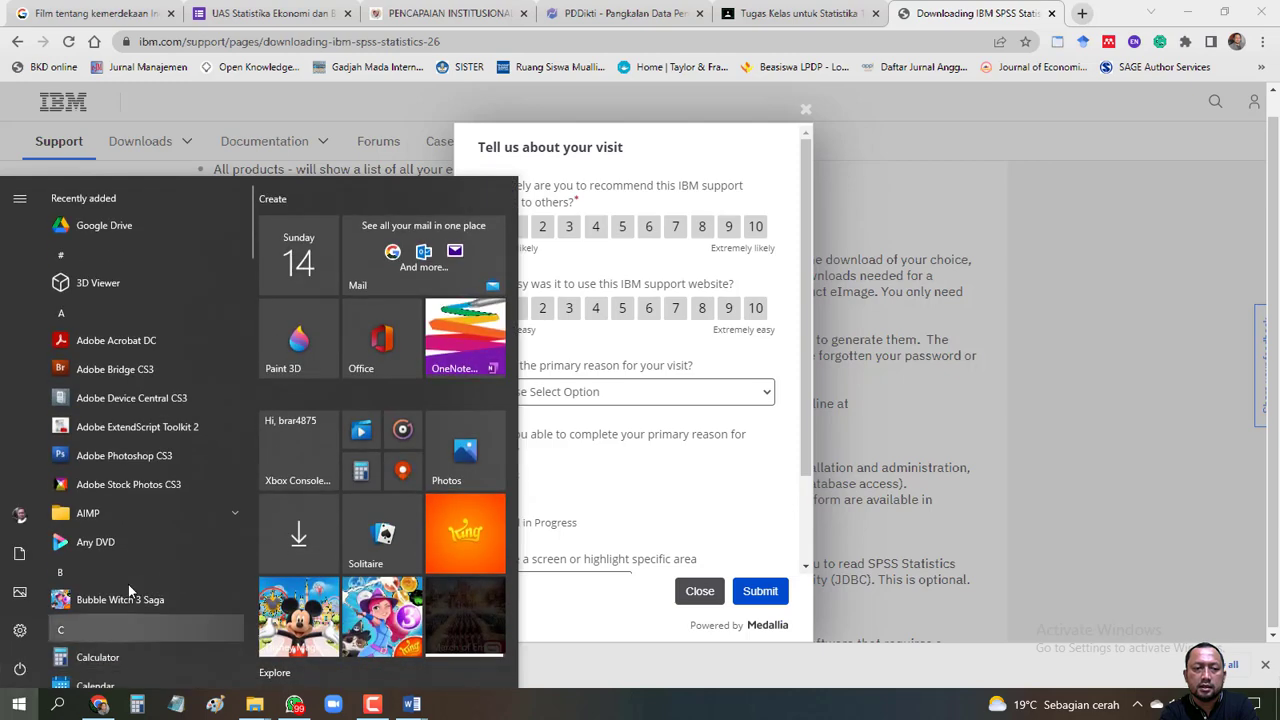
scroll(159, 513, down, 3)
scroll(159, 513, up, 3)
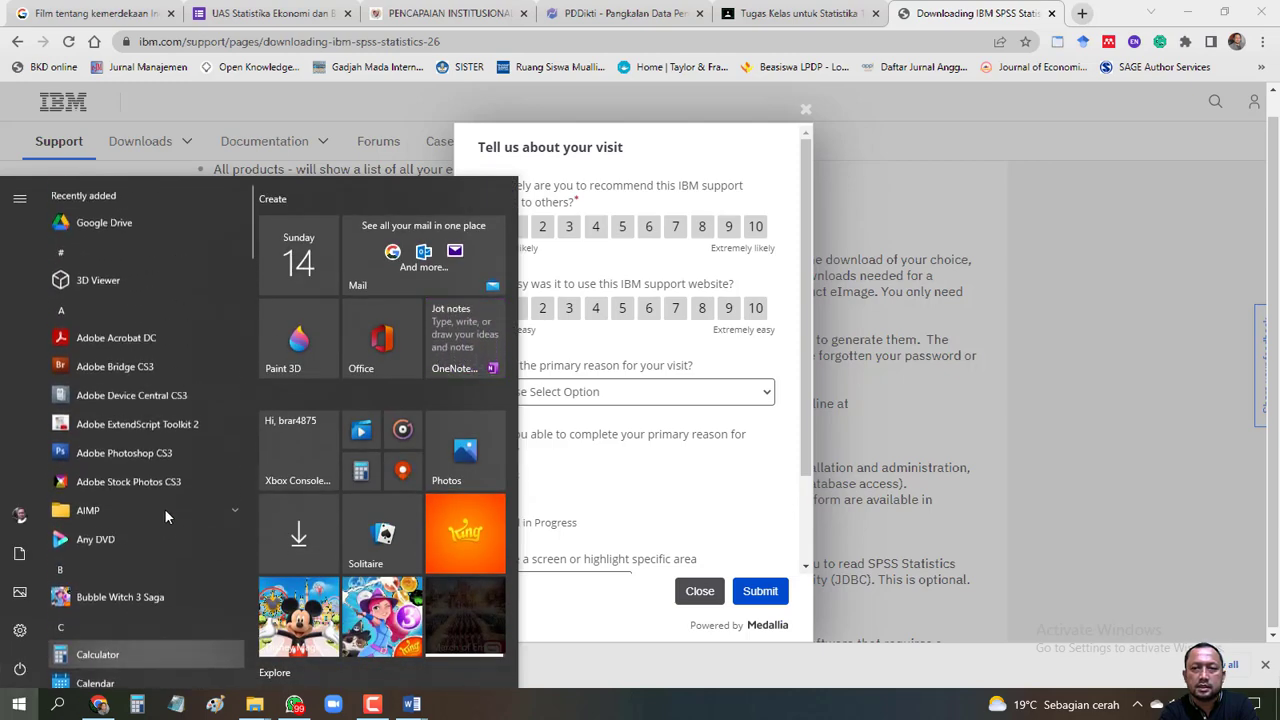
click(967, 199)
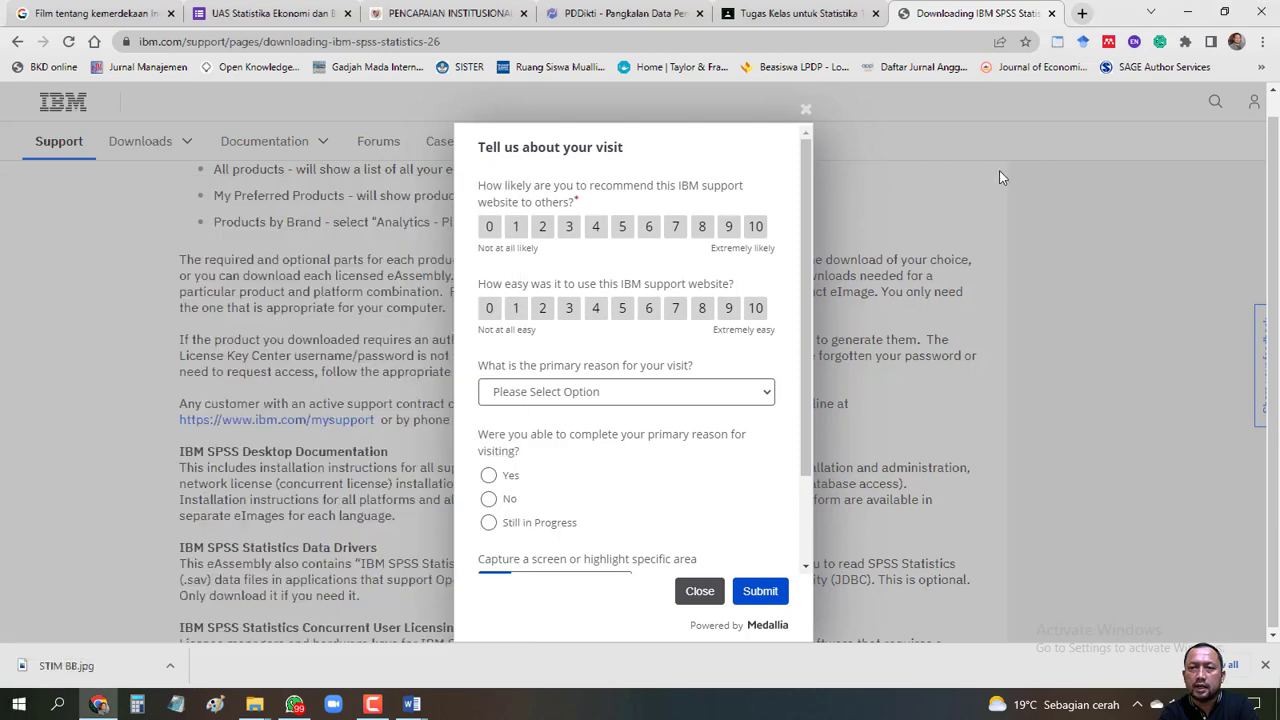
- Minimise the browser and launch IBM SPSS Statistics 24 from the IBM SPSS Statistics program group
click(1187, 12)
click(17, 705)
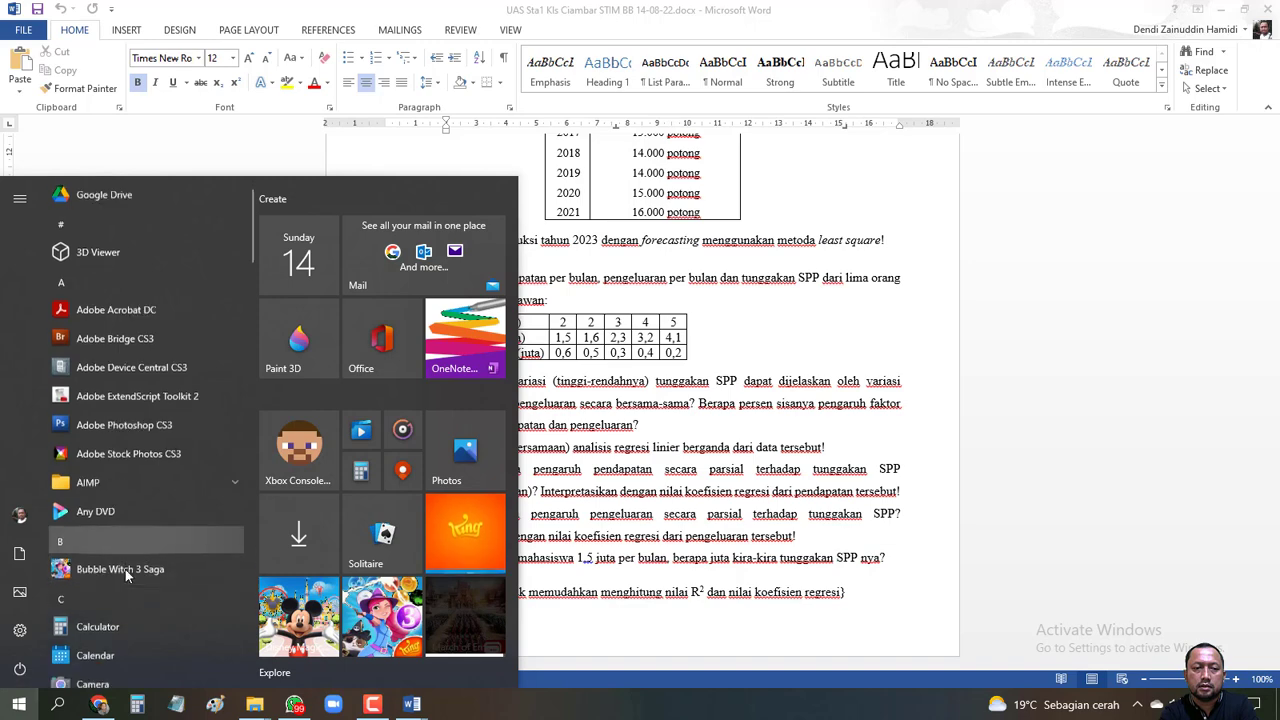
scroll(125, 569, down, 3)
scroll(125, 569, down, 9)
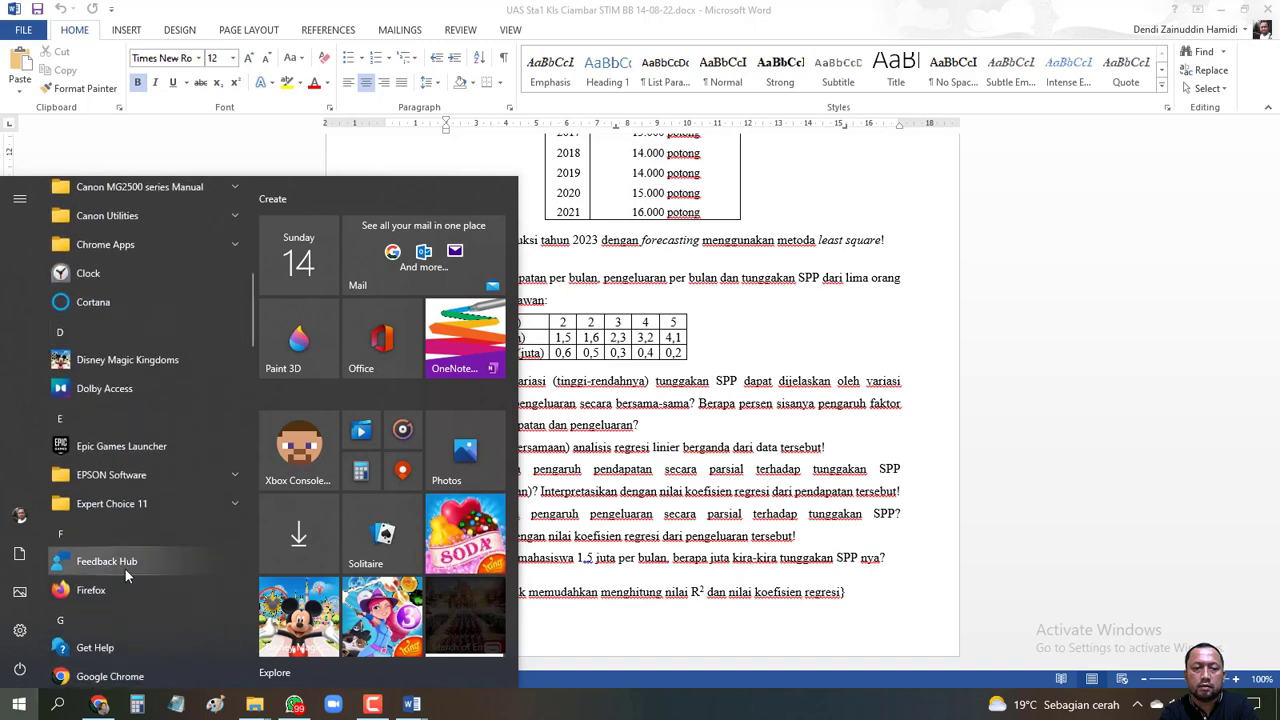
scroll(125, 569, down, 2)
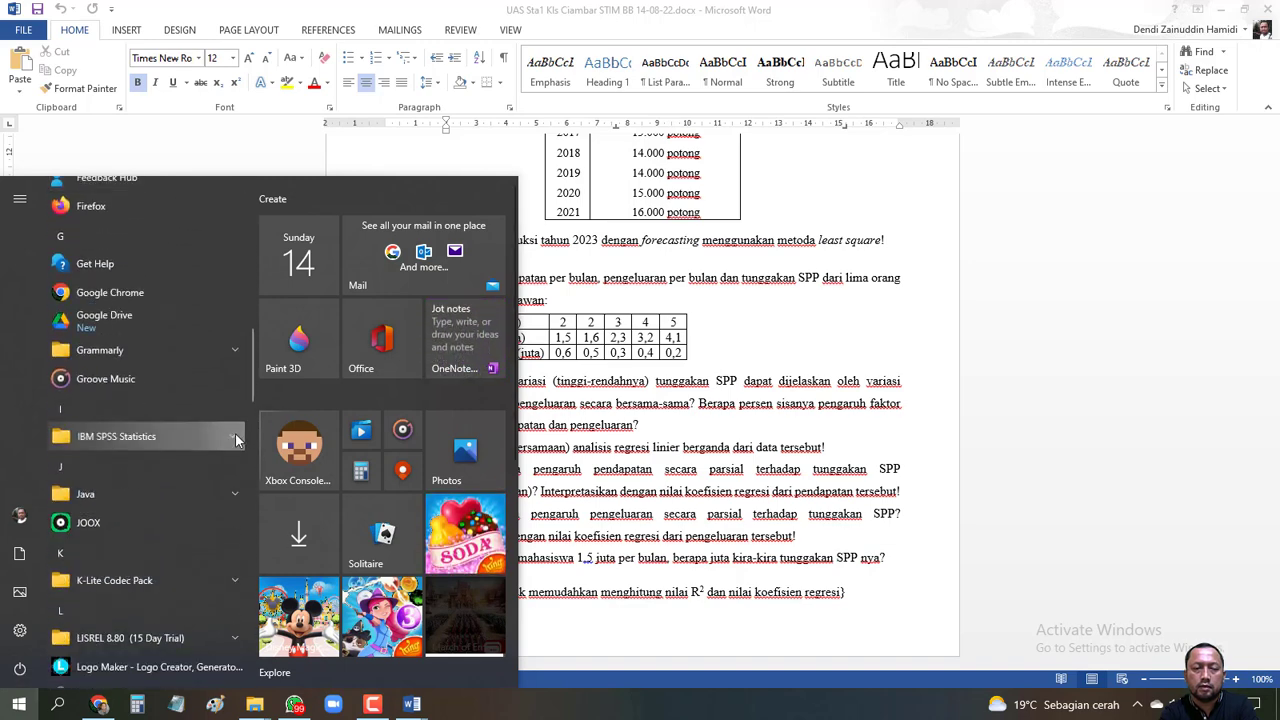
click(235, 436)
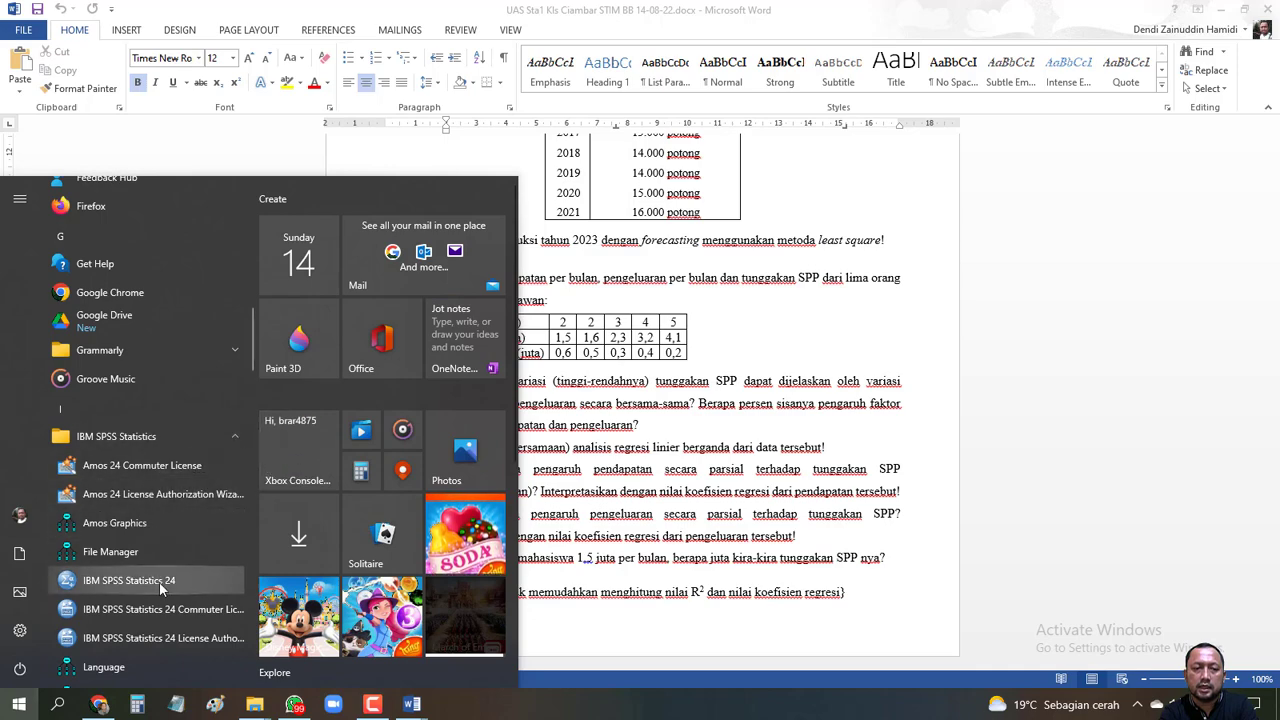
click(159, 578)
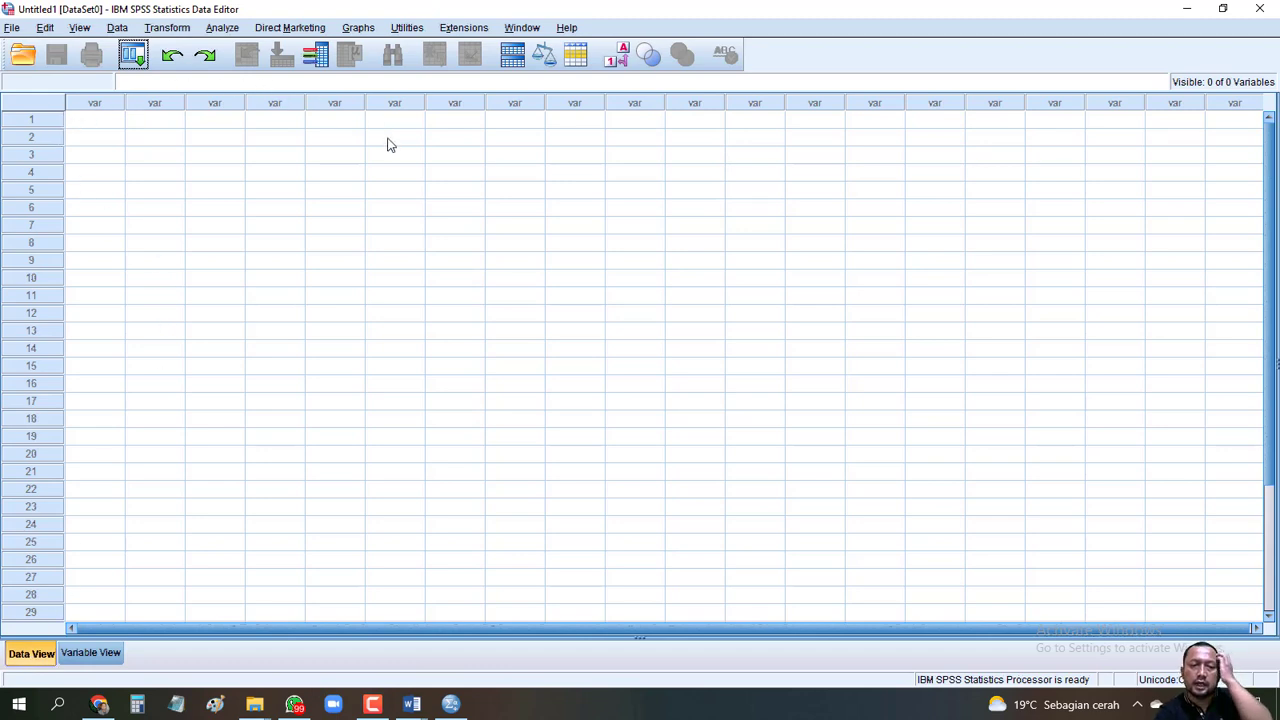
- Select the first Name cell in the Variable View and consult question 2's data table in the Word exam document
click(97, 659)
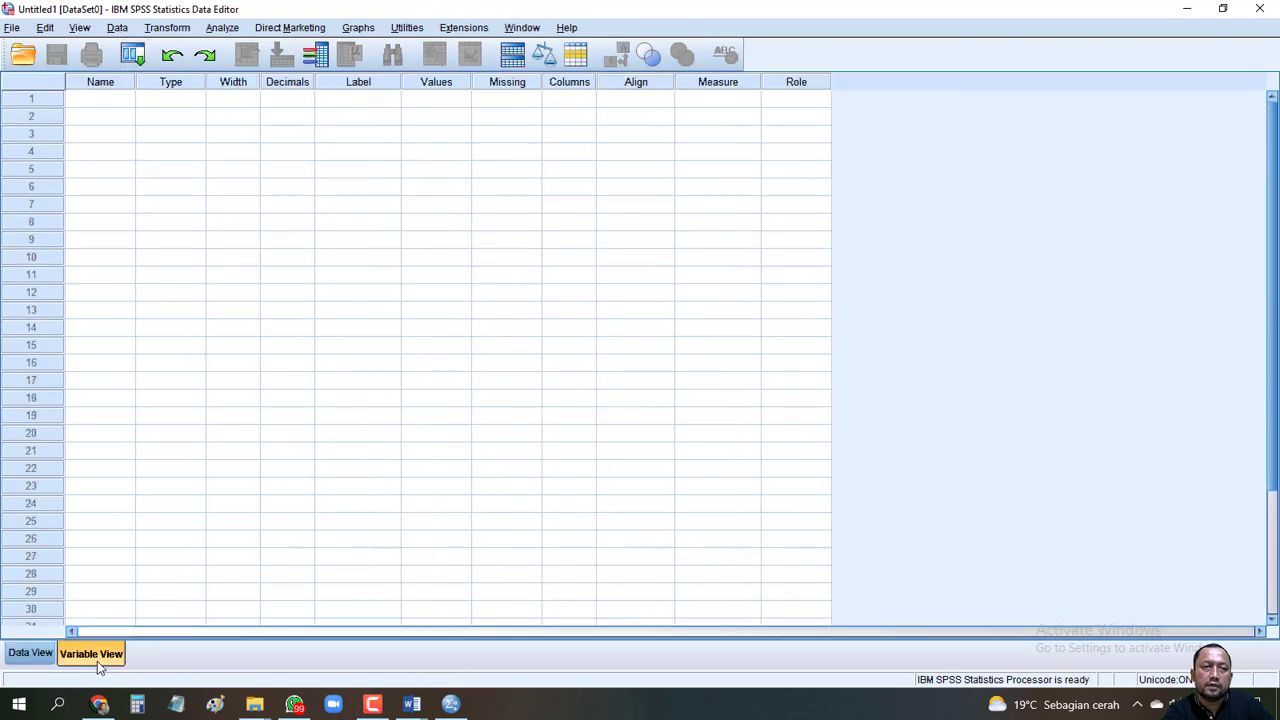
click(110, 104)
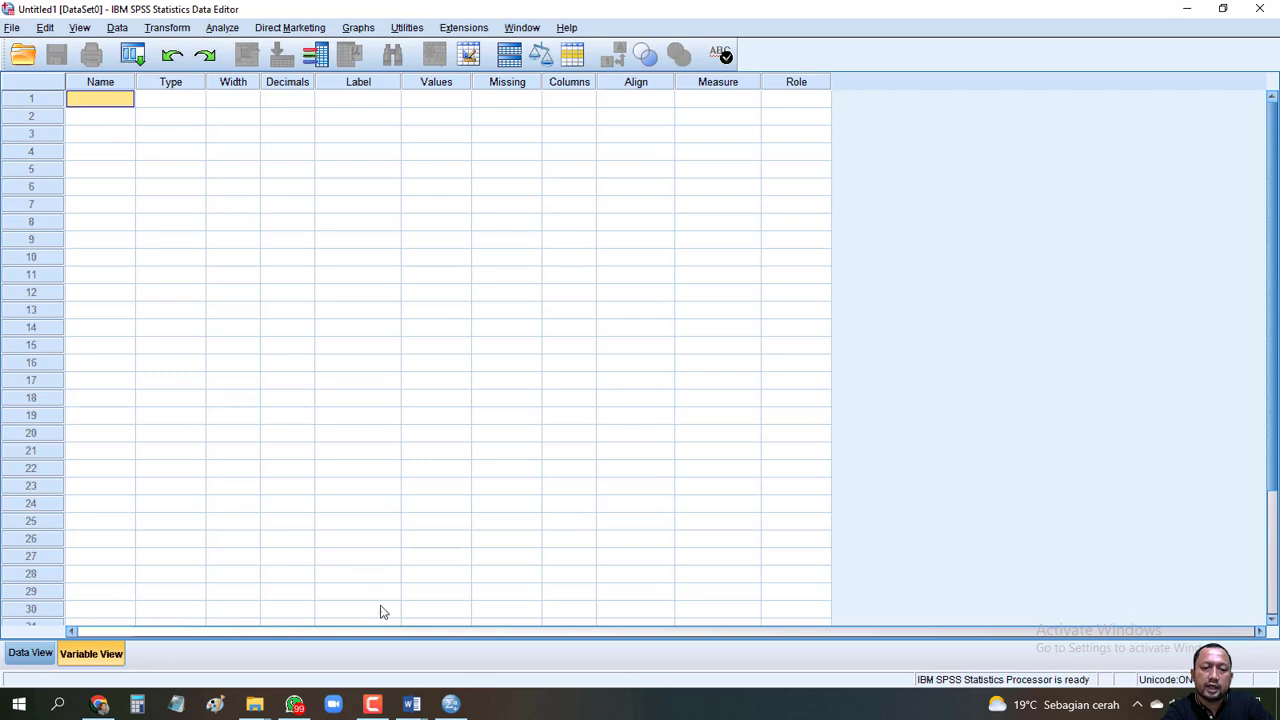
mouse_move(411, 704)
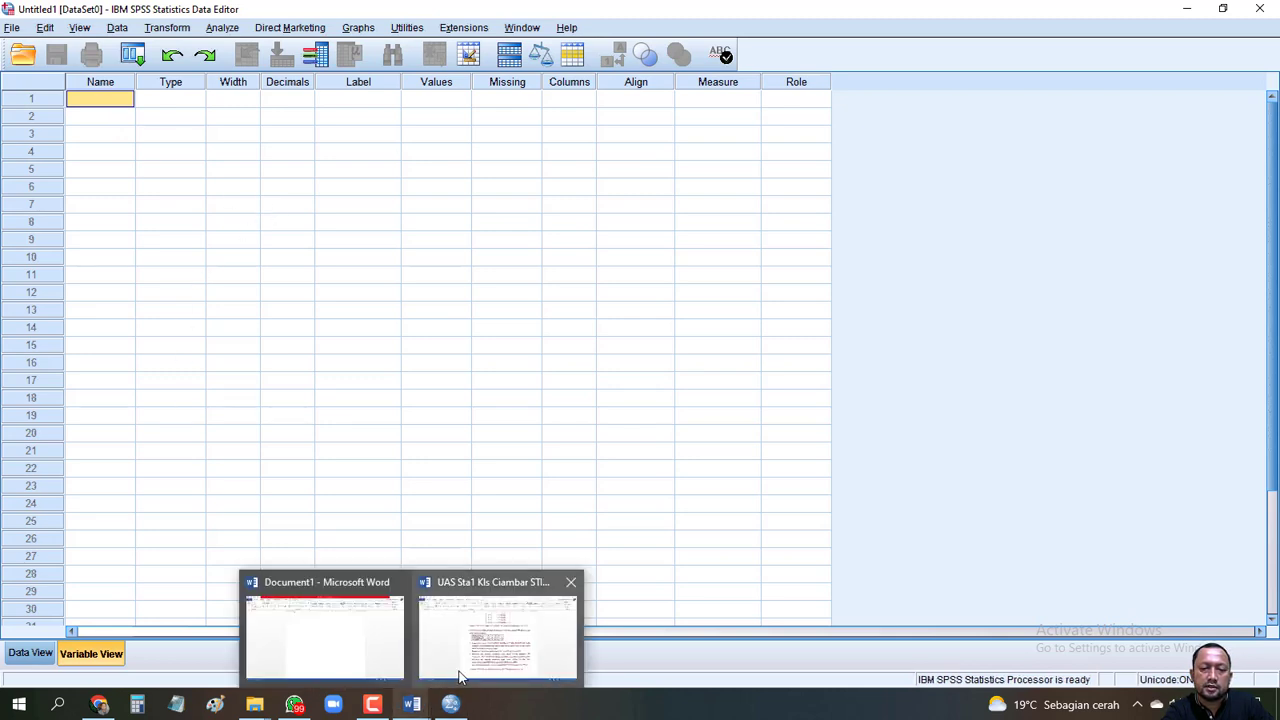
click(461, 678)
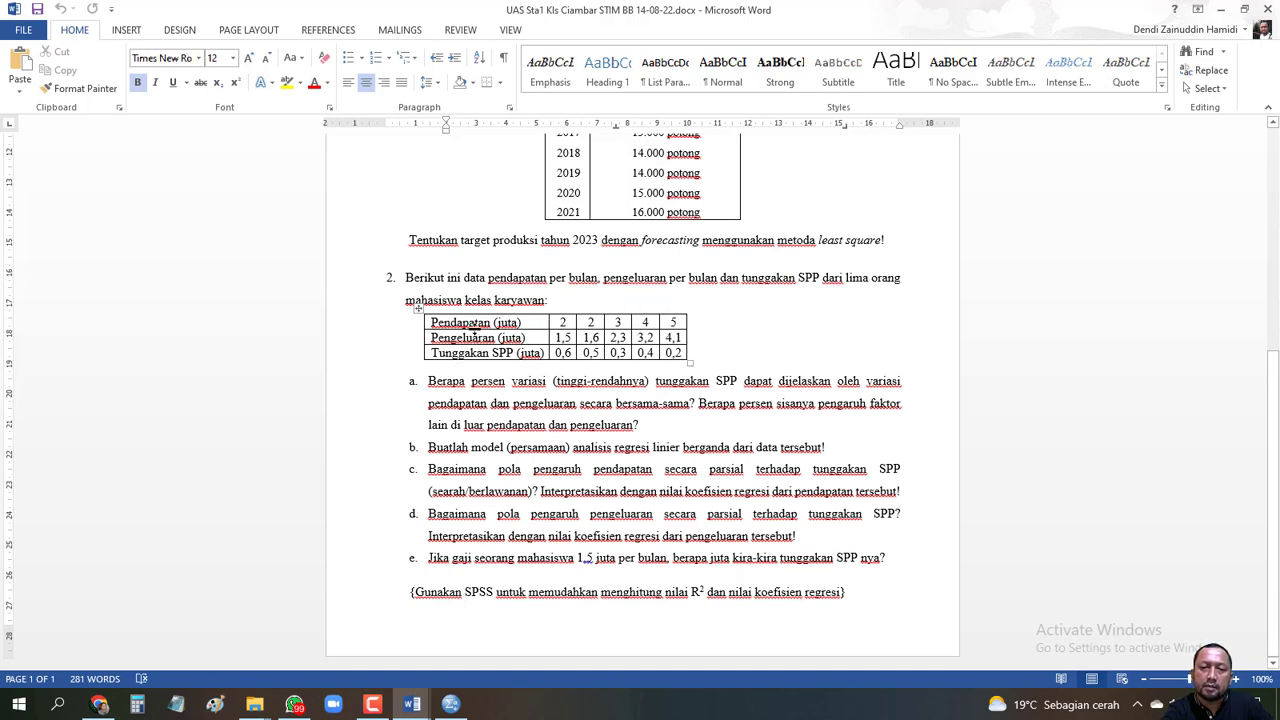
click(535, 322)
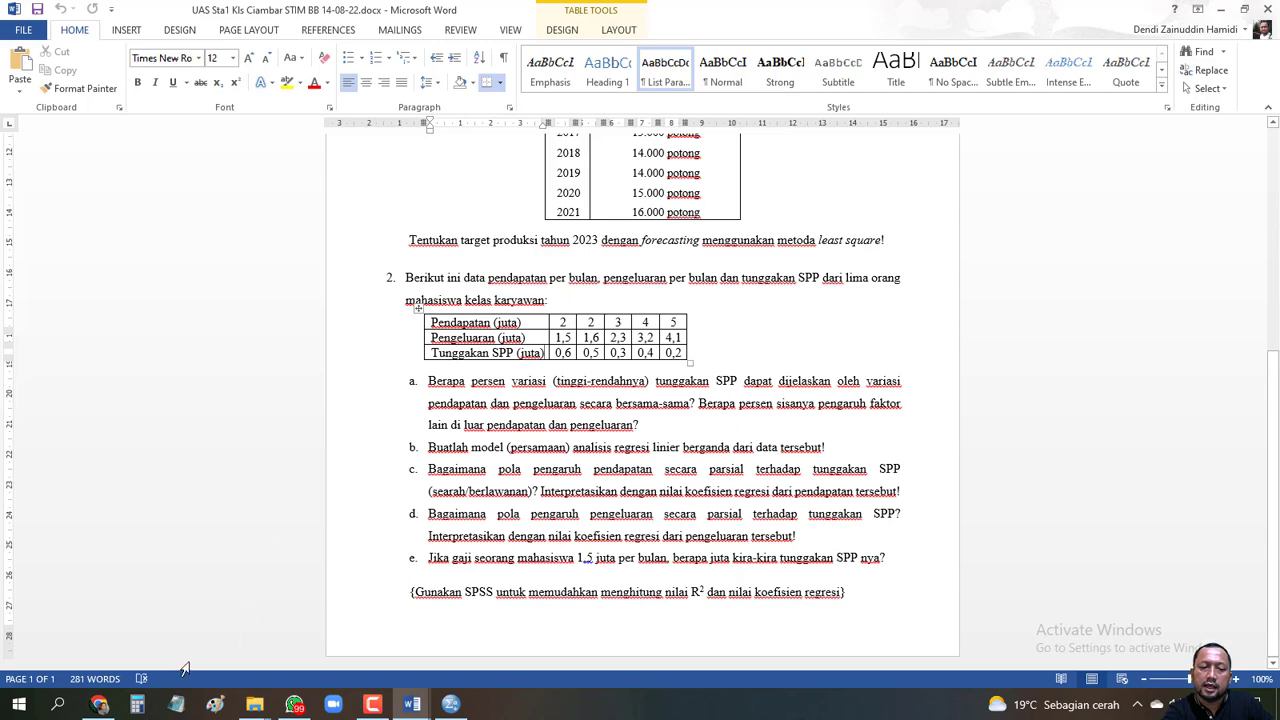
click(450, 702)
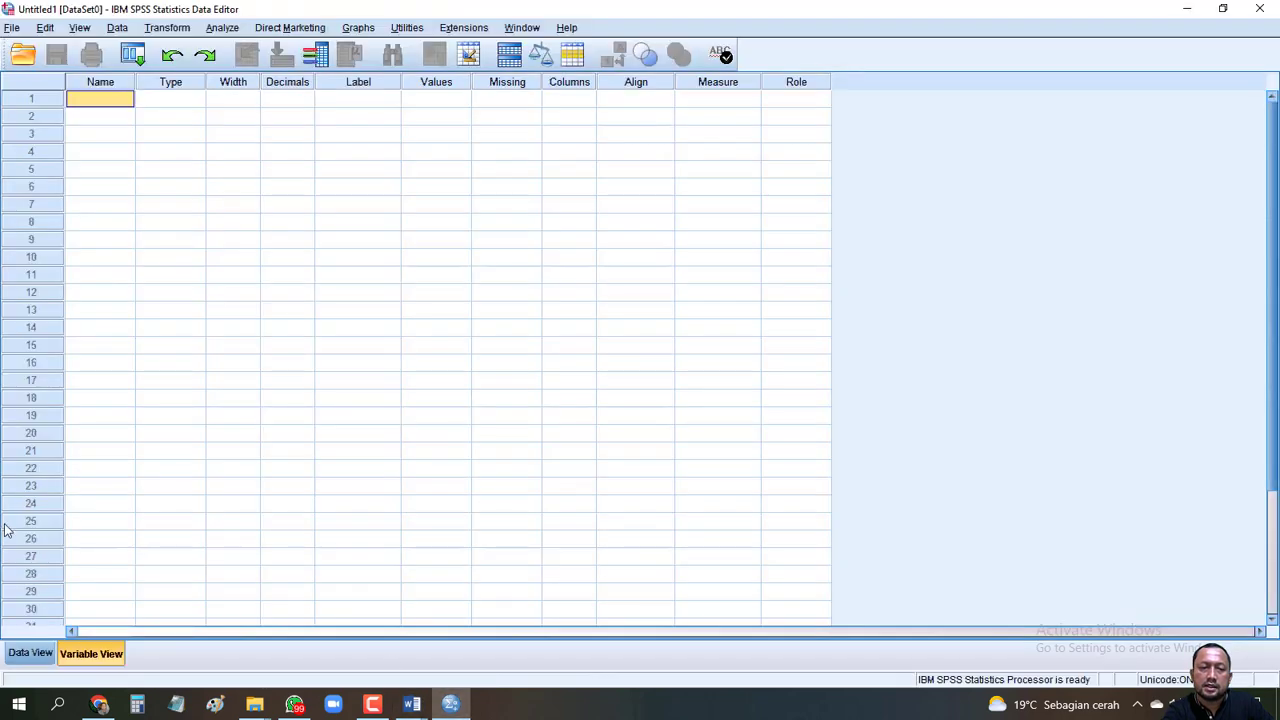
- Define three variables named X1, X2 and Y in the Variable View
click(20, 655)
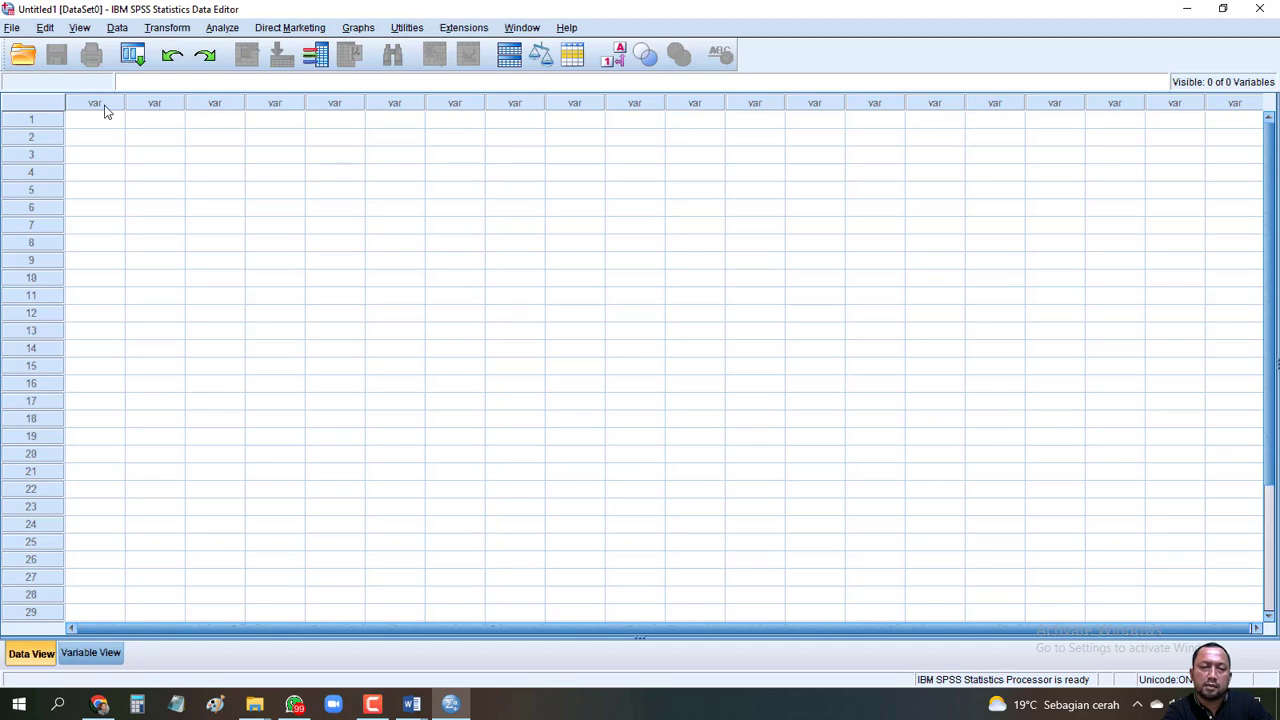
click(101, 652)
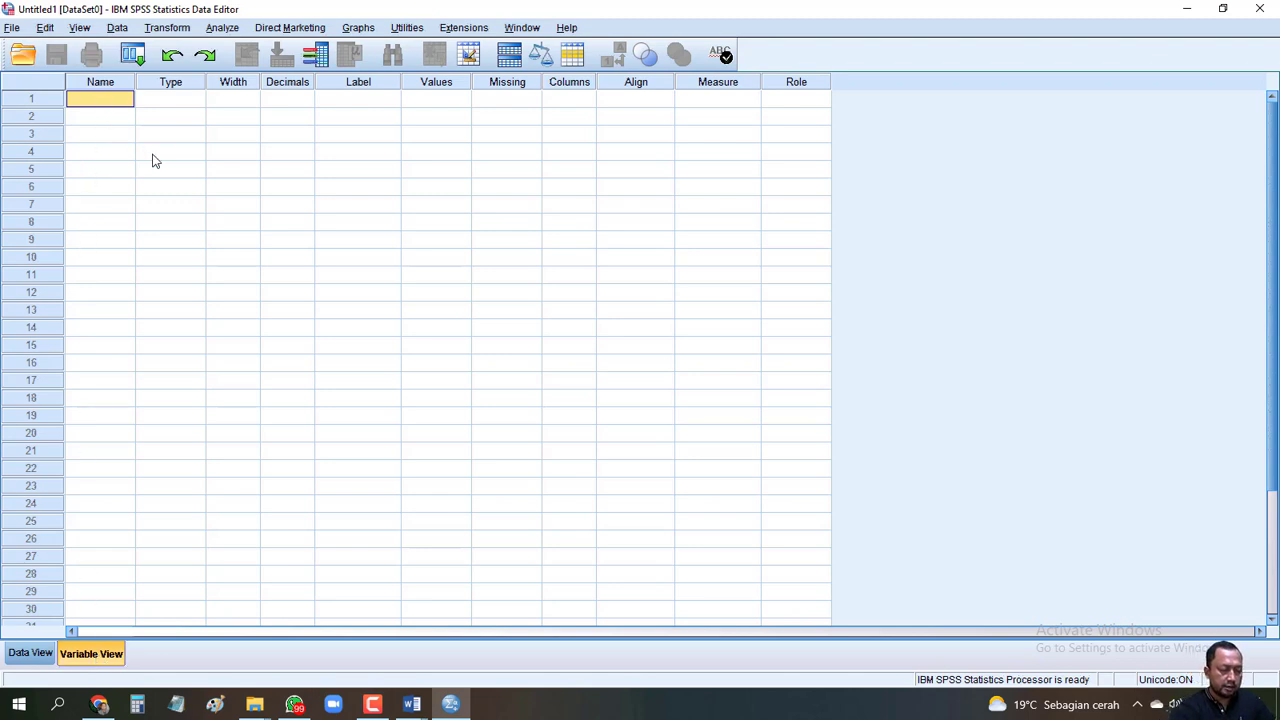
text(X1)
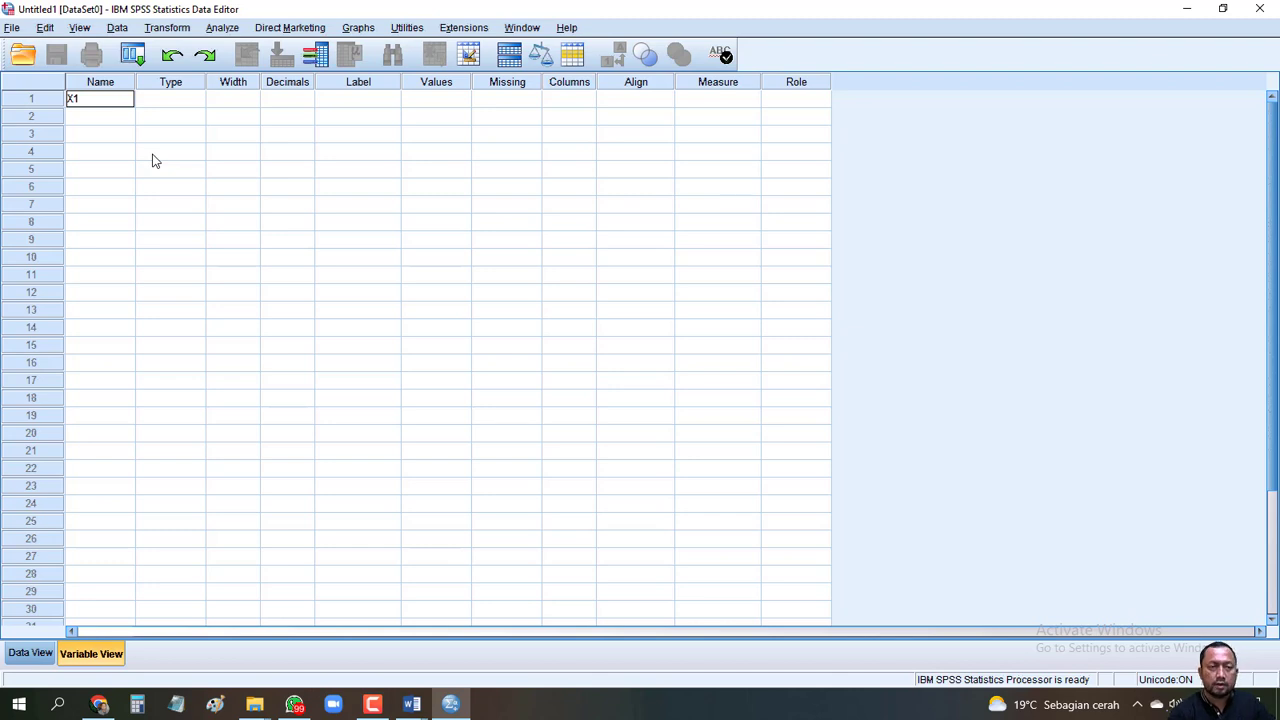
click(92, 117)
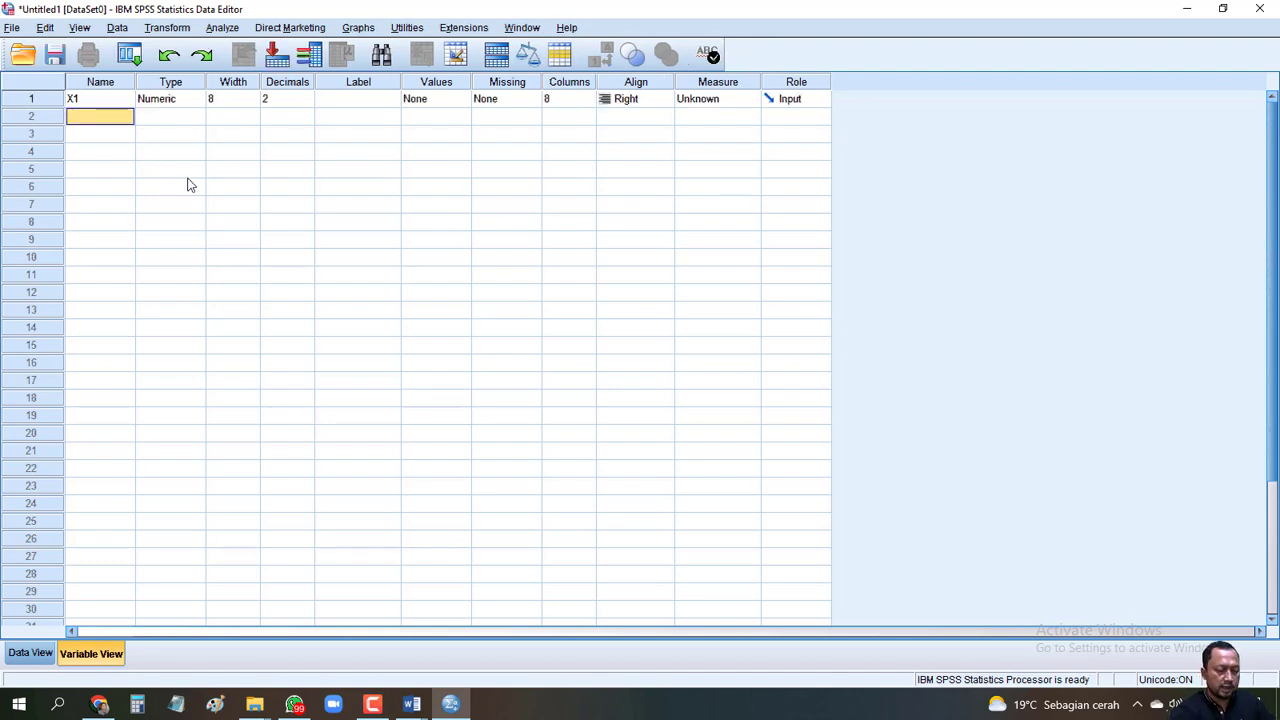
text(X2)
click(110, 138)
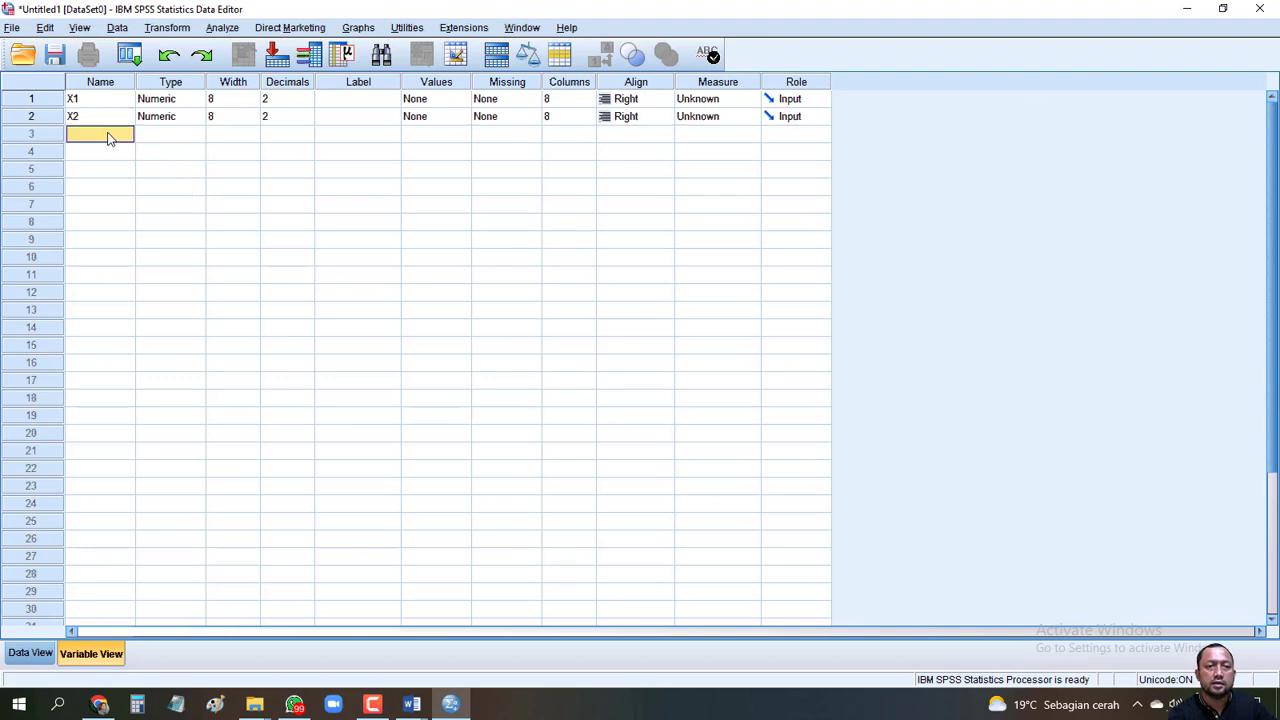
text(Y)
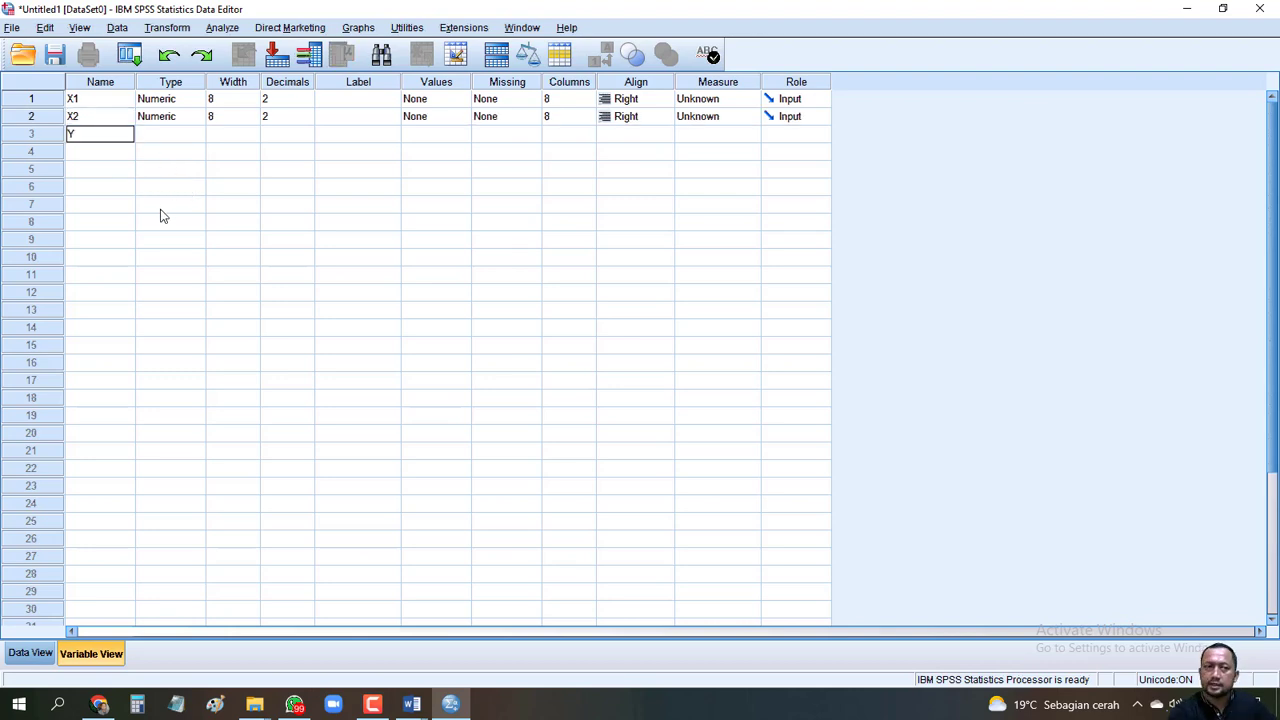
click(184, 136)
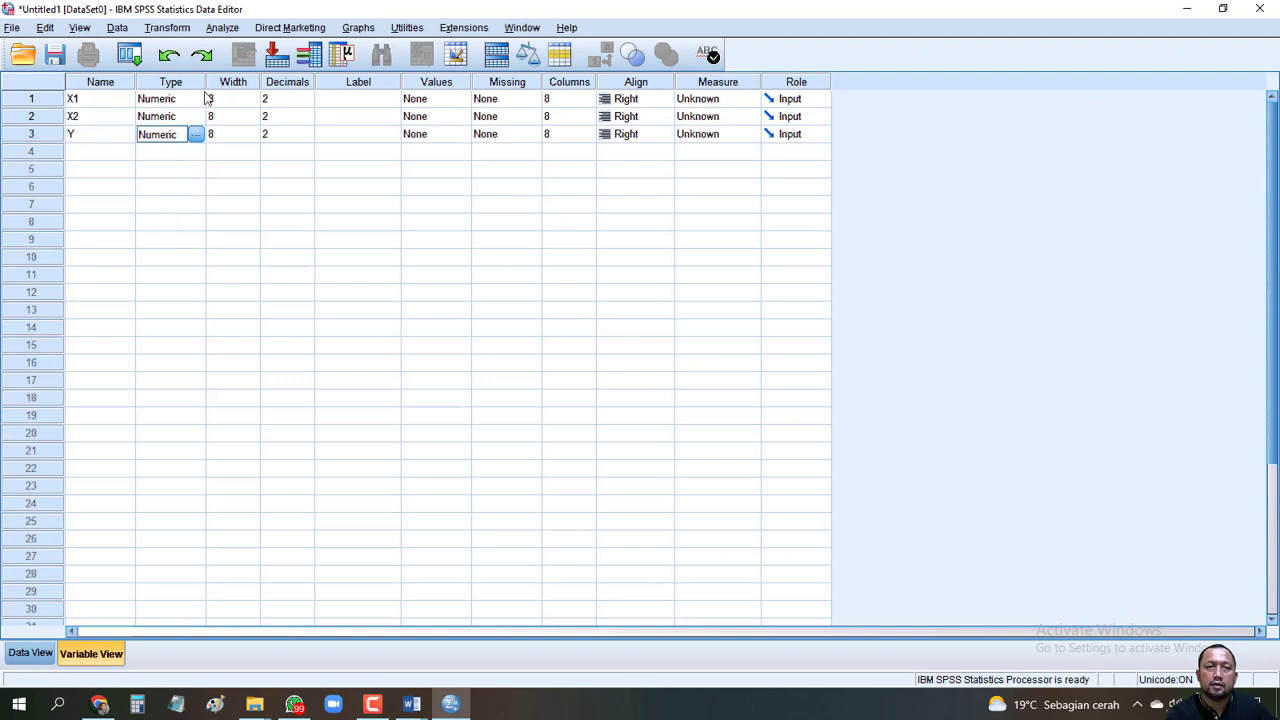
- Examine the available variable types for Y and close the dialog without changes
click(197, 134)
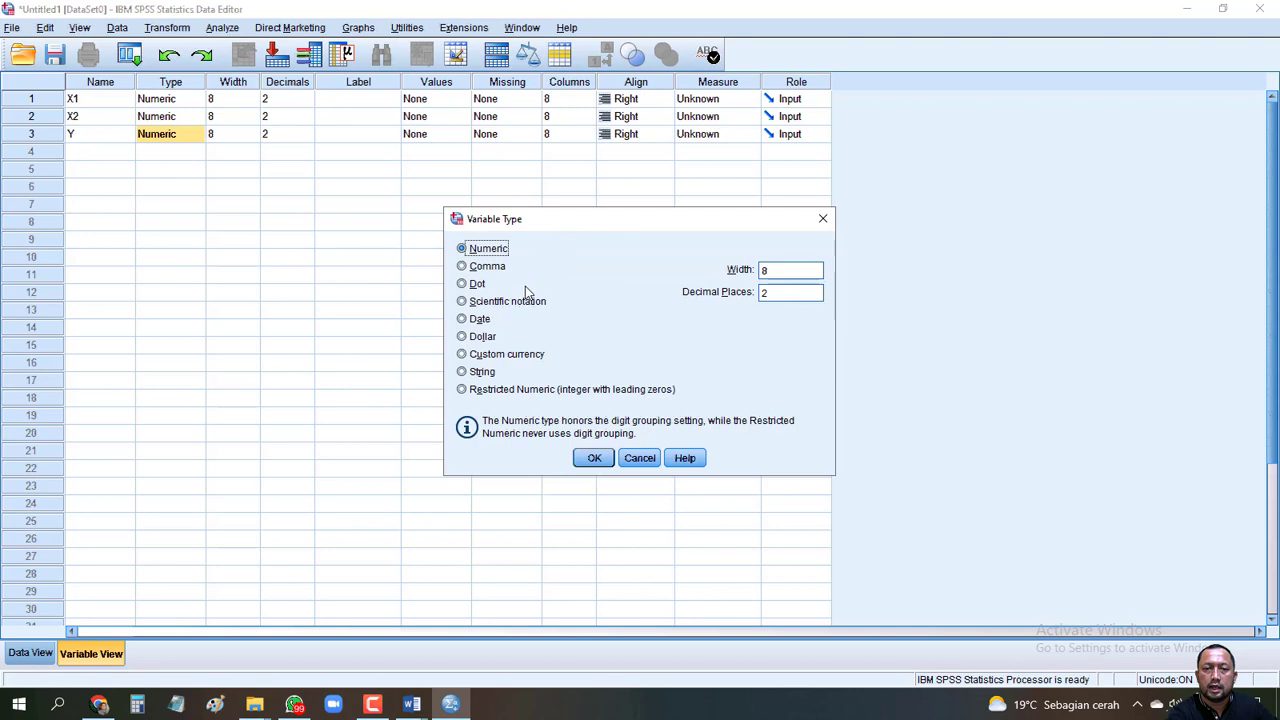
click(648, 461)
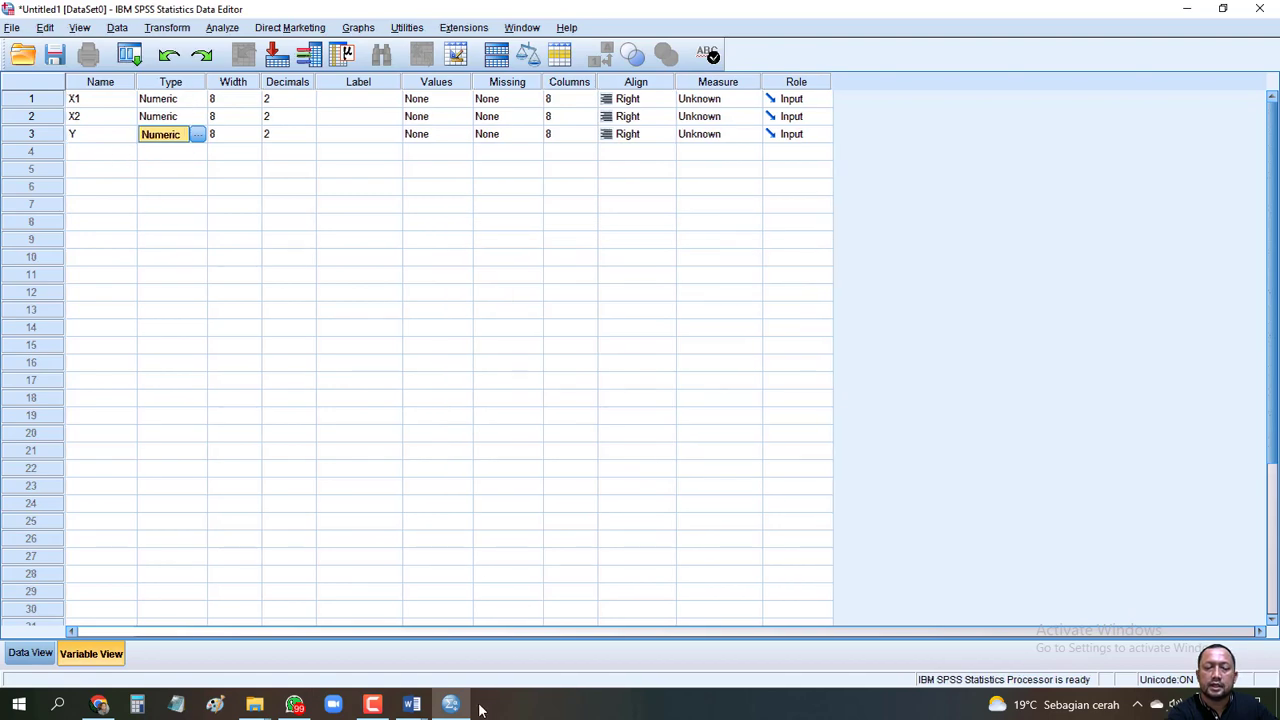
- Consult question 2's income, expenditure and SPP arrears table in the Word exam document and return to SPSS
mouse_move(410, 706)
click(486, 640)
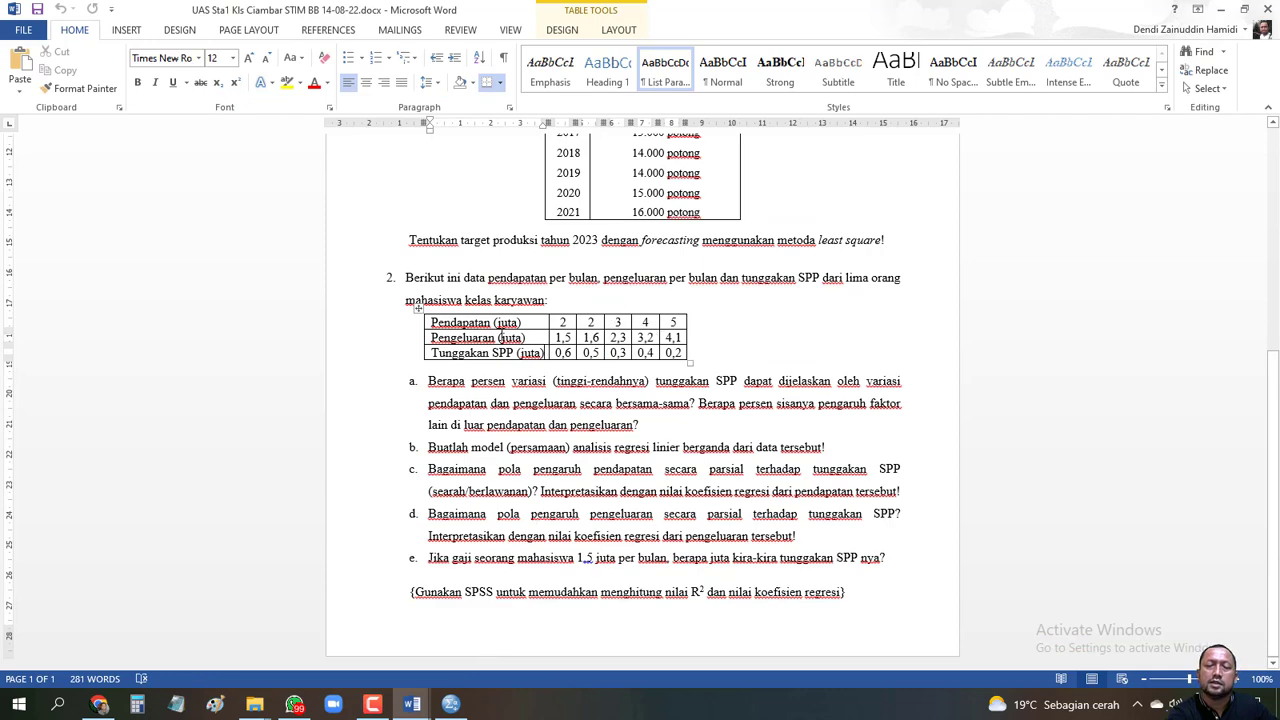
click(450, 704)
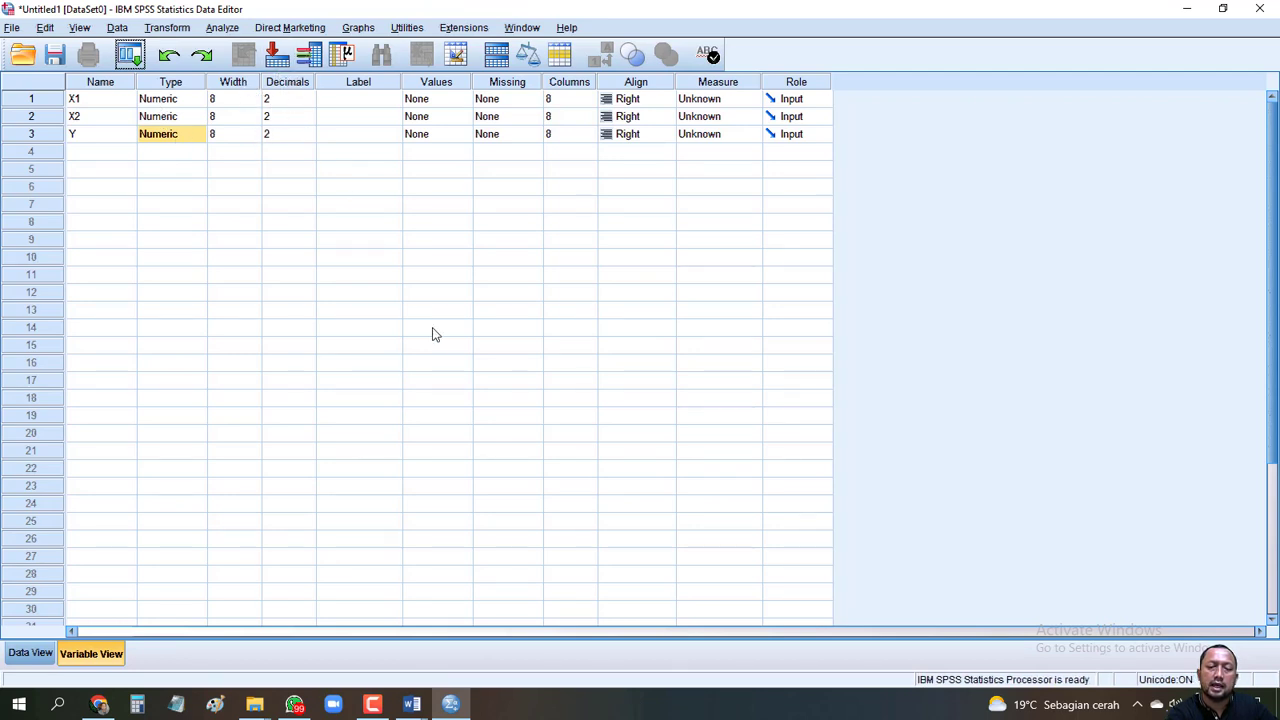
mouse_move(418, 706)
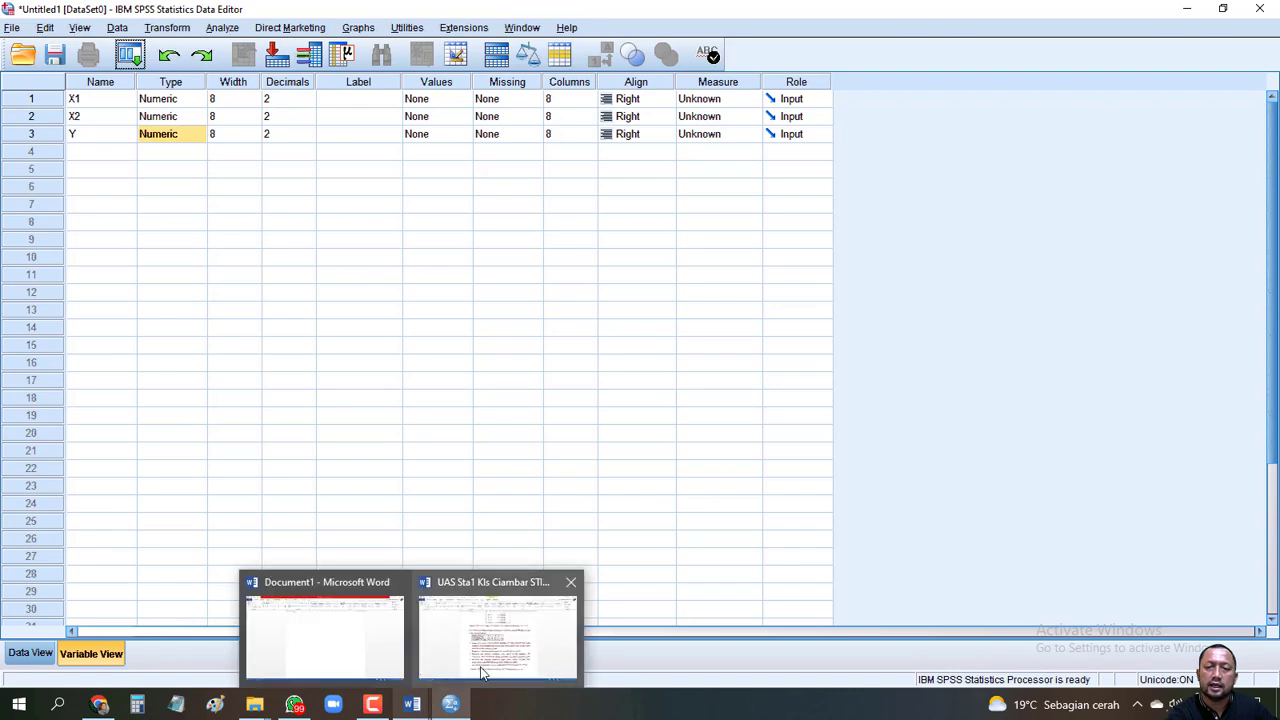
click(483, 674)
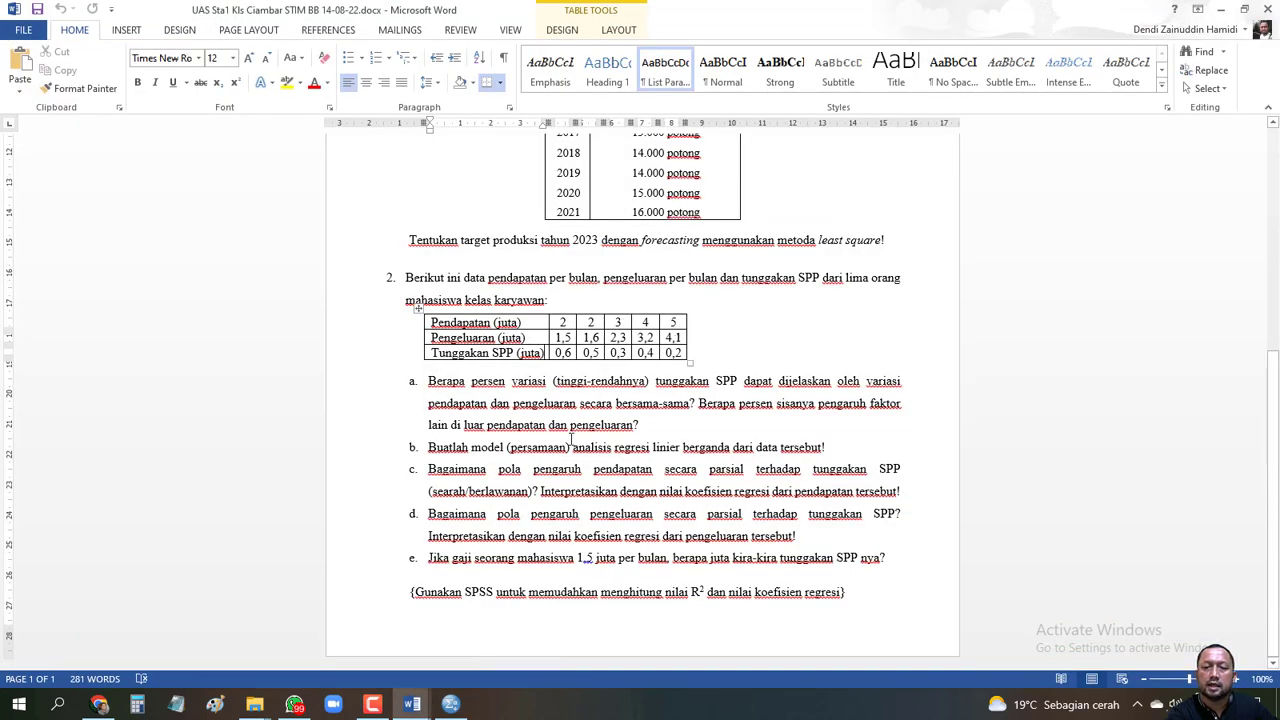
click(450, 704)
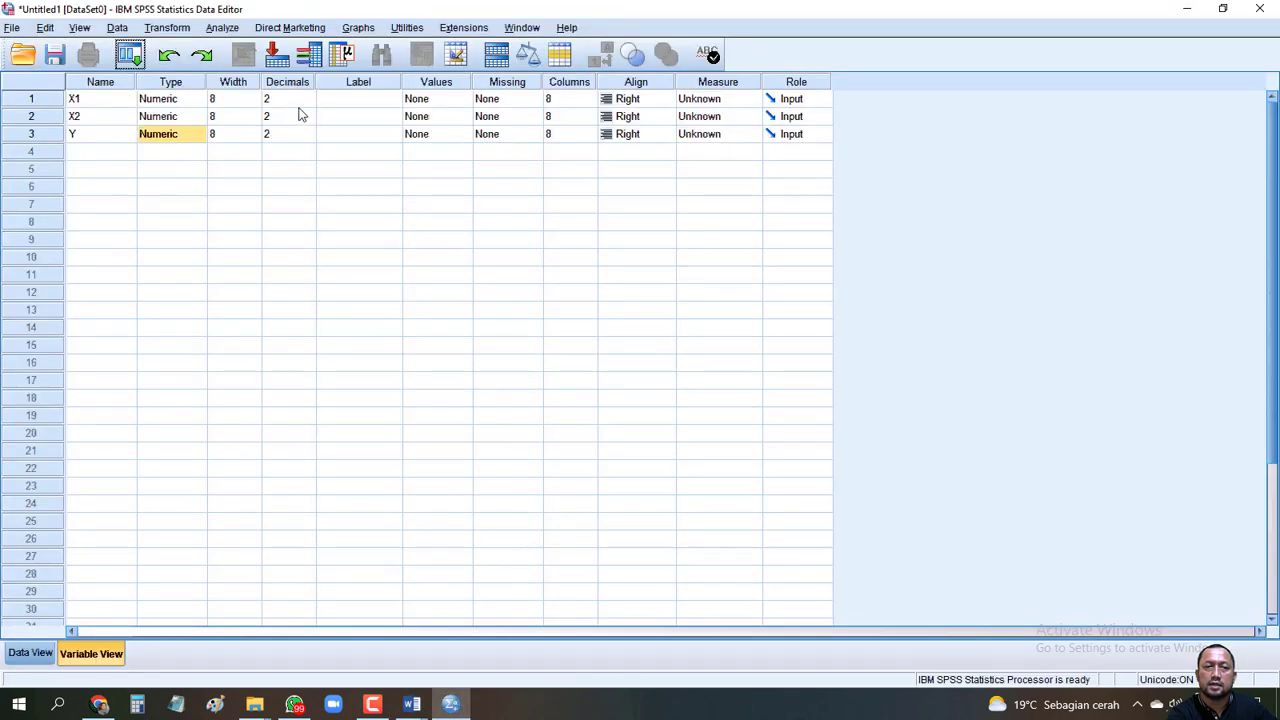
- Set the number of decimals to 1 for the variables X1, X2 and Y
click(306, 104)
click(309, 102)
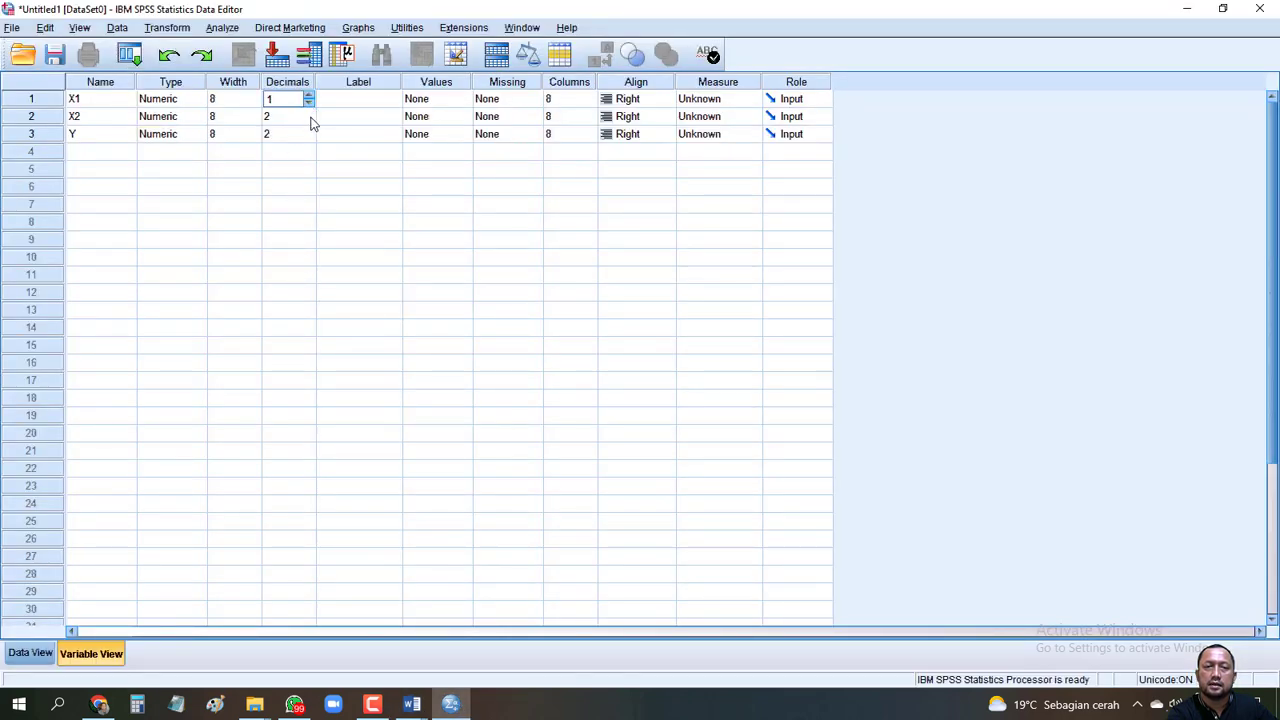
click(310, 122)
click(309, 120)
click(308, 138)
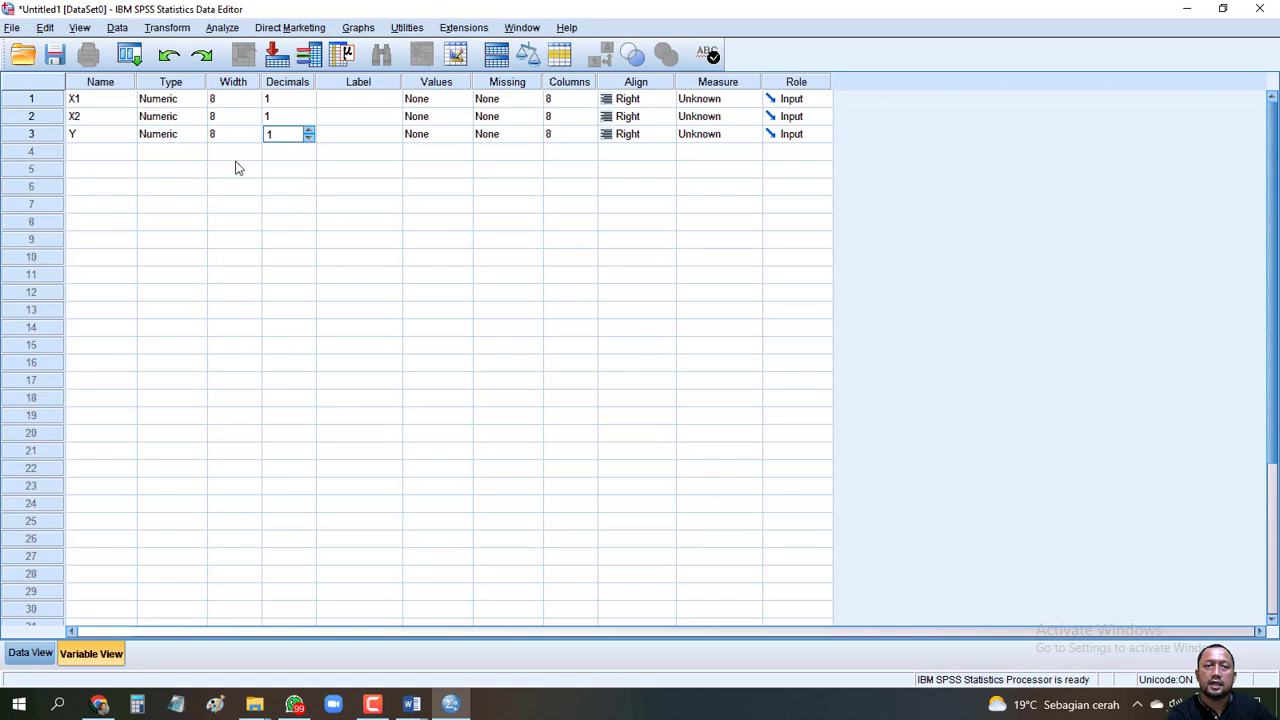
- Label X1 as Pendapatan and X2 as Pengeluaran, checking the wording against question 2's table in the Word exam document
click(345, 100)
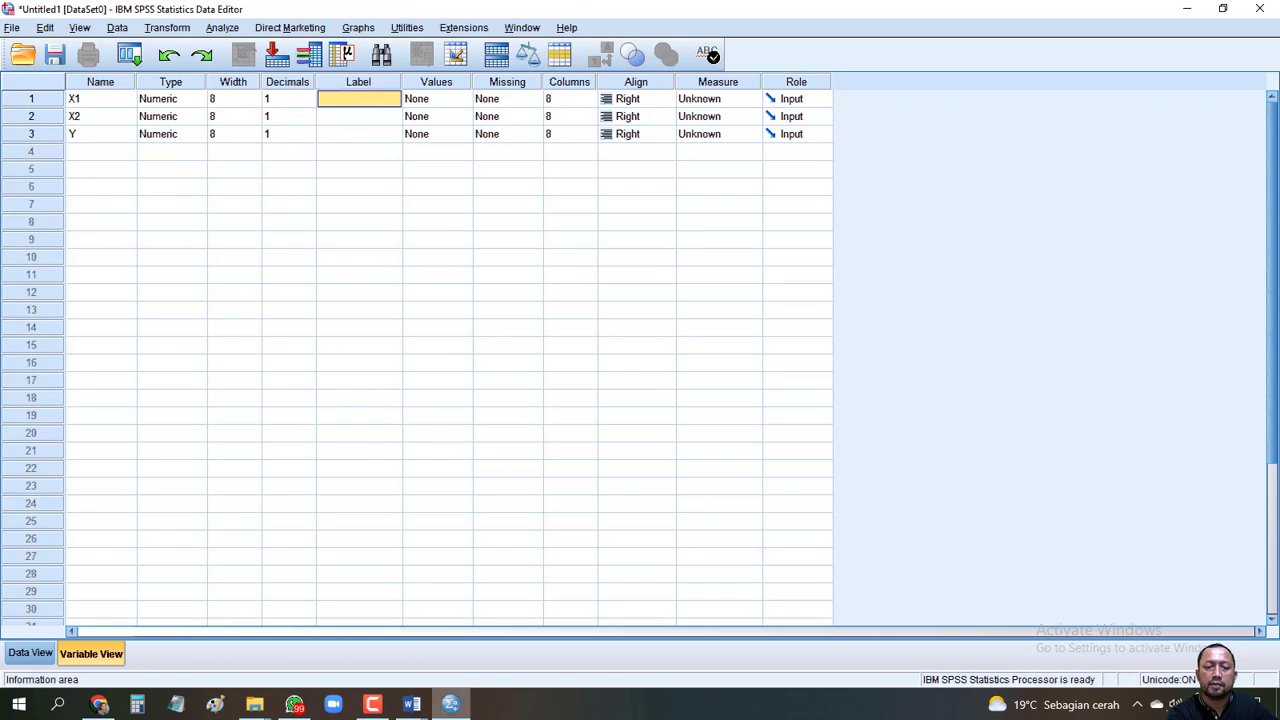
click(411, 704)
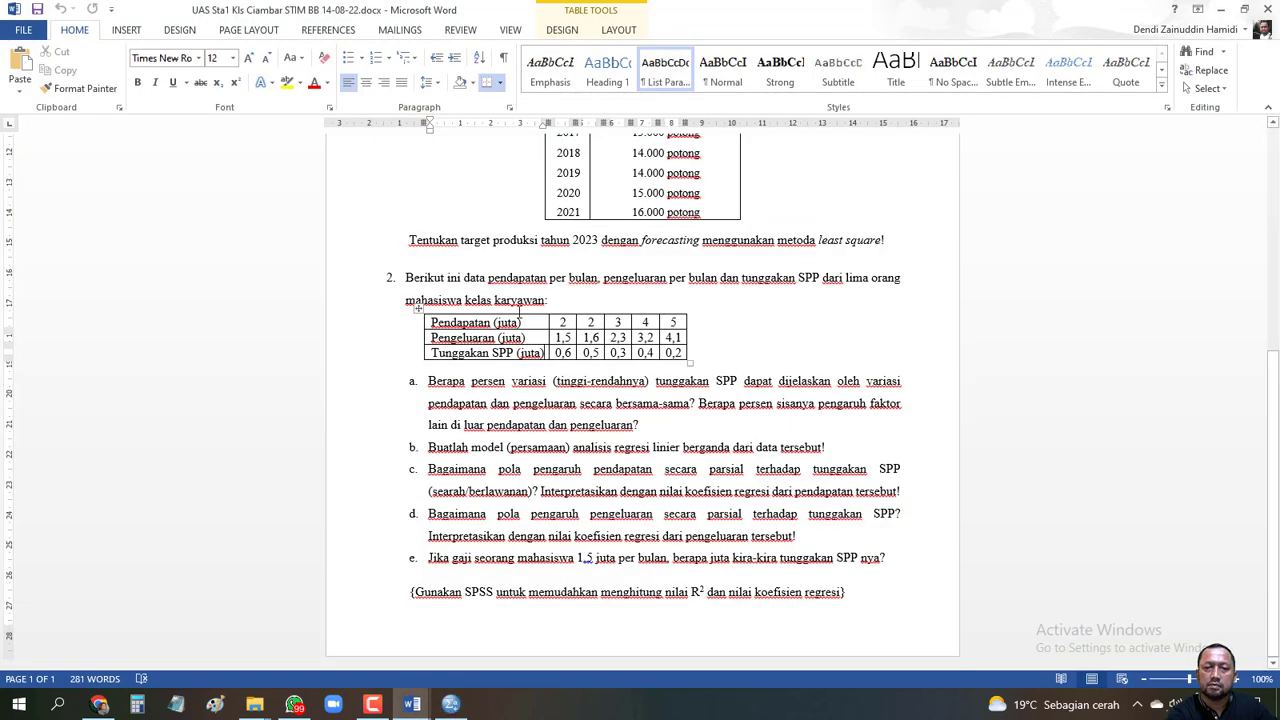
click(450, 704)
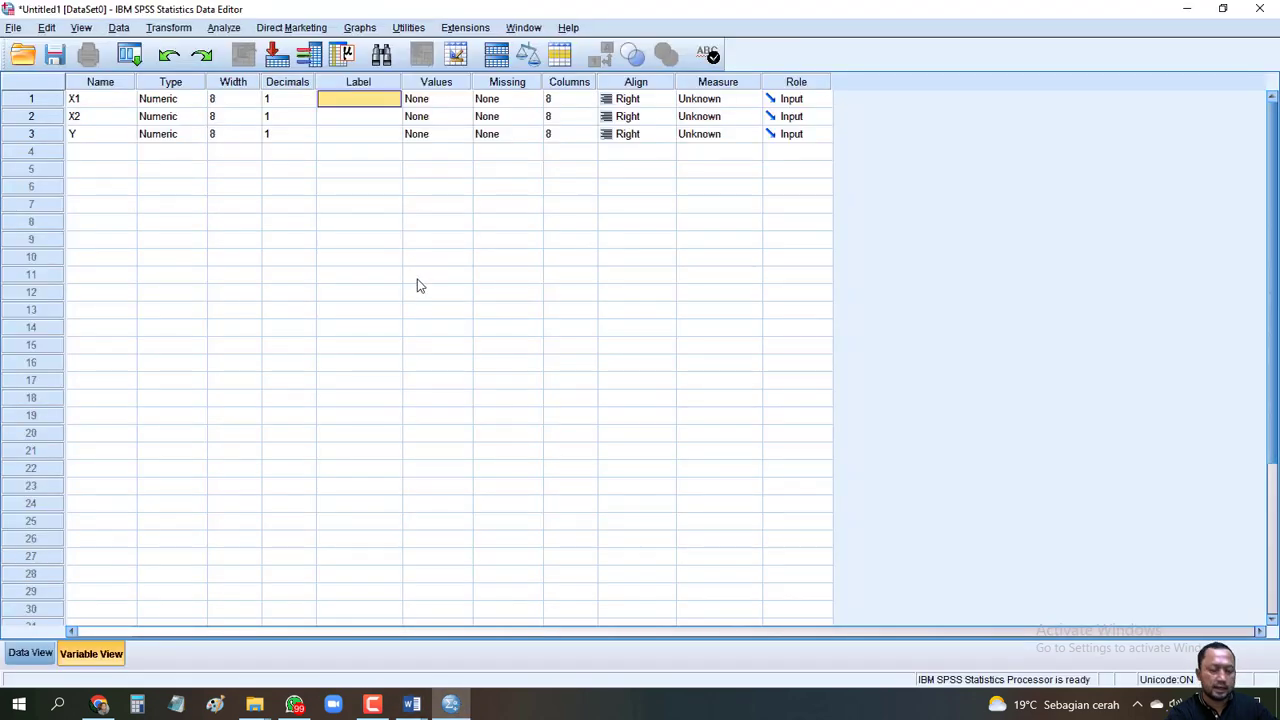
text(Pendapatan)
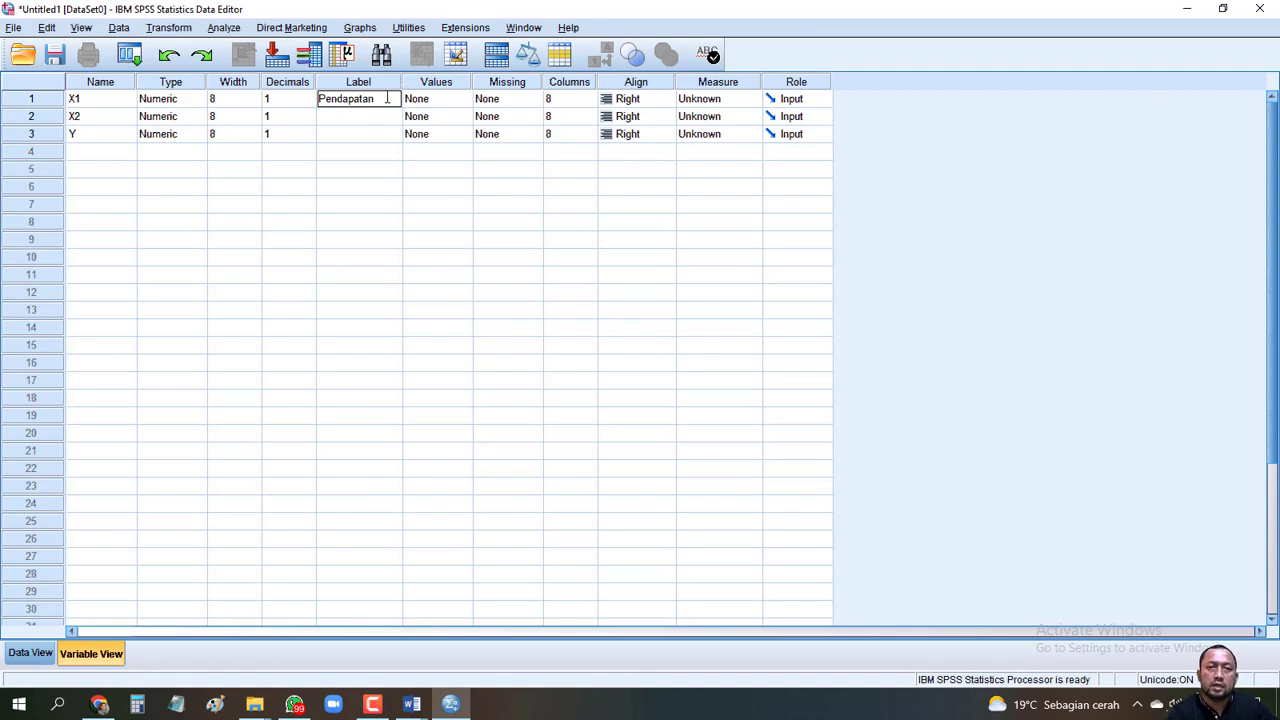
click(367, 119)
click(411, 704)
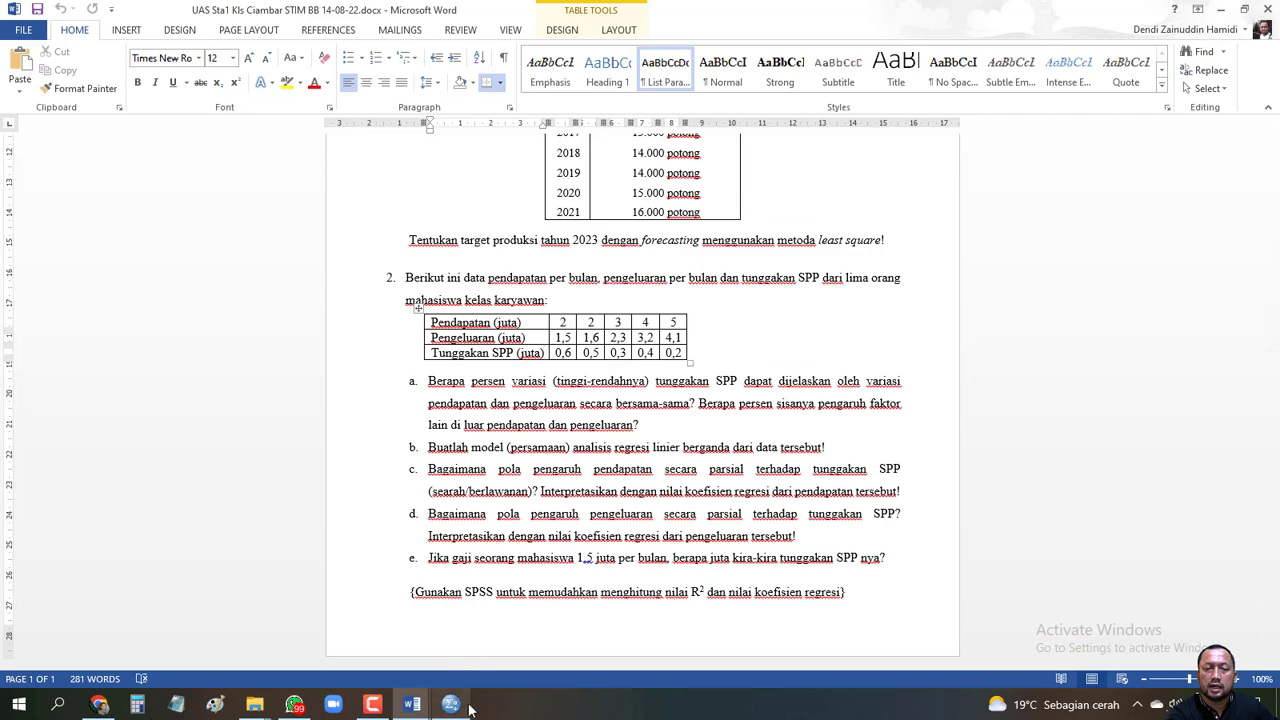
click(456, 705)
text(Pengeluaran)
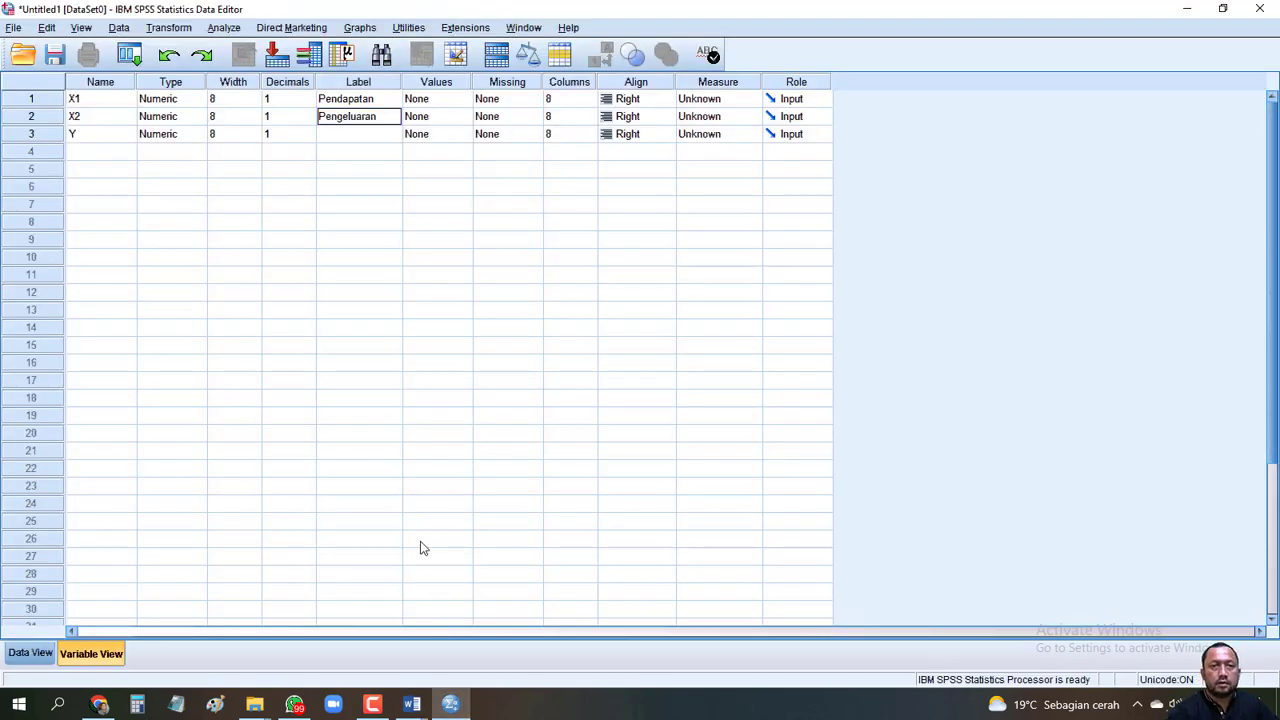
- Label Y as Tunggakan SPP, following the last row name of question 2's table in the Word document
click(358, 134)
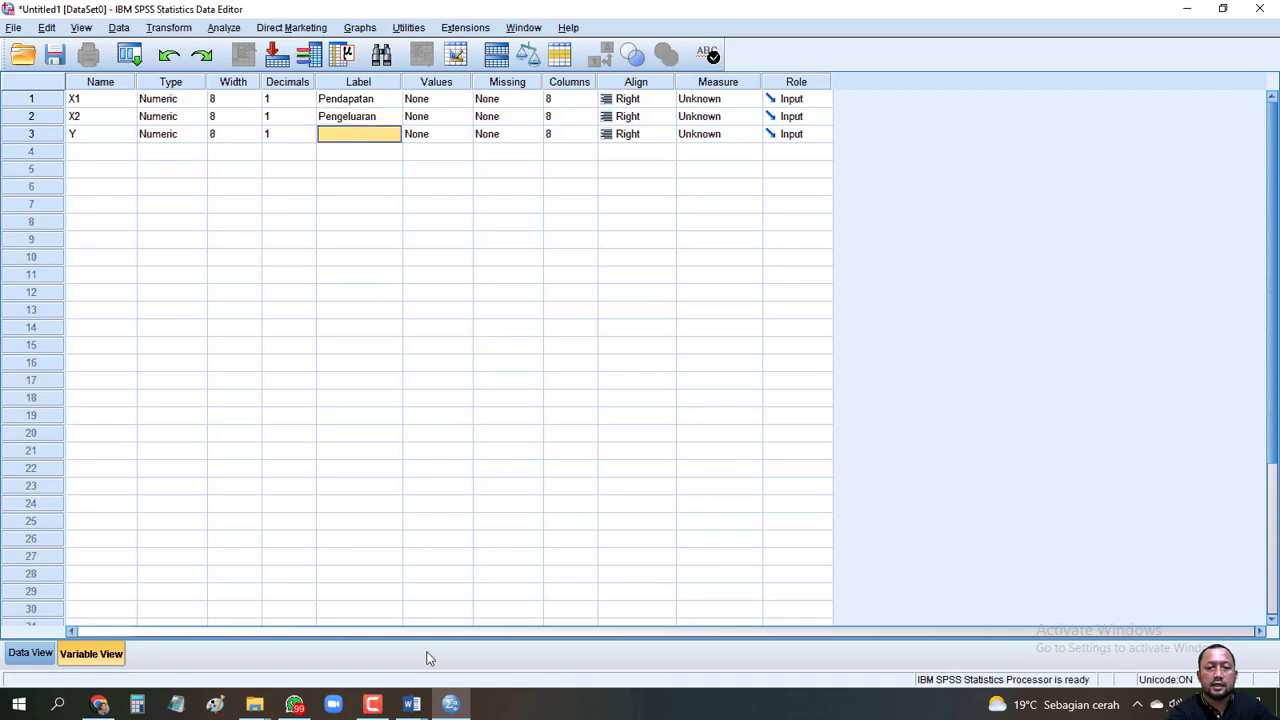
click(411, 705)
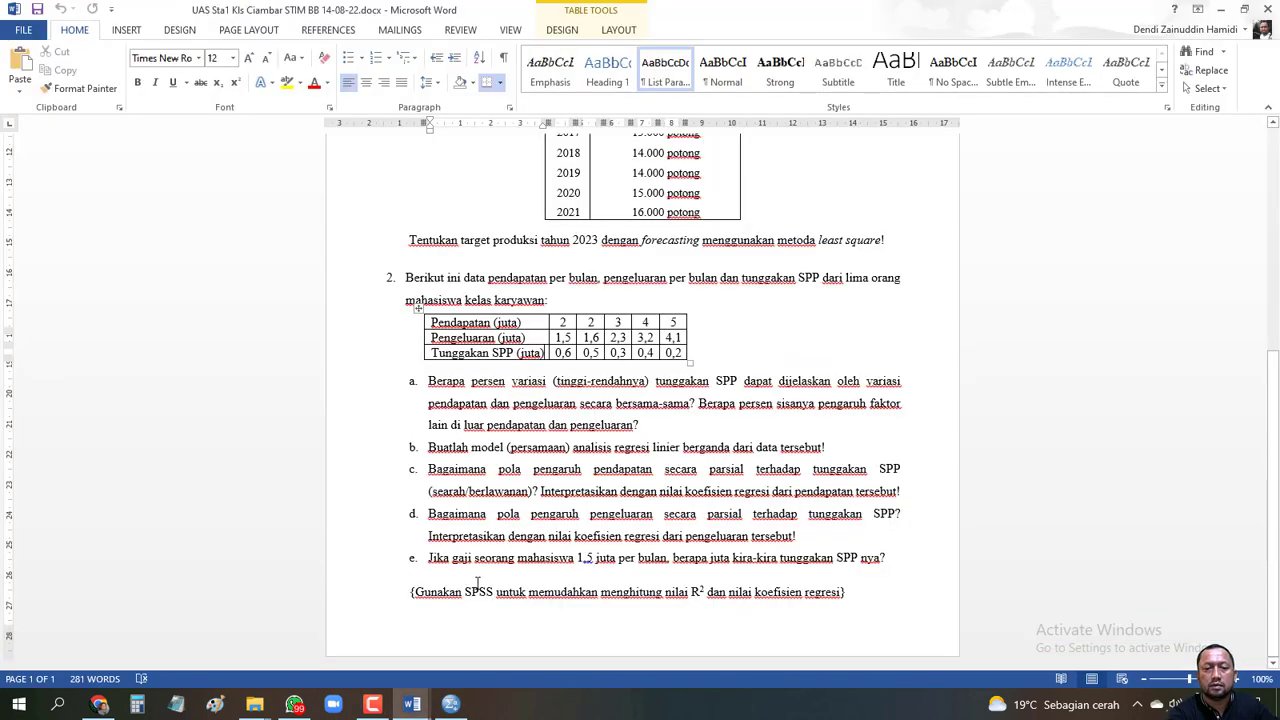
click(450, 705)
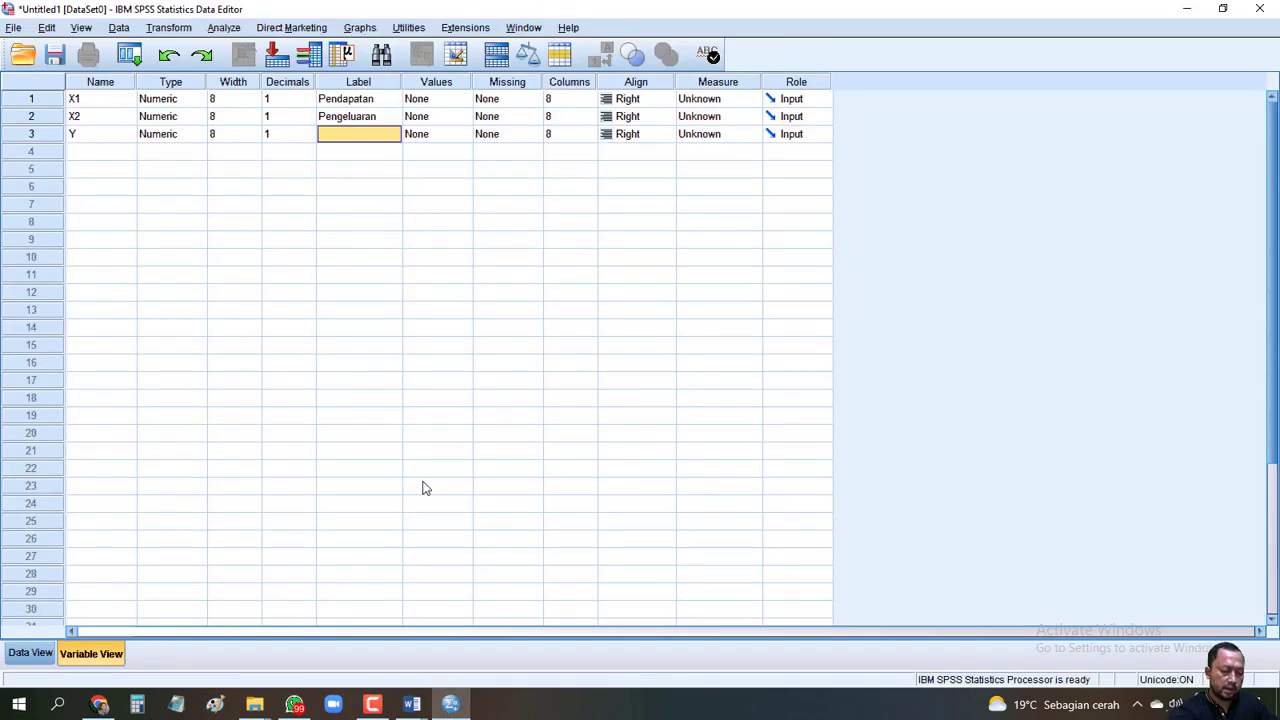
text(Tunggakan SPP)
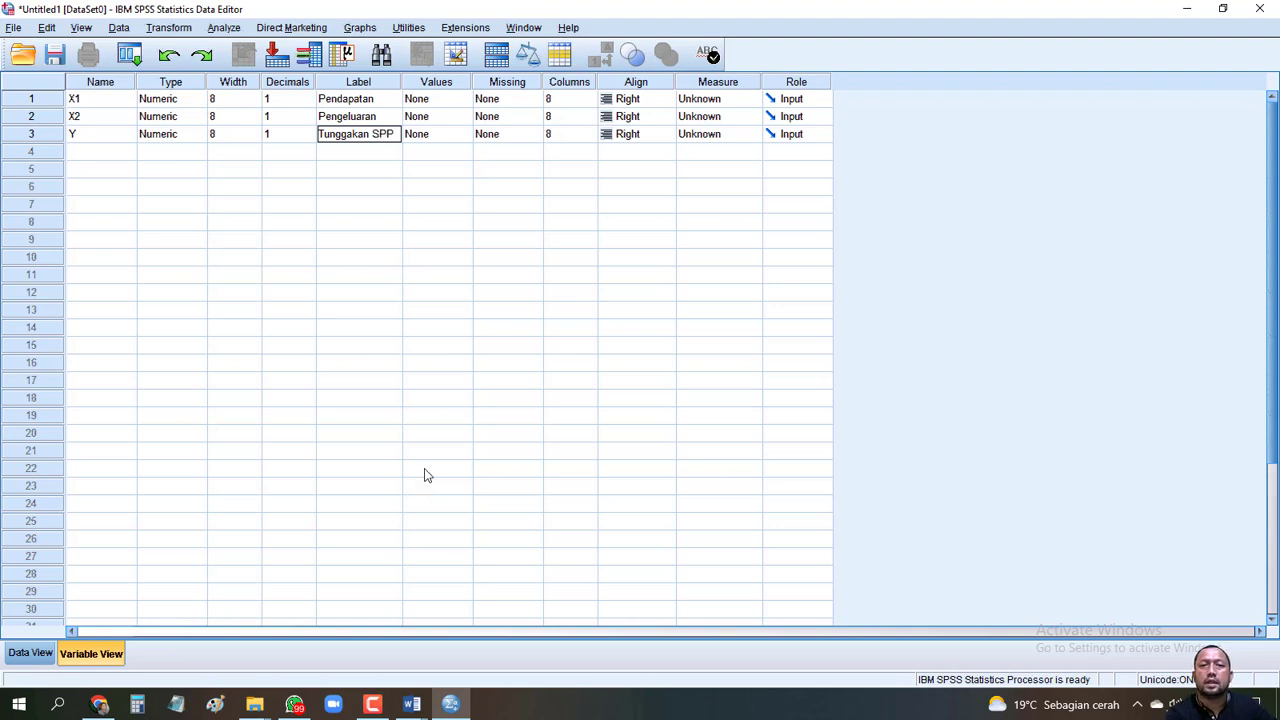
click(428, 224)
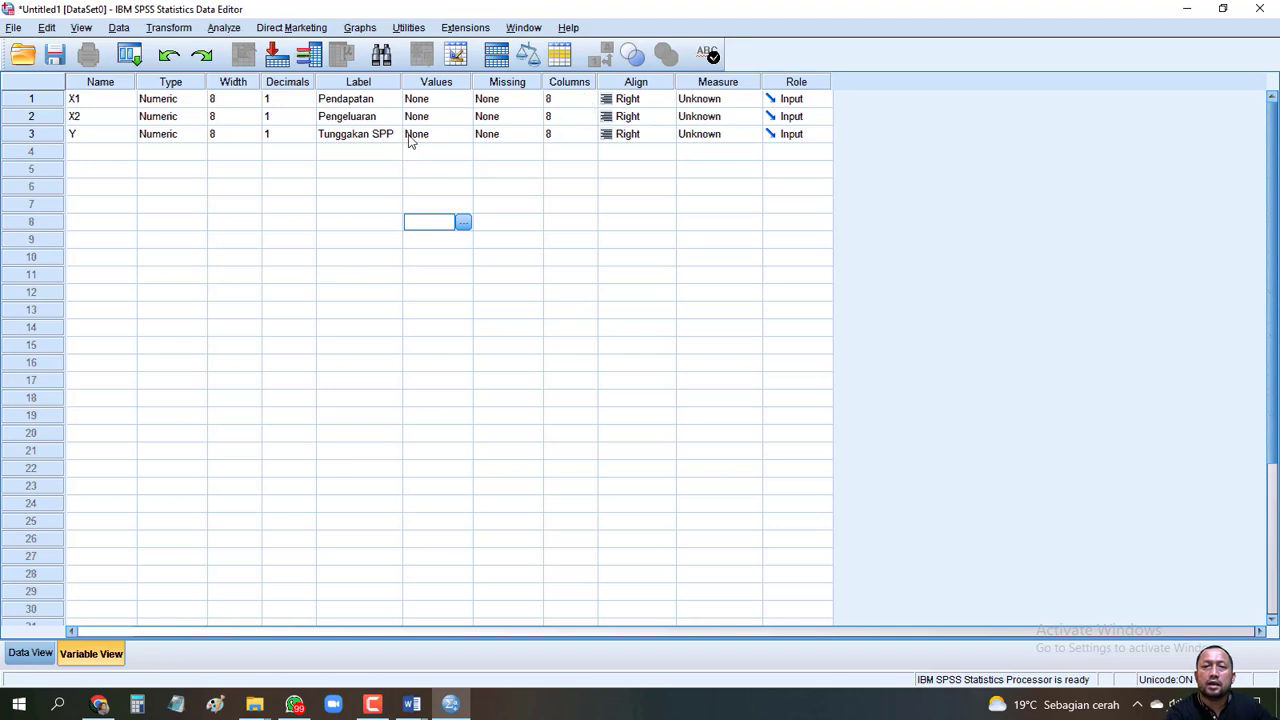
click(103, 102)
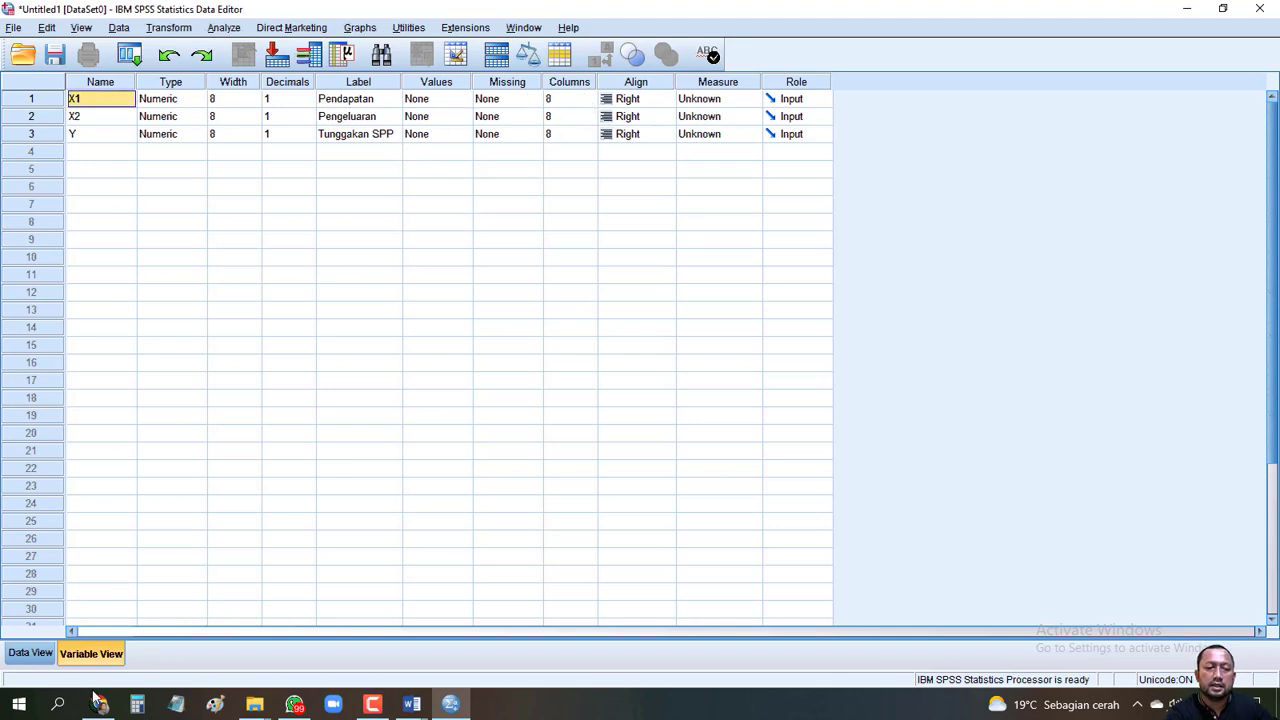
- In the Data View, enter 2 as the X1 value for rows 1 and 2, following the income row of the exam table
click(31, 653)
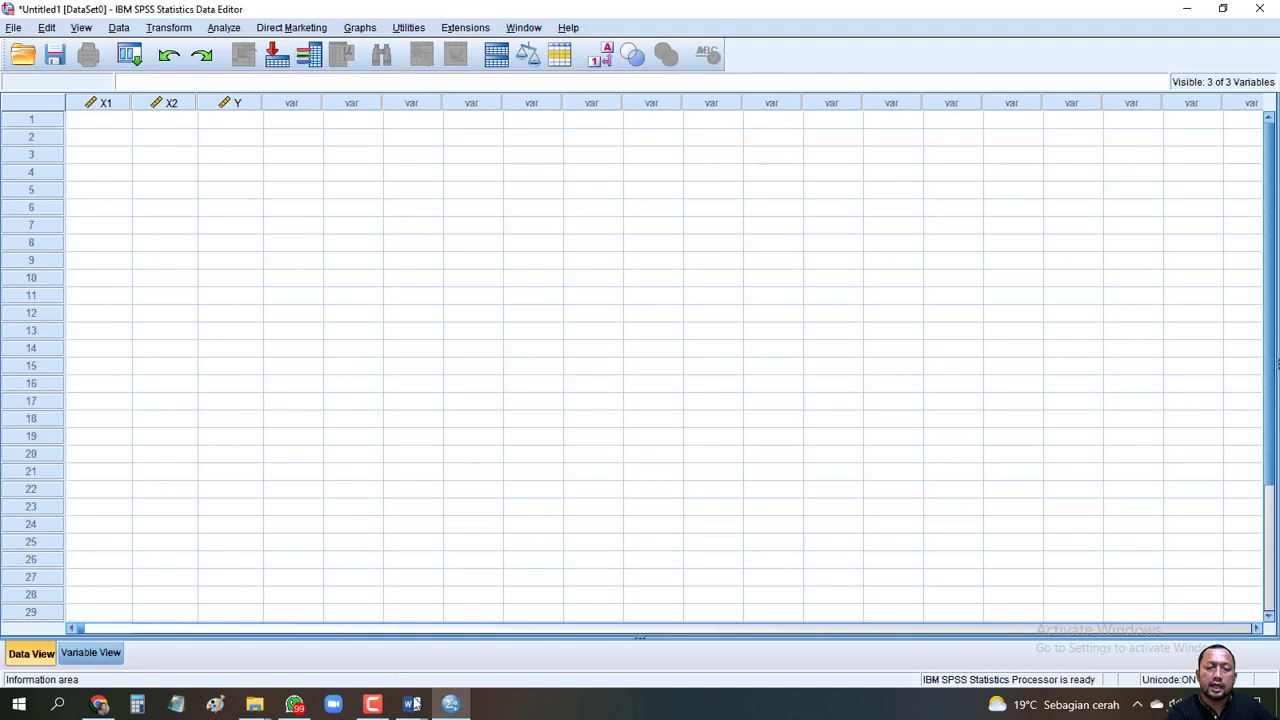
mouse_move(414, 705)
click(478, 665)
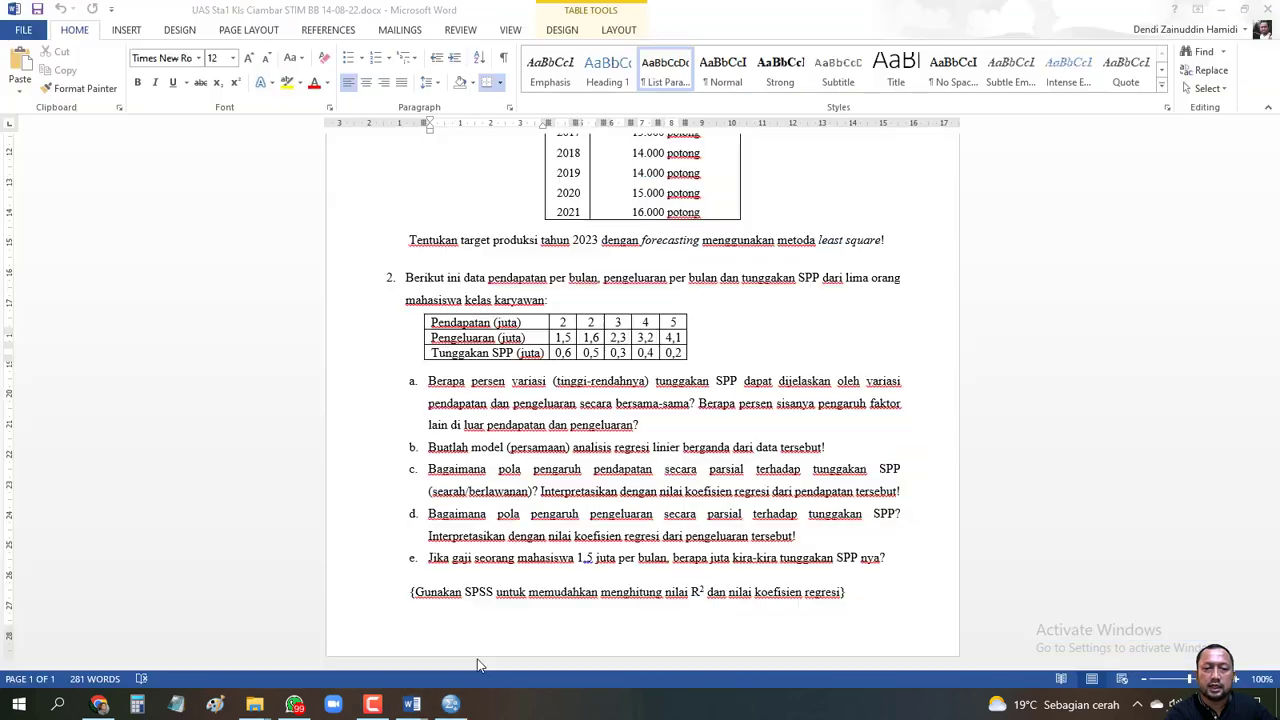
click(400, 575)
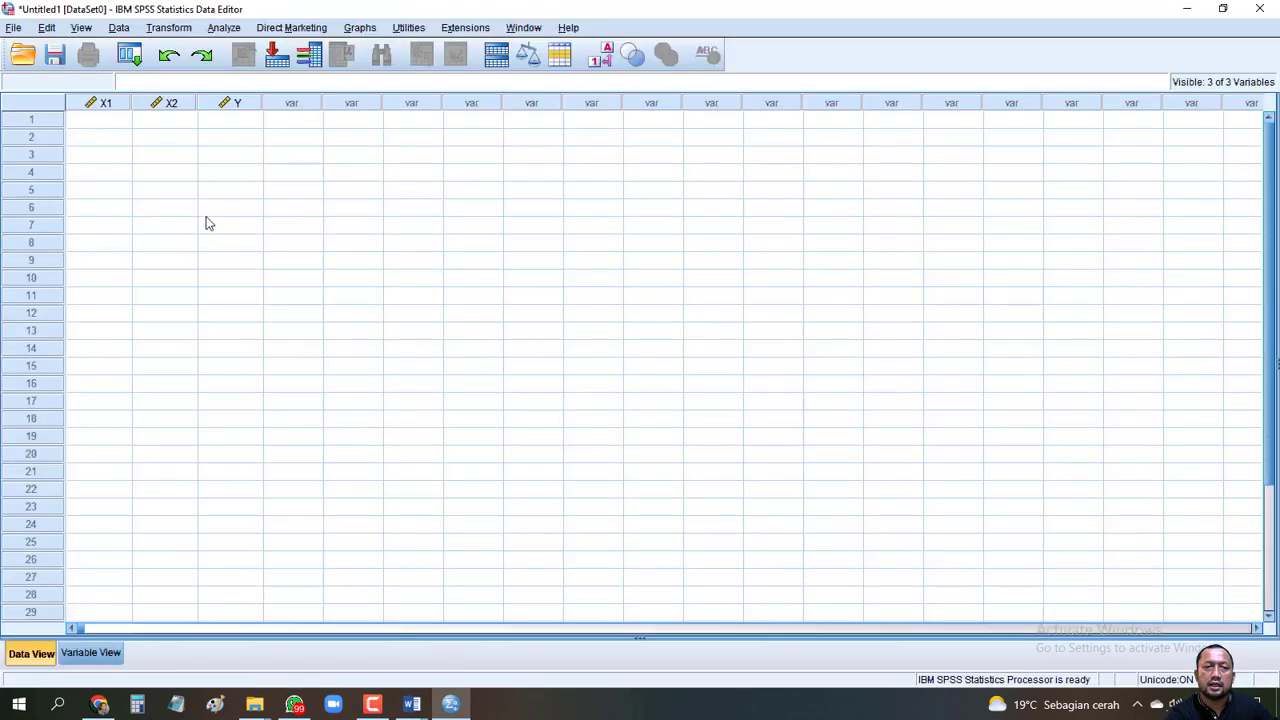
click(90, 124)
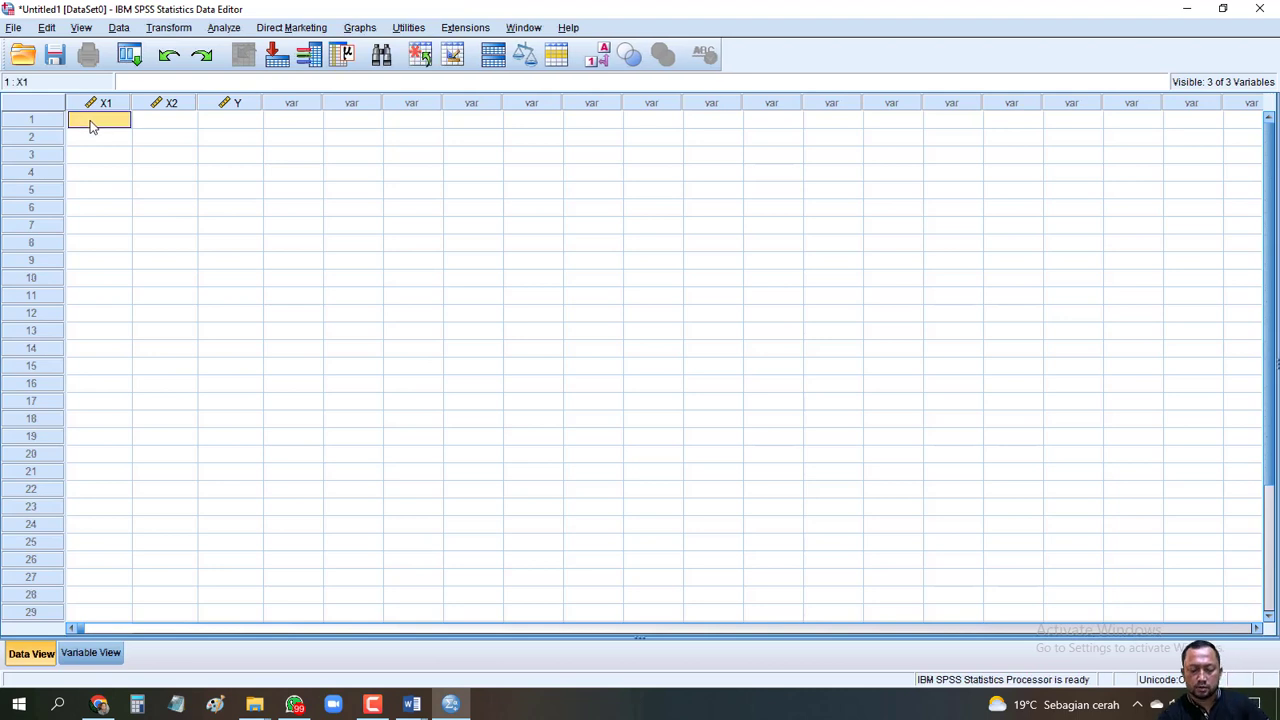
text(2)
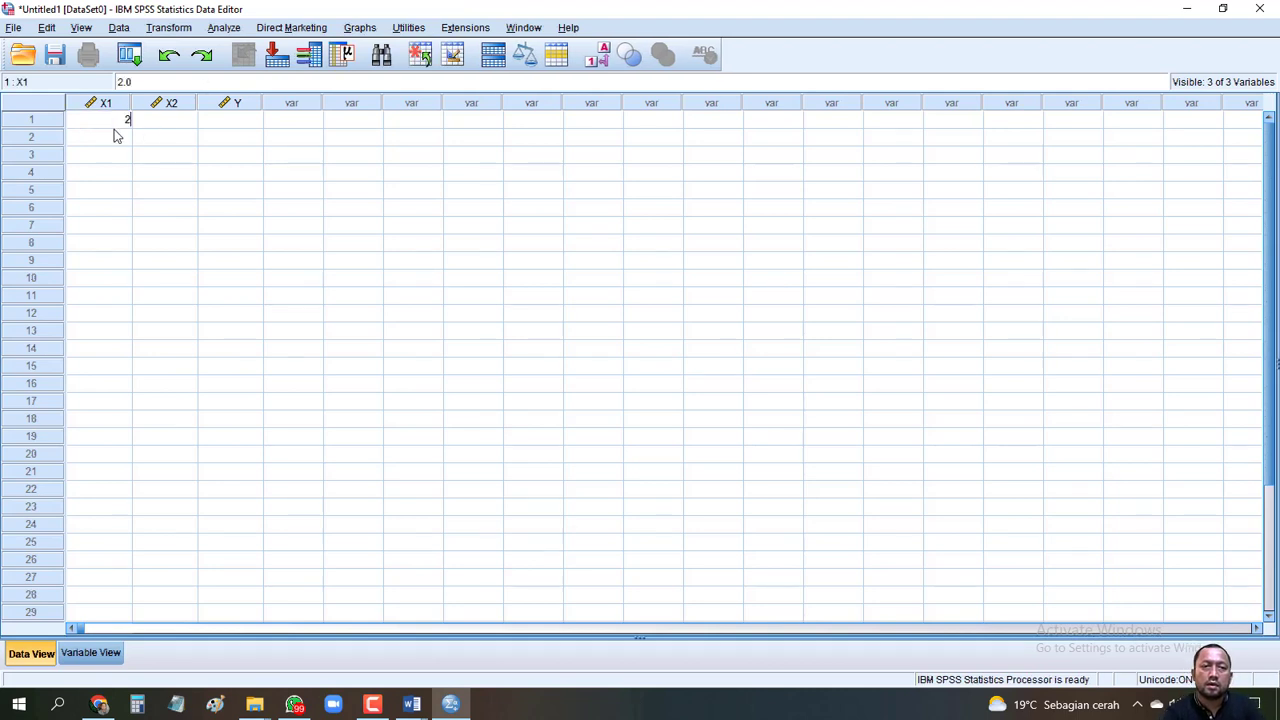
click(114, 140)
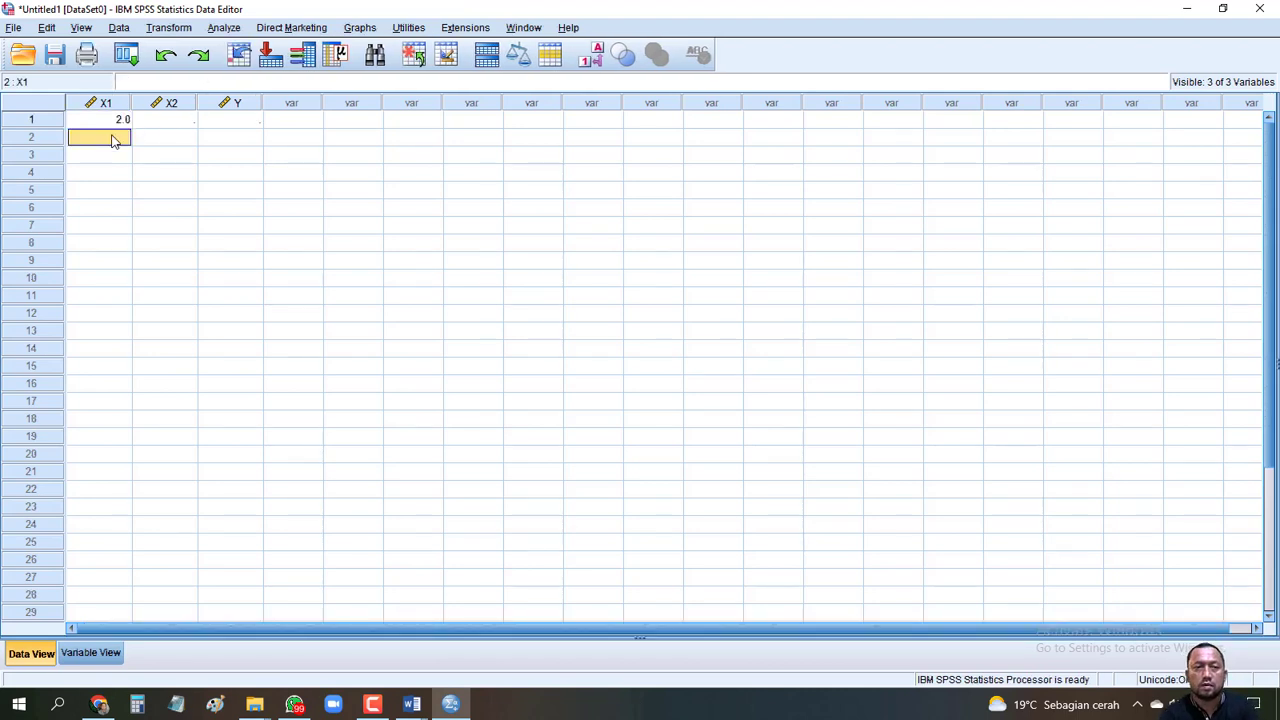
text(2)
click(118, 155)
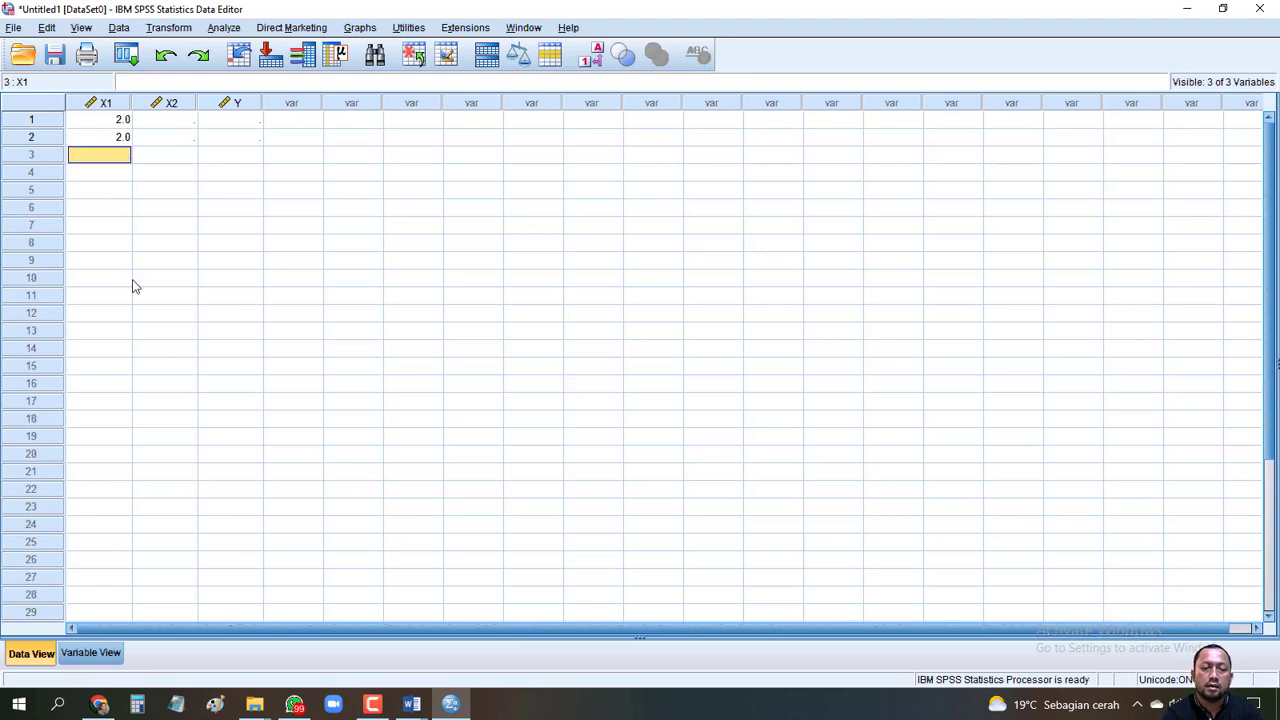
- Check the remaining income figures in the Word exam document and enter 3, 4 and 5 for X1 in rows 3 to 5
click(411, 704)
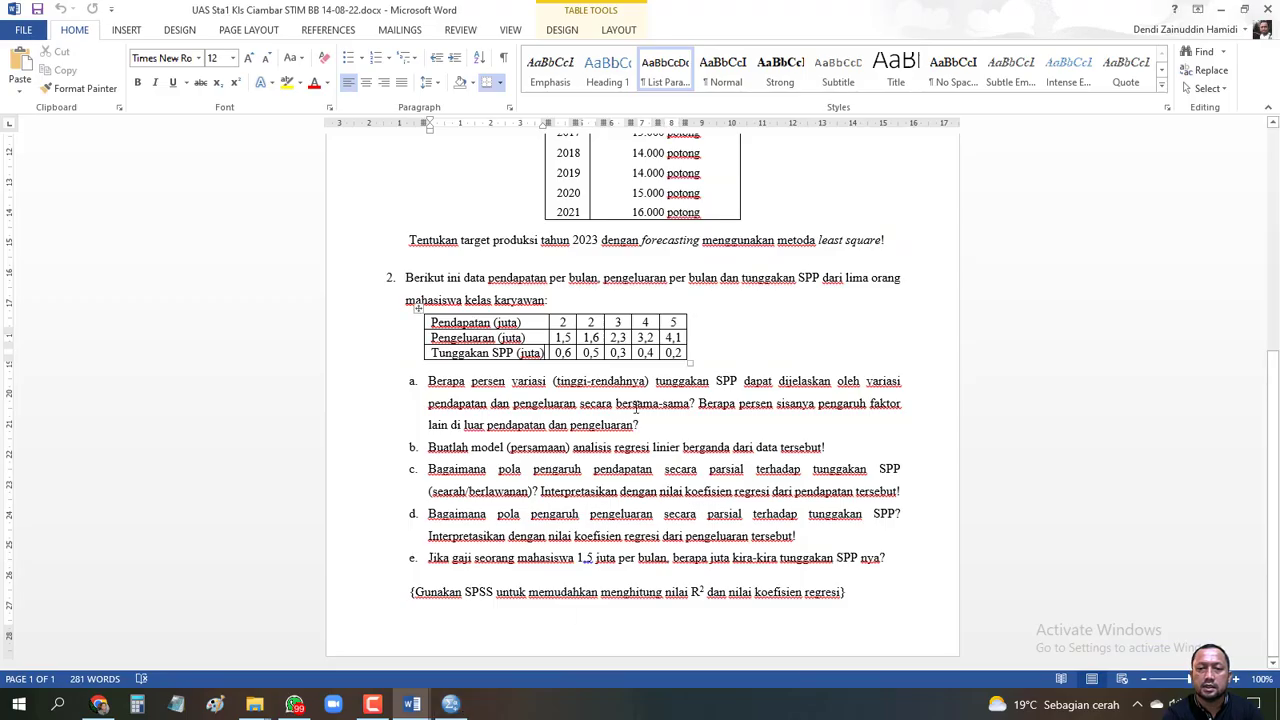
click(450, 704)
text(3)
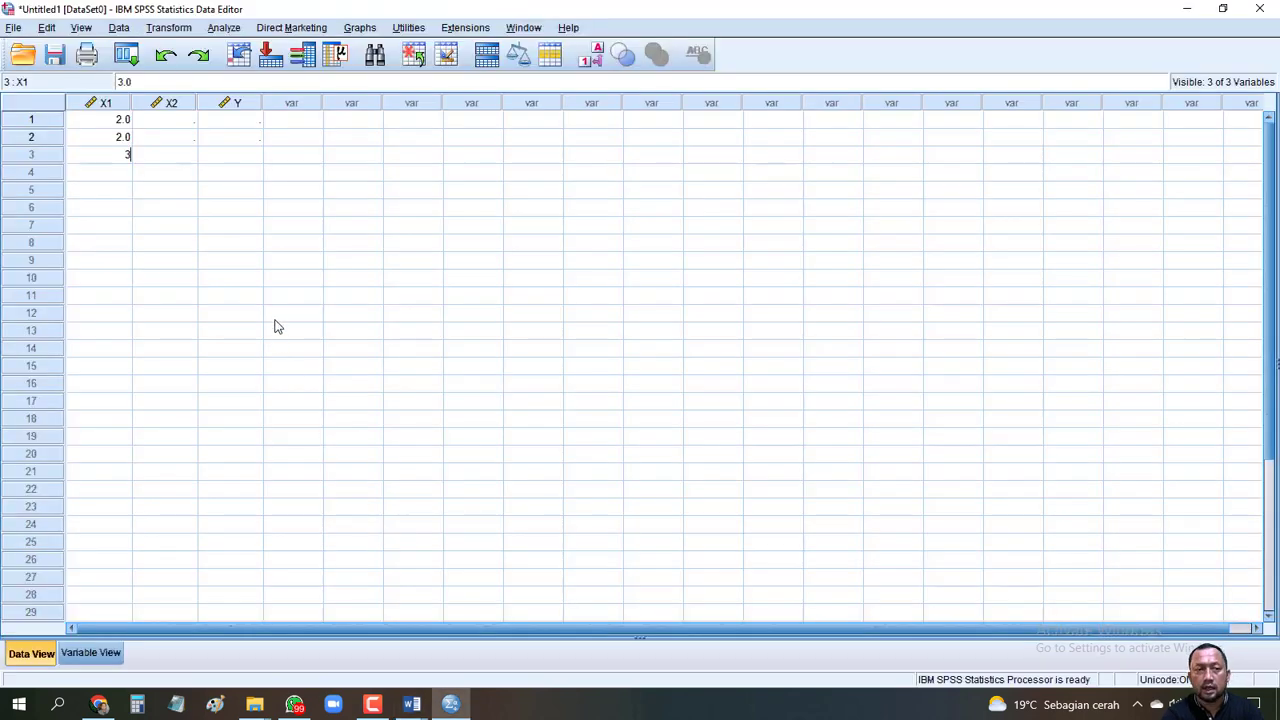
click(124, 173)
text(4)
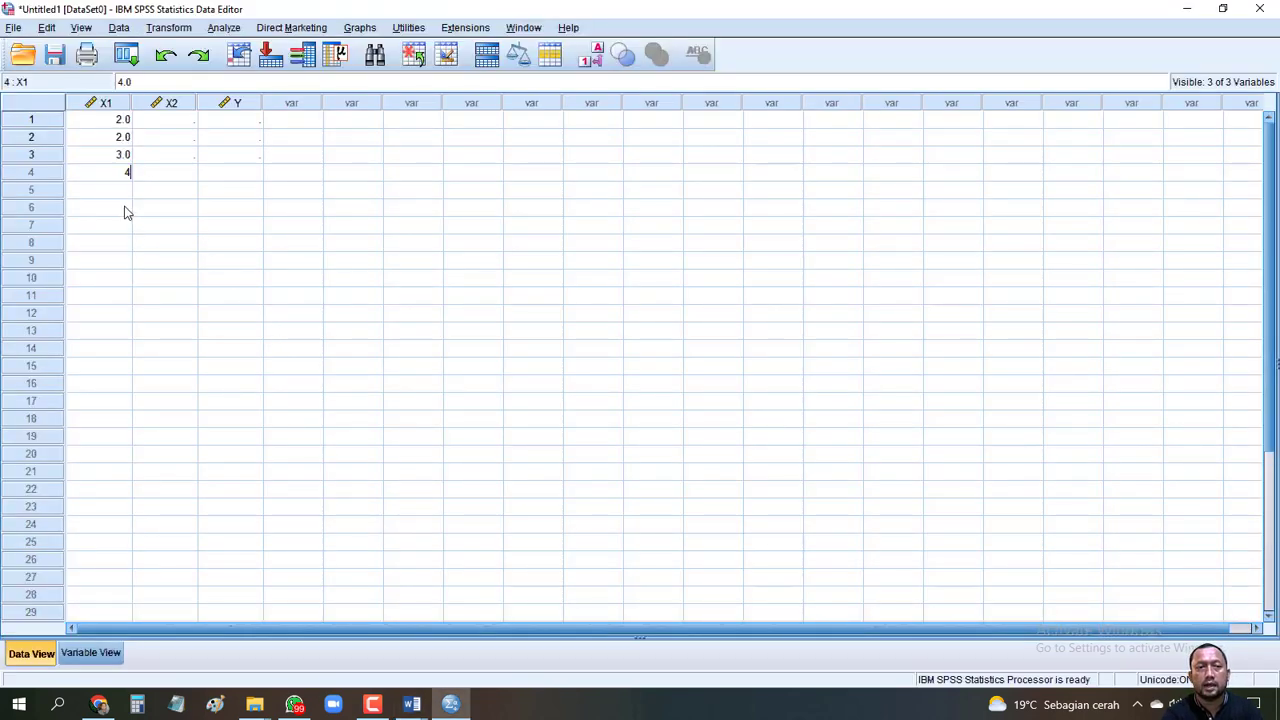
click(121, 189)
text(5)
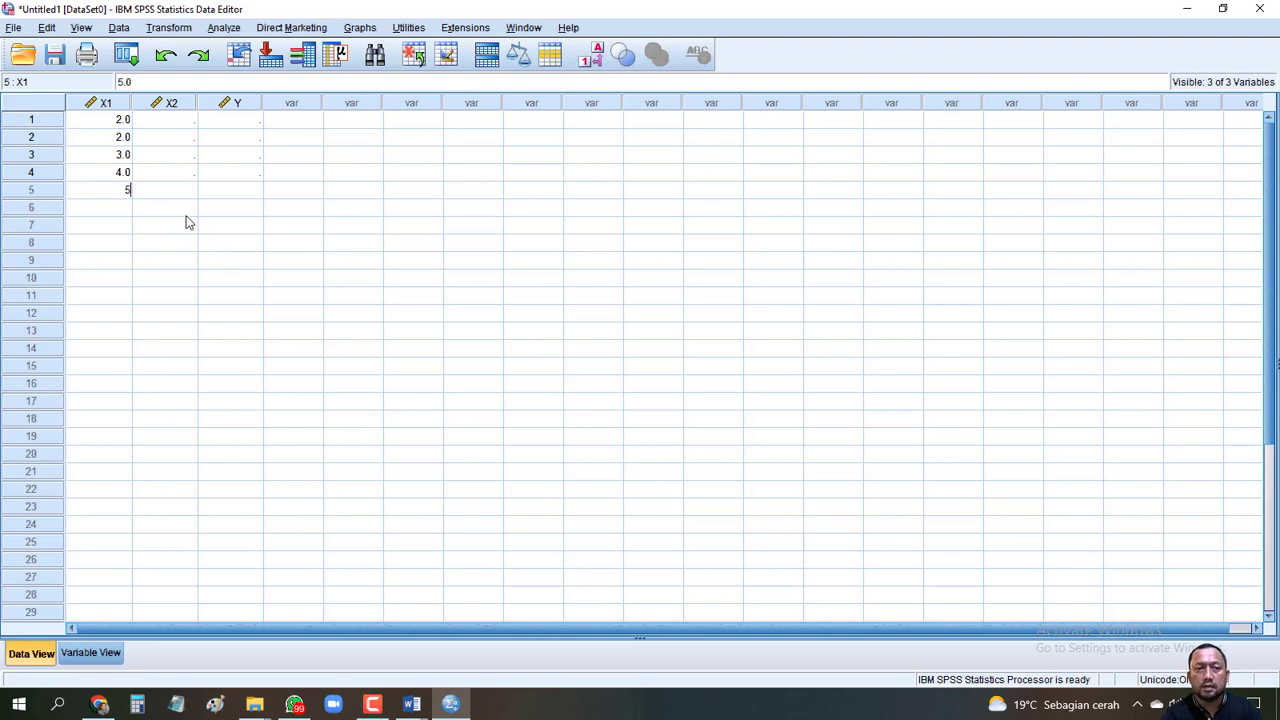
- Consult the expenditure row in the Word exam document and enter 1.5 as the X2 value in row 1
click(166, 121)
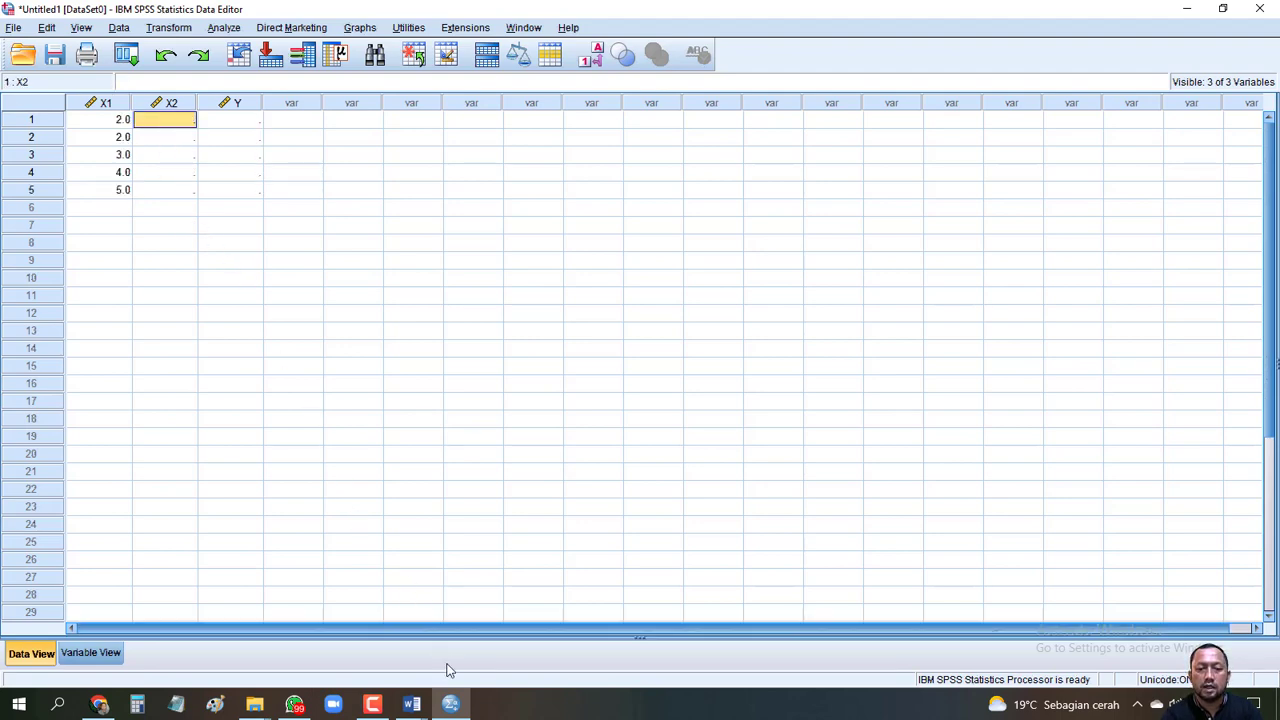
click(455, 706)
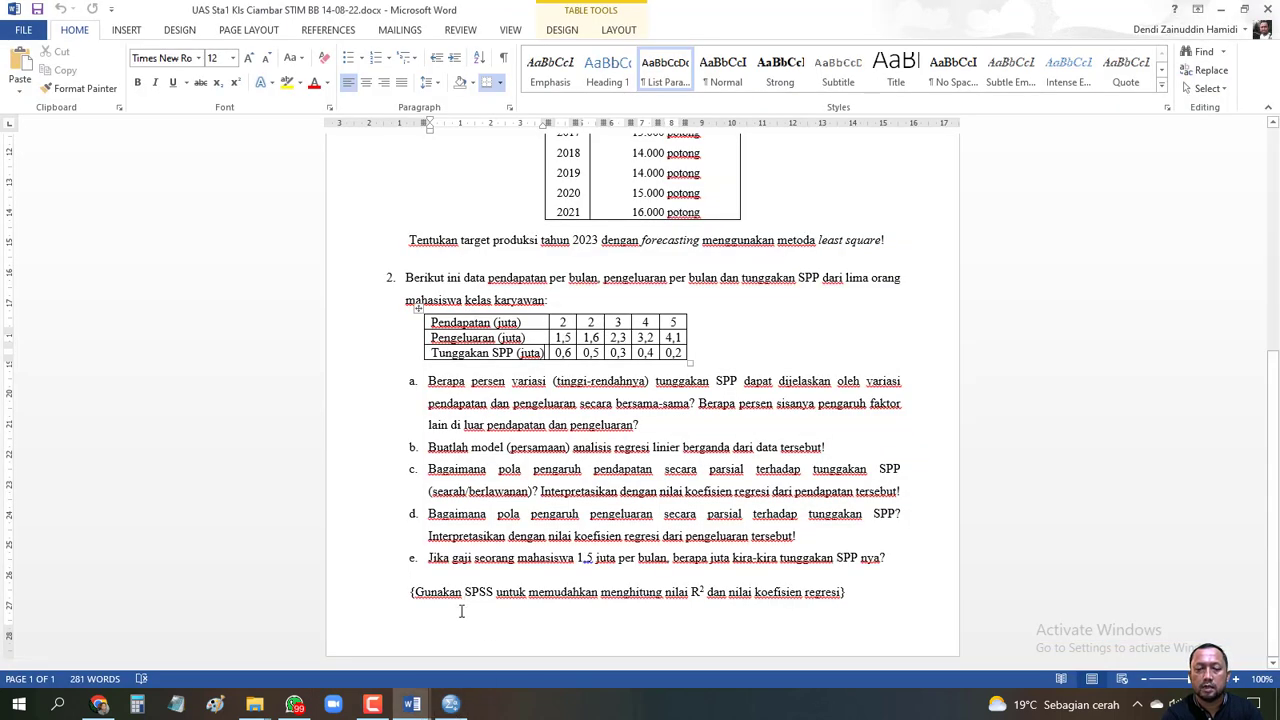
click(452, 705)
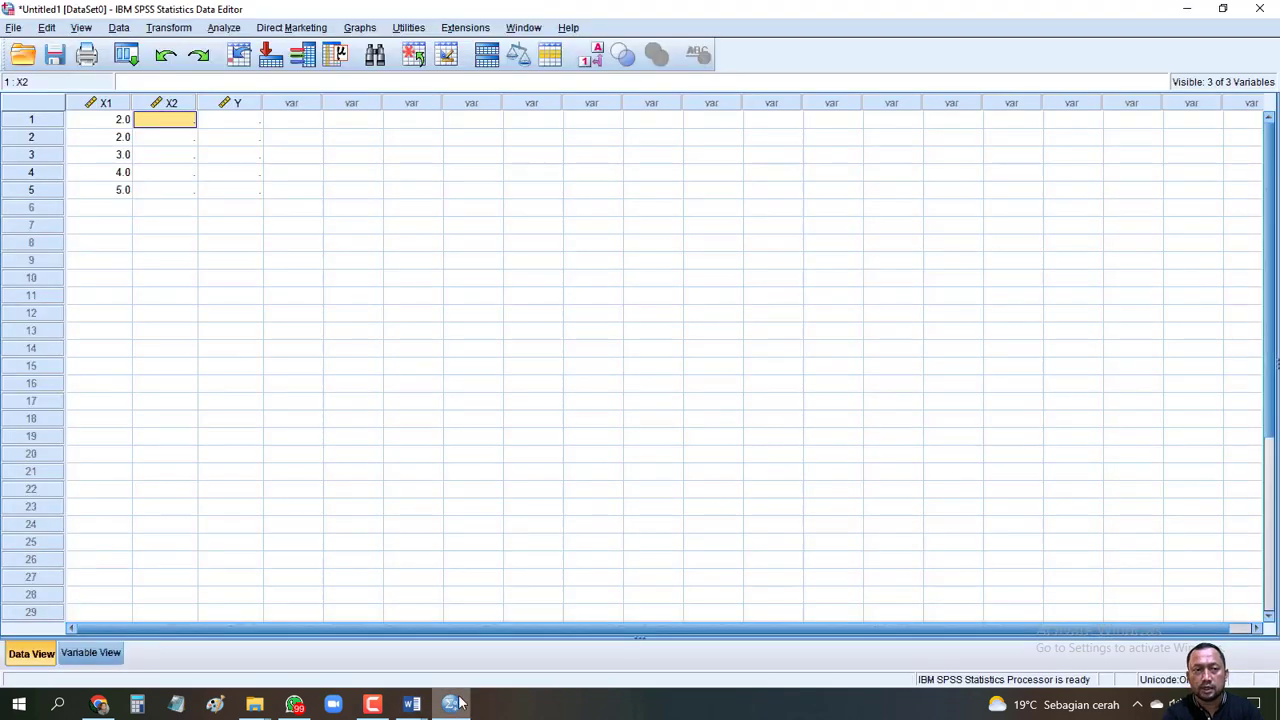
text(1)
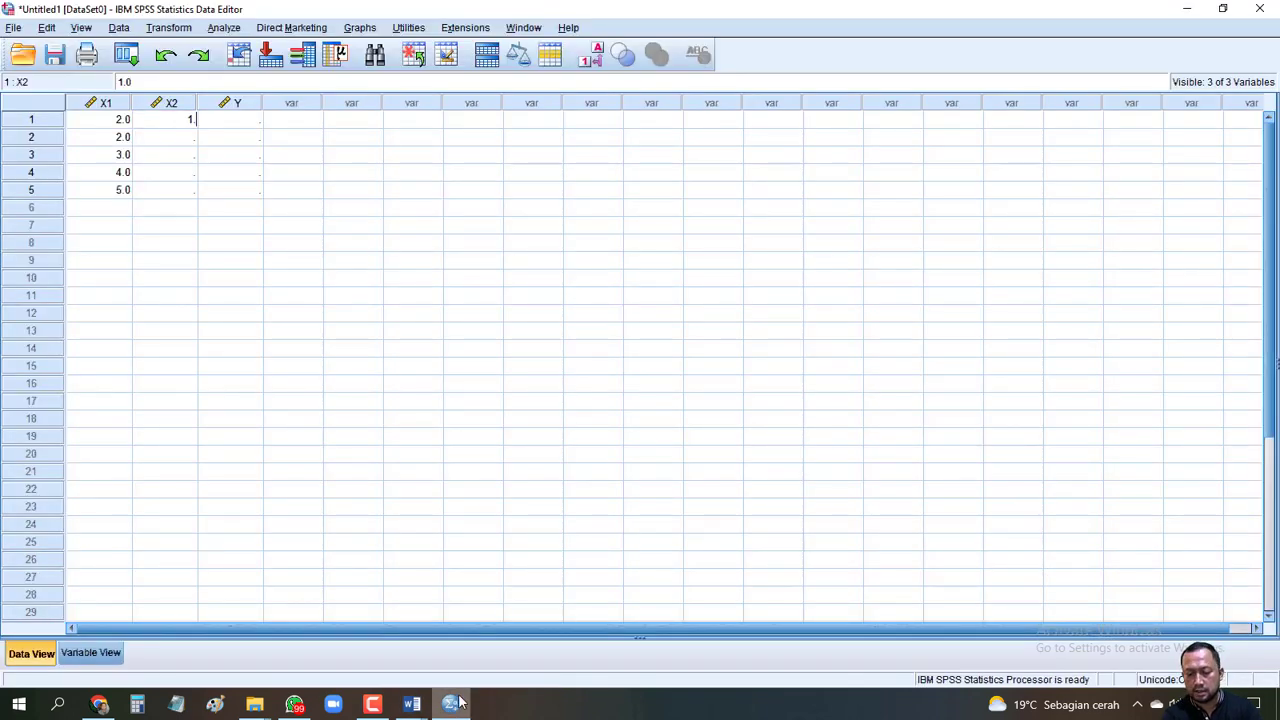
text(.5)
click(178, 139)
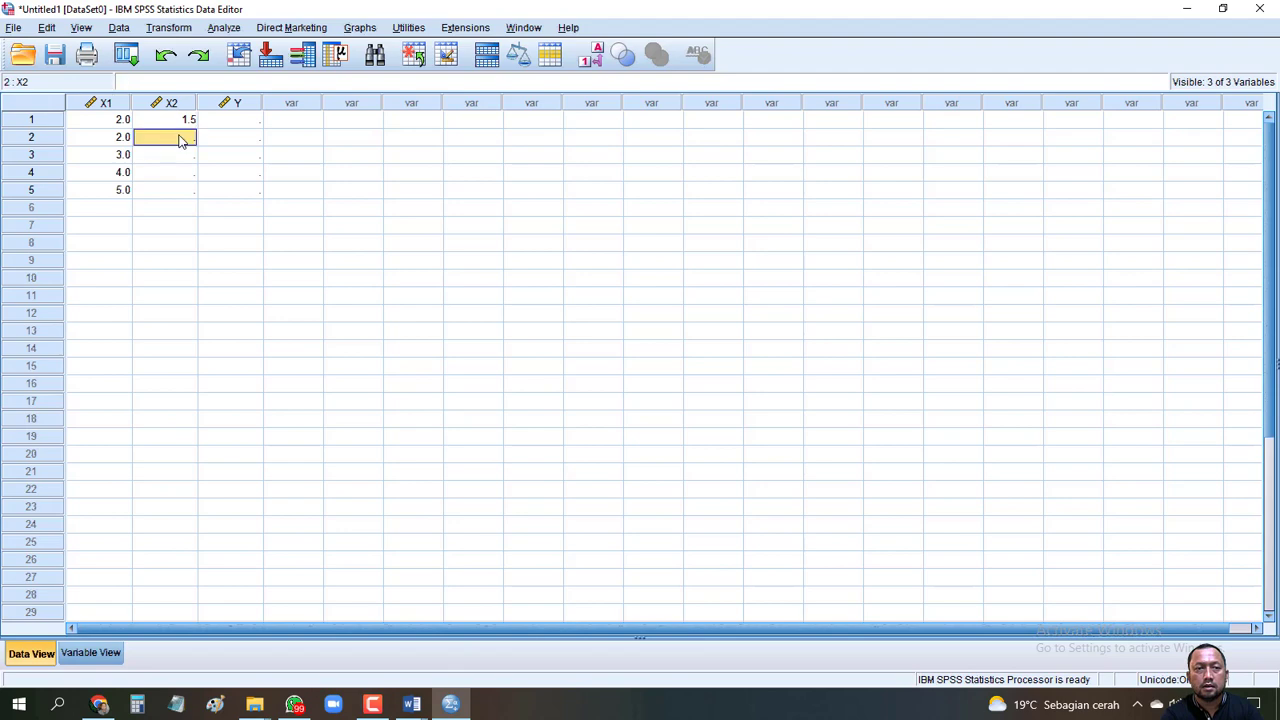
- Following the expenditure row in the Word exam table, enter 1.6 and 2.3 as the X2 values in rows 2 and 3
click(440, 706)
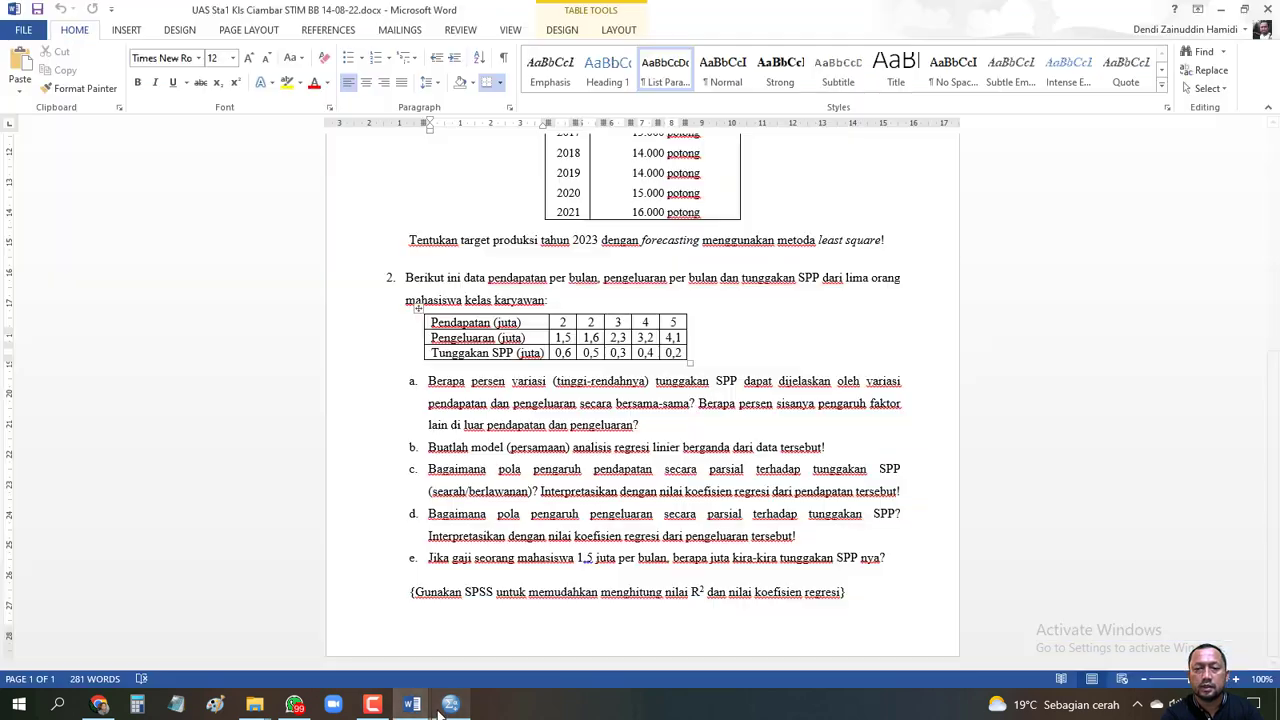
click(441, 707)
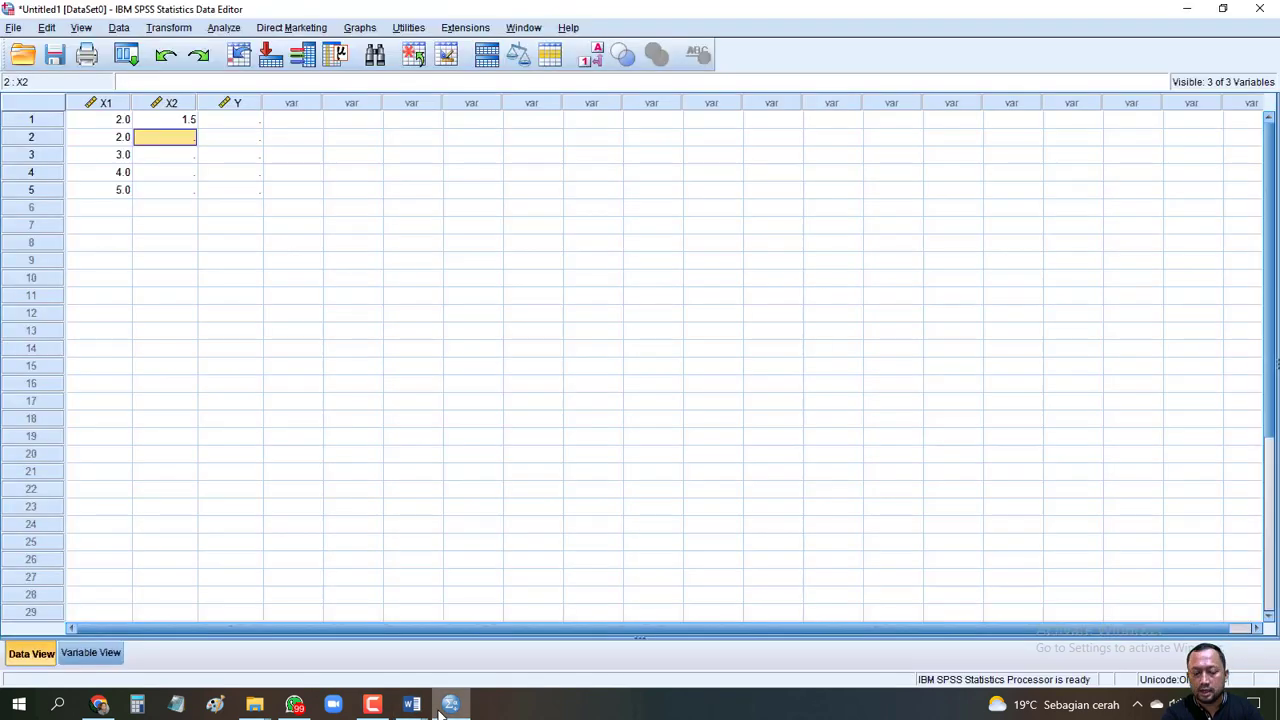
text(1.6)
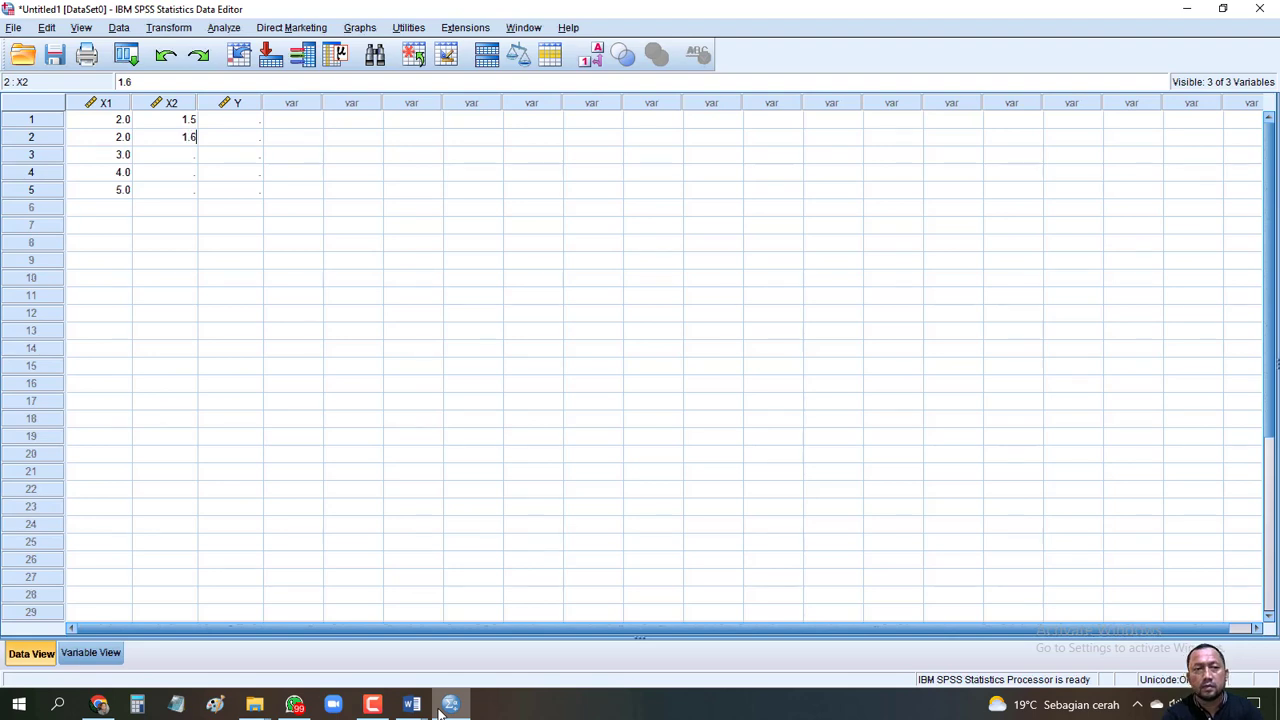
click(173, 155)
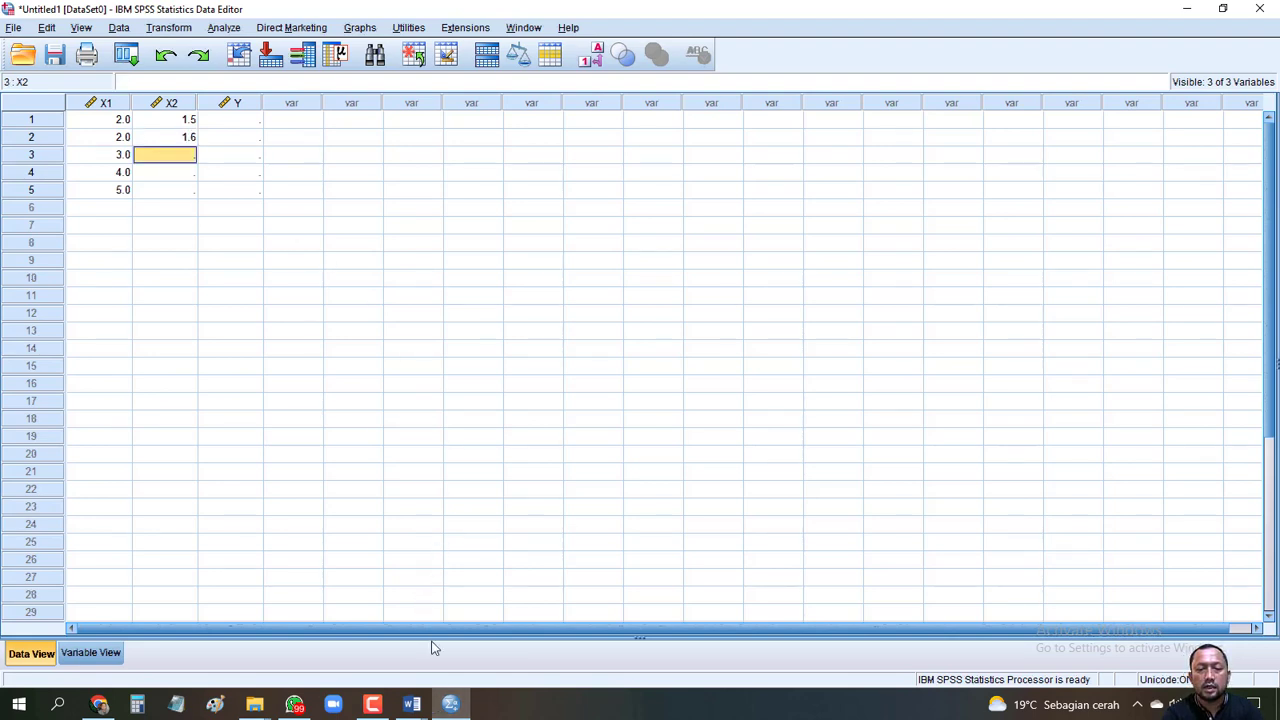
click(451, 706)
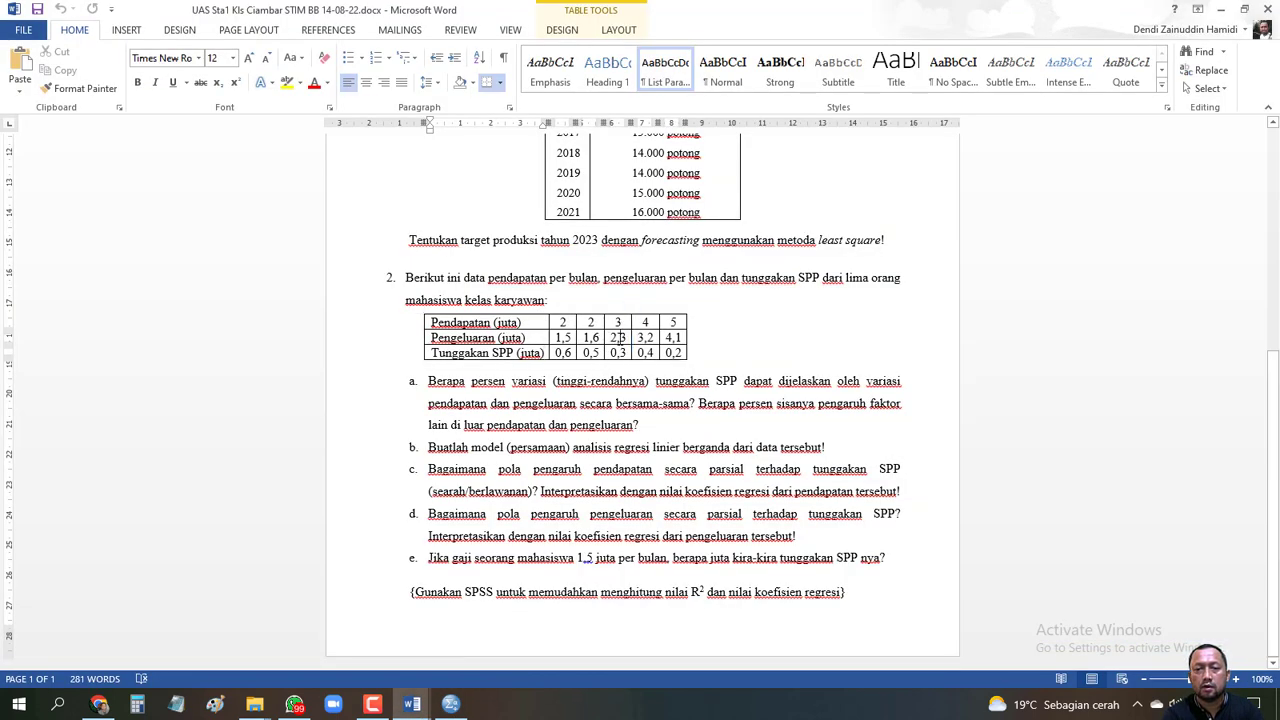
click(451, 705)
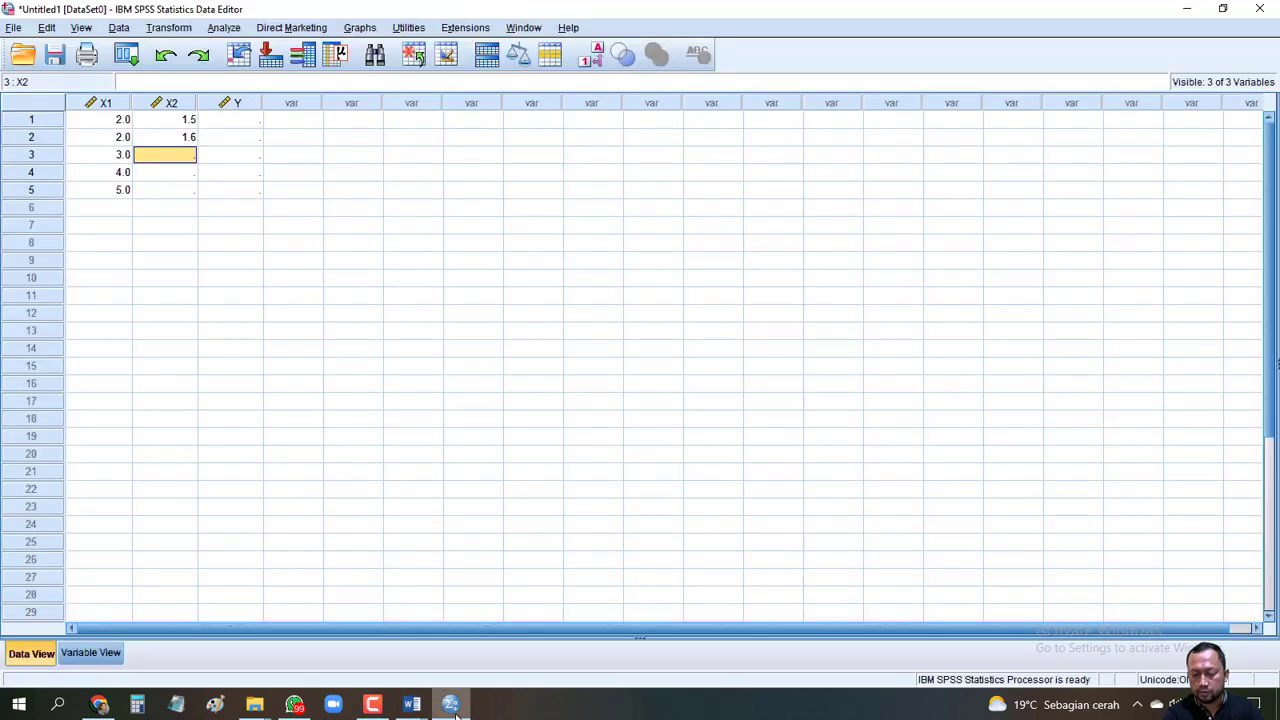
text(2.3)
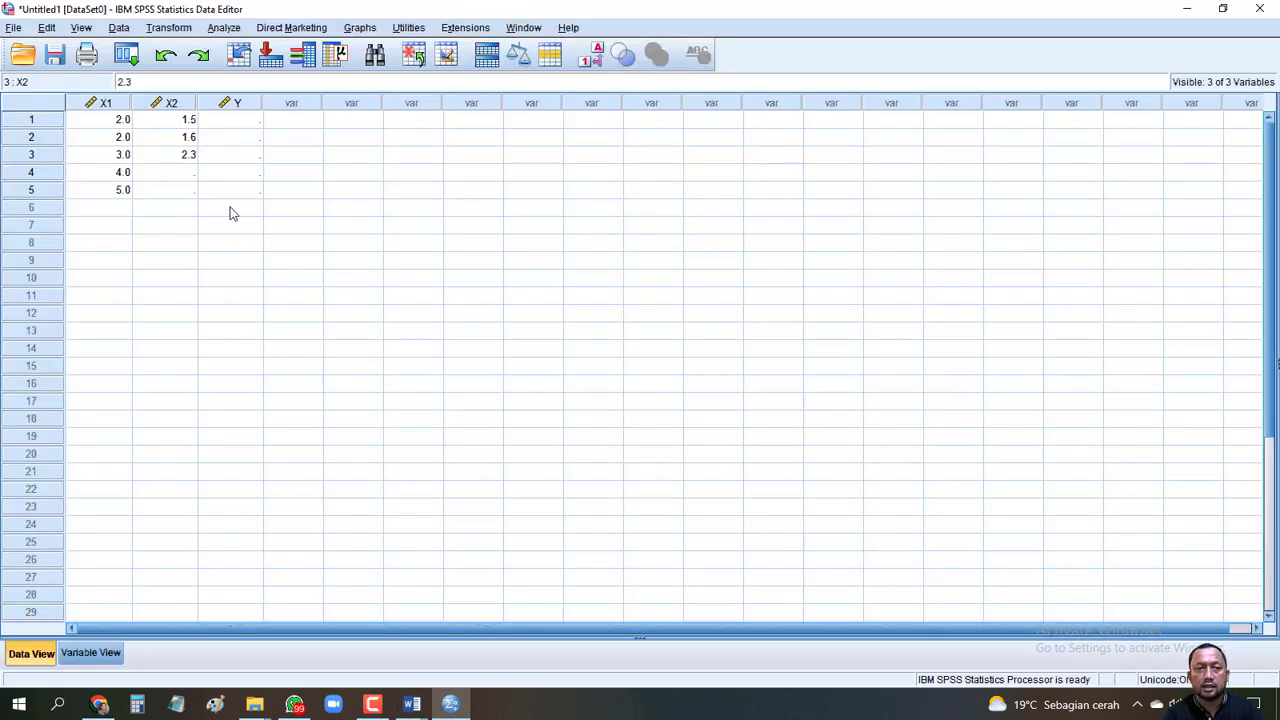
- Check the fourth expenditure figure in the Word exam document and enter 3.2 as the X2 value in row 4
click(190, 173)
click(451, 706)
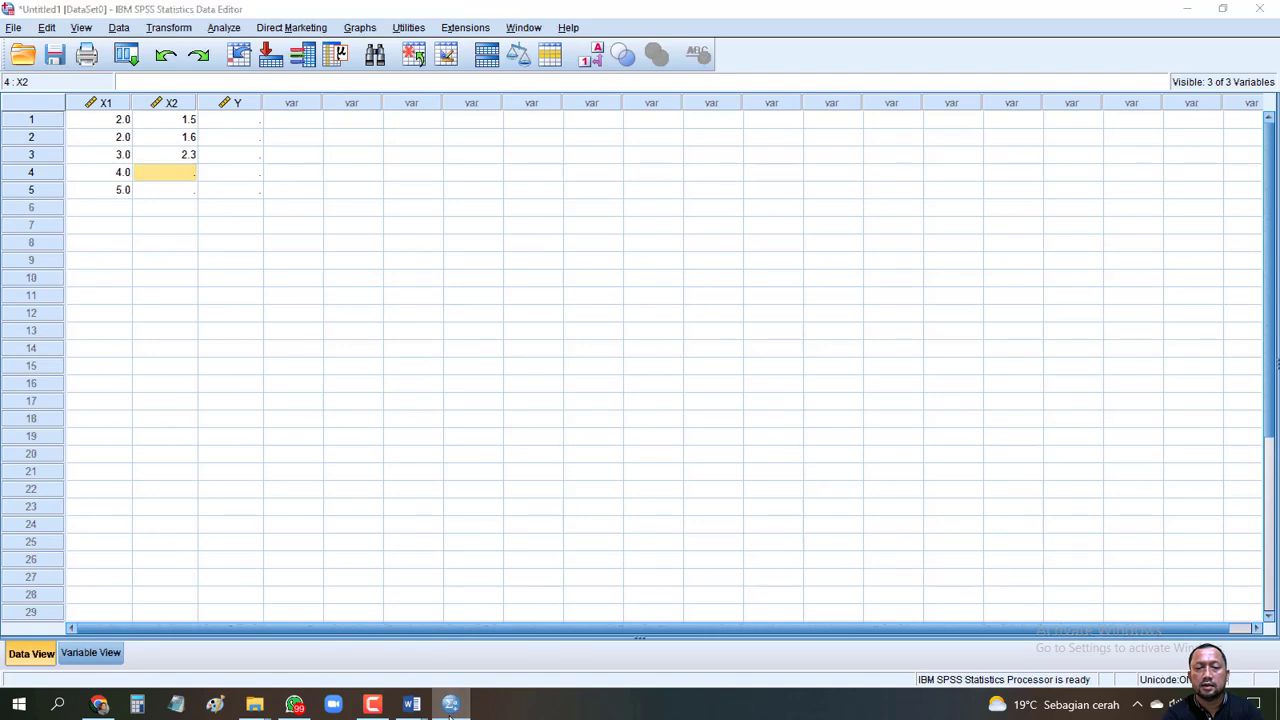
click(643, 339)
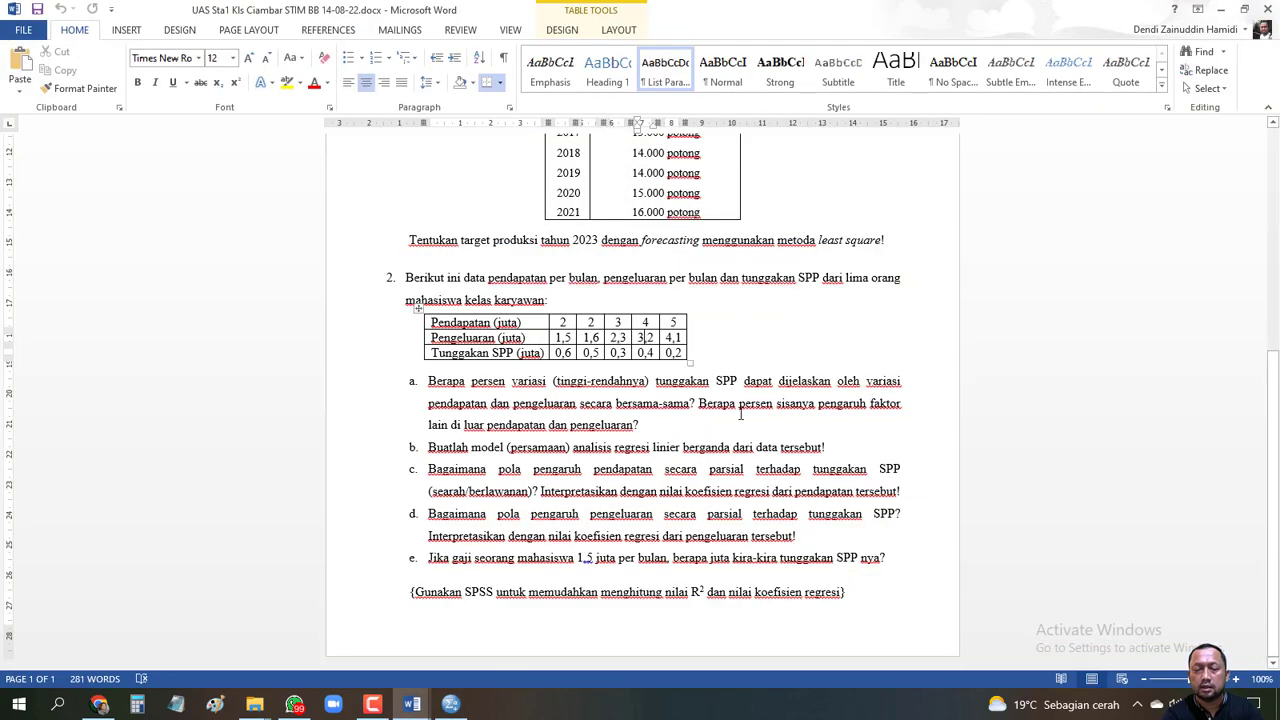
click(451, 705)
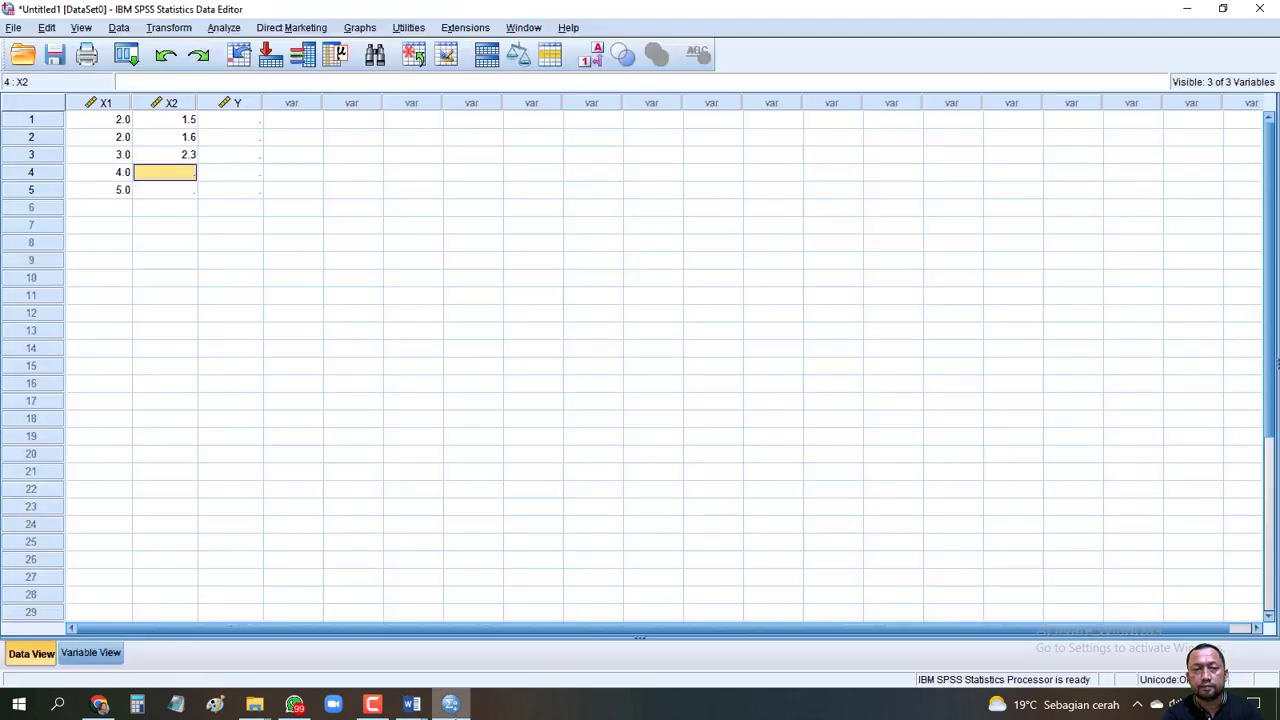
text(3.2)
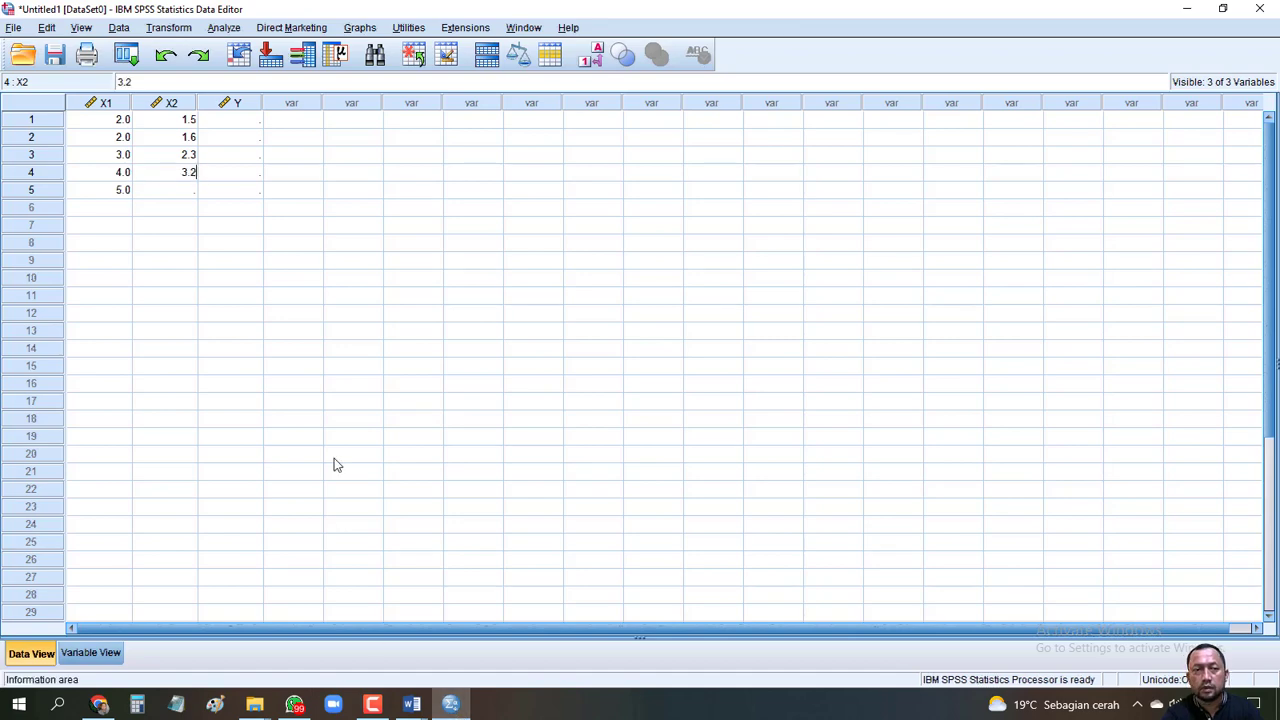
click(180, 190)
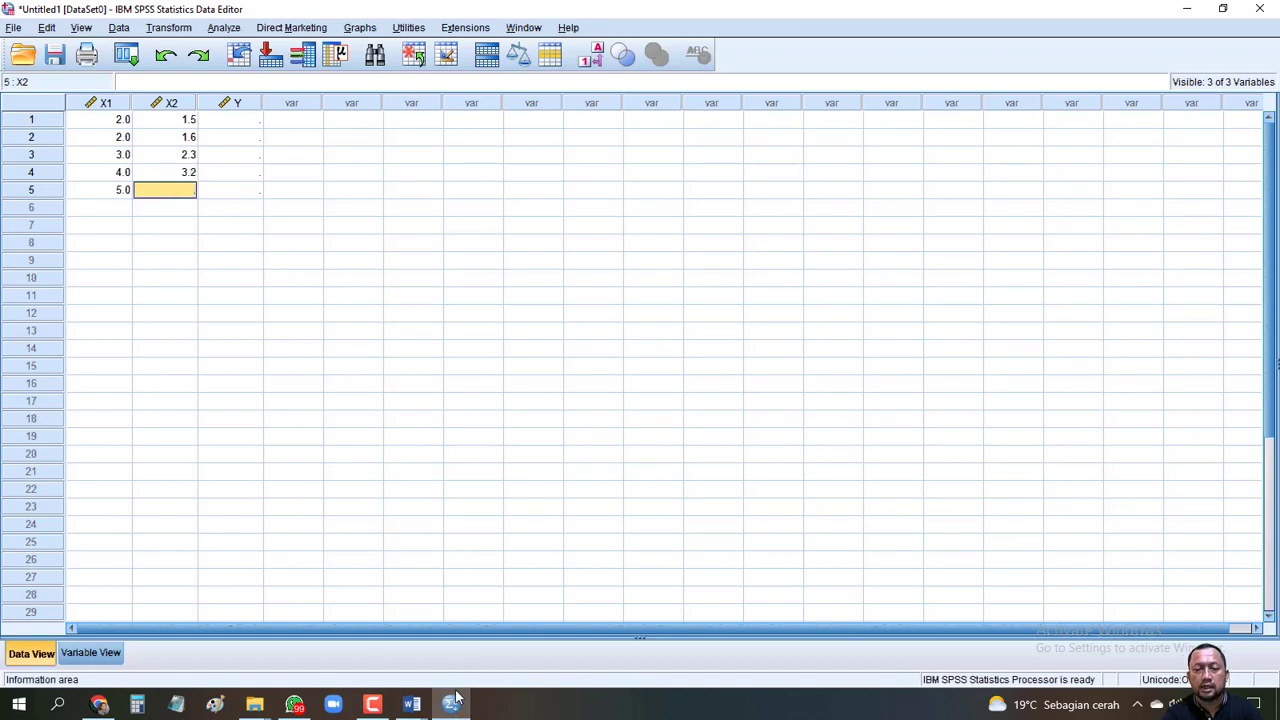
click(411, 705)
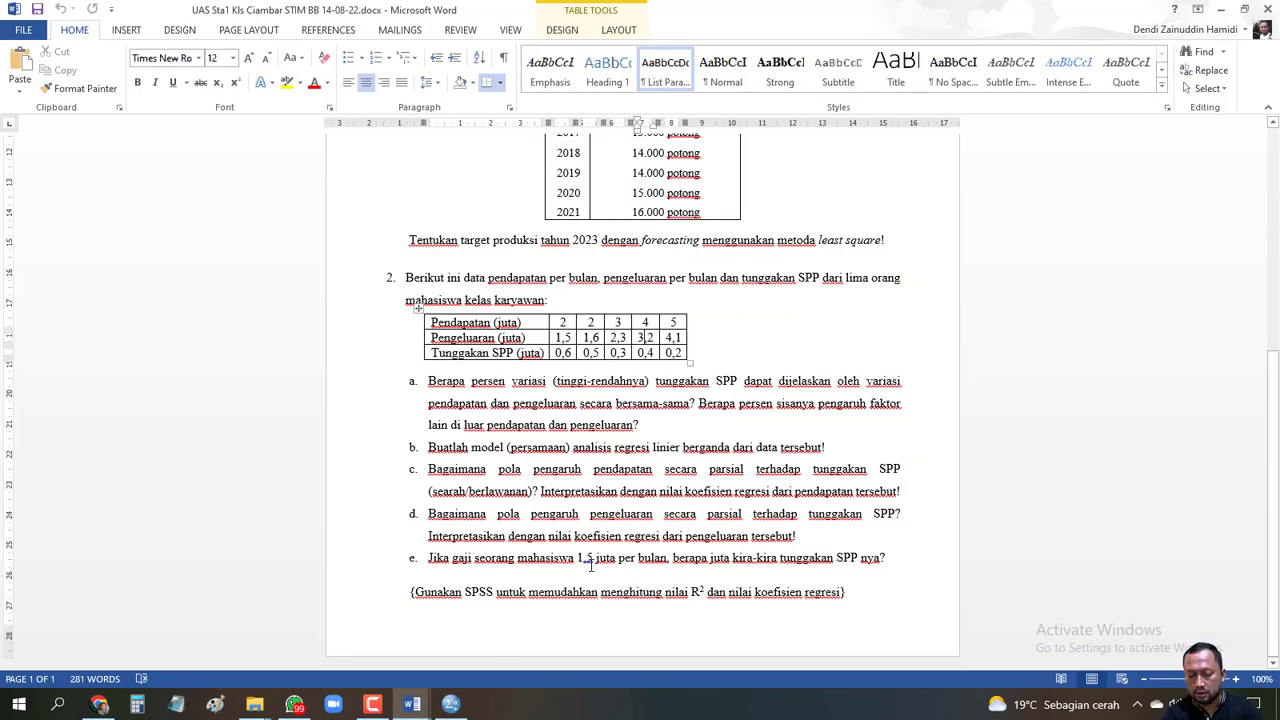
text(5.0)
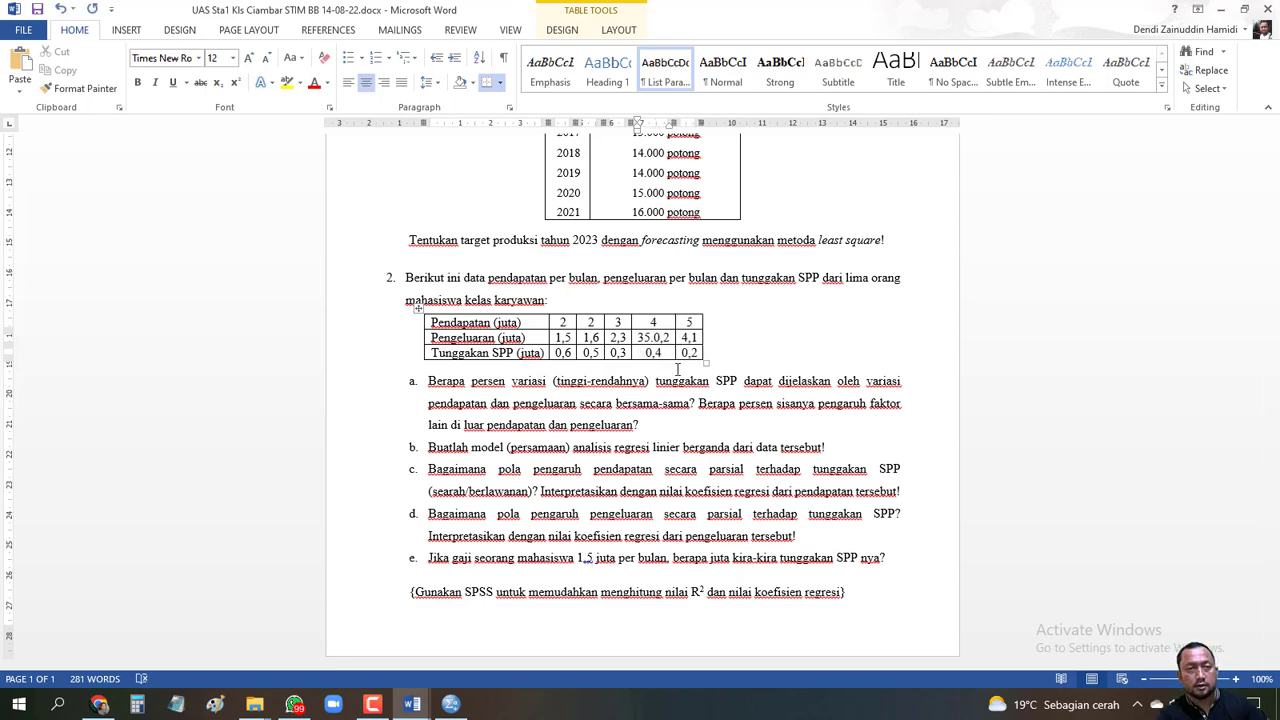
click(60, 10)
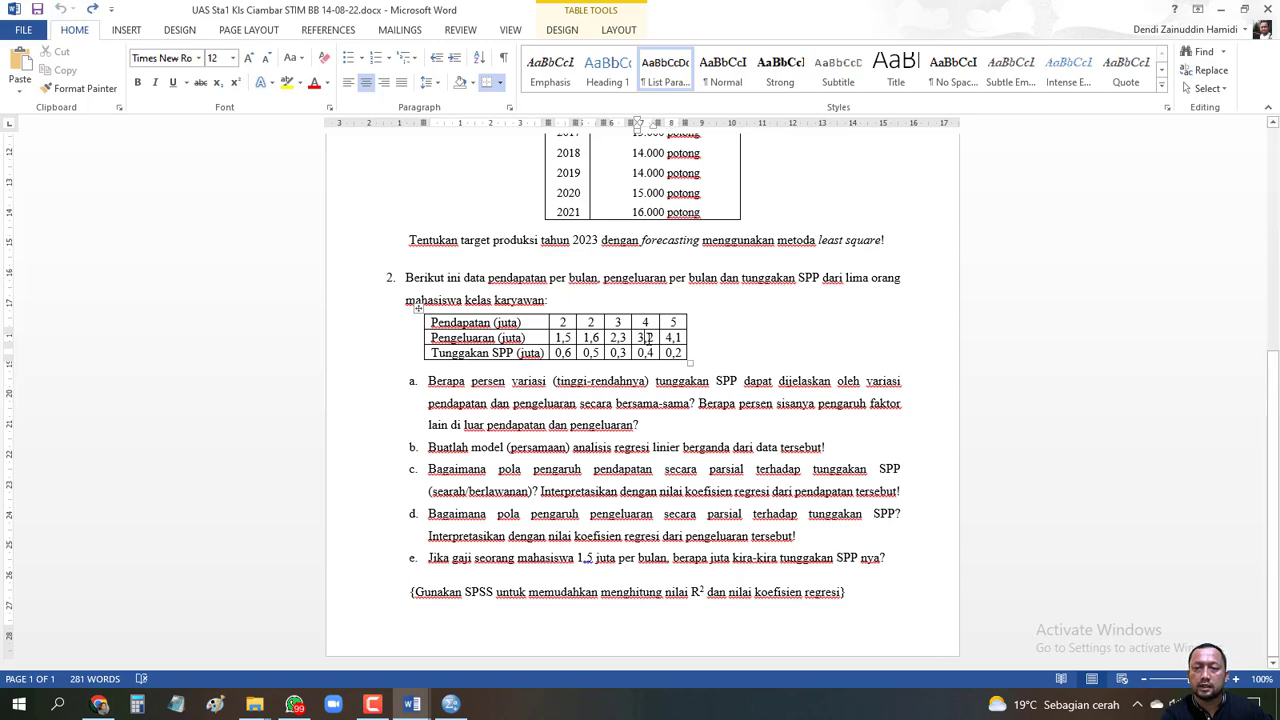
- Consult the last expenditure figure in the Word exam document and enter 4.1 as the X2 value in row 5
click(450, 704)
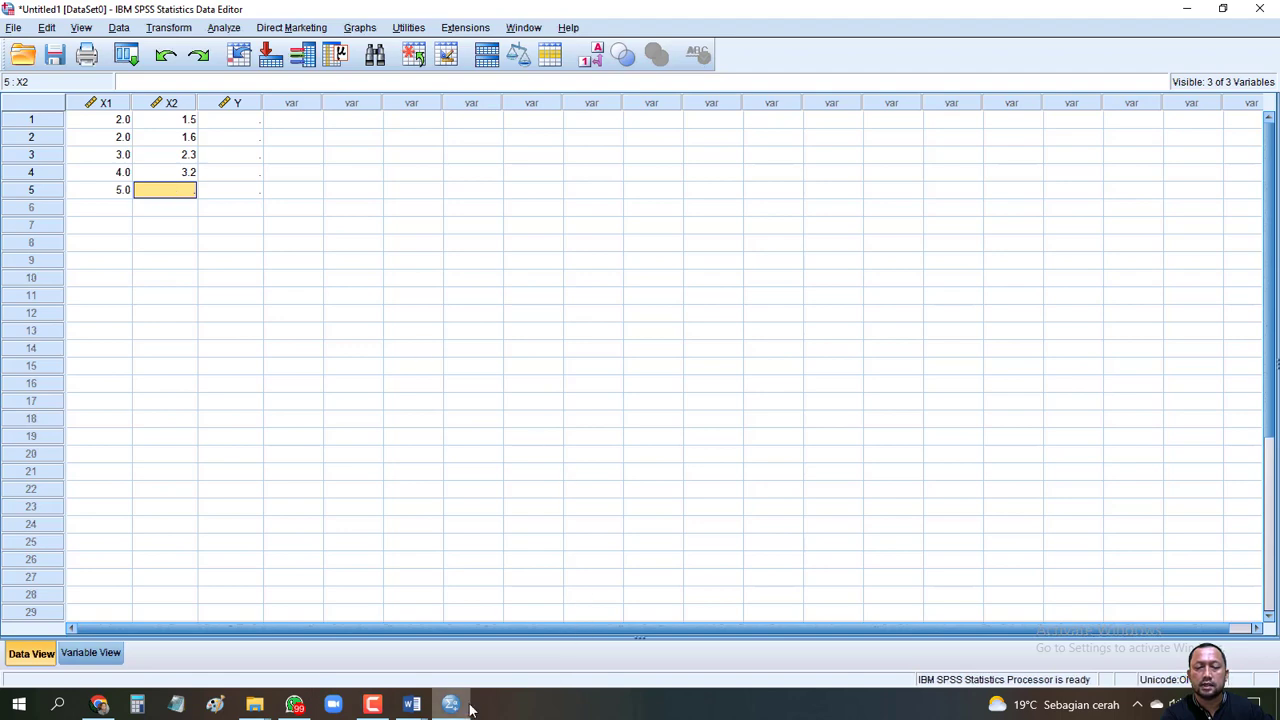
key(alt+Tab)
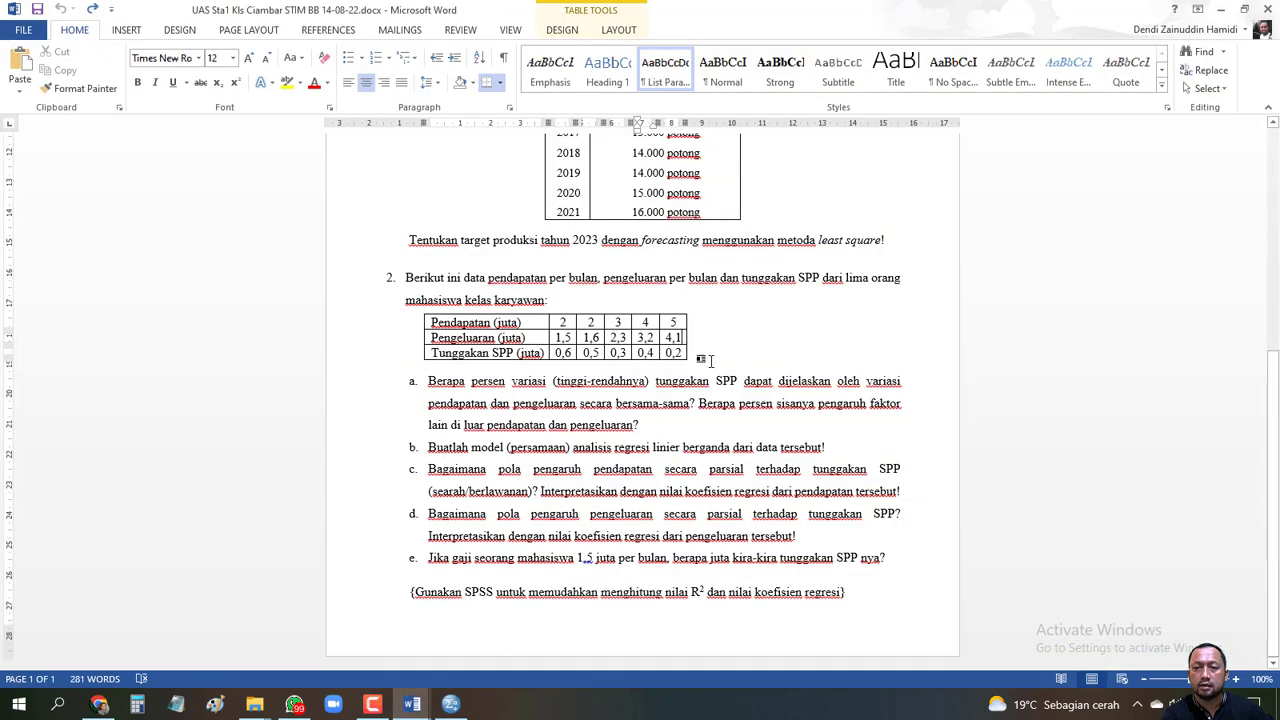
click(450, 704)
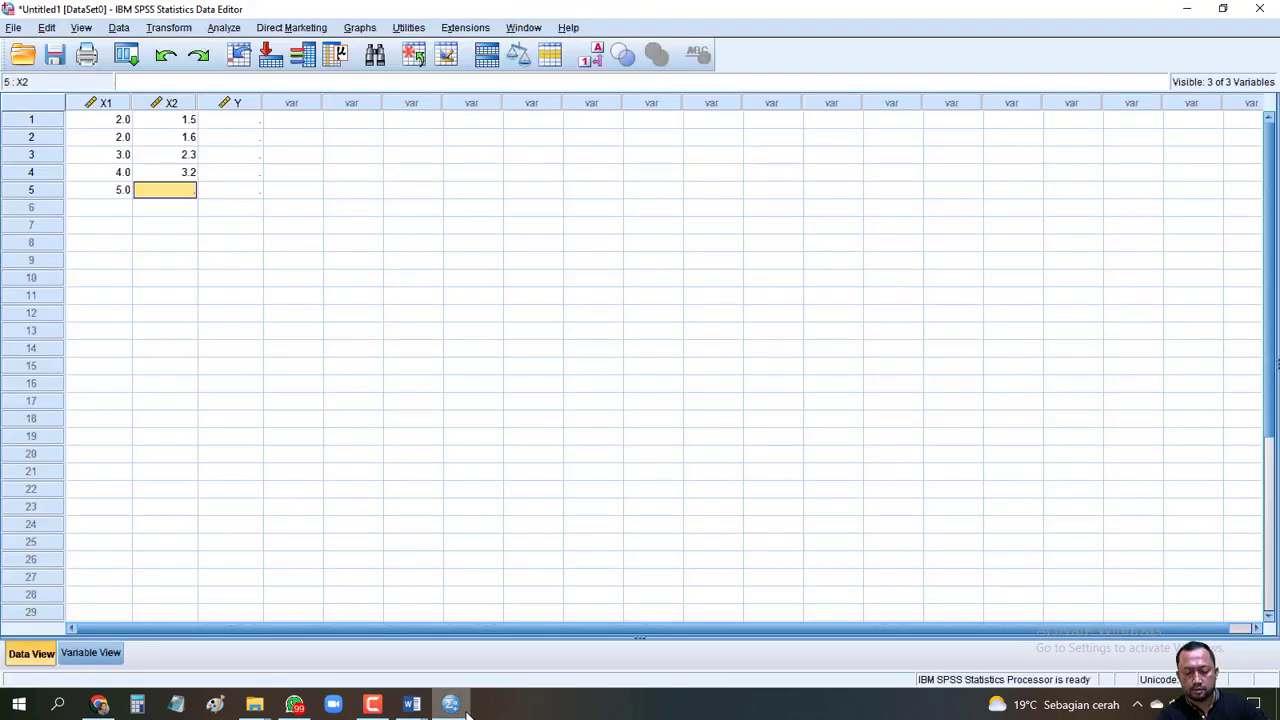
text(4.0)
text(1)
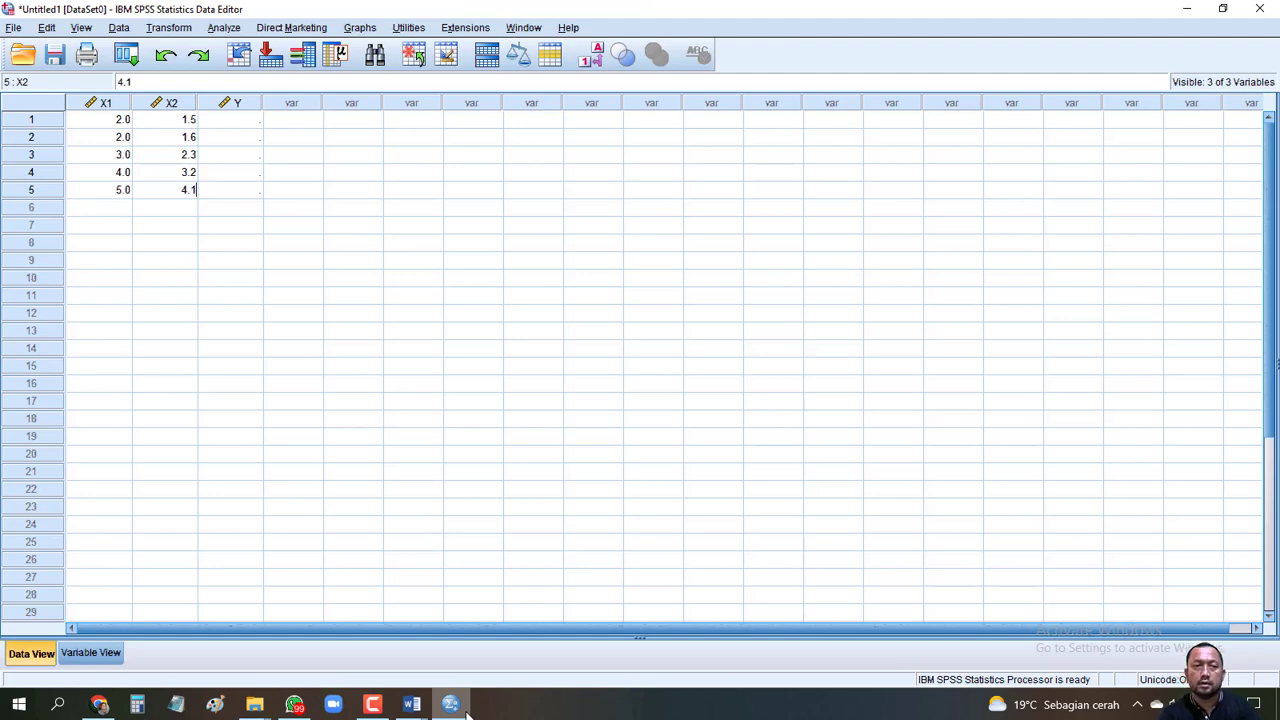
- Consult the Tunggakan SPP row in the Word exam table and enter 0.6 as the Y value in row 1
click(254, 119)
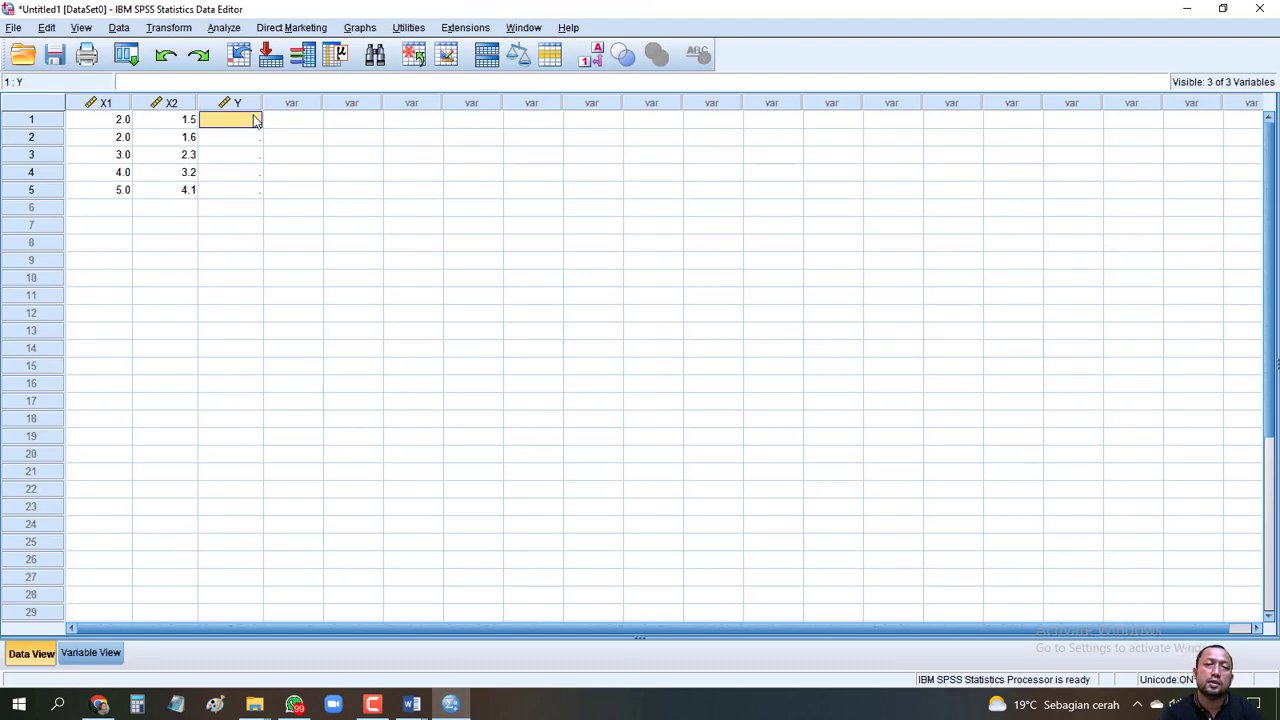
click(450, 704)
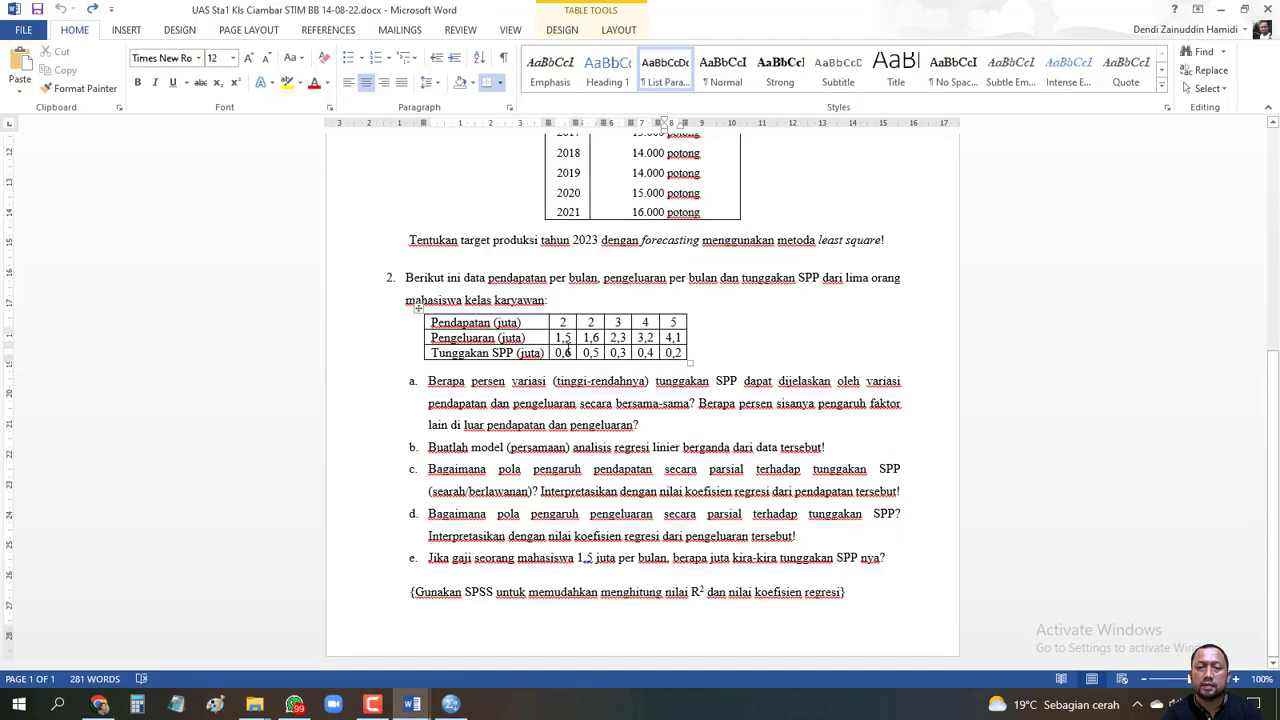
click(450, 704)
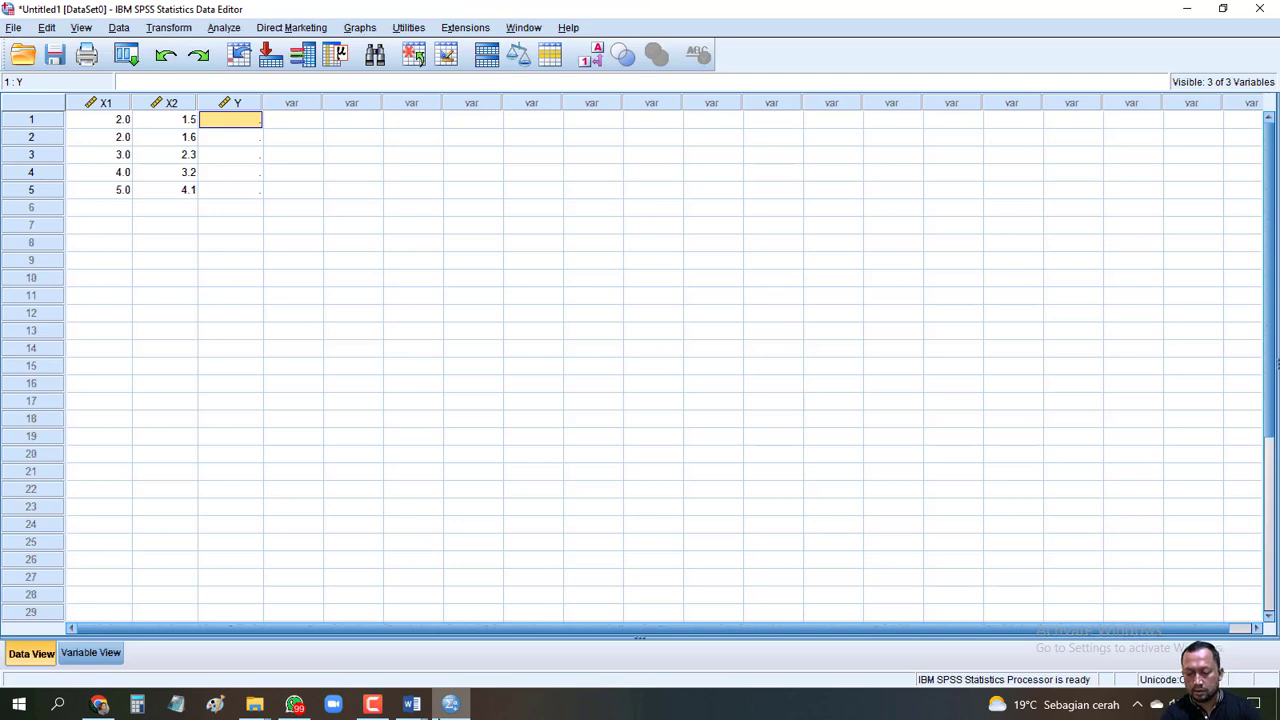
text(.6)
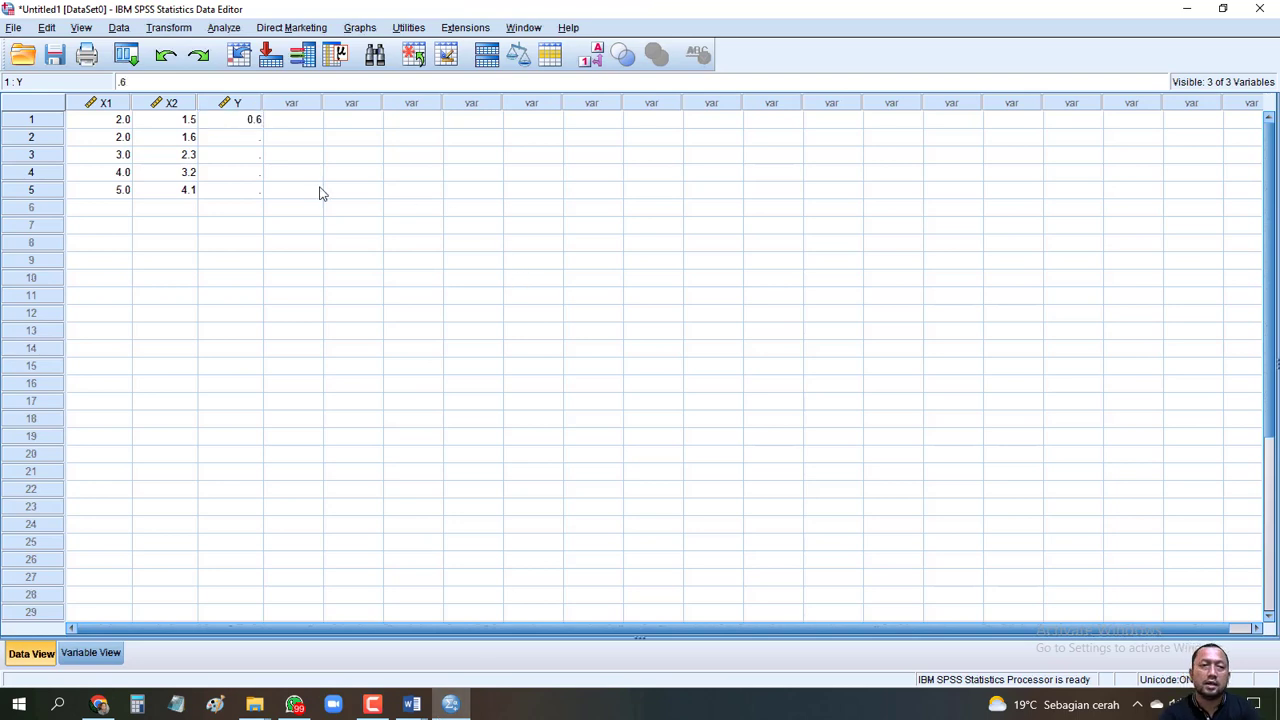
- Enter 0.5, 0.3, 0.4 and 0.2 for Y in rows 2 to 5 and compare the data with the Word exam table
click(246, 143)
click(452, 706)
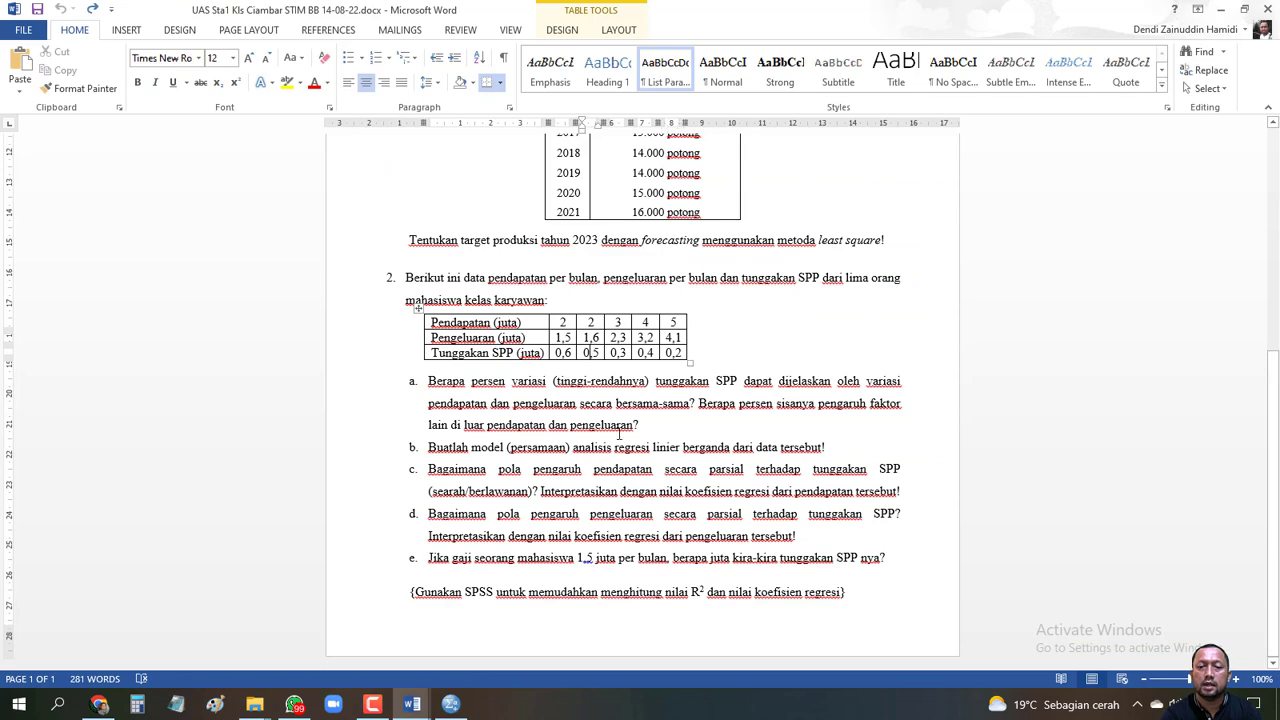
click(457, 707)
click(458, 708)
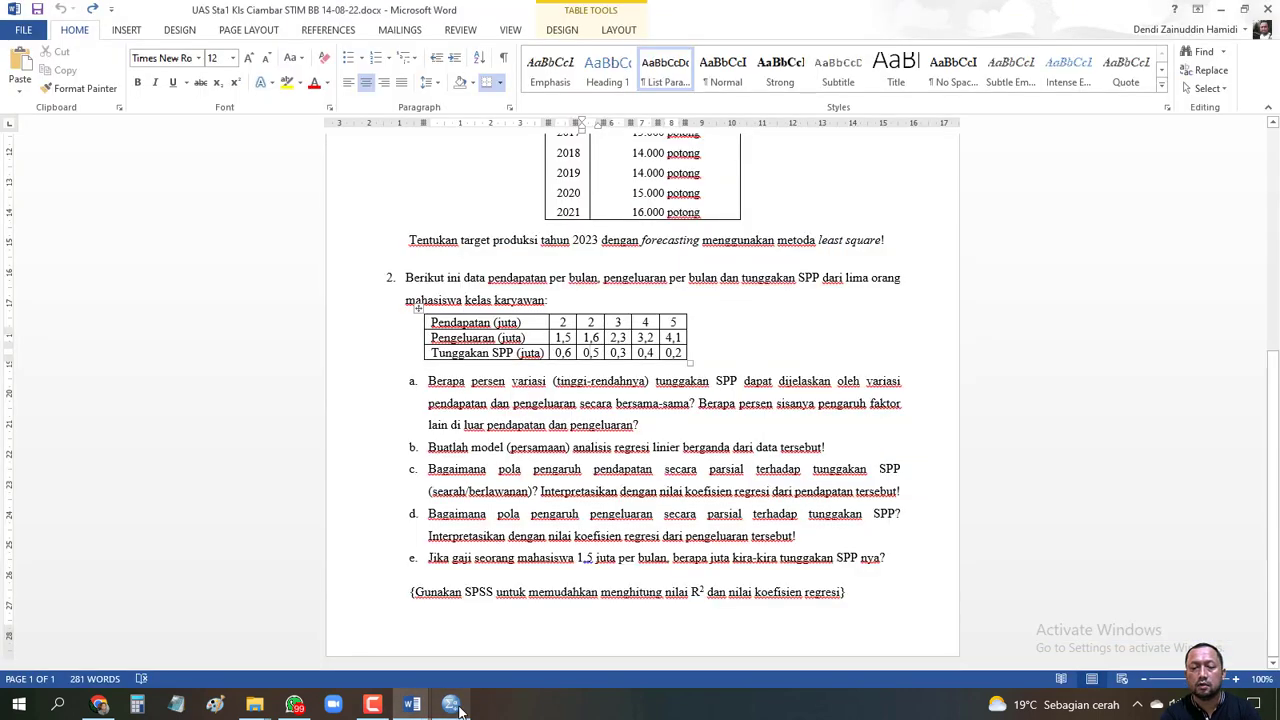
click(459, 709)
text(.2)
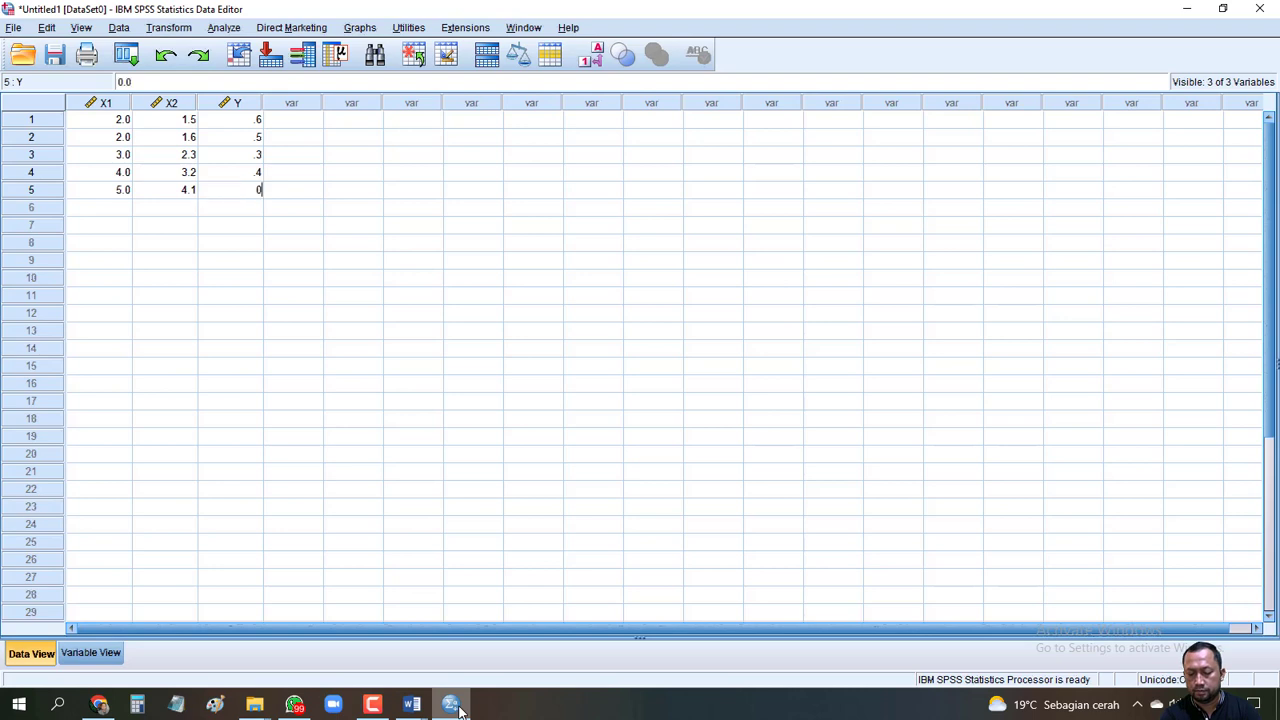
click(295, 214)
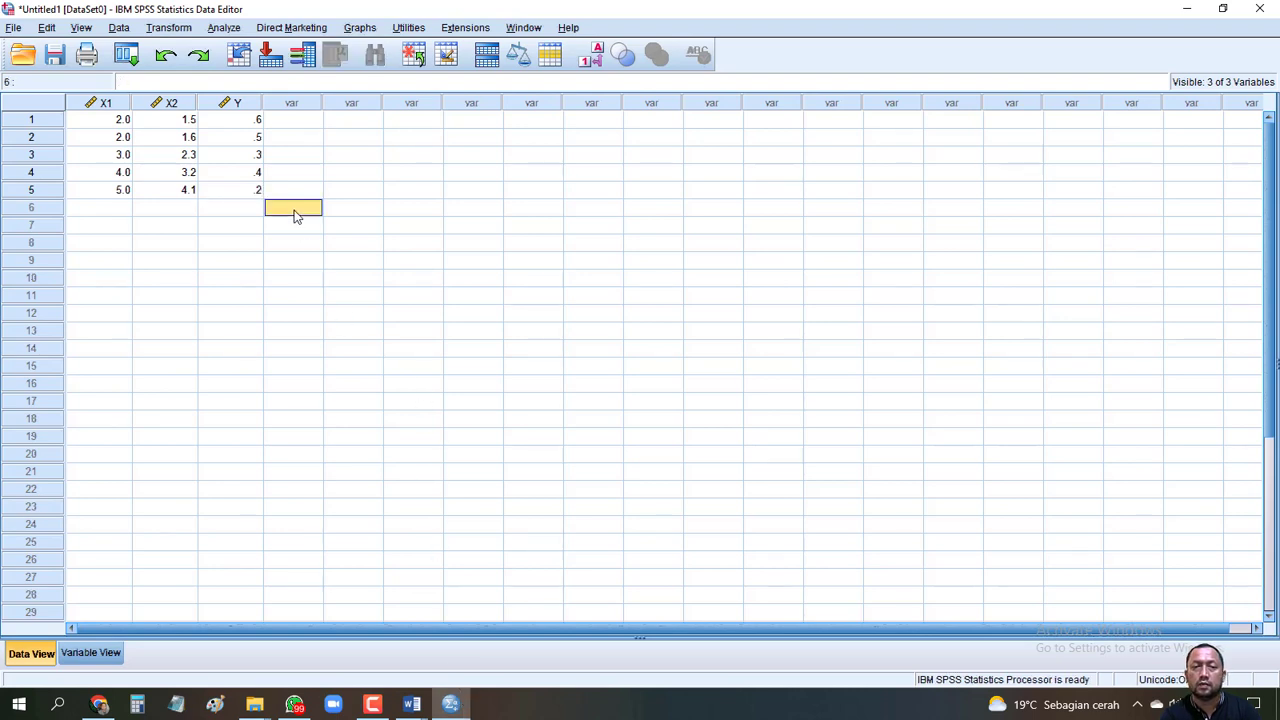
click(108, 208)
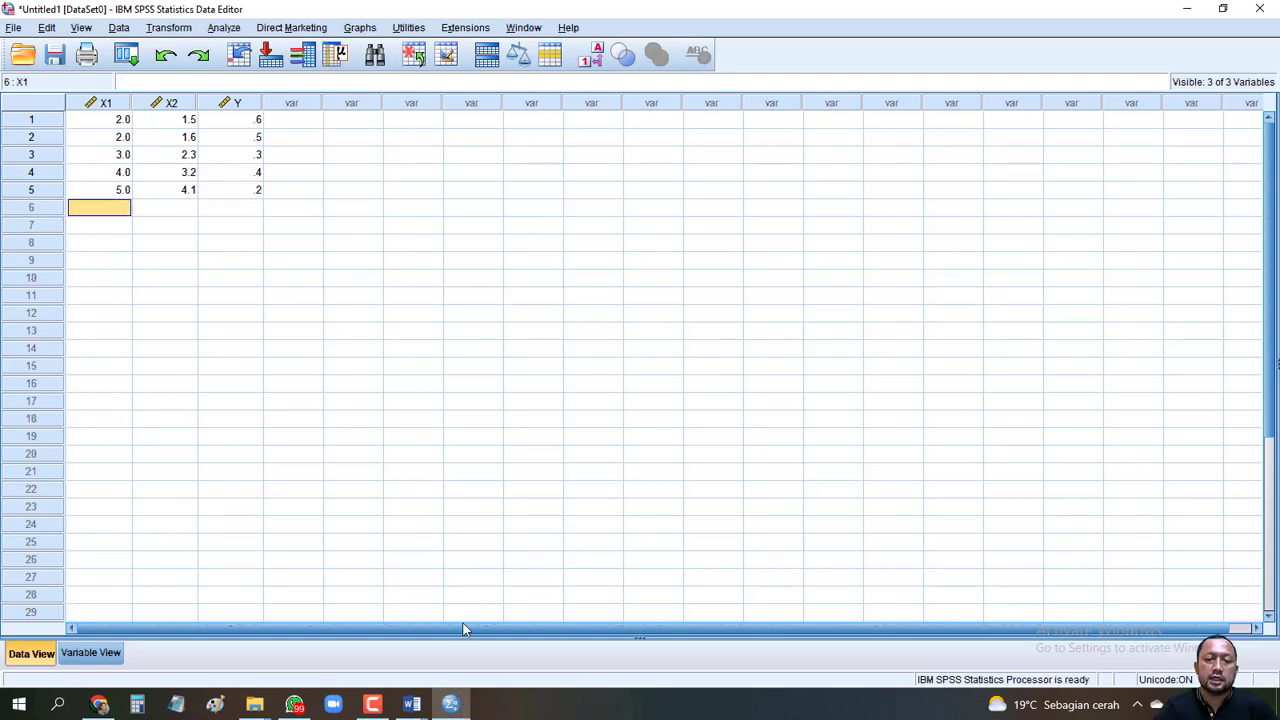
click(413, 704)
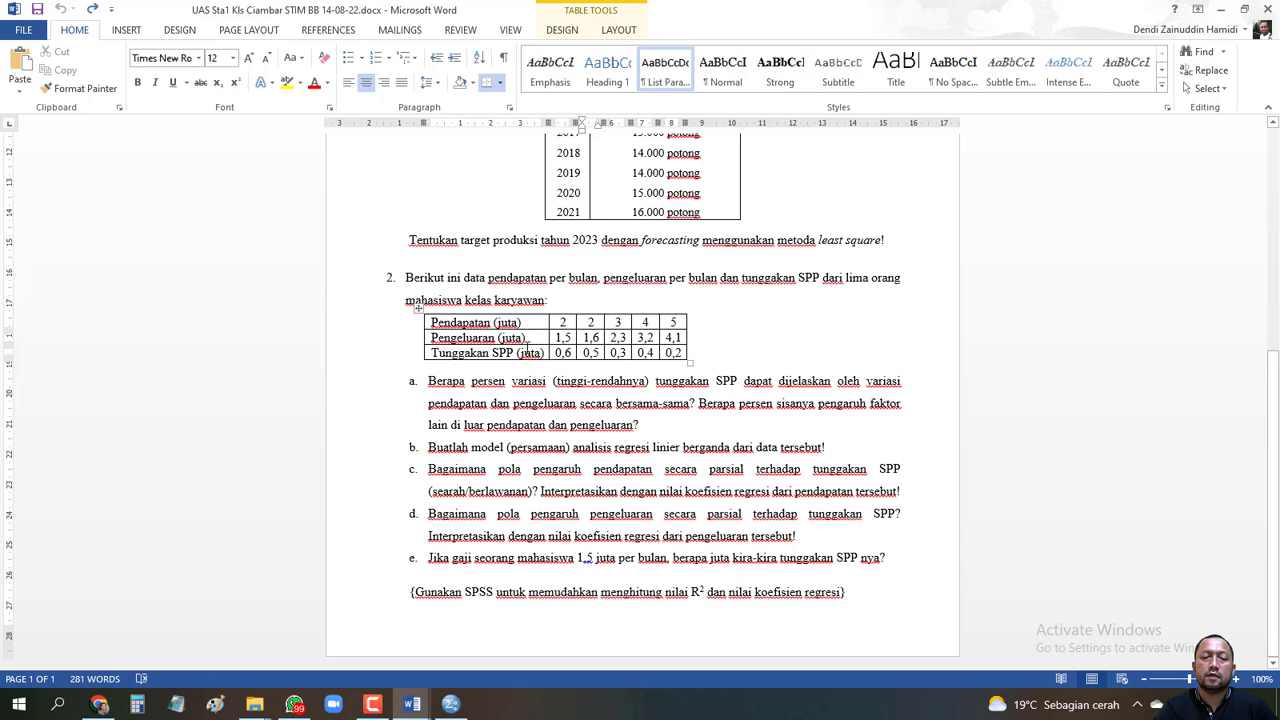
click(450, 704)
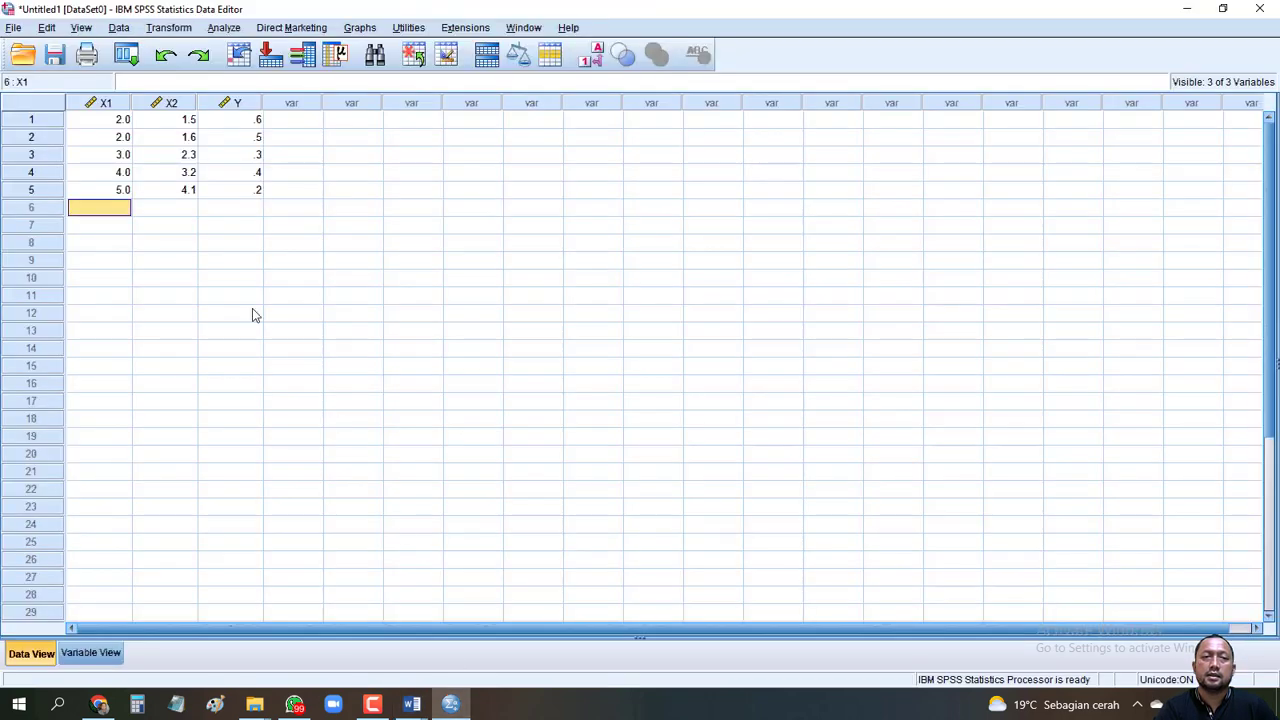
- Start a linear regression analysis and assign Tunggakan SPP [Y] as the dependent variable
click(225, 28)
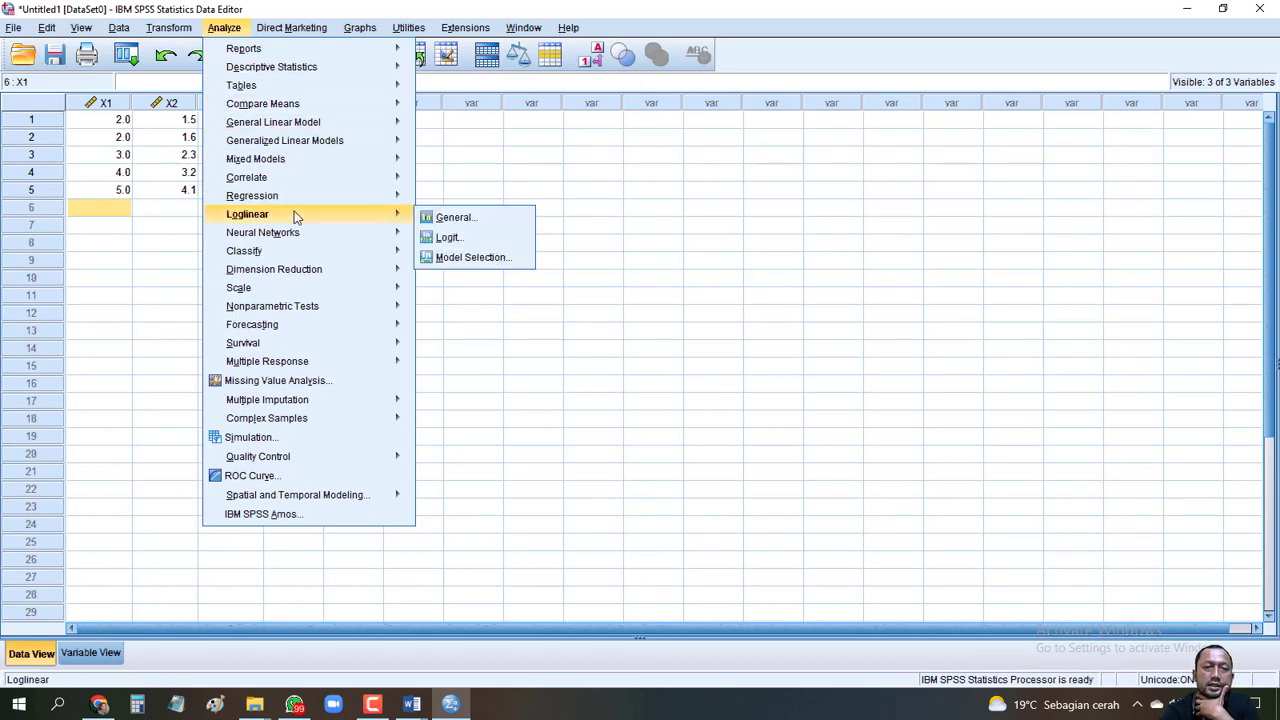
mouse_move(296, 203)
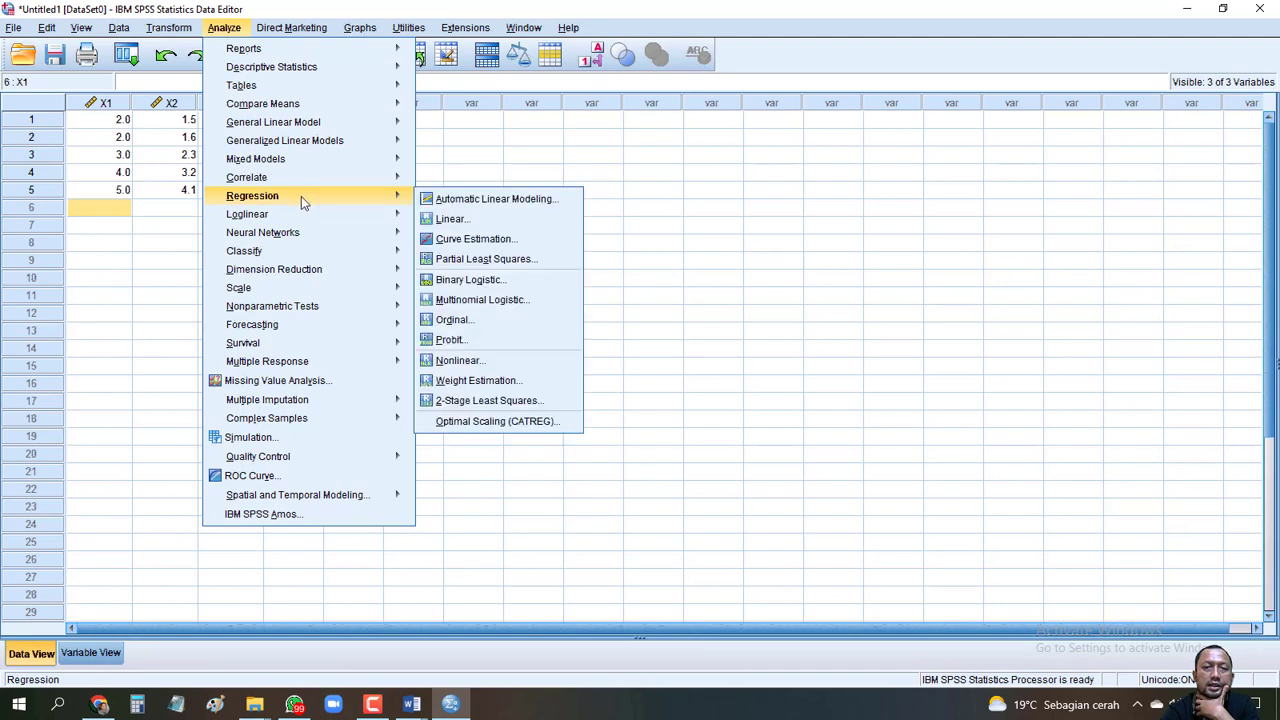
click(470, 222)
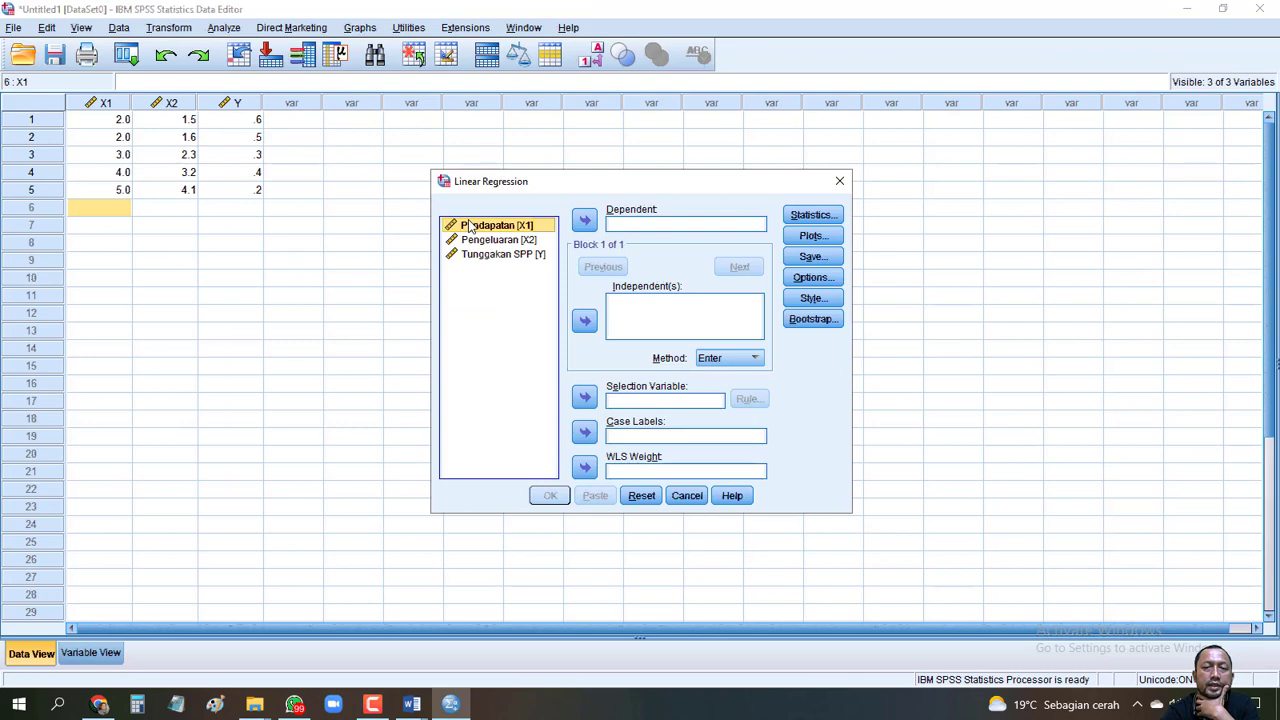
click(470, 226)
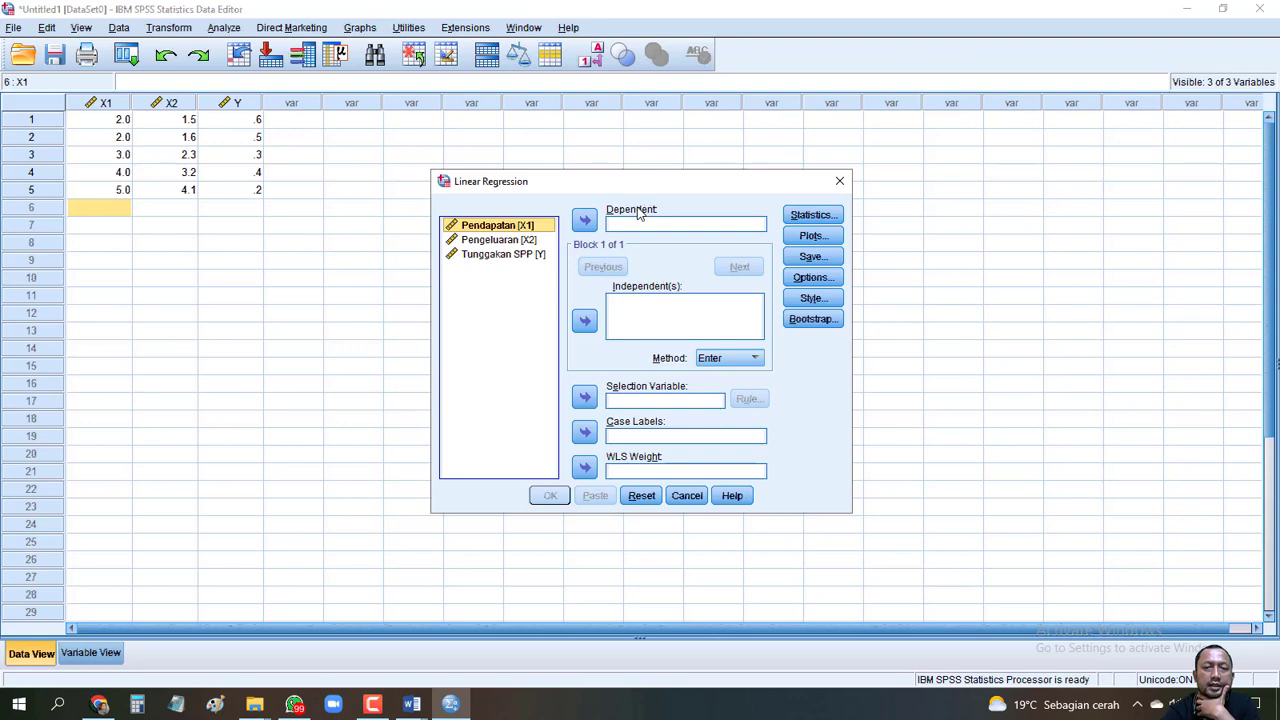
click(519, 256)
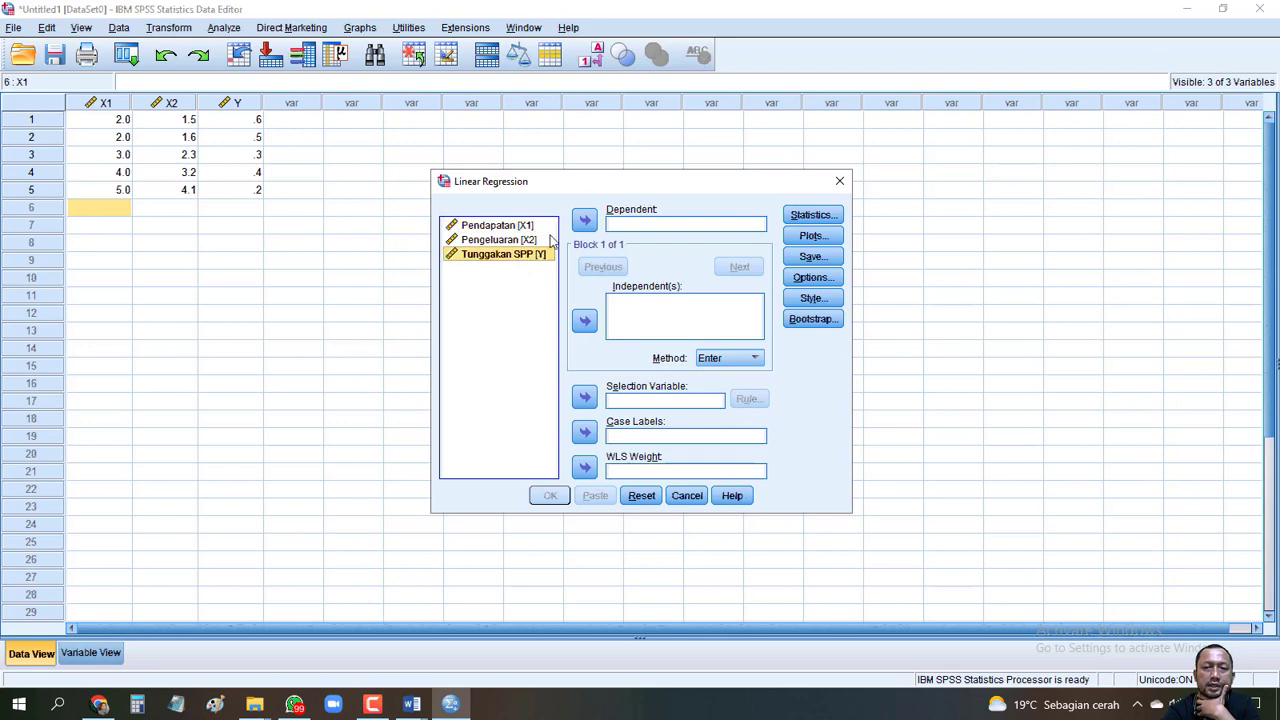
click(584, 221)
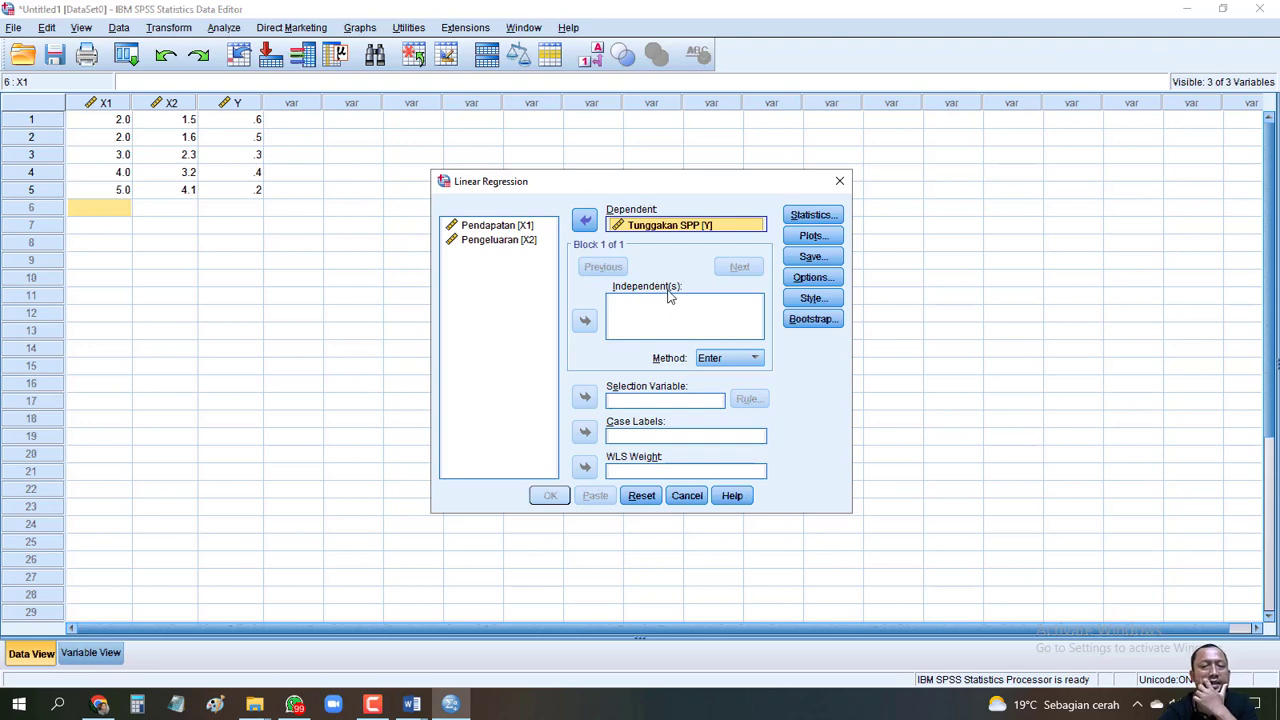
- Add Pendapatan [X1] and Pengeluaran [X2] as independent variables with the Enter method and run the regression
click(509, 225)
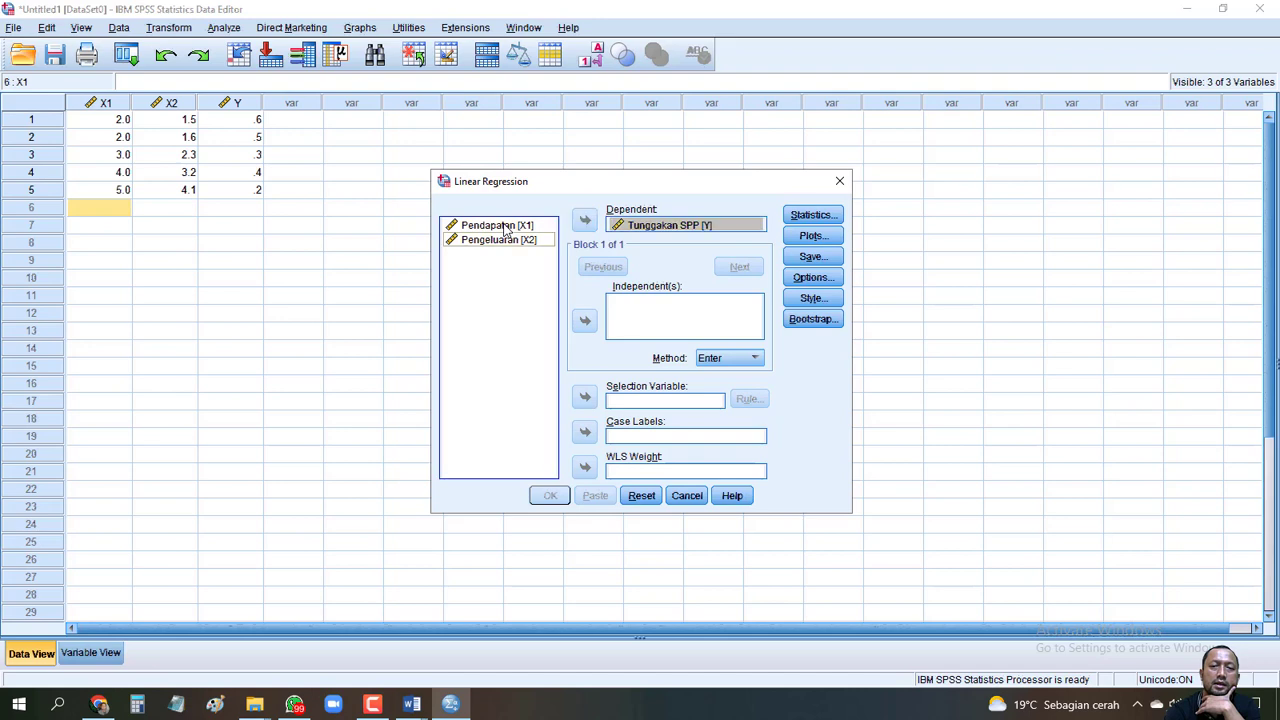
click(585, 321)
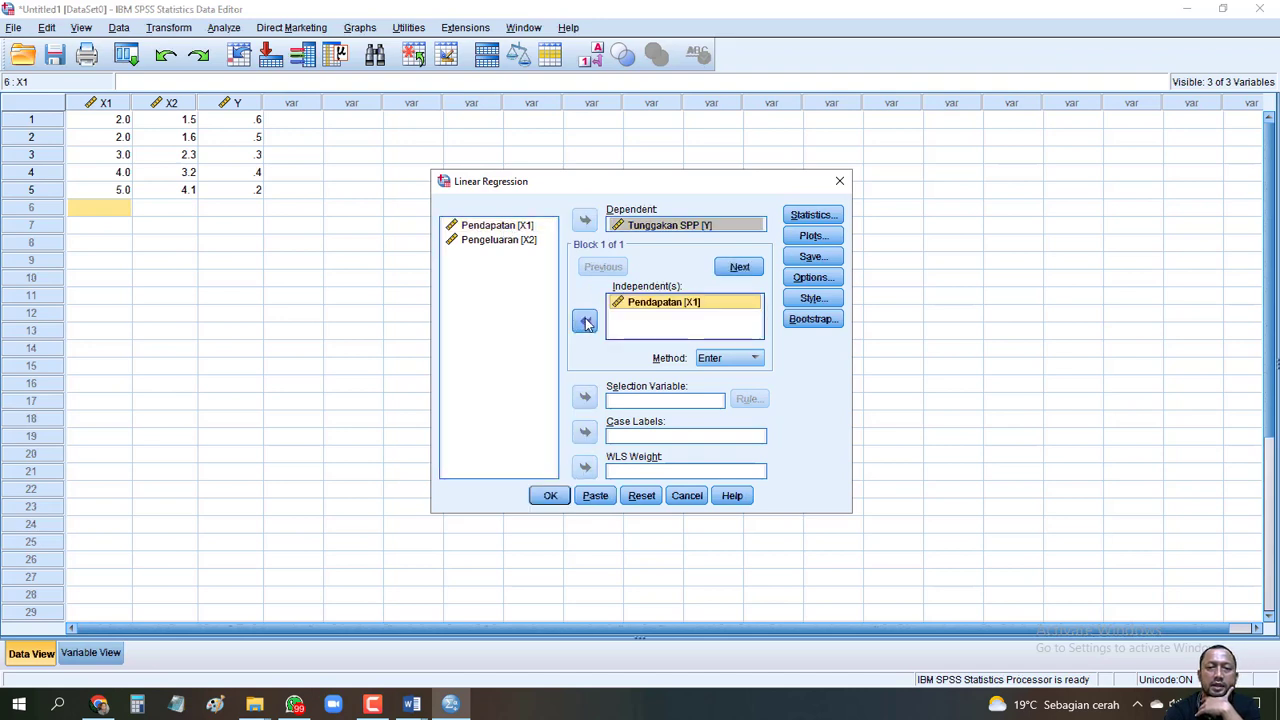
click(499, 242)
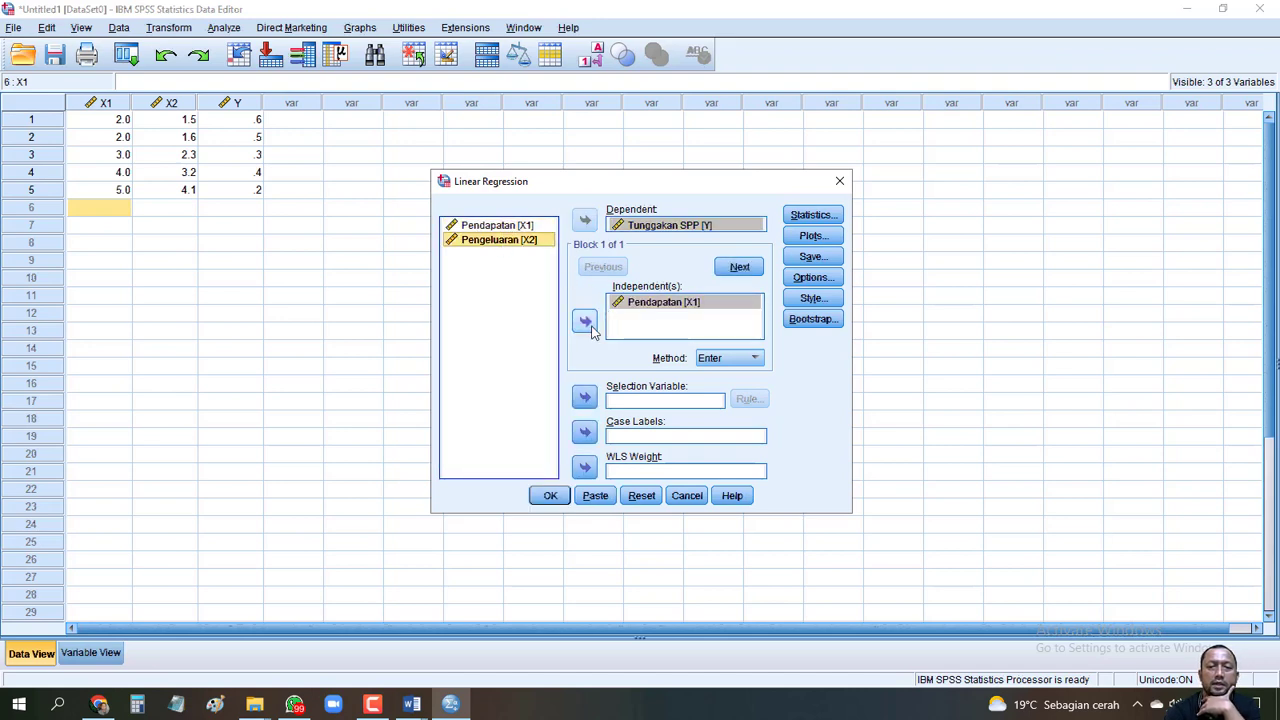
click(585, 321)
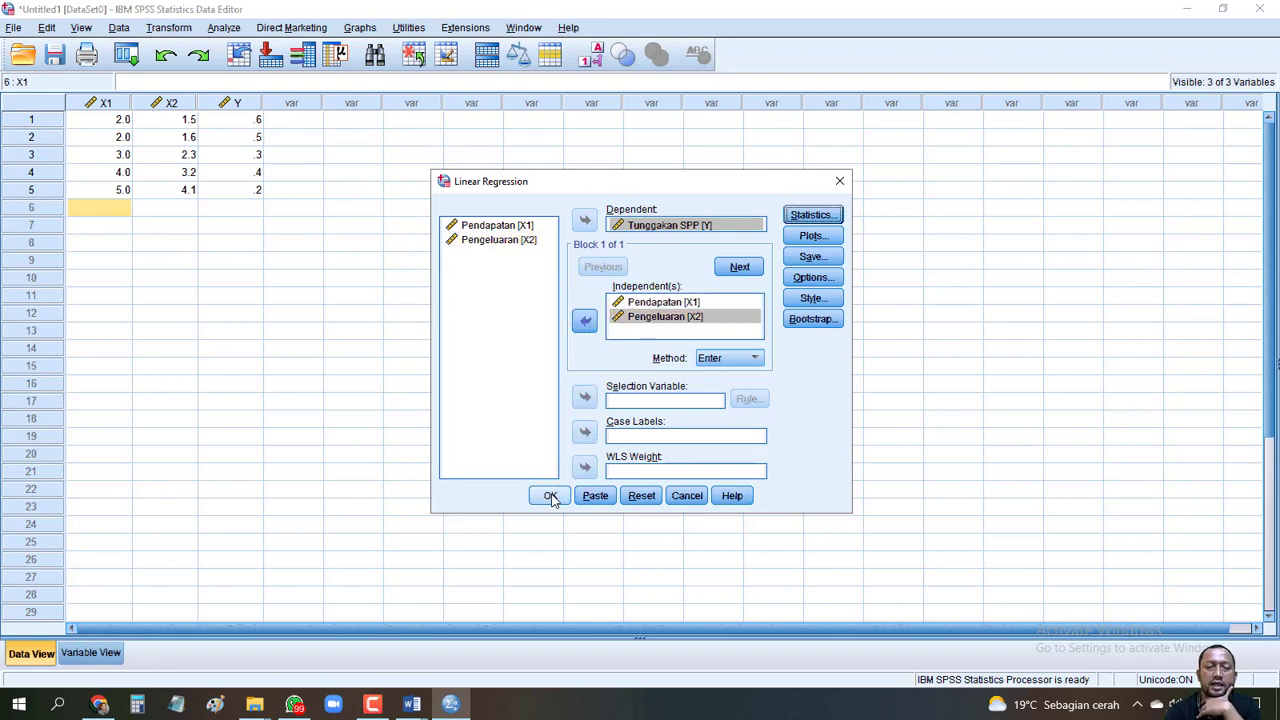
click(551, 497)
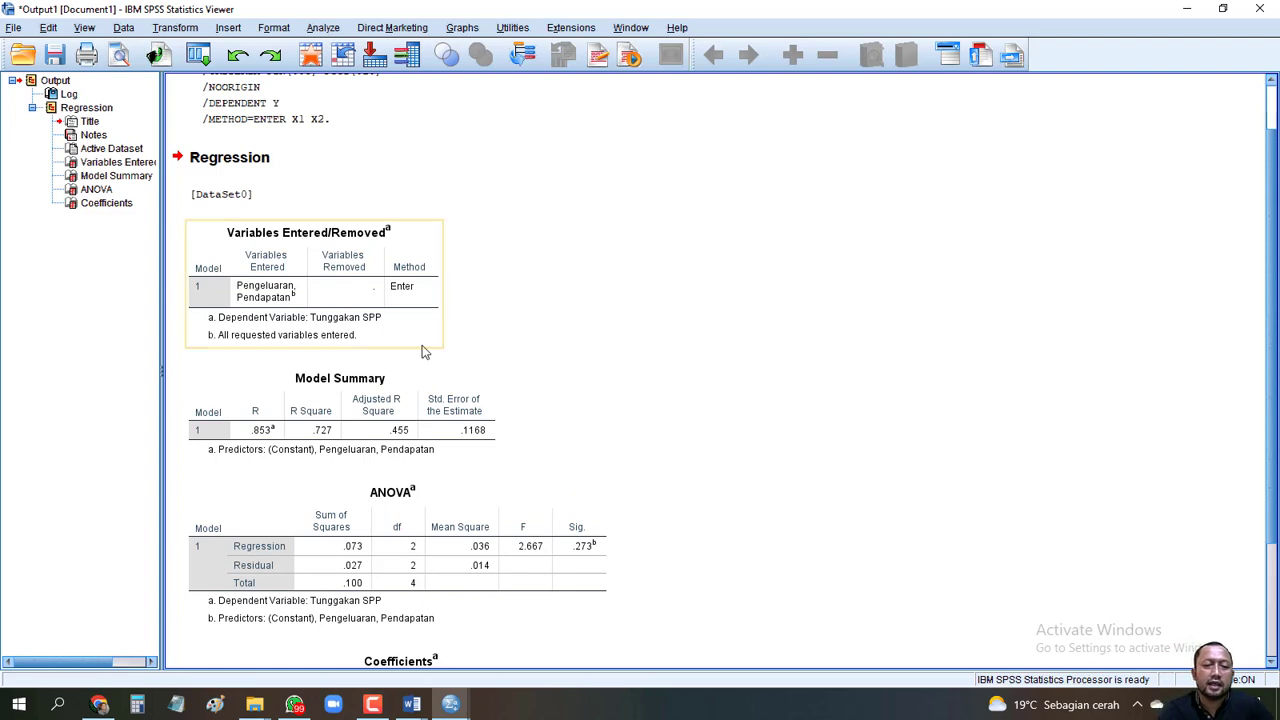
- Review the entered X1, X2 and Y data in the Data Editor and return to the regression output
mouse_move(448, 708)
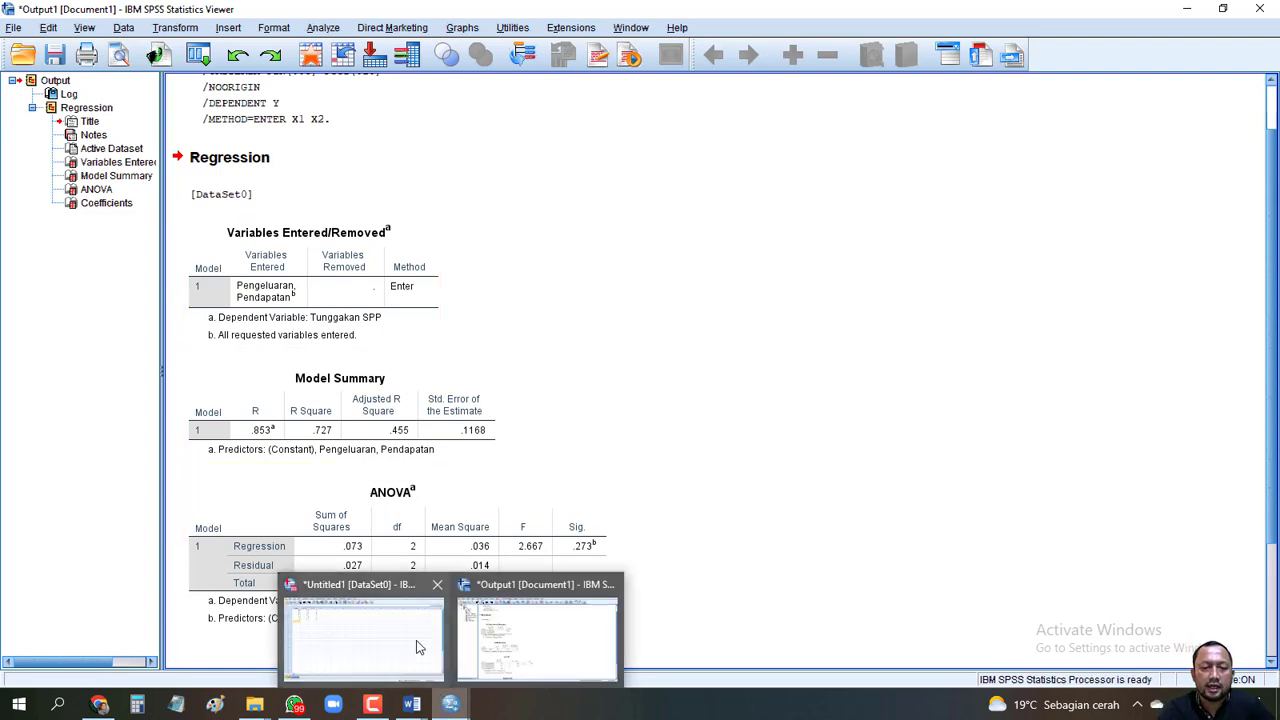
click(381, 592)
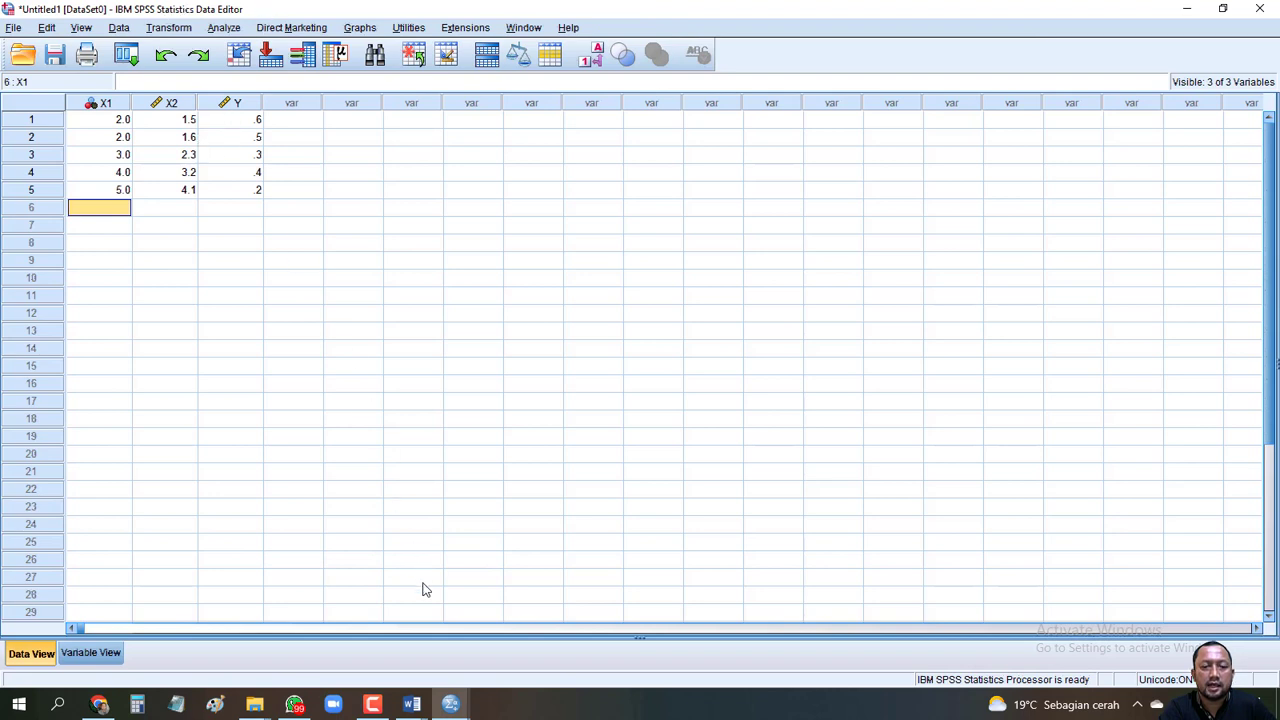
mouse_move(455, 705)
click(510, 592)
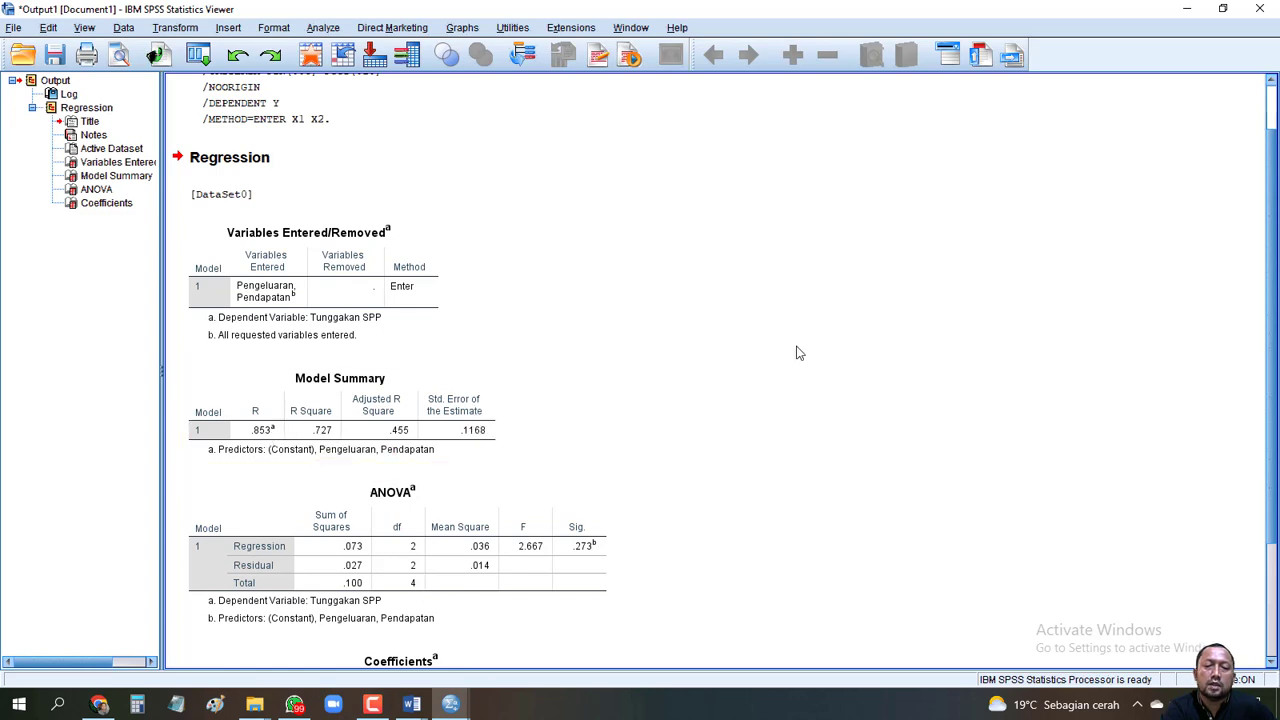
- Copy the Model Summary table from the regression output and paste it into the blank Word document Document1 with its formatting kept
click(417, 414)
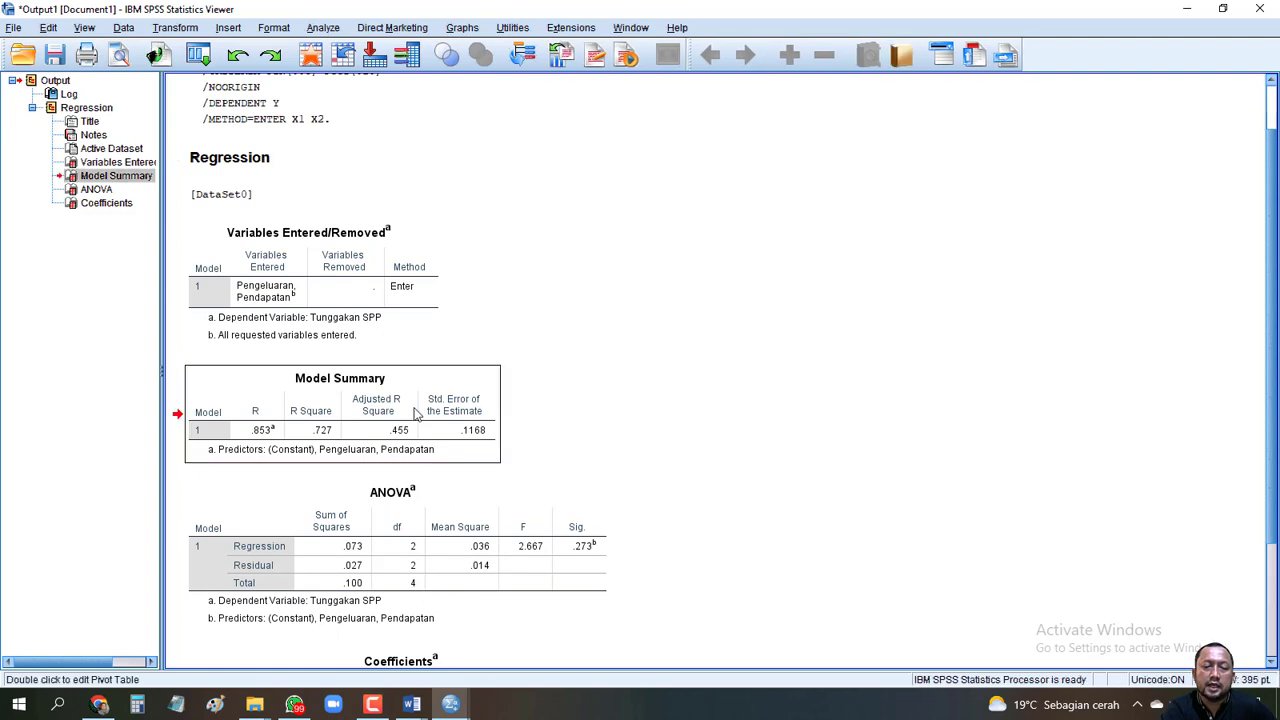
right_click(417, 413)
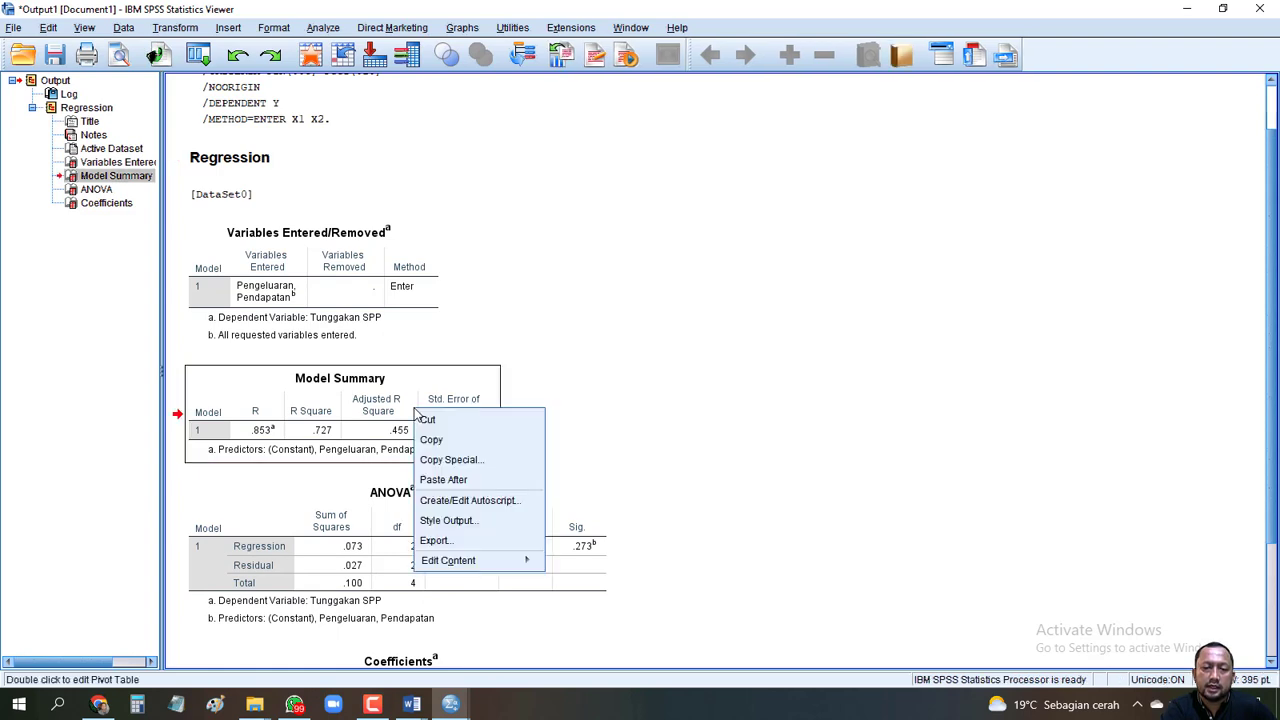
click(432, 440)
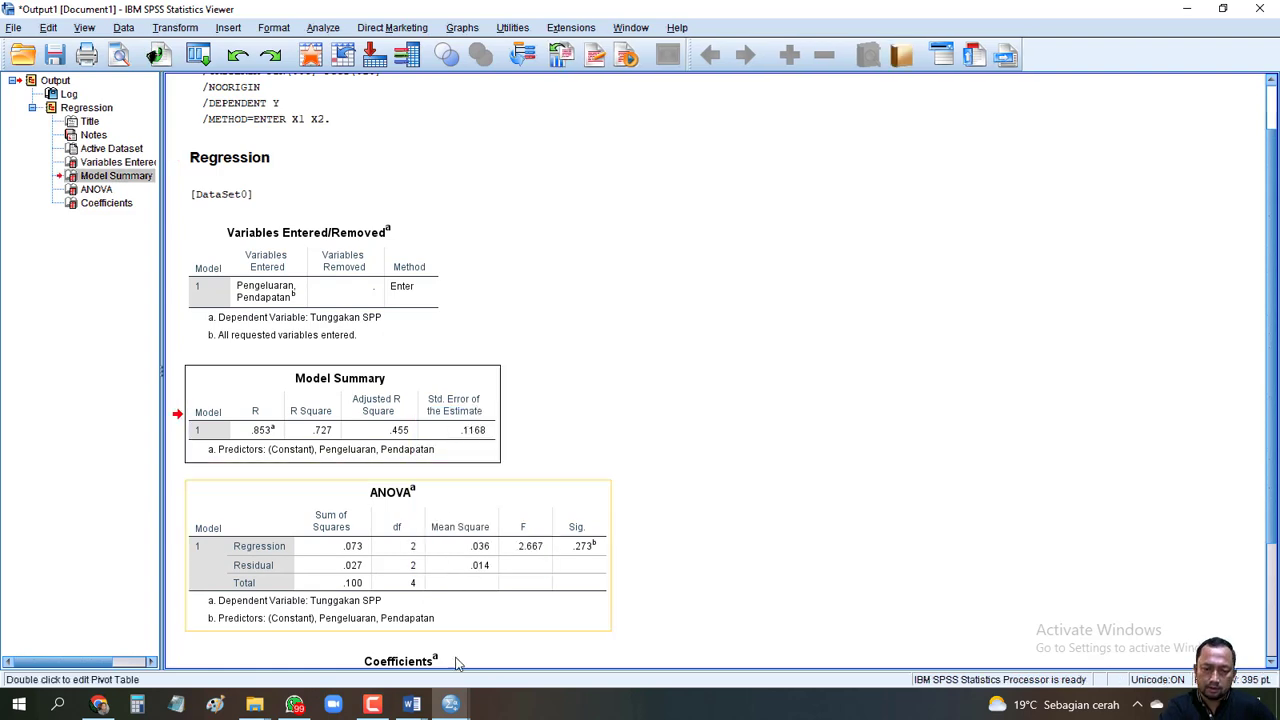
mouse_move(410, 704)
click(371, 654)
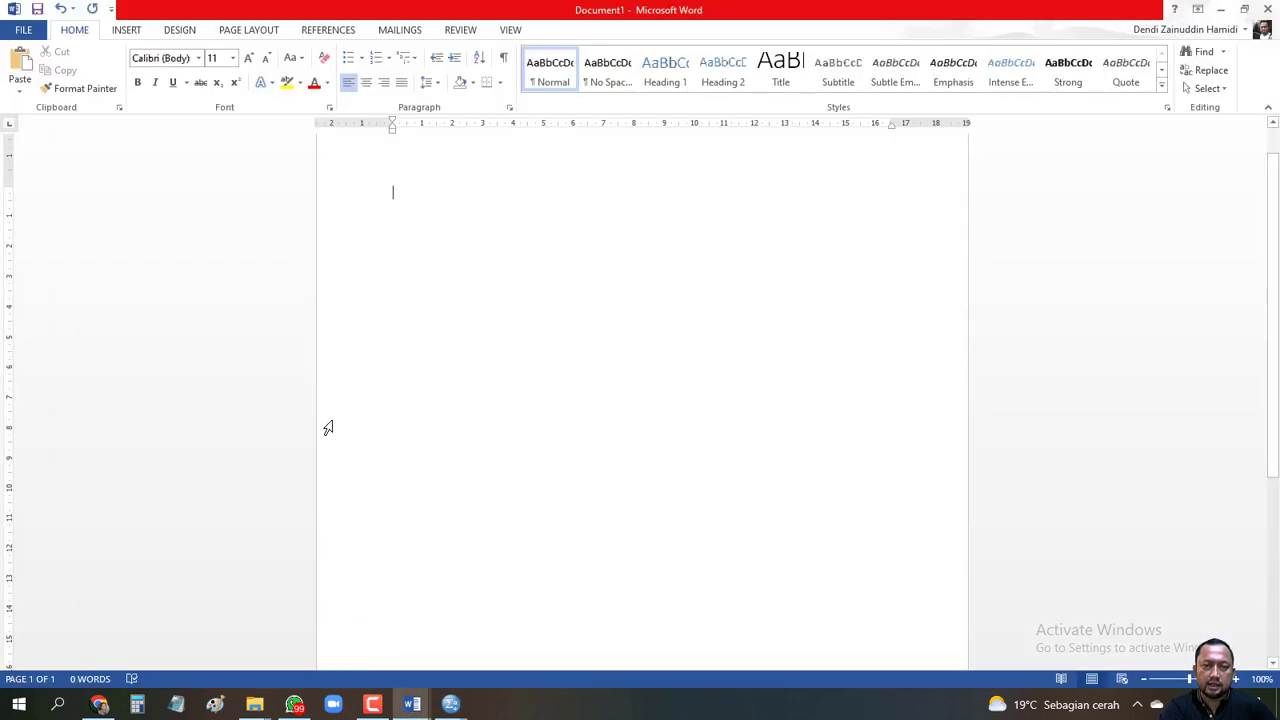
right_click(393, 189)
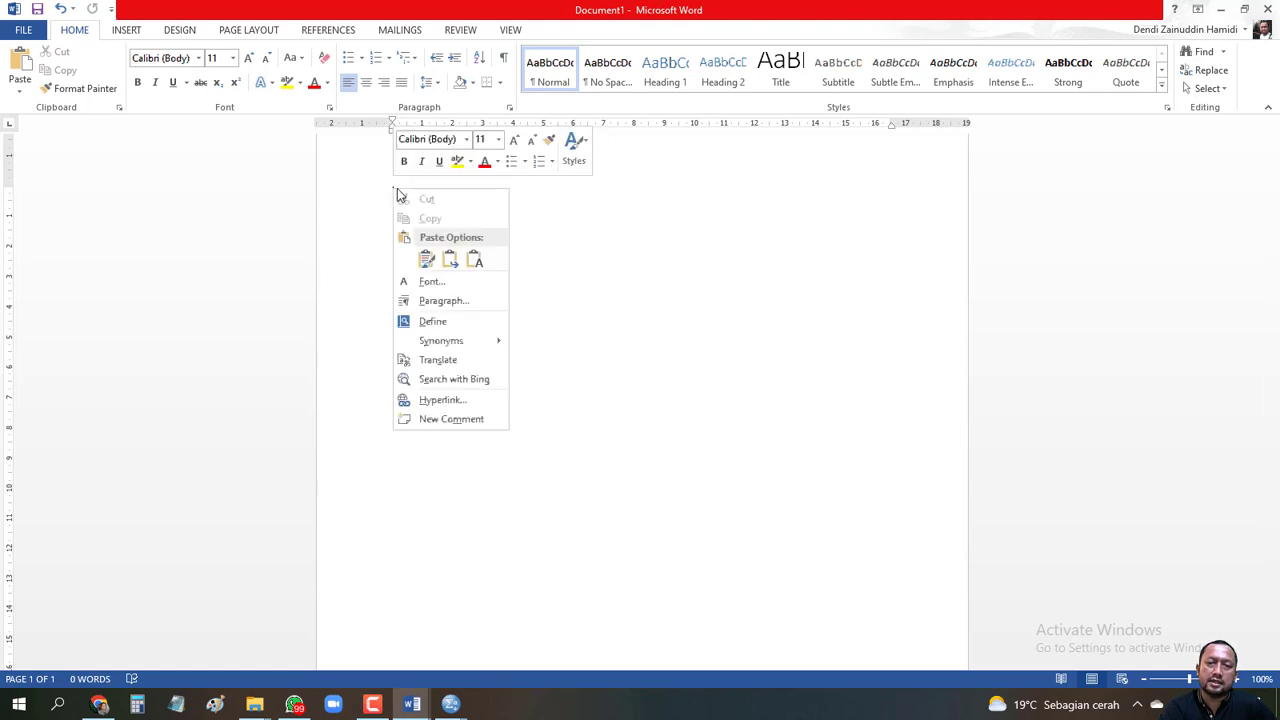
click(426, 260)
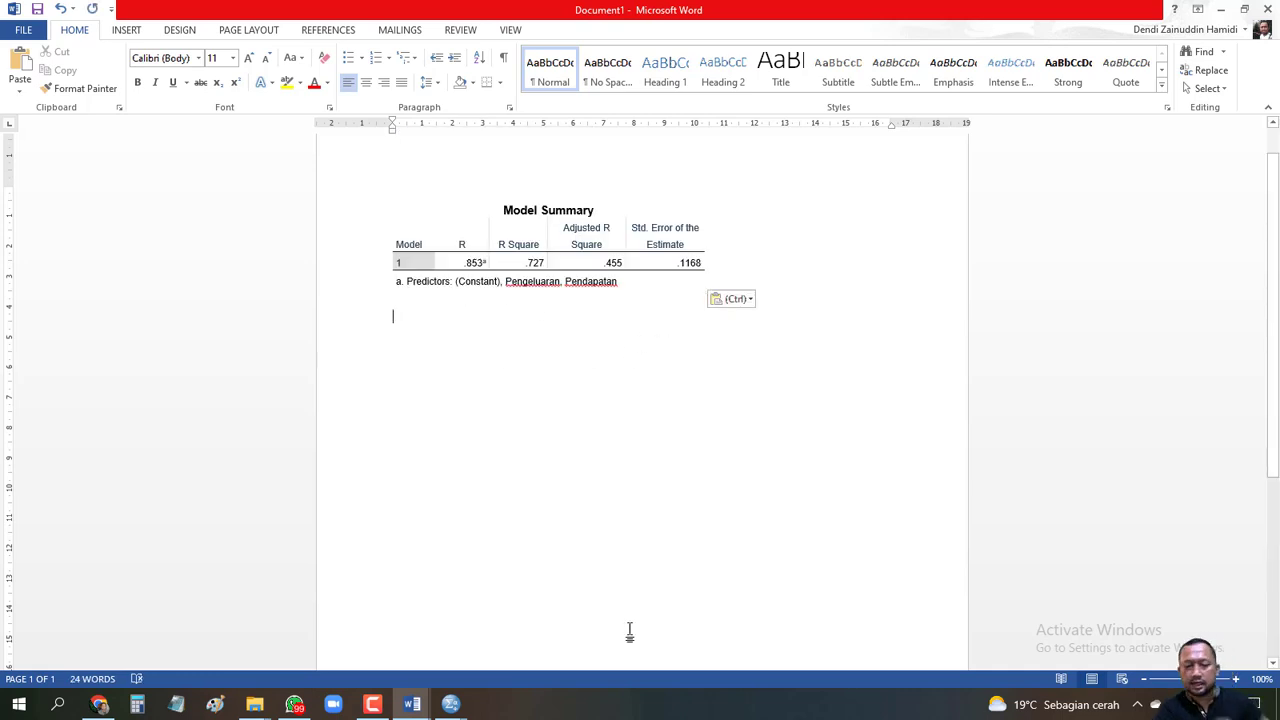
- Copy question a from the Word exam document and paste it below the Model Summary table in Document1
mouse_move(412, 704)
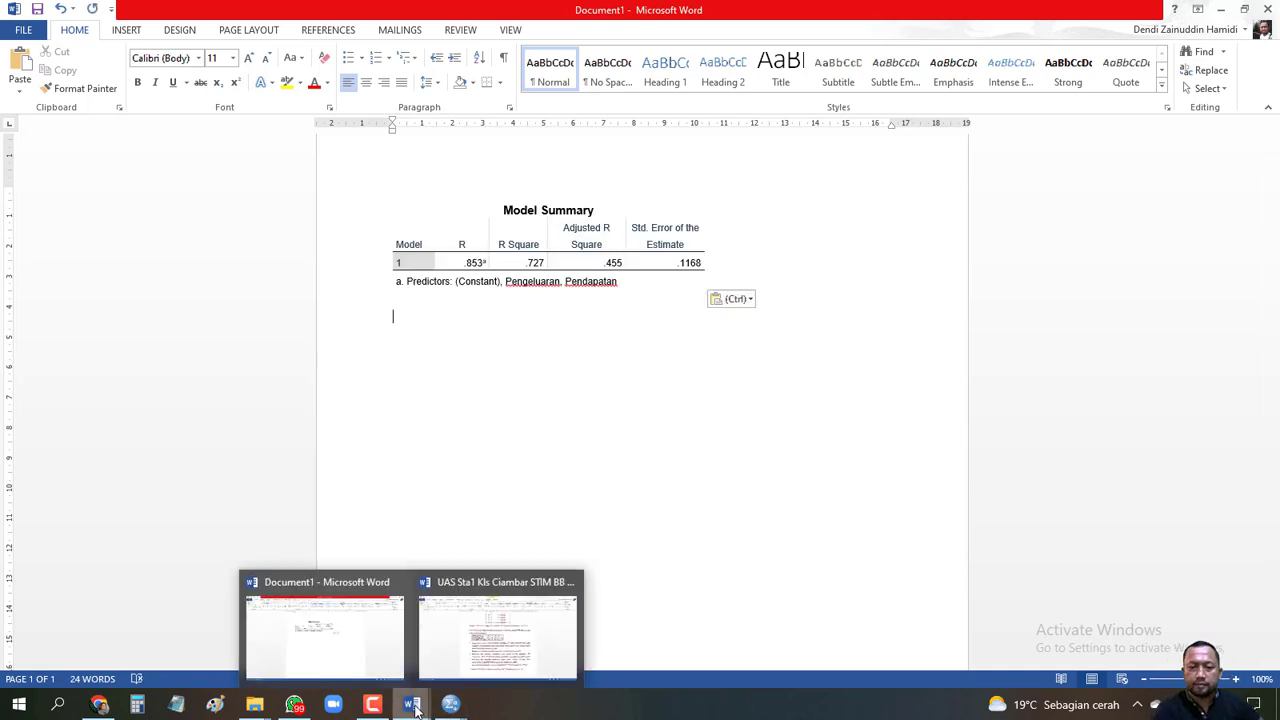
click(463, 619)
drag(428, 381, 640, 426)
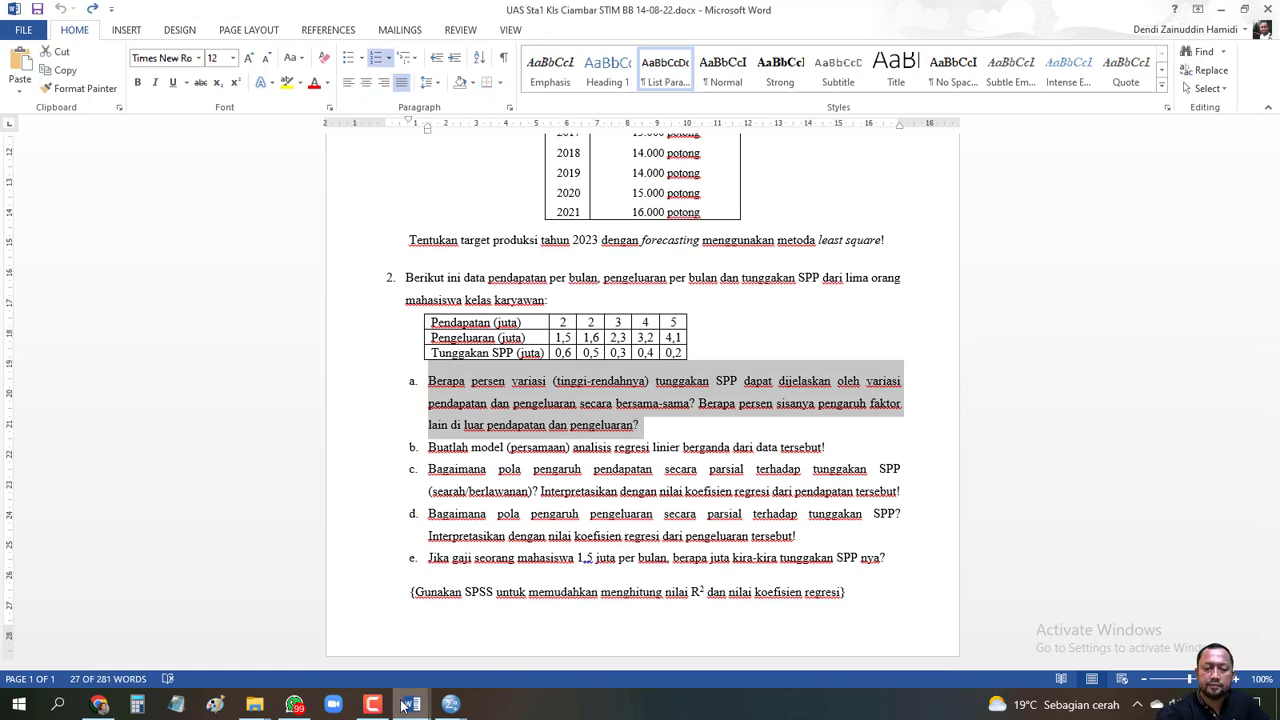
mouse_move(404, 706)
click(376, 648)
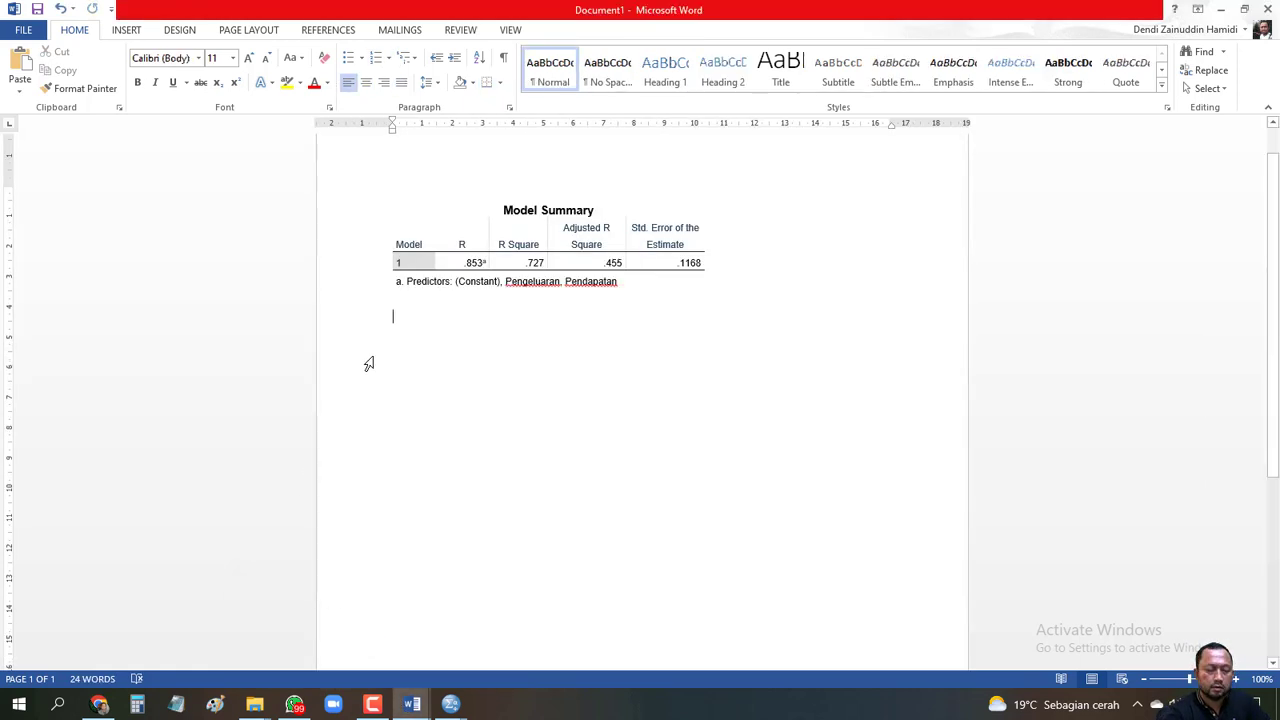
key(ctrl+v)
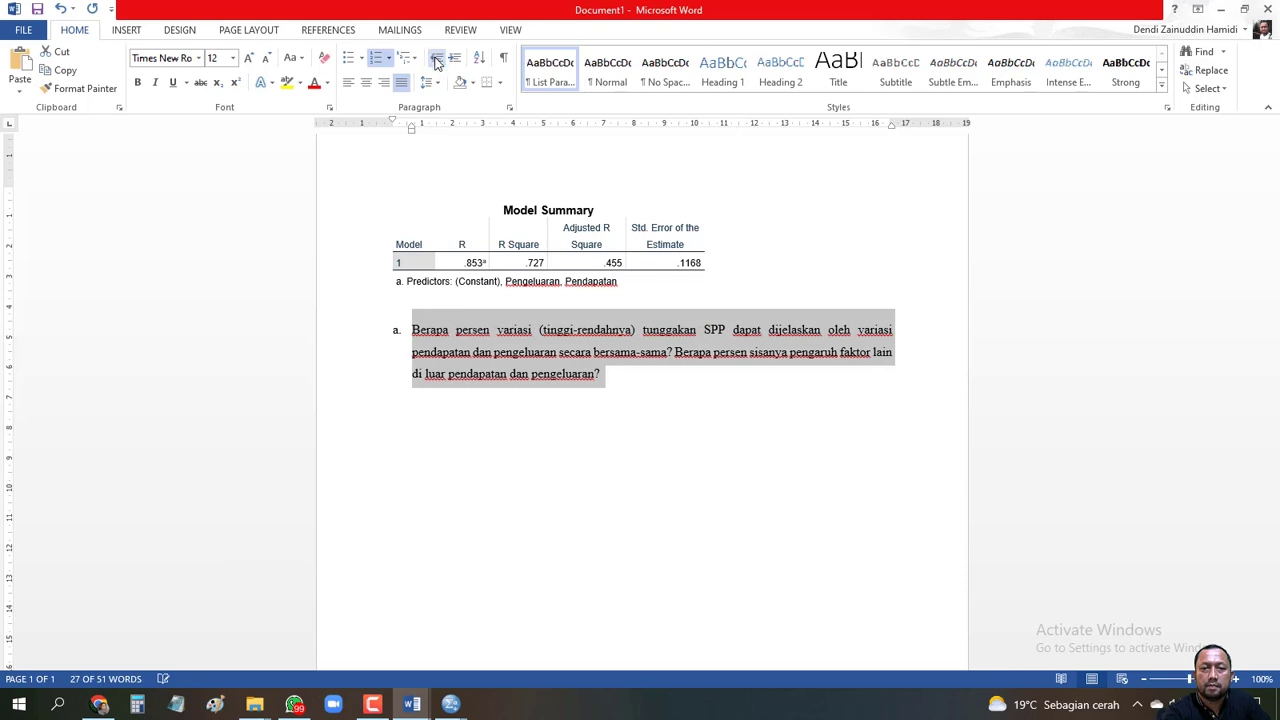
- Add the line "Jawab:" below question a, followed by the left-aligned equation KD = R² × 100%
click(536, 368)
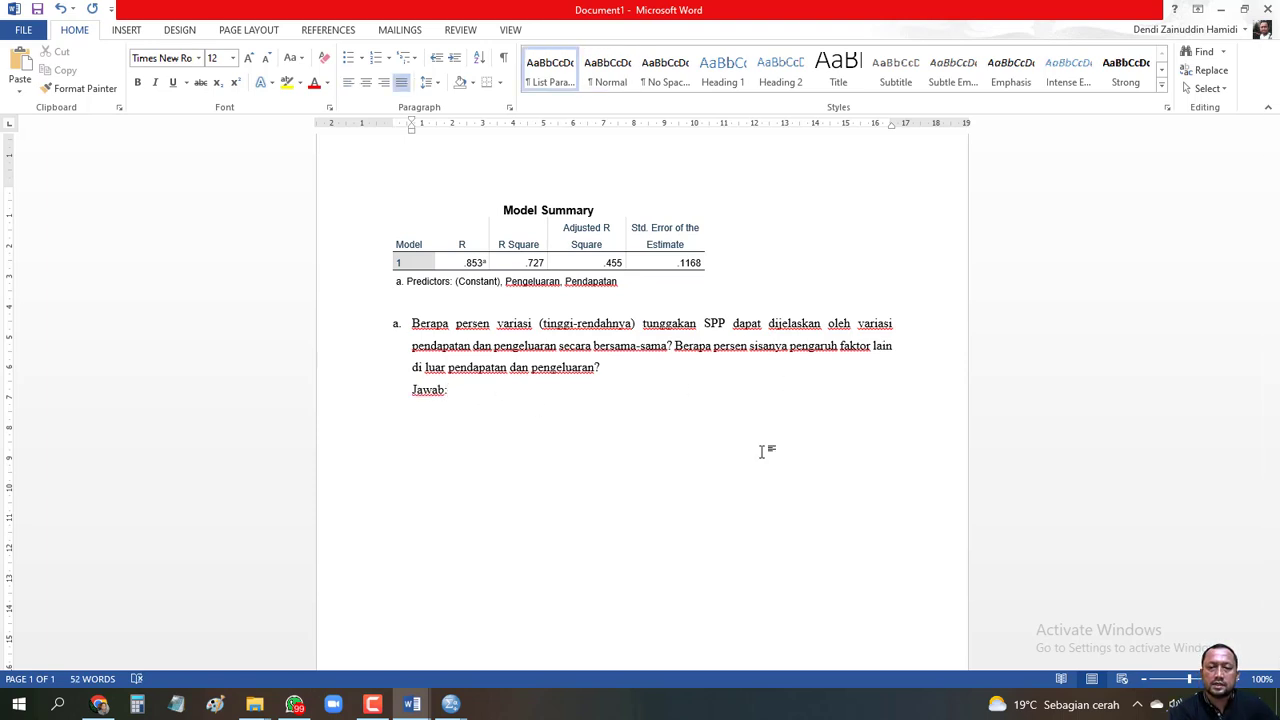
key(Return)
key(alt+equal)
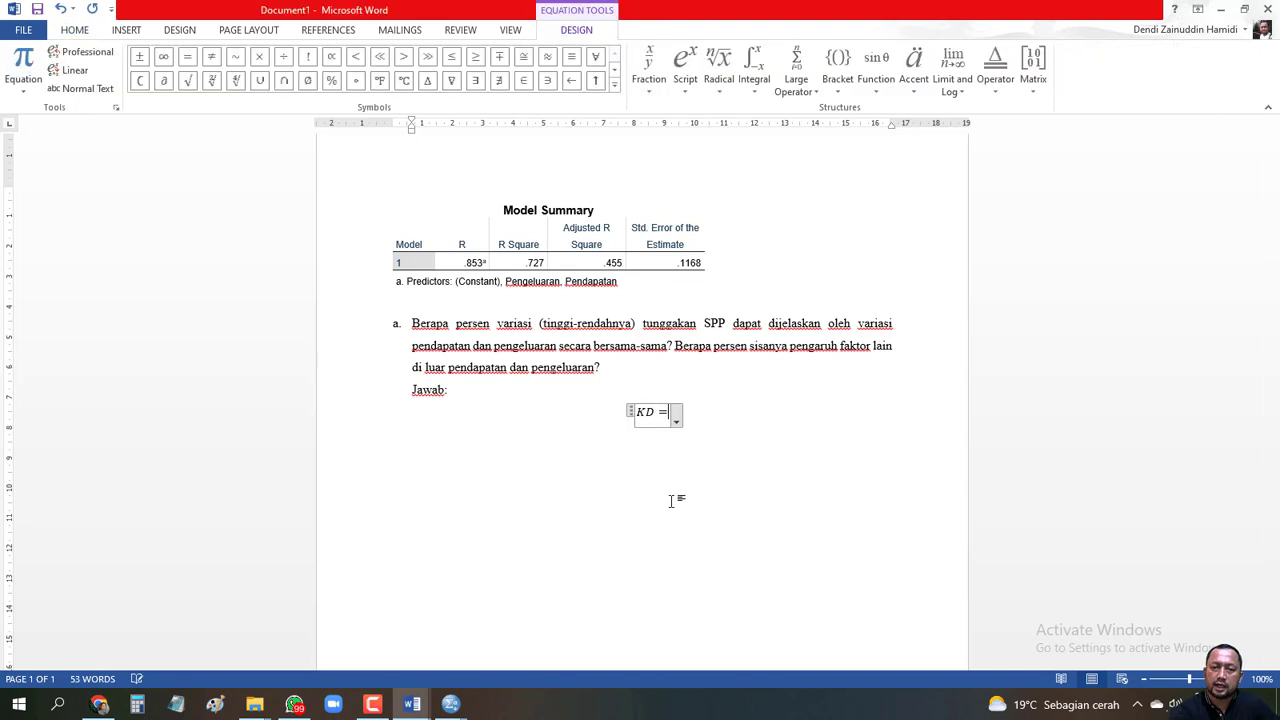
text(KD=R^2)
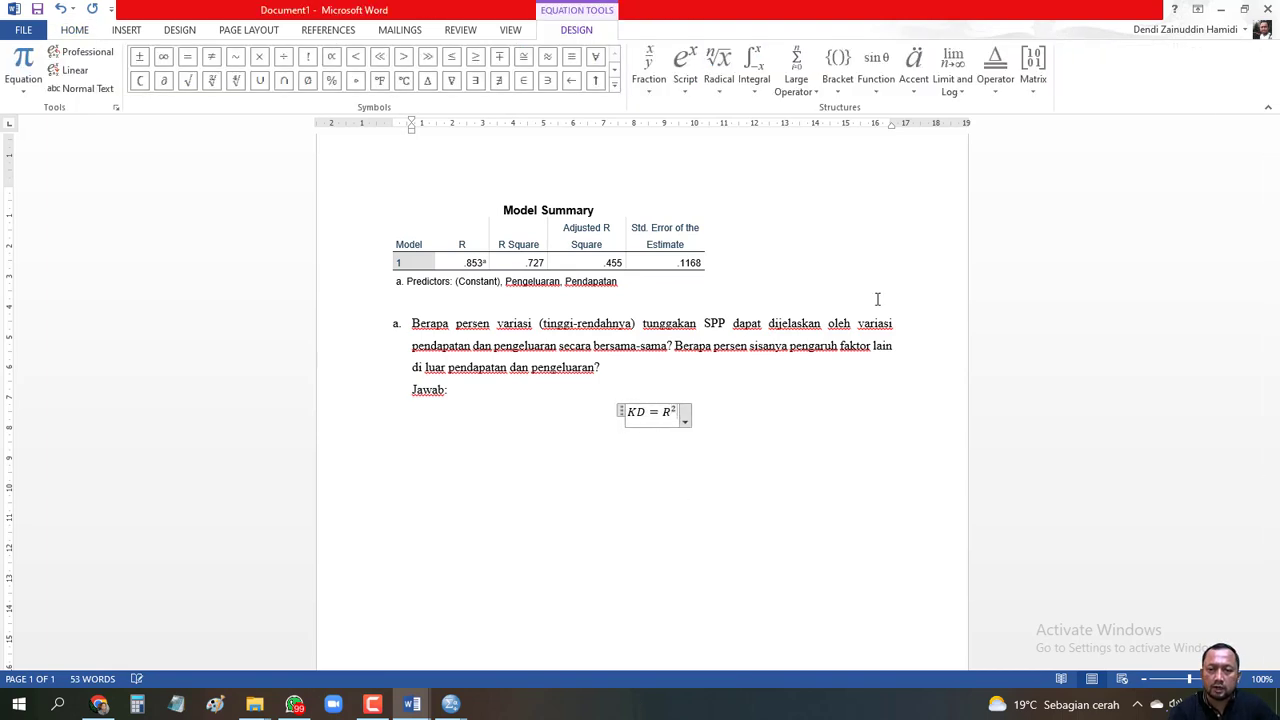
click(259, 57)
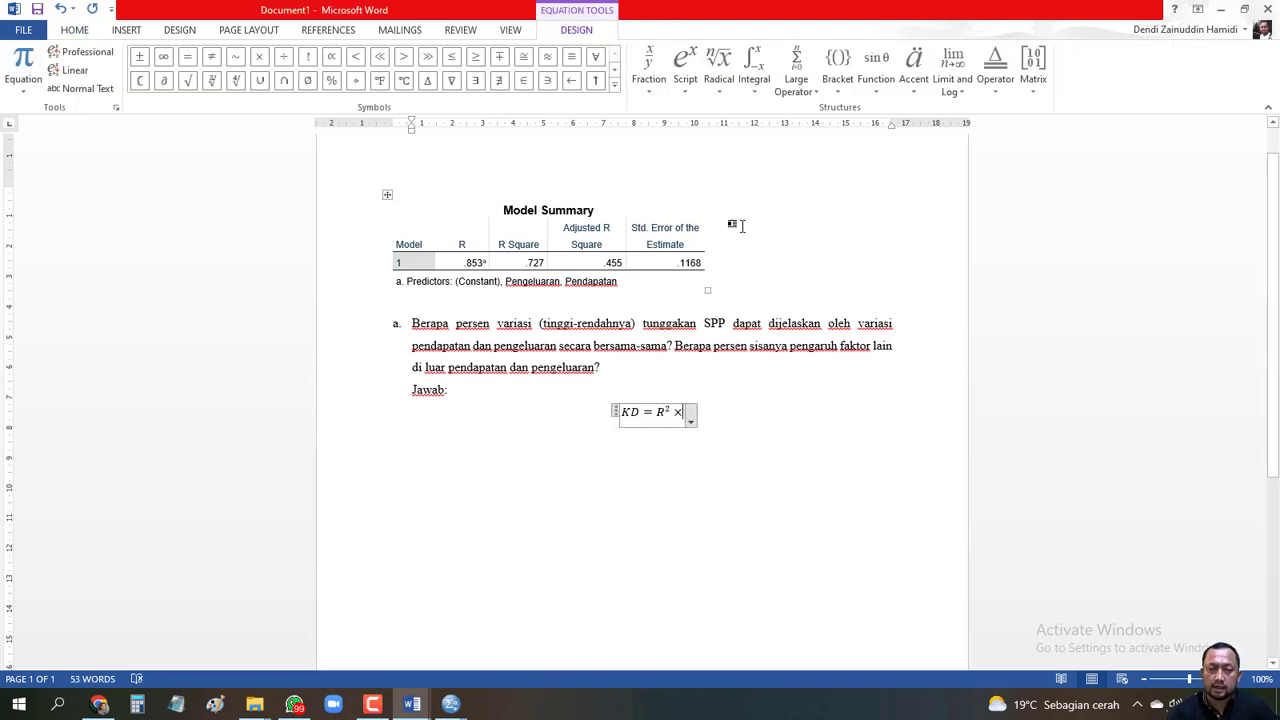
text(100)
text(%)
key(Right)
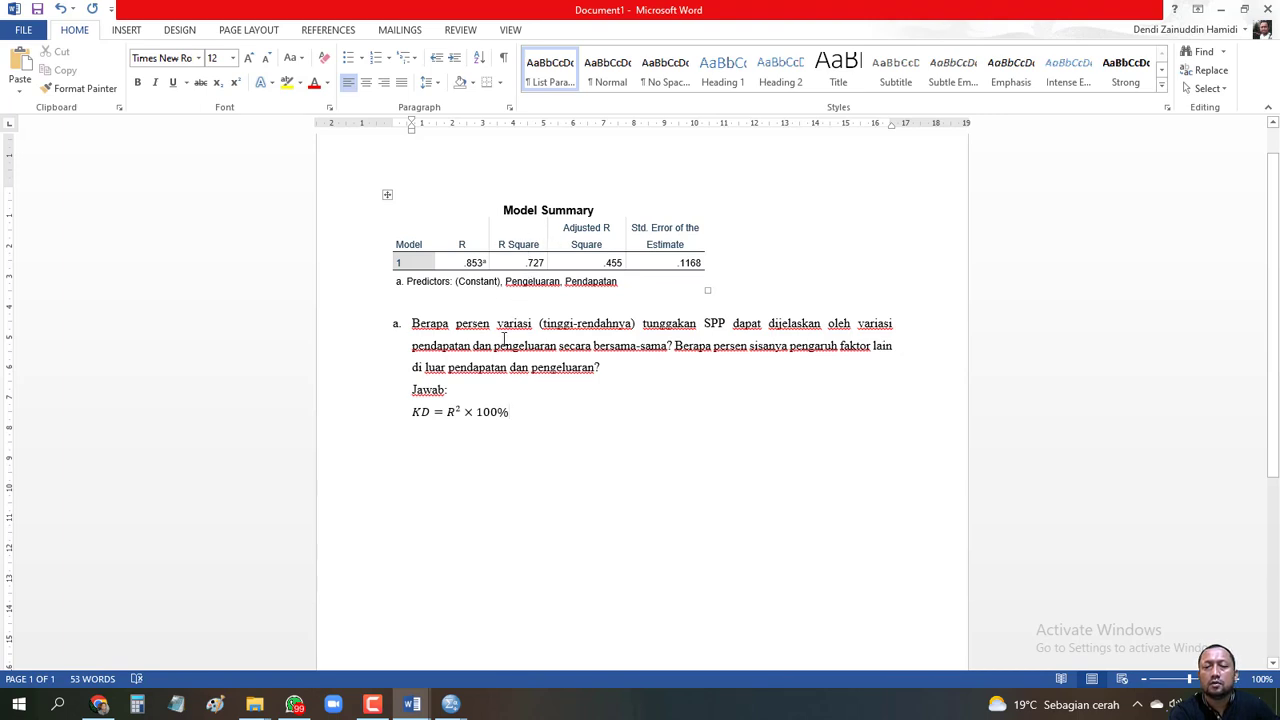
- Extend the KD equation under "Jawab:" with "= 0,727 × 100%"
click(490, 415)
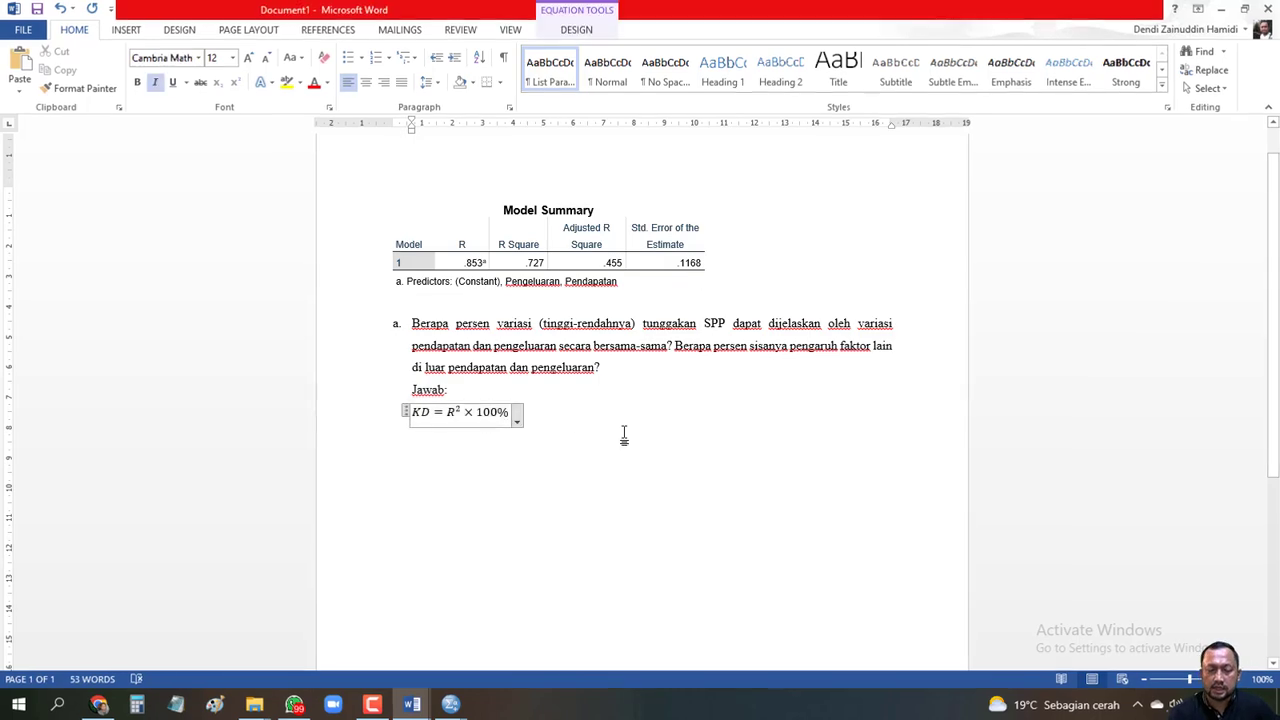
key(Right)
key(Right)
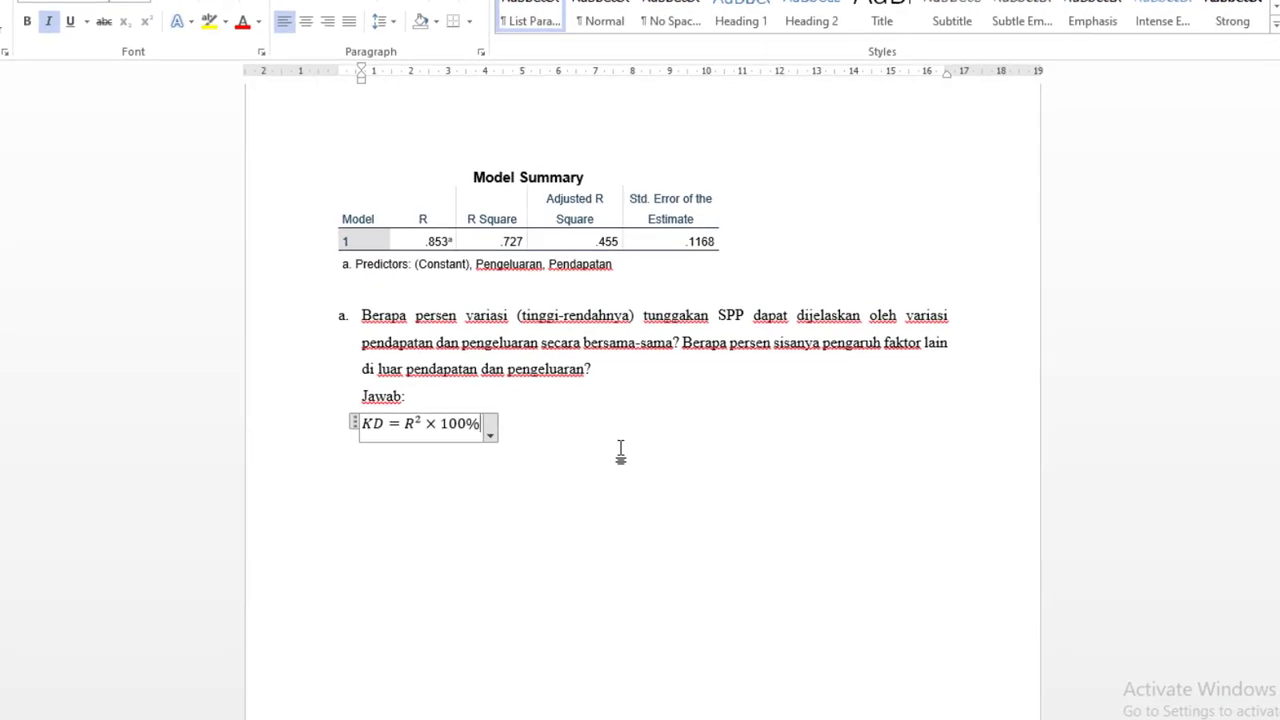
text(= )
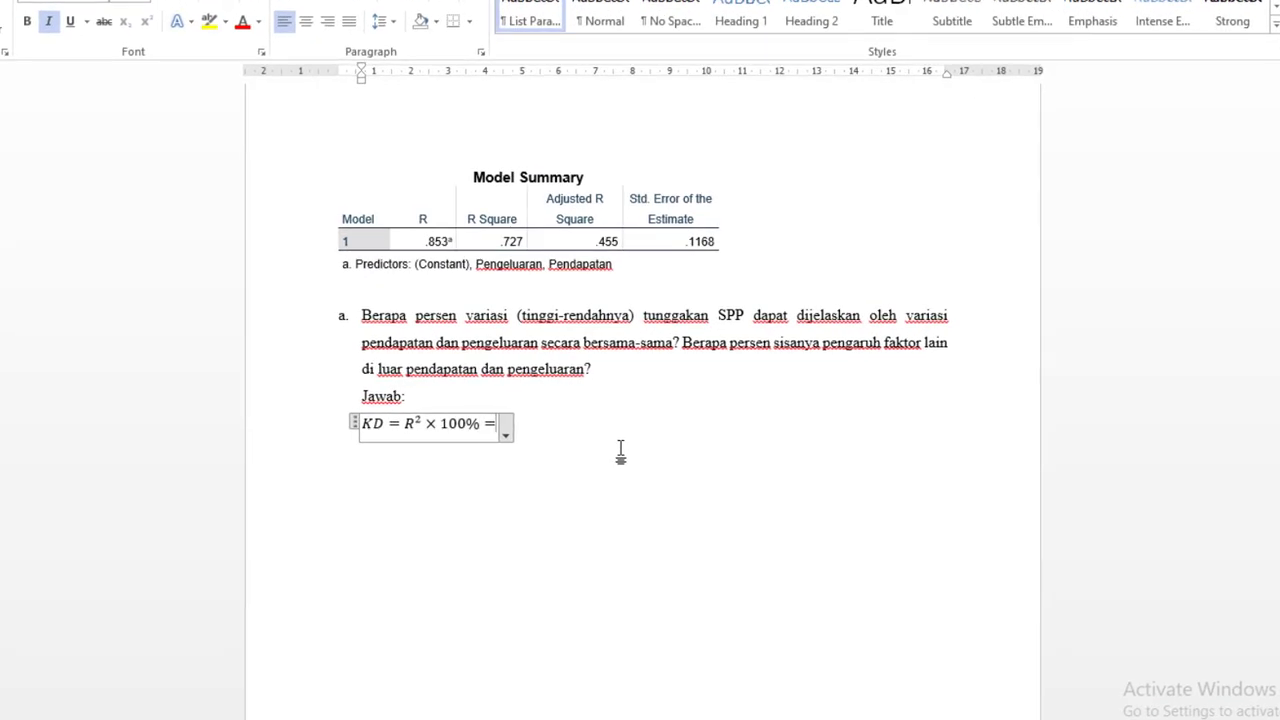
text(0,)
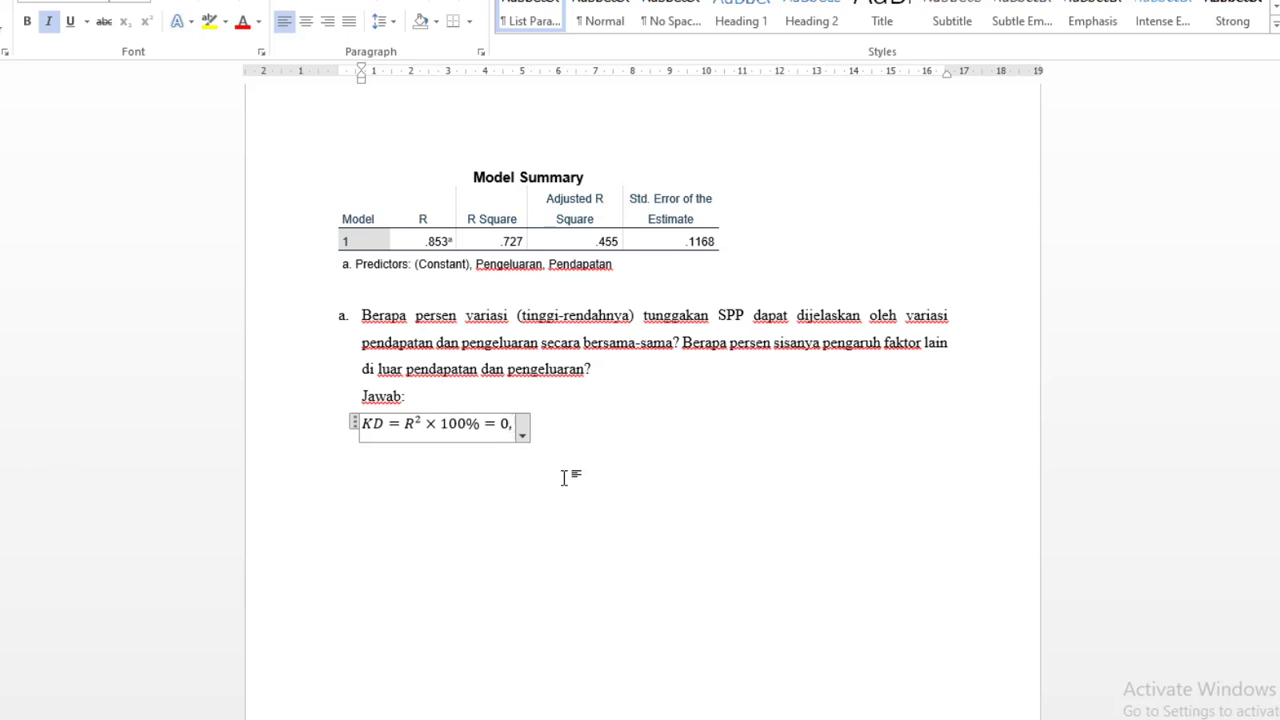
text(727)
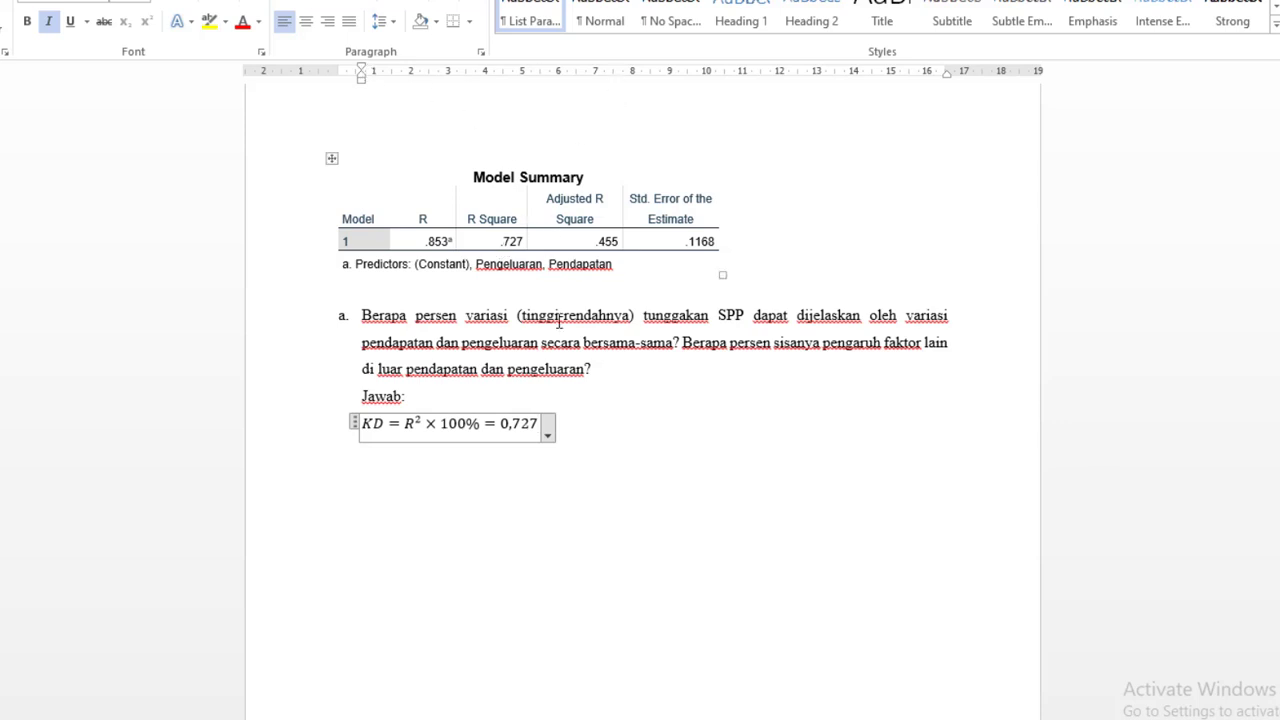
click(560, 1)
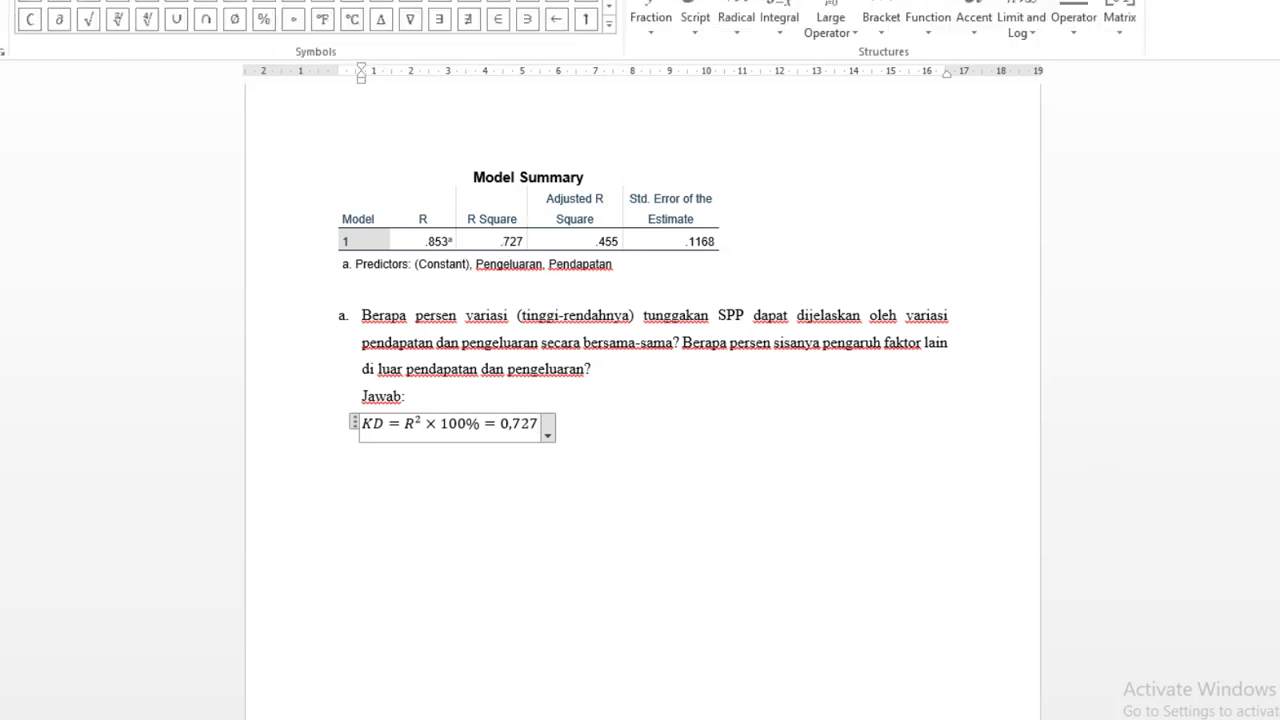
click(178, 4)
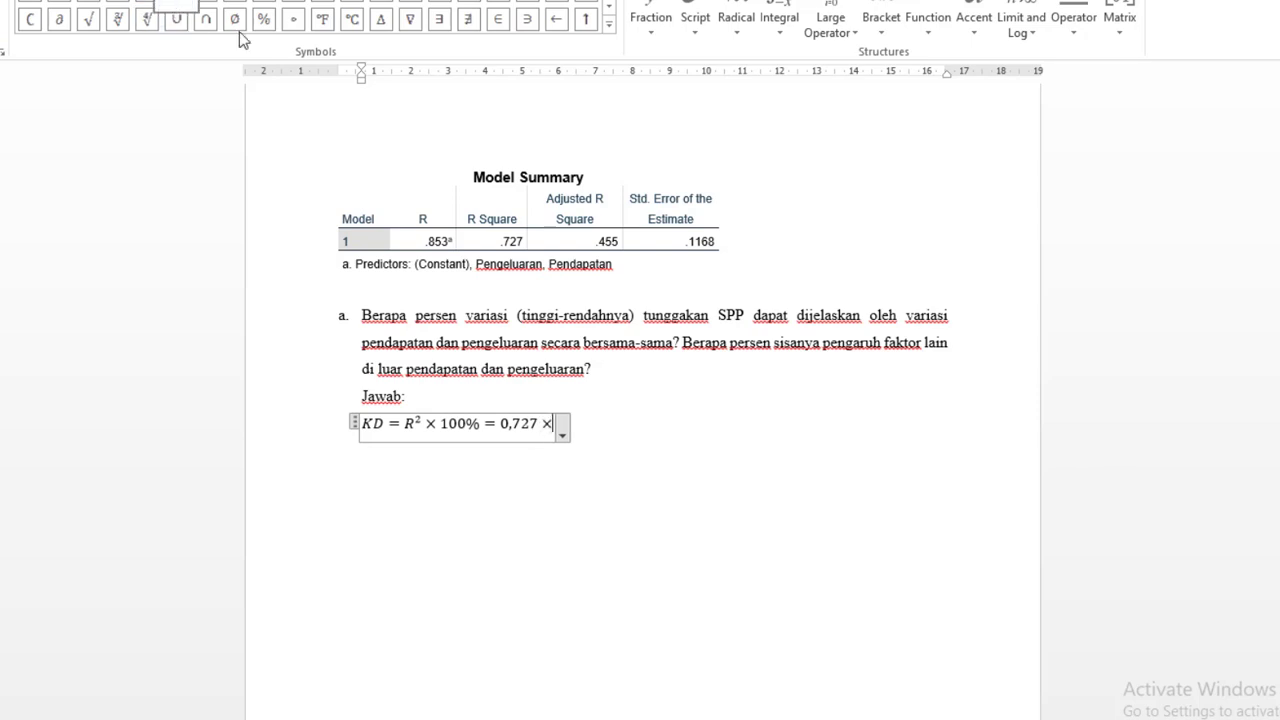
text(100)
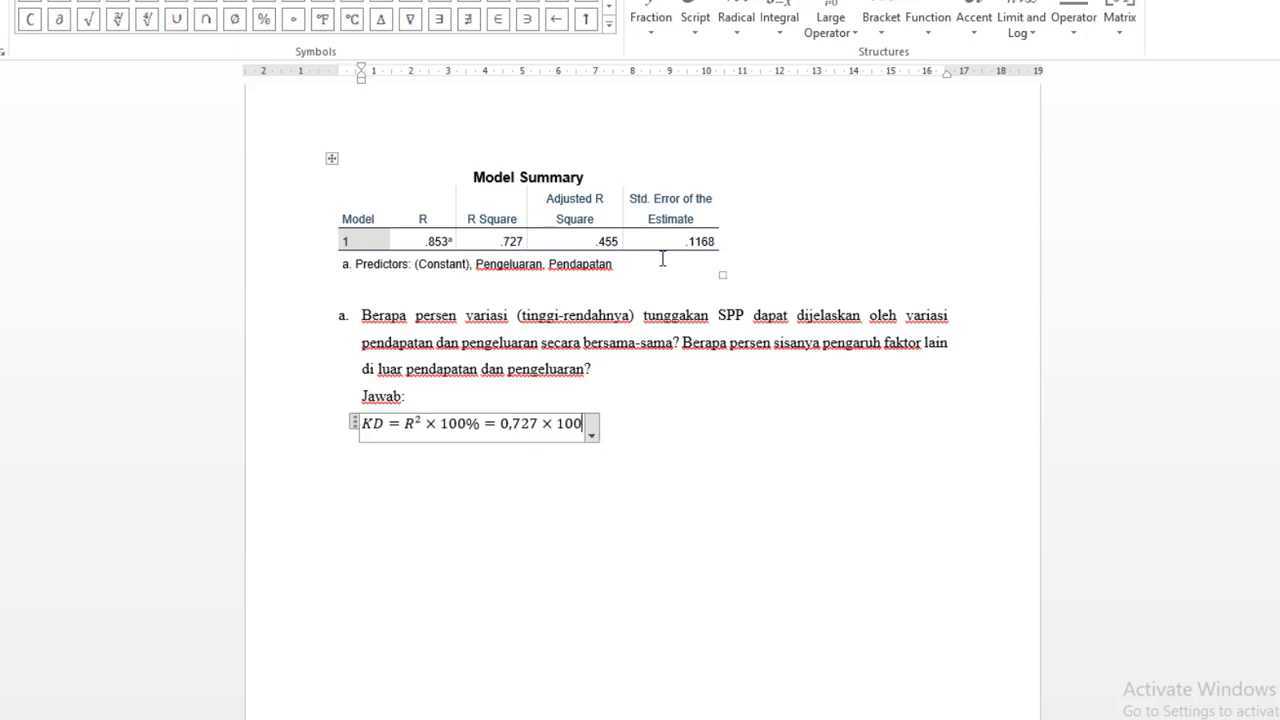
text(%)
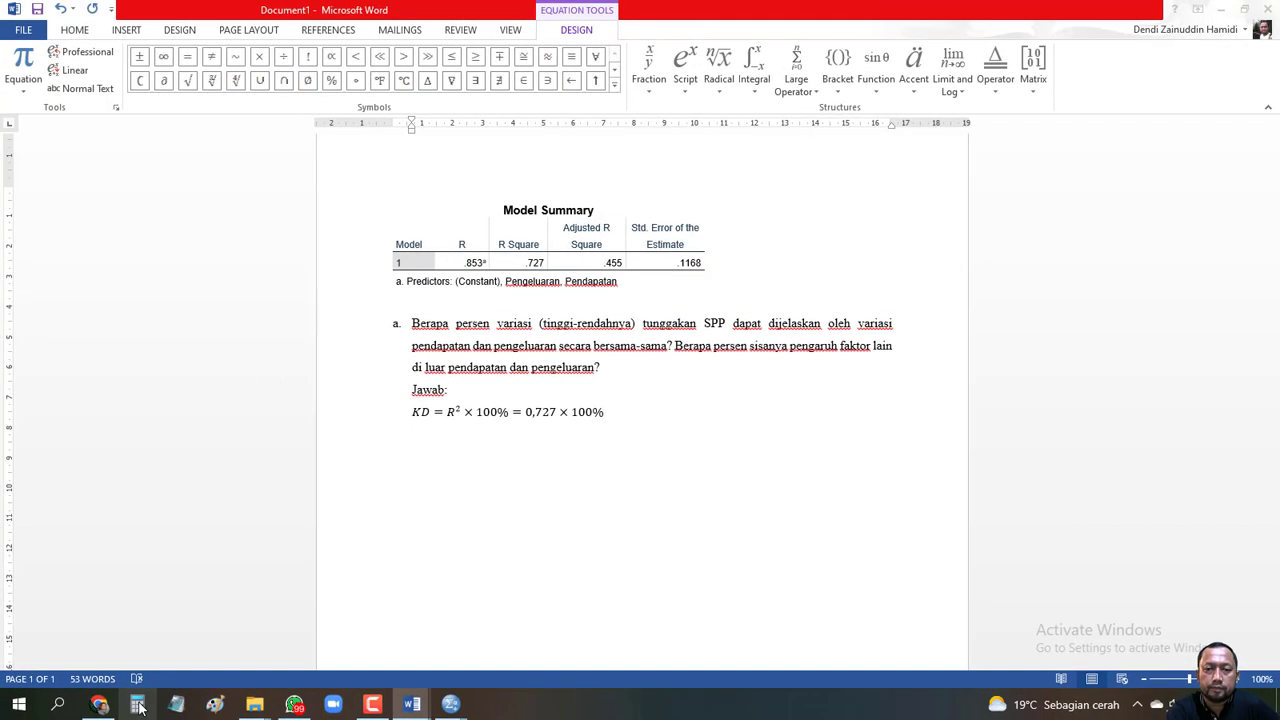
- Multiply 0.727 by 100 in Calculator and complete the KD equation in the Word document with "= 72,7%"
click(138, 705)
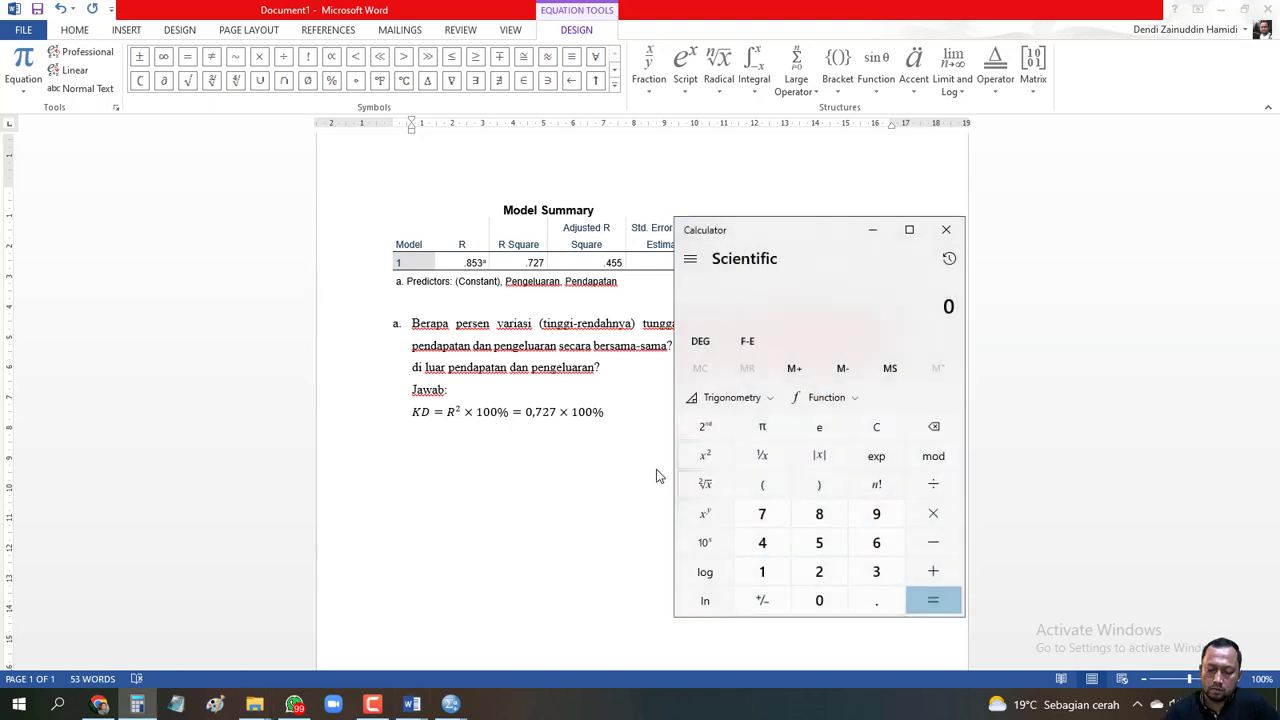
text(0.727)
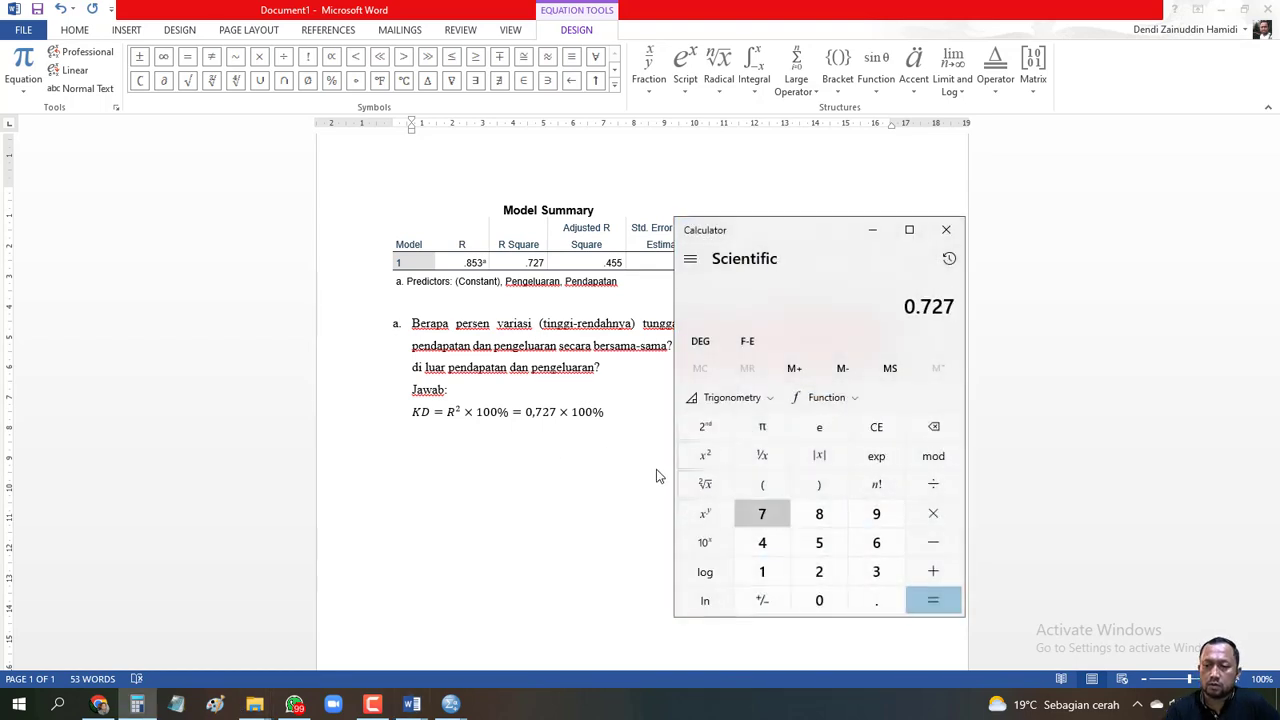
click(935, 514)
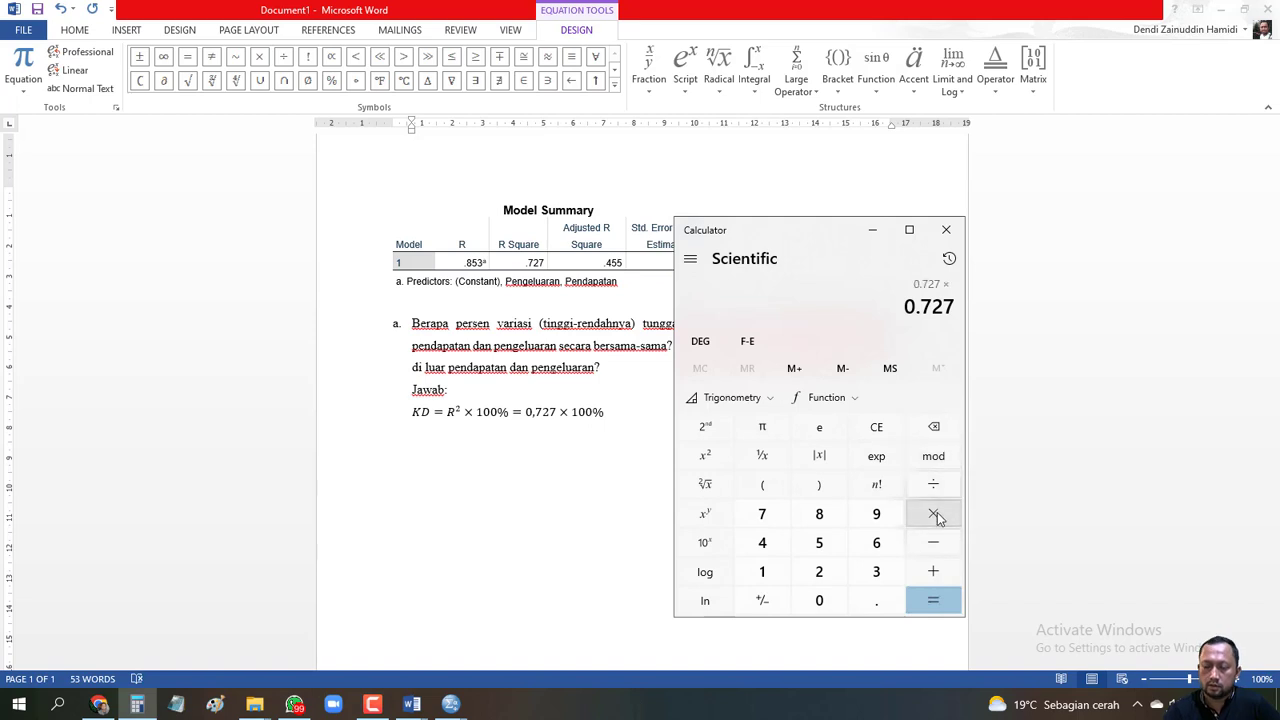
text(100)
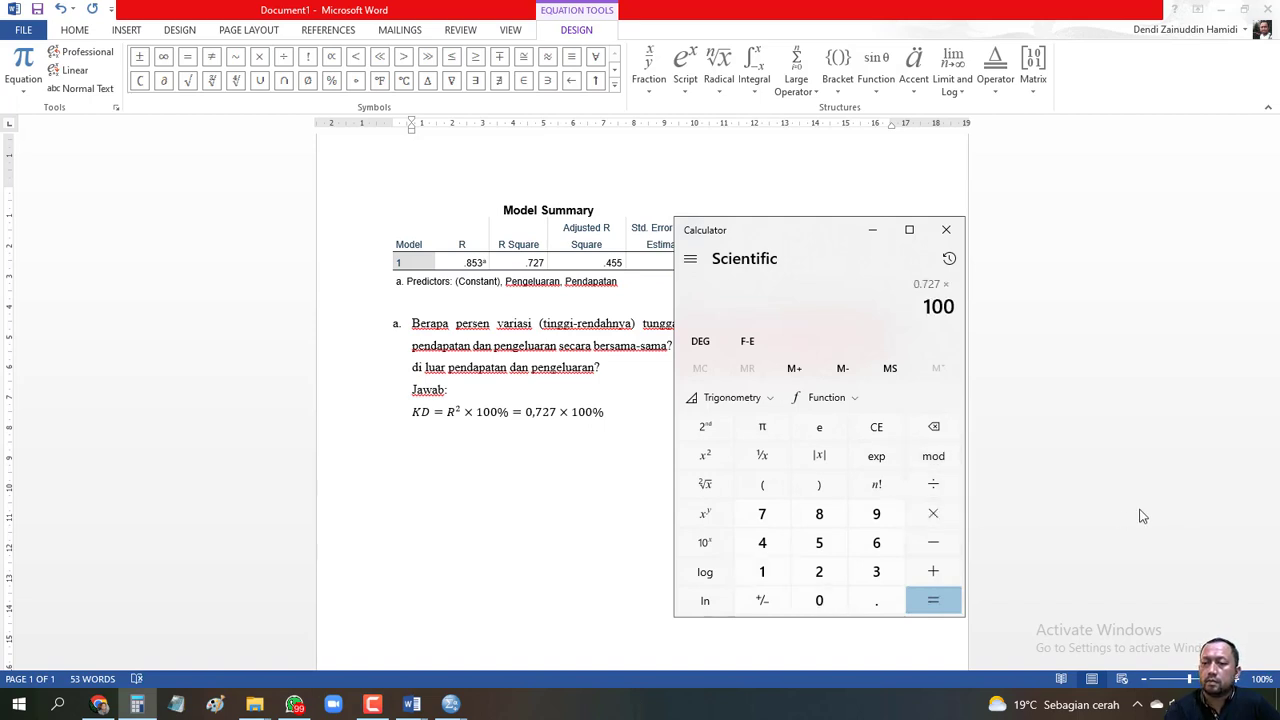
click(945, 605)
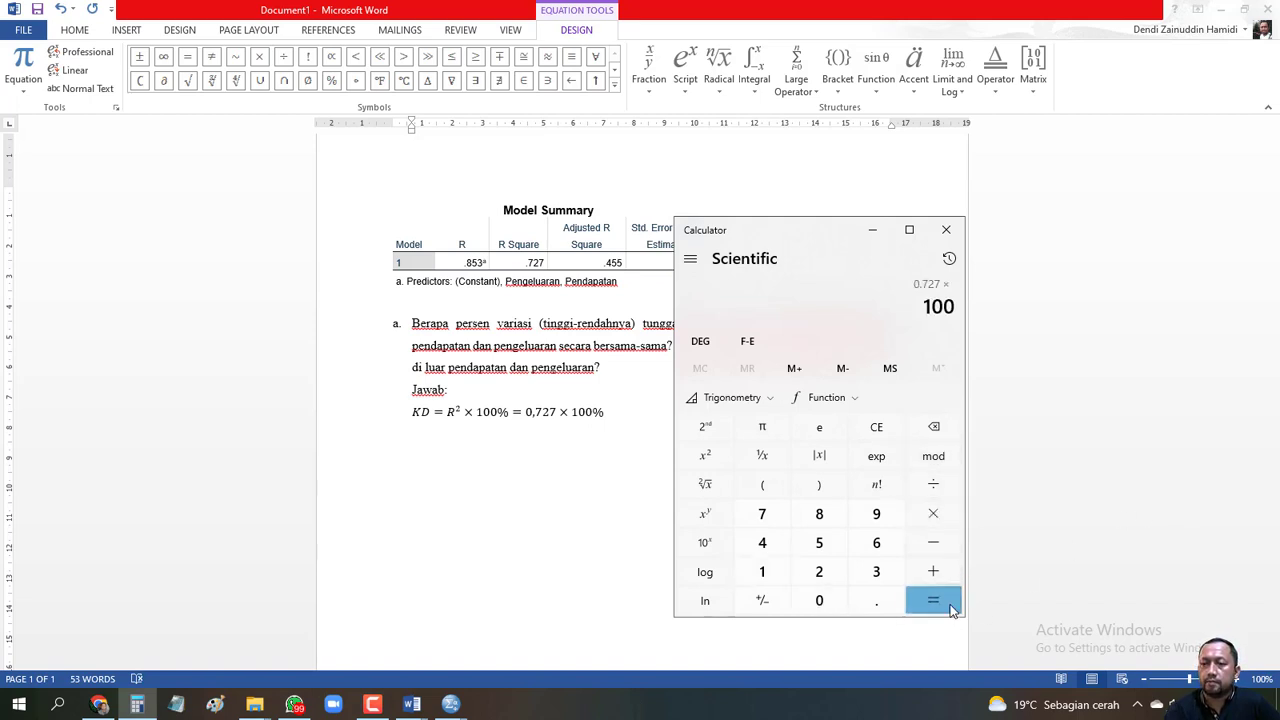
click(874, 231)
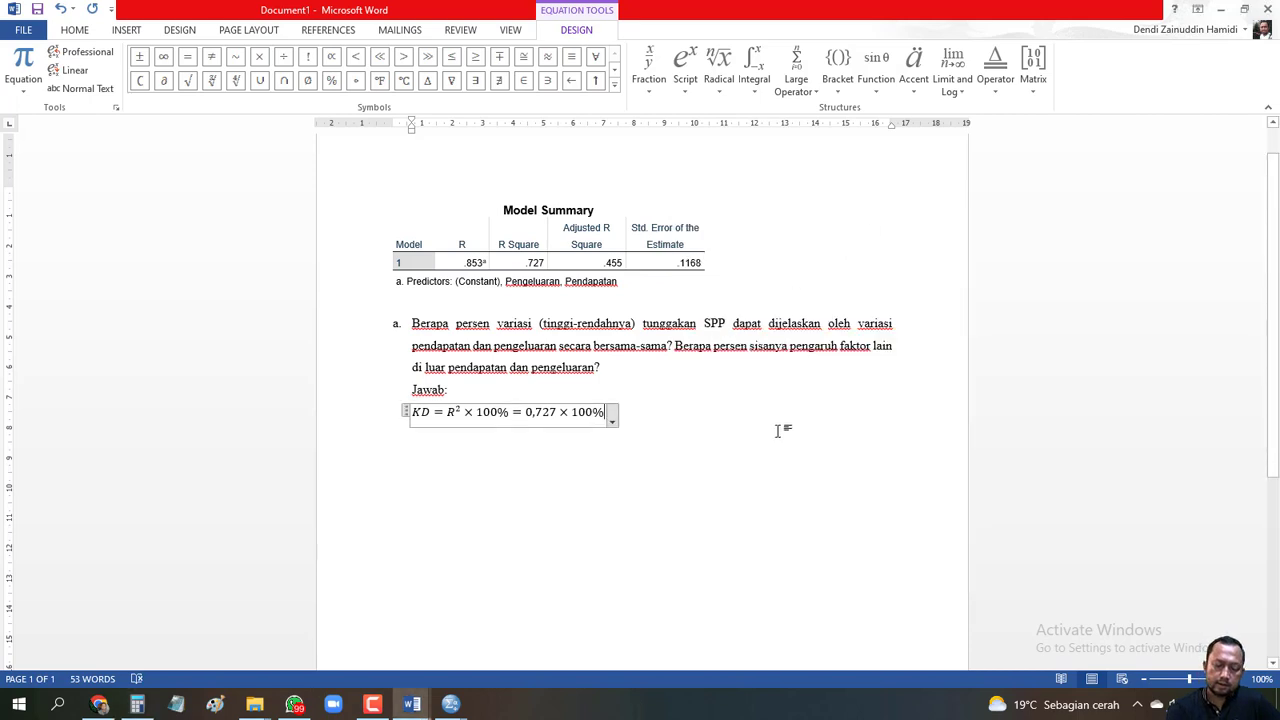
text(=72,7%)
click(715, 418)
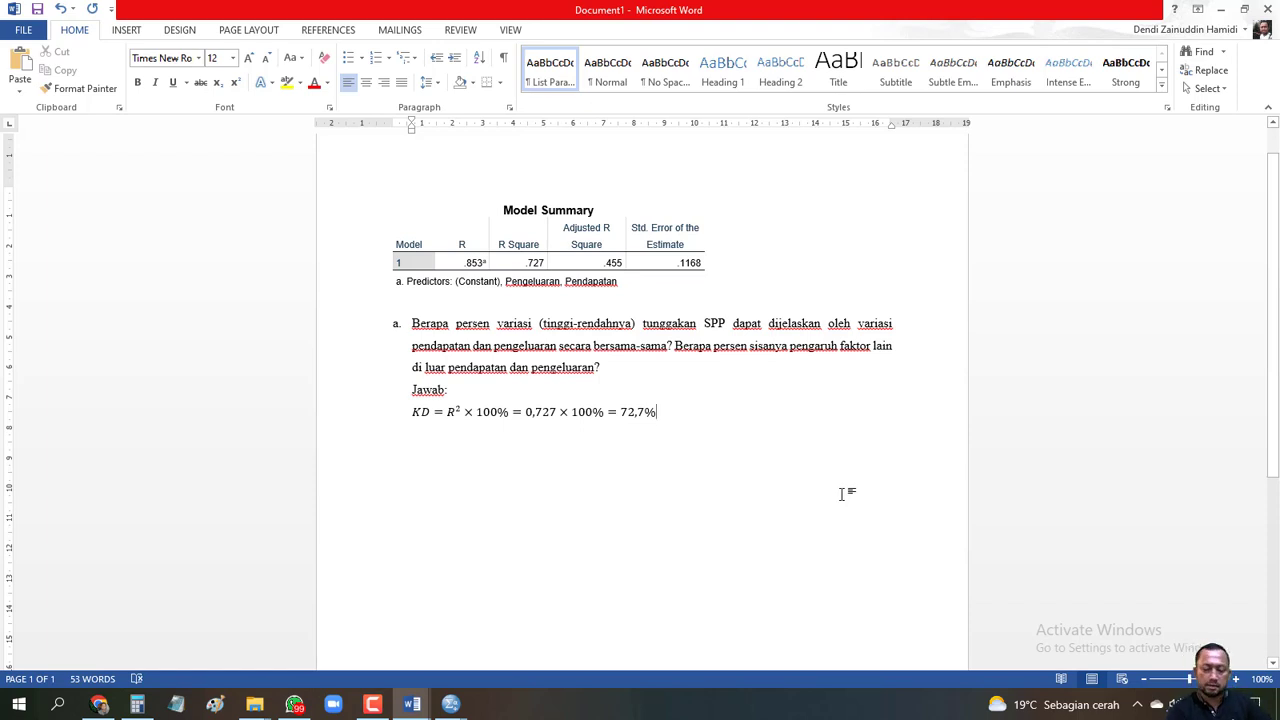
- Begin a concluding sentence on a new line below the KD equation with "Jadi variasi tunggakan SPP 72,7%"
key(Return)
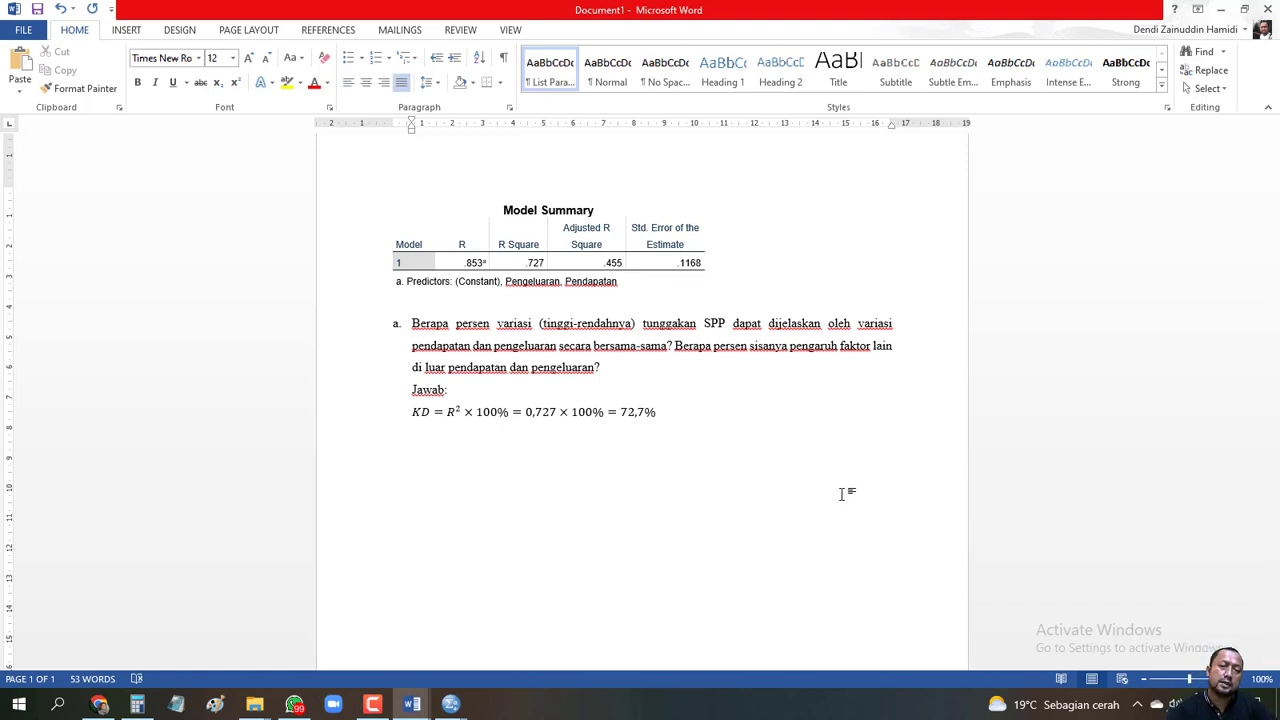
text(J)
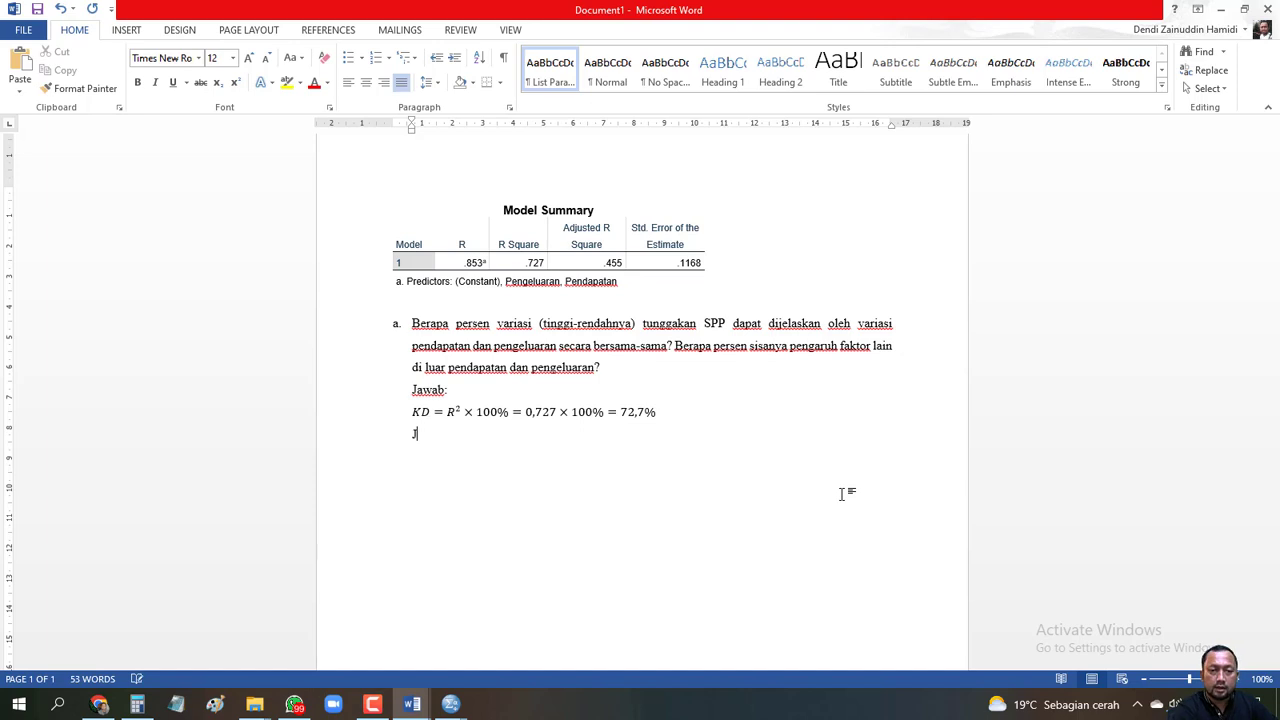
text(adi )
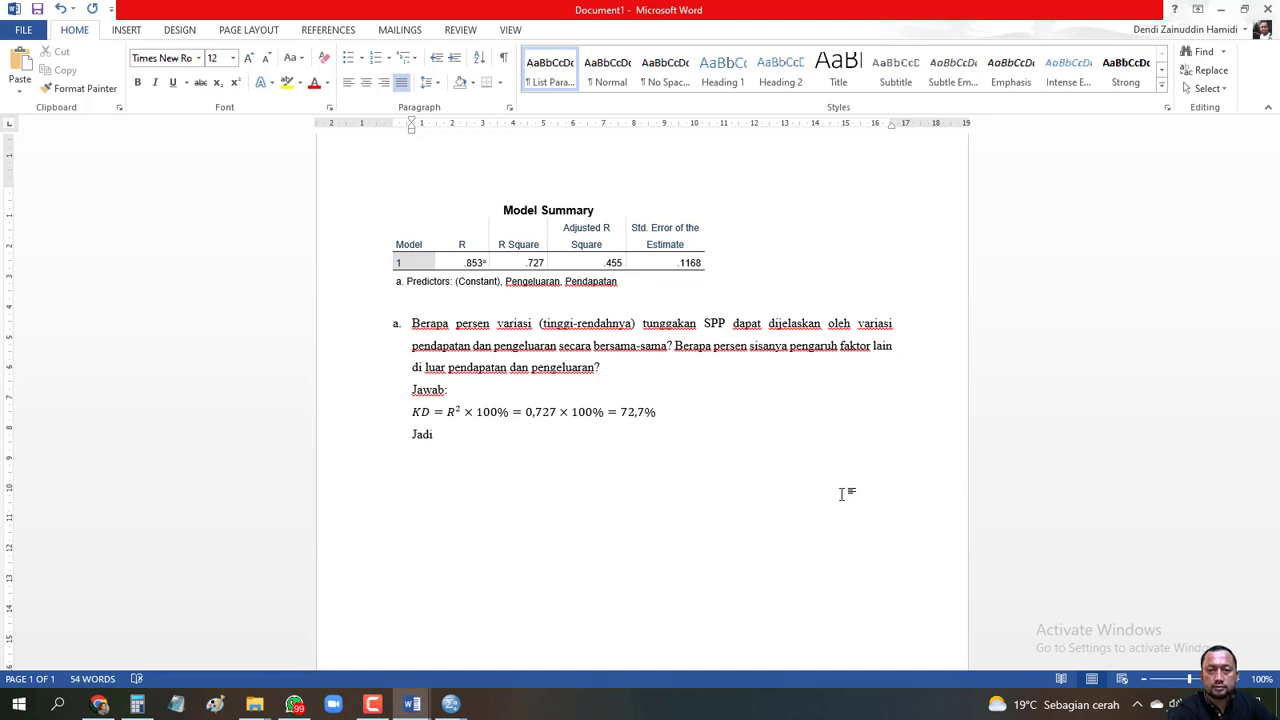
text(variasi)
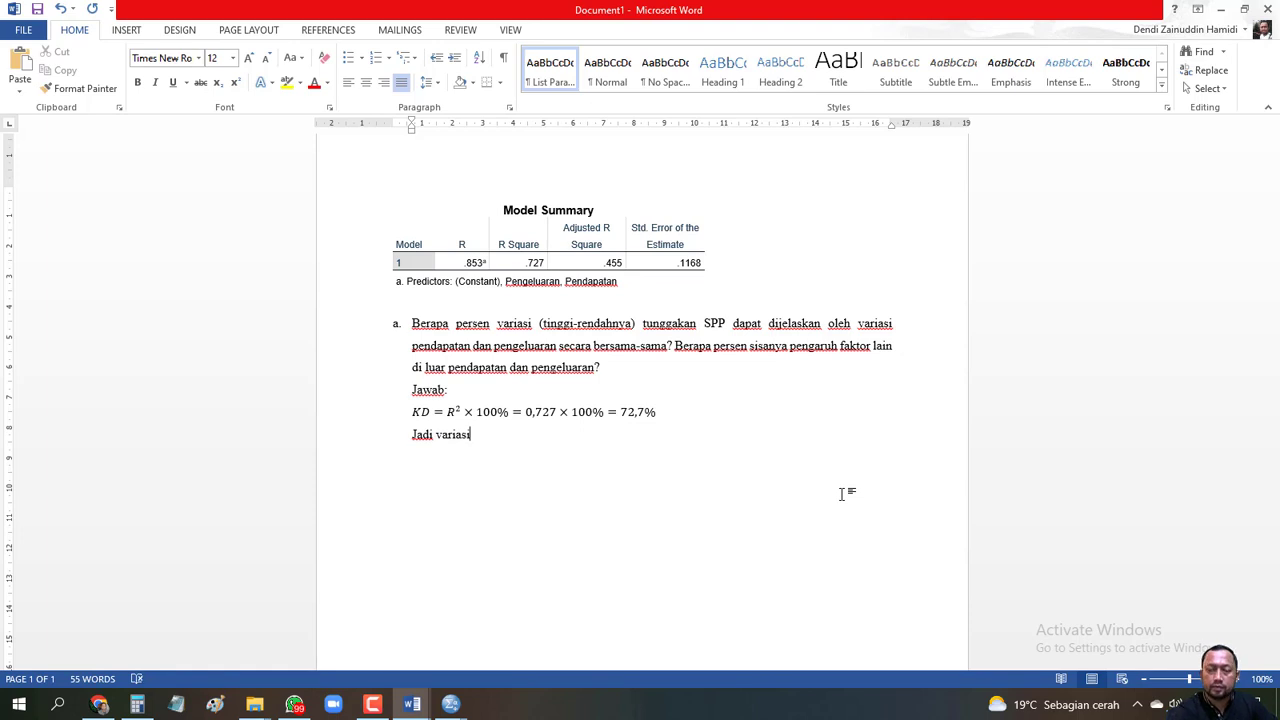
text( t)
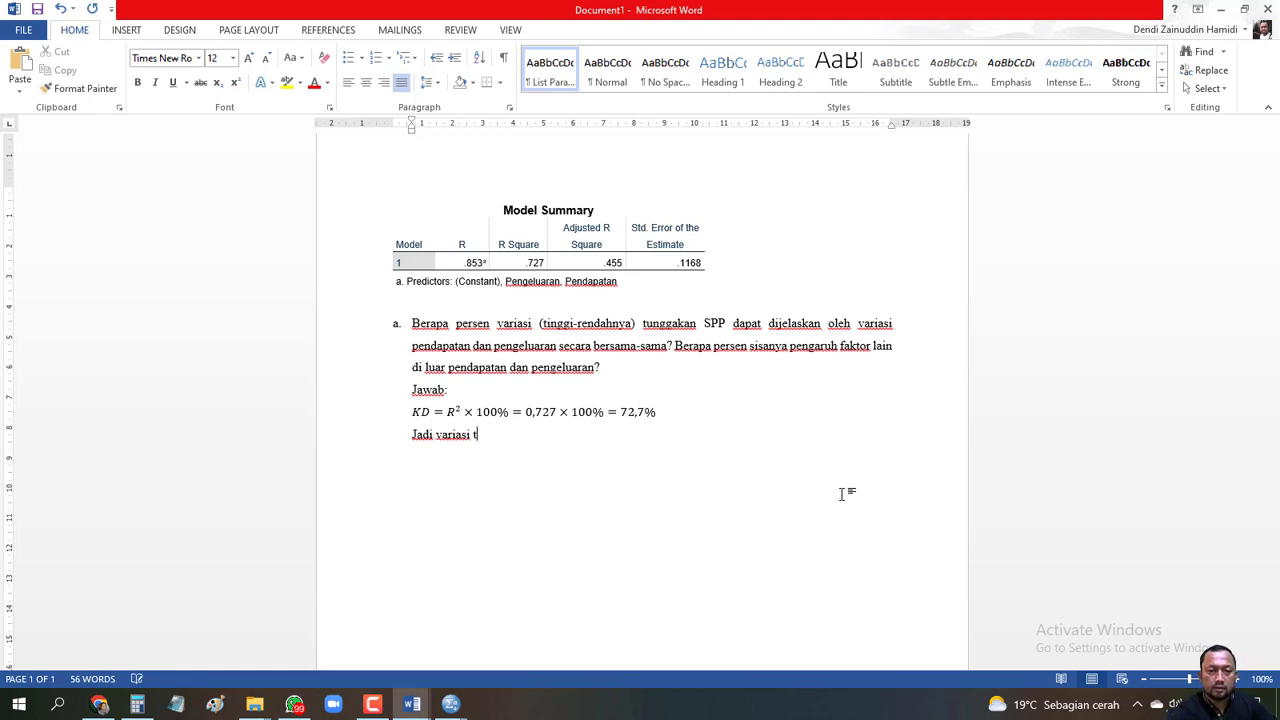
text(u)
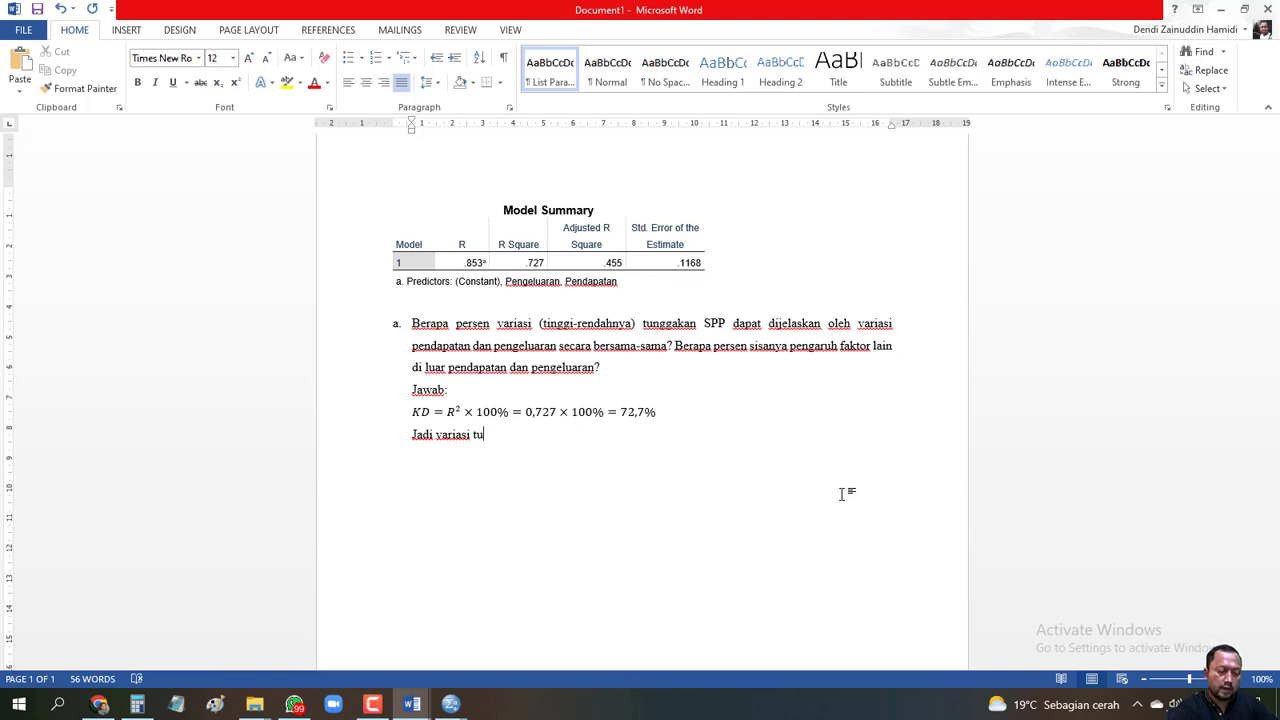
text(nggakan )
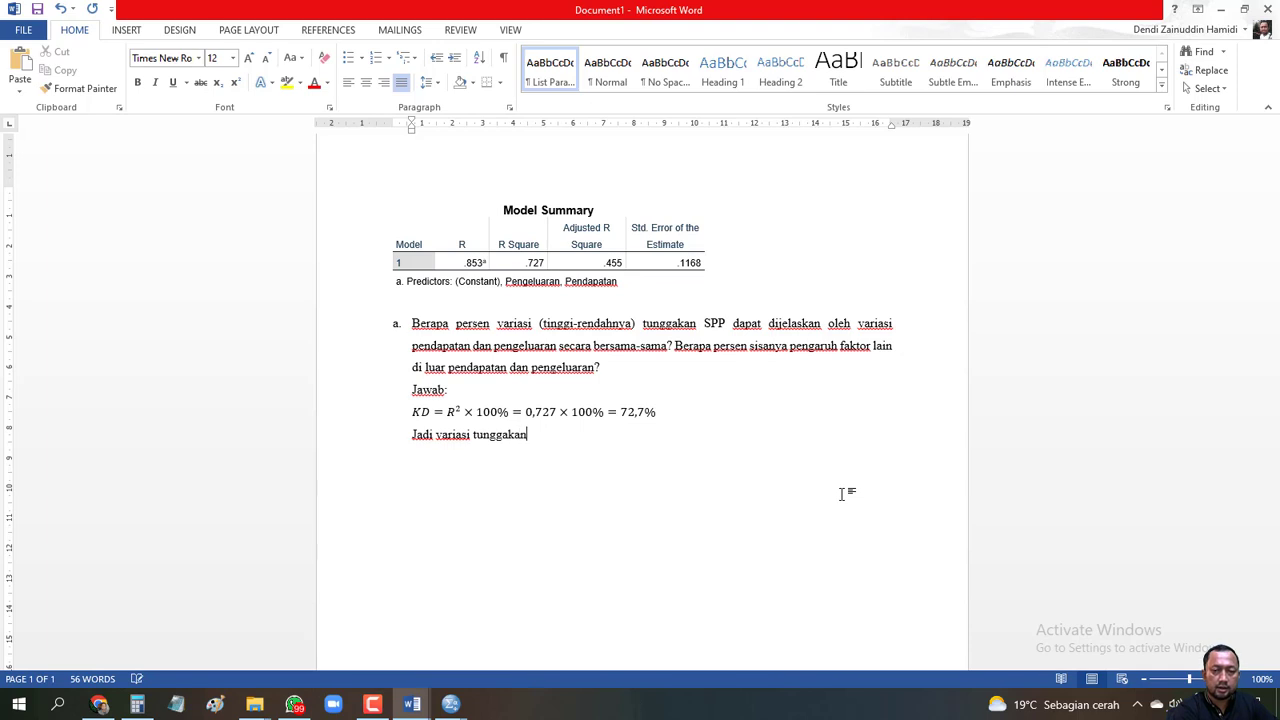
text(SPP 7)
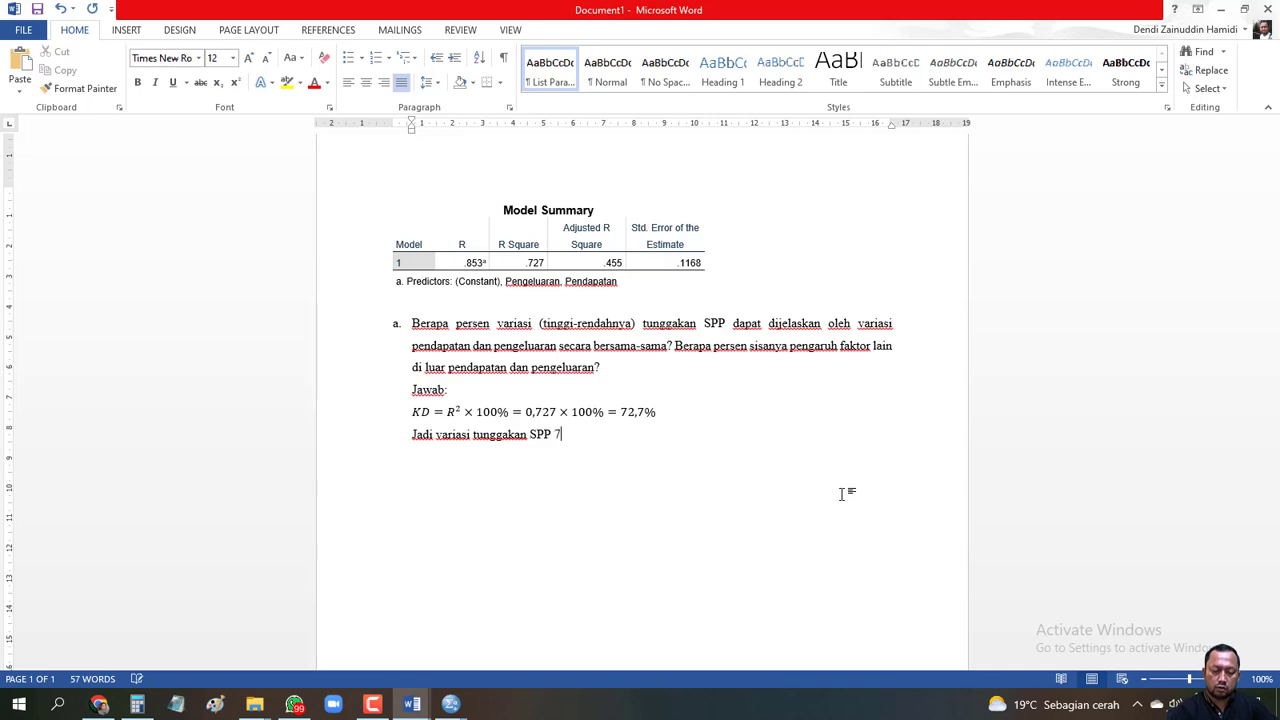
text(2)
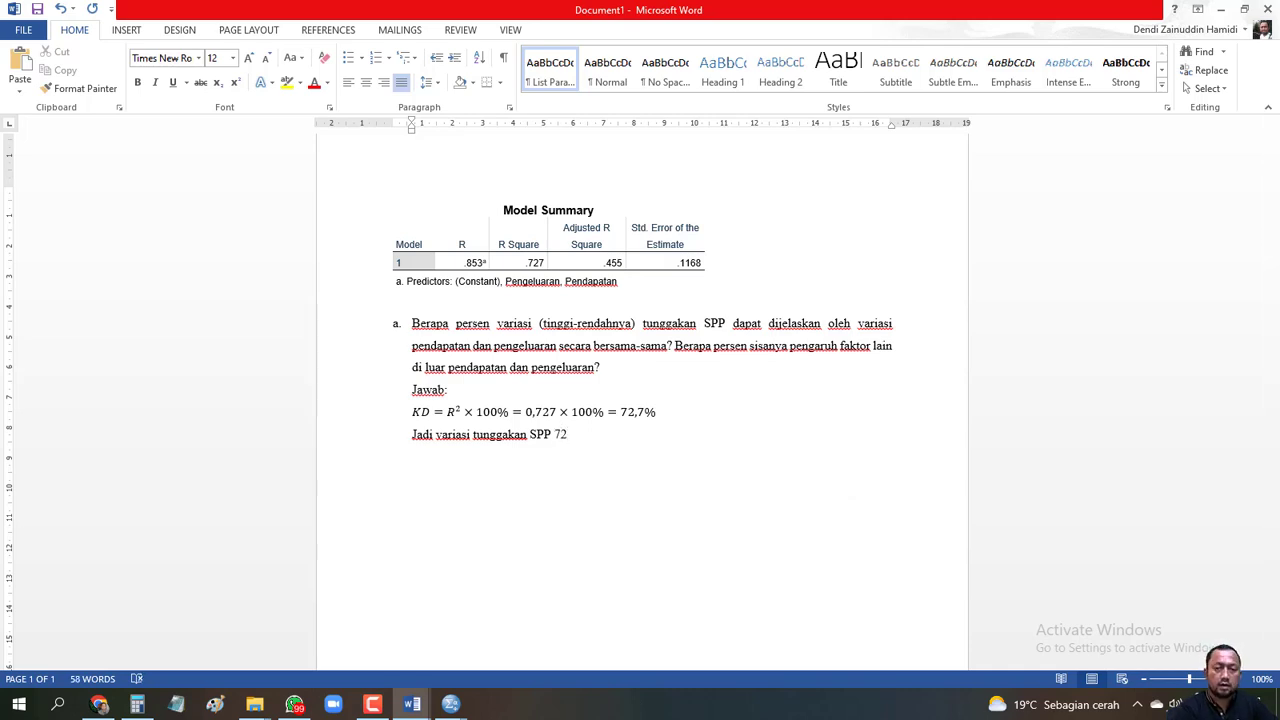
text(,)
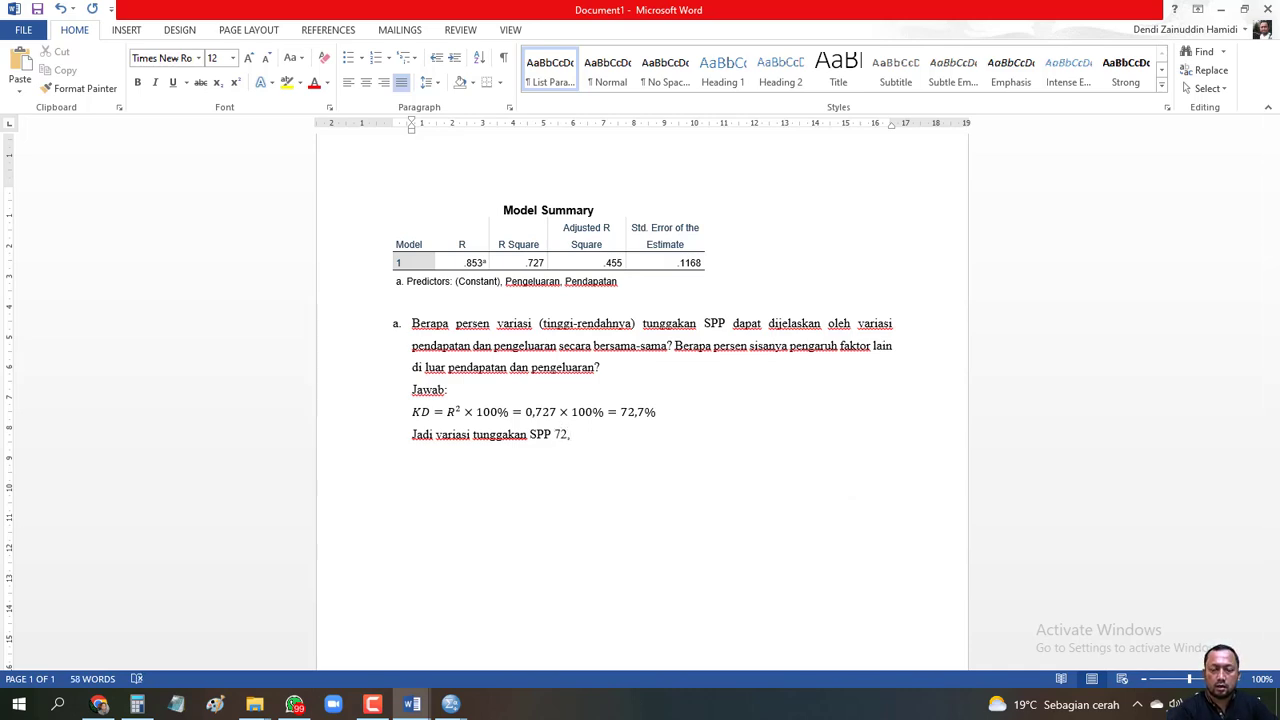
text(7)
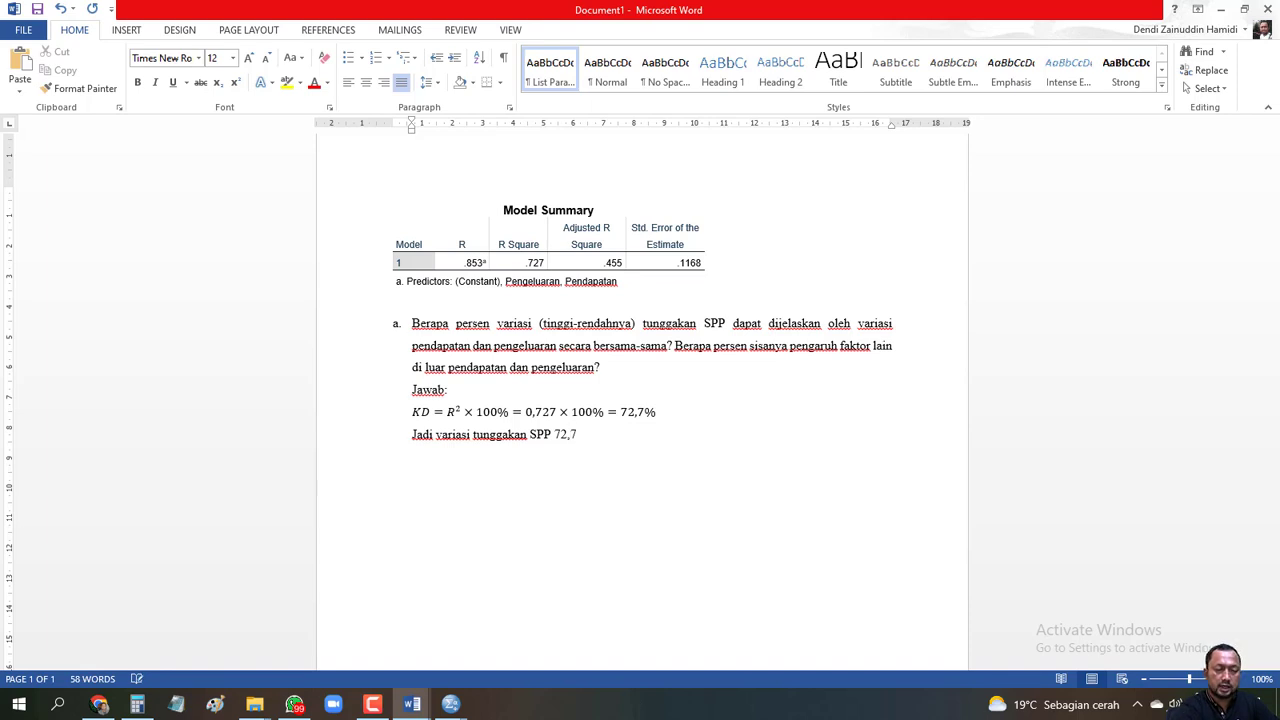
text(%)
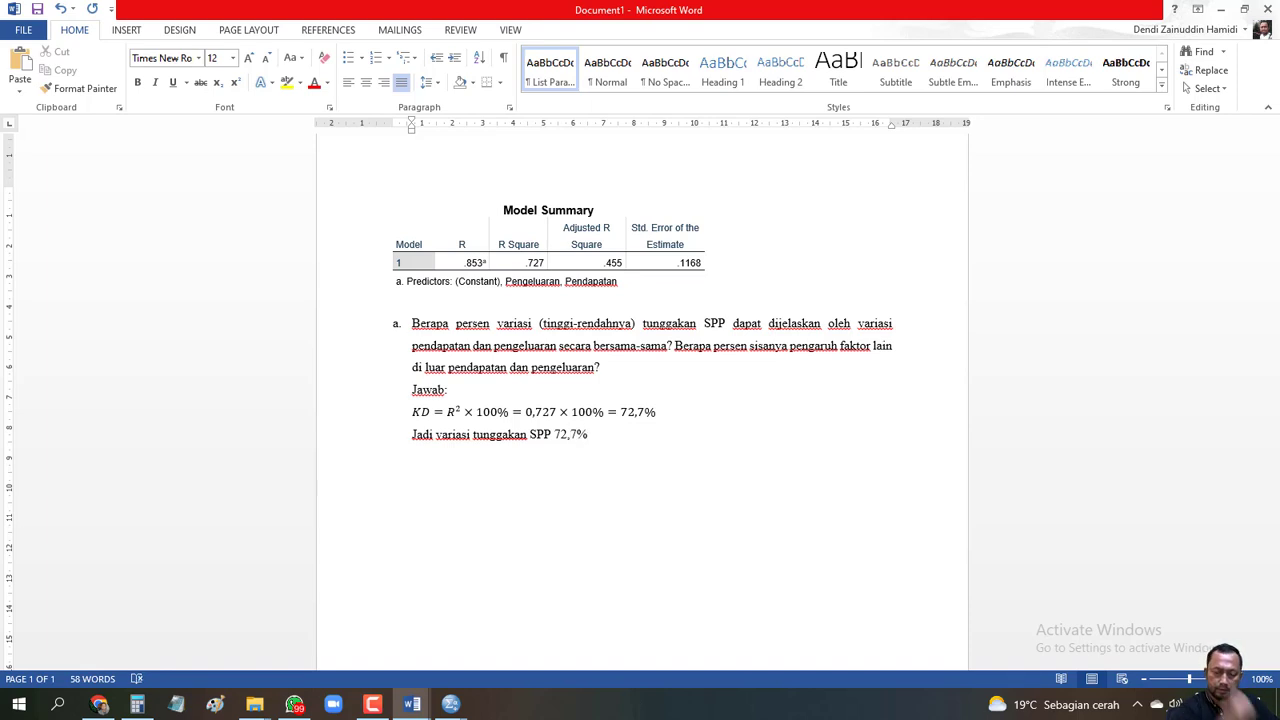
- Continue the concluding sentence after "72,7%" with "dijelaskan/dipengaruhi"
text( dijels)
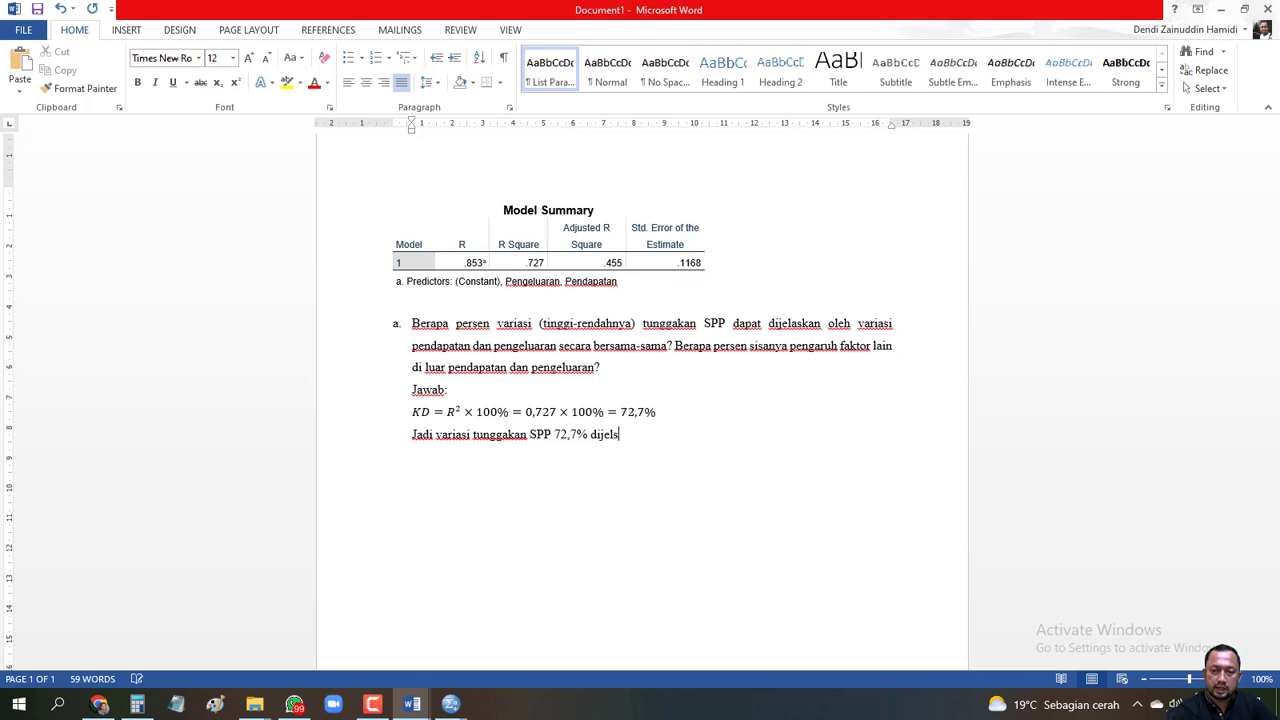
key(BackSpace)
text(askan/)
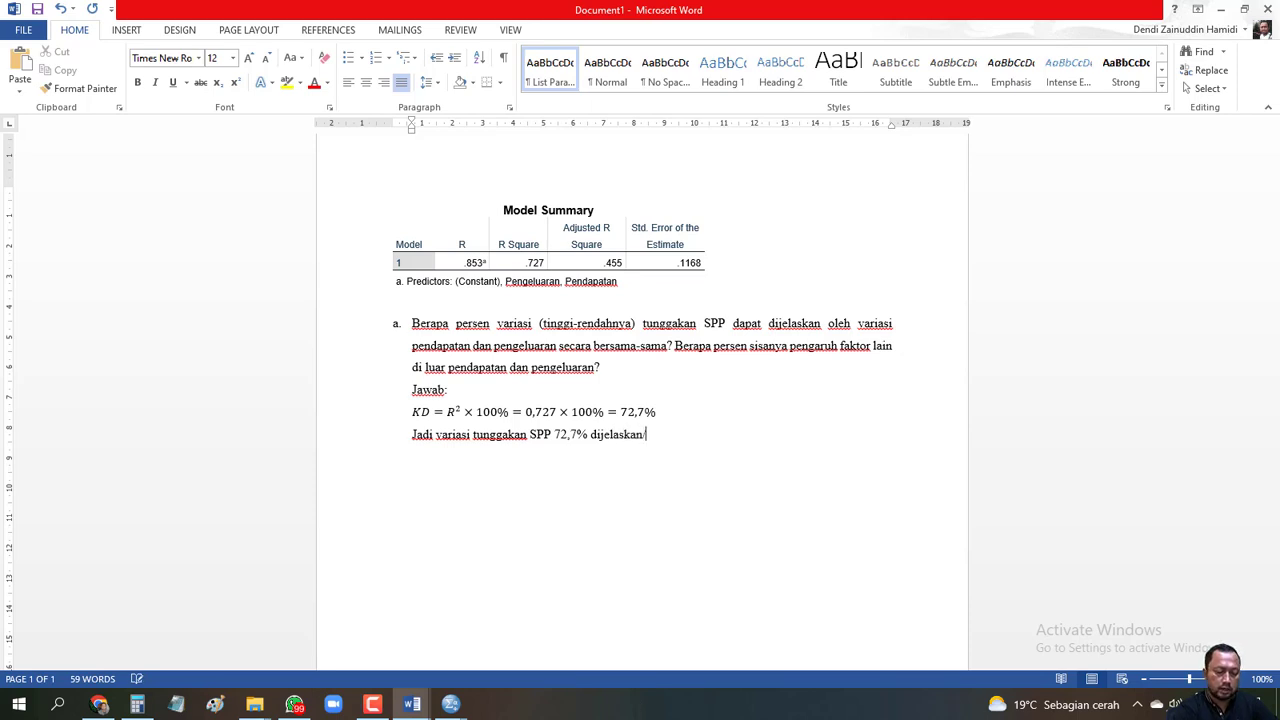
text(dipengaruhi i)
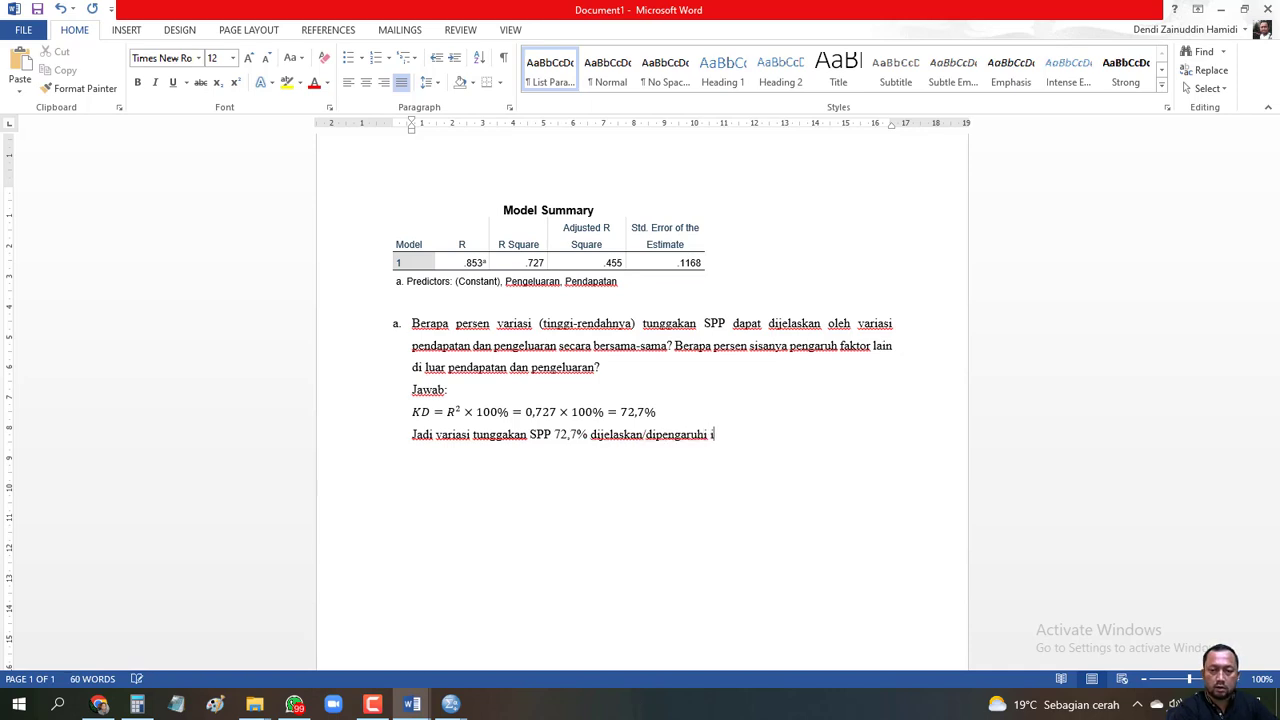
key(BackSpace)
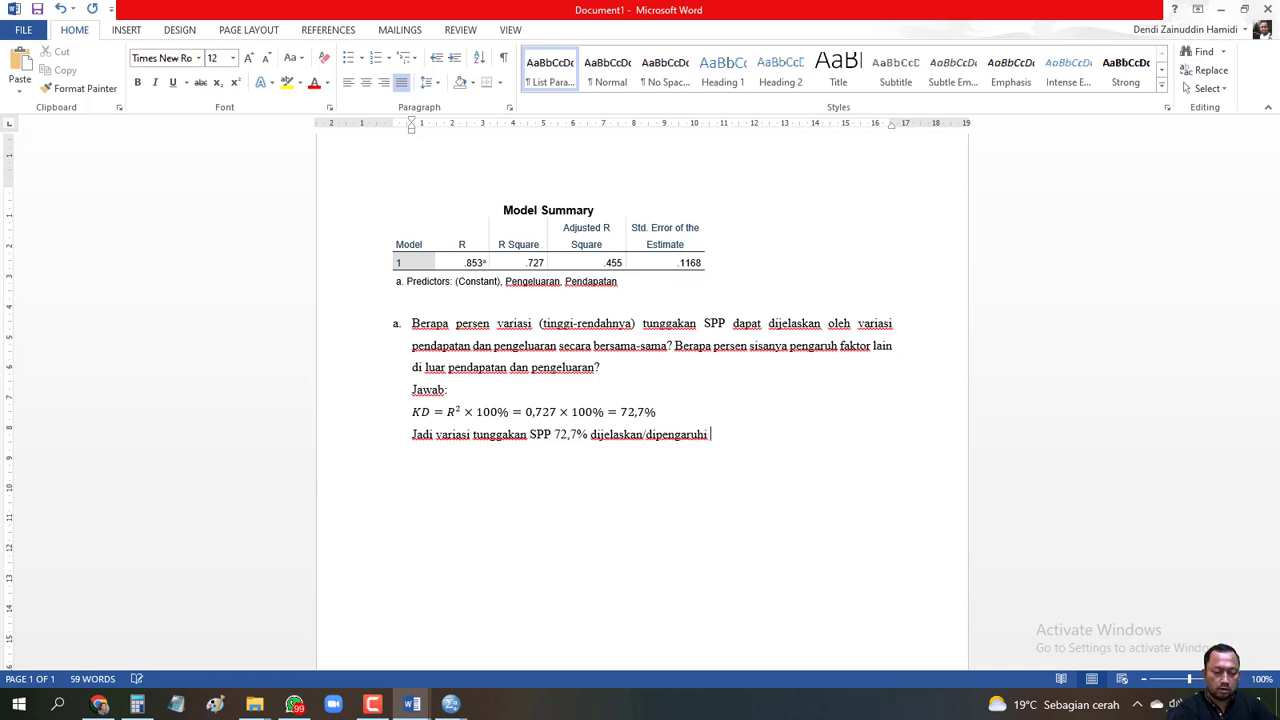
- Extend the concluding sentence with "oleh variasi Pendapatan dan Pengeluaran"
text(oleh var)
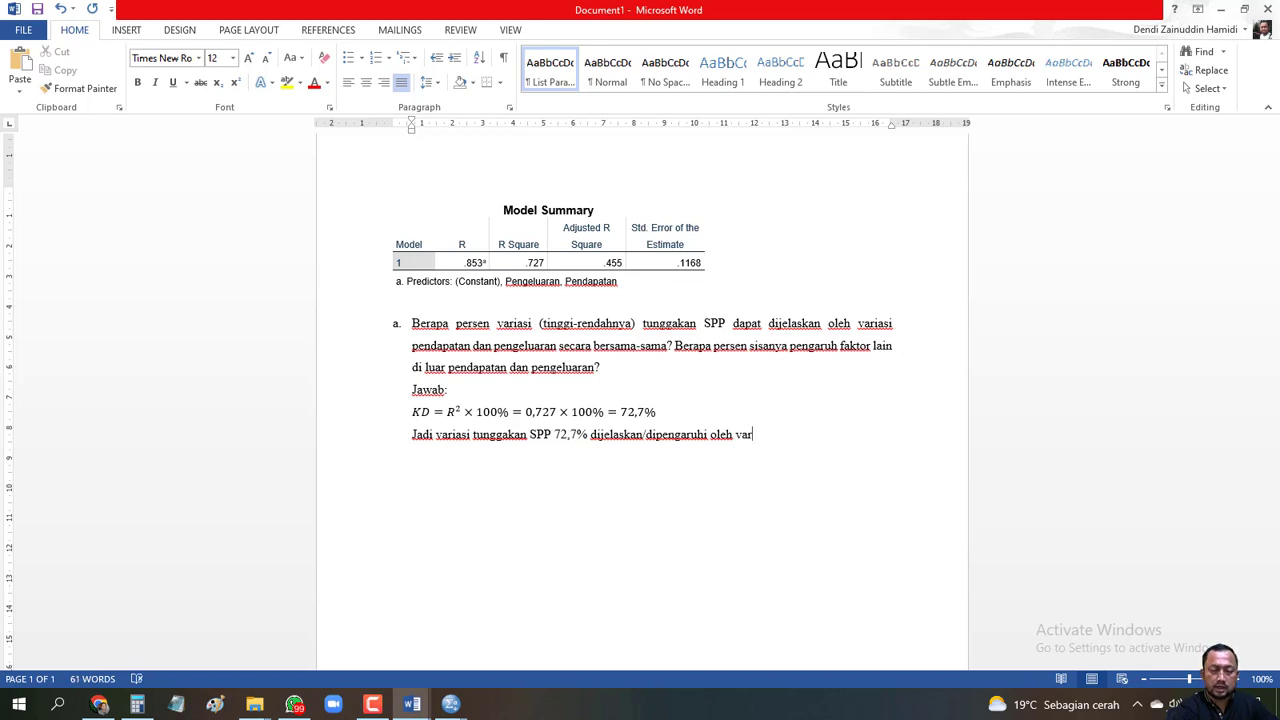
text(ias)
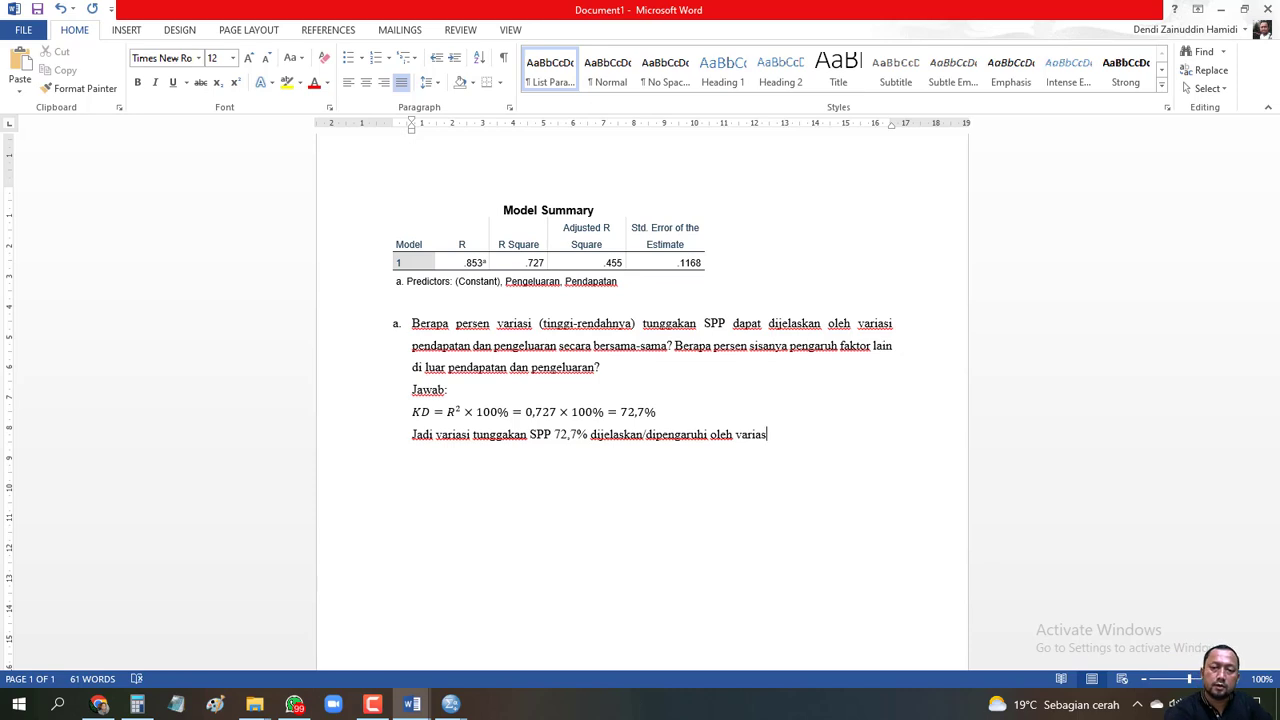
text(i Pendapa)
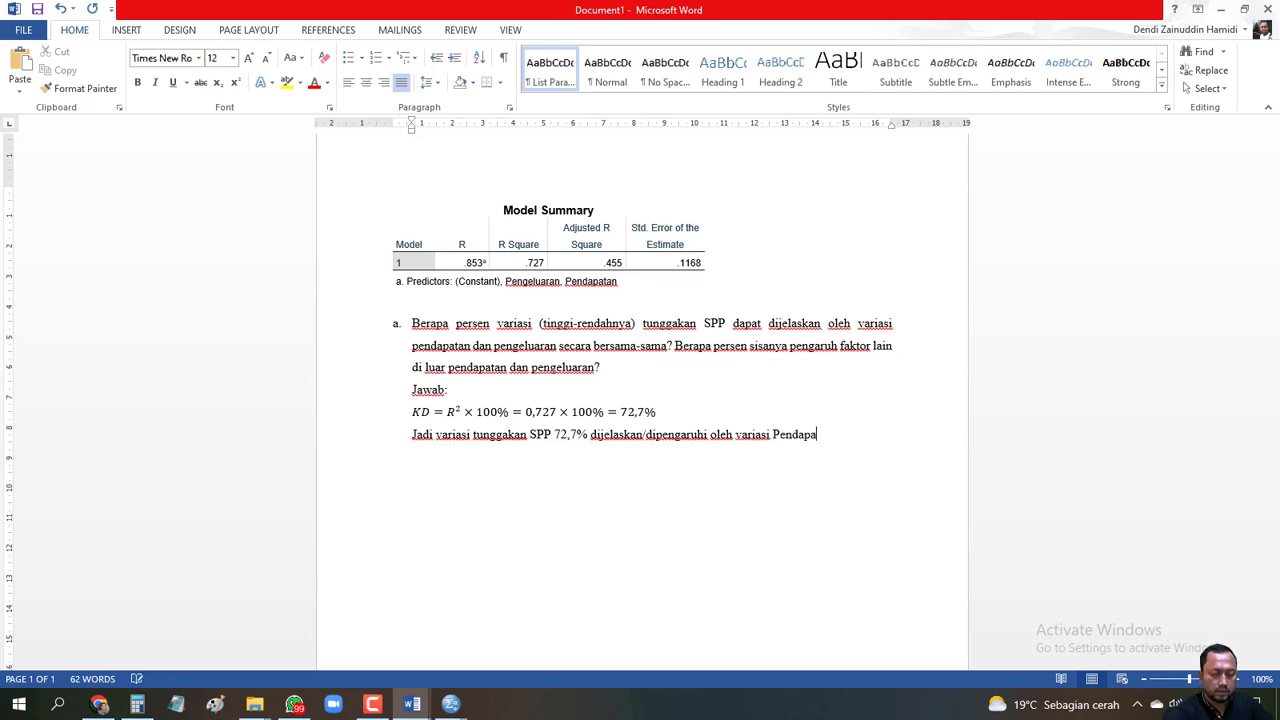
text(tan da)
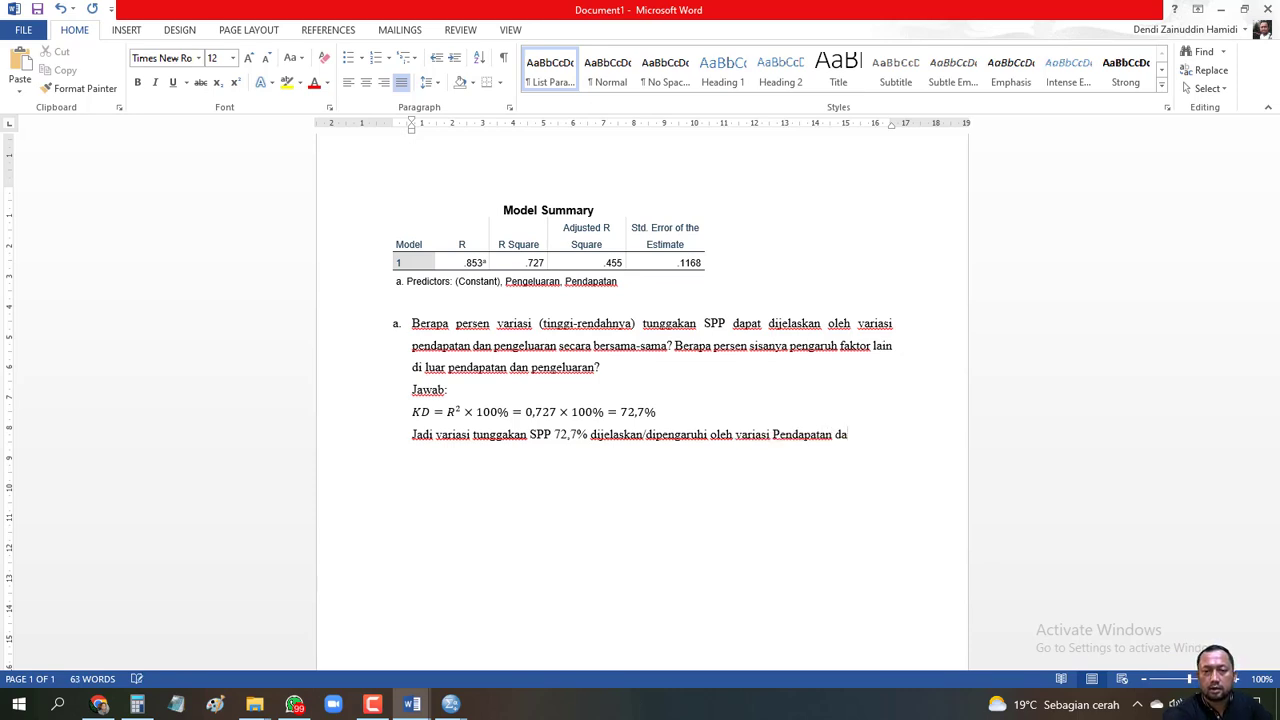
text(n Penb)
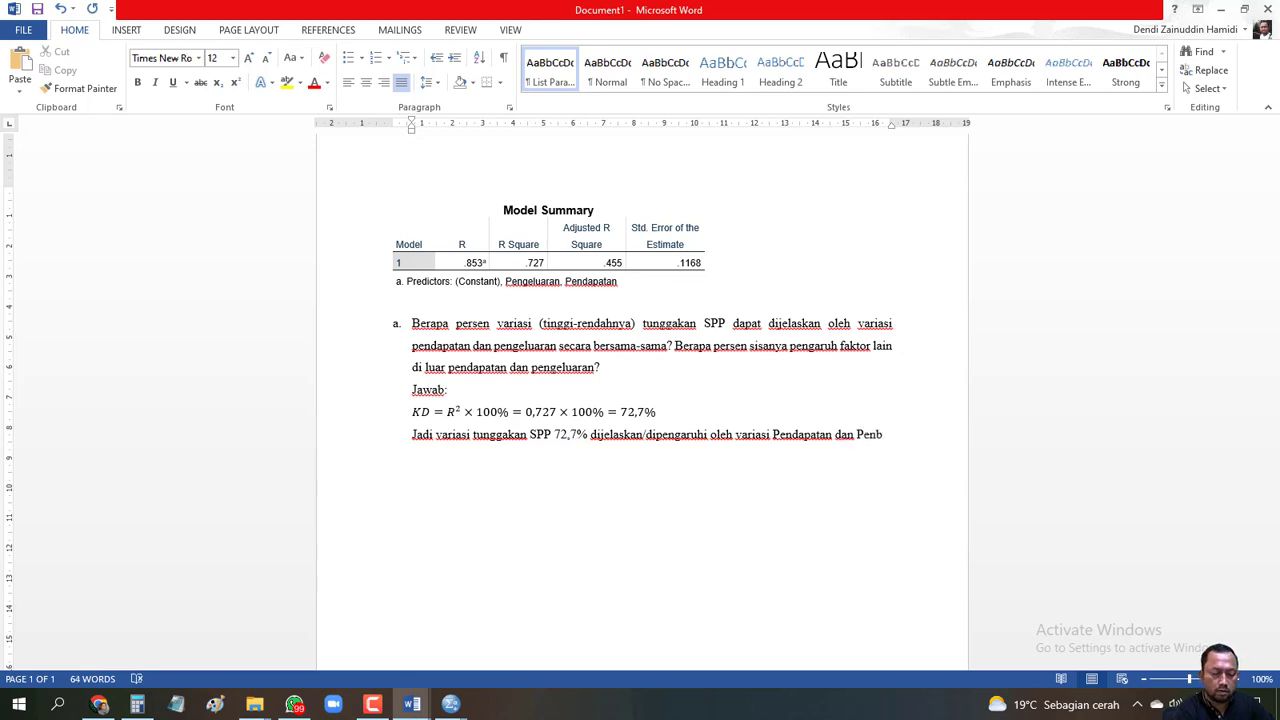
key(BackSpace)
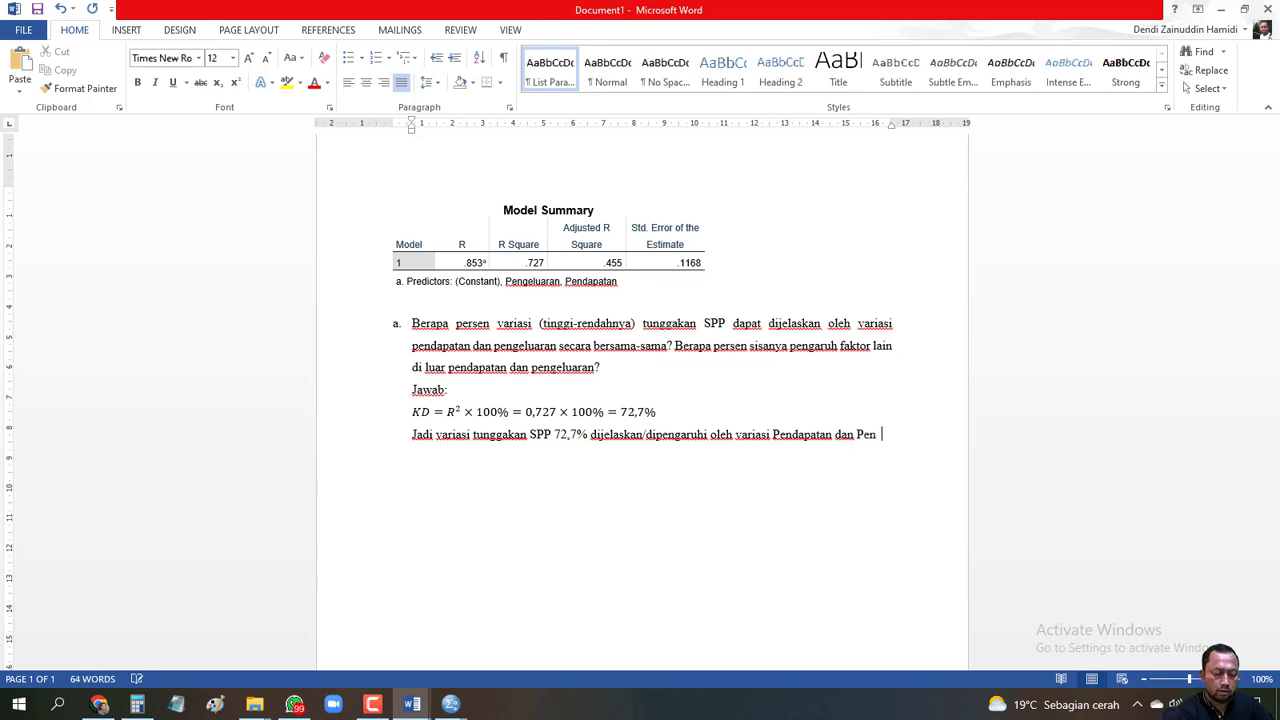
text(geluara)
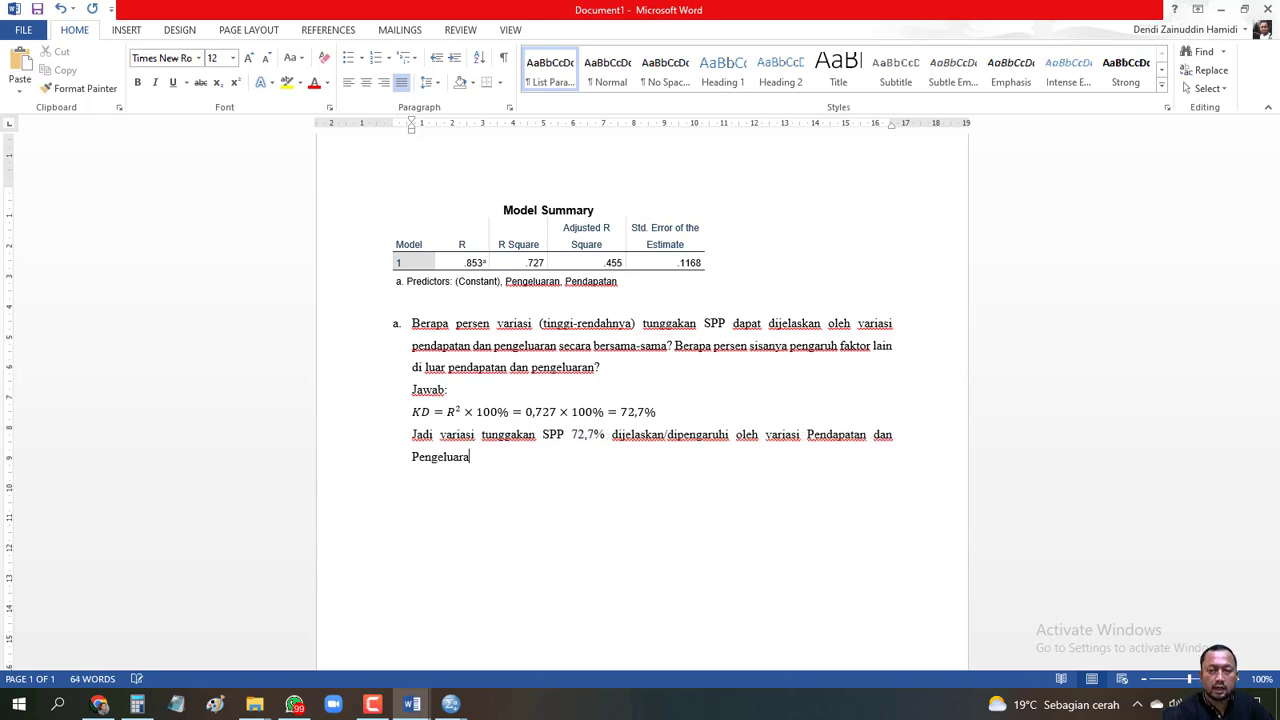
- Add "secara bersama-sama (simultan)," after "Pengeluaran" and capitalise "Tunggakan" in the concluding sentence
text(n seca)
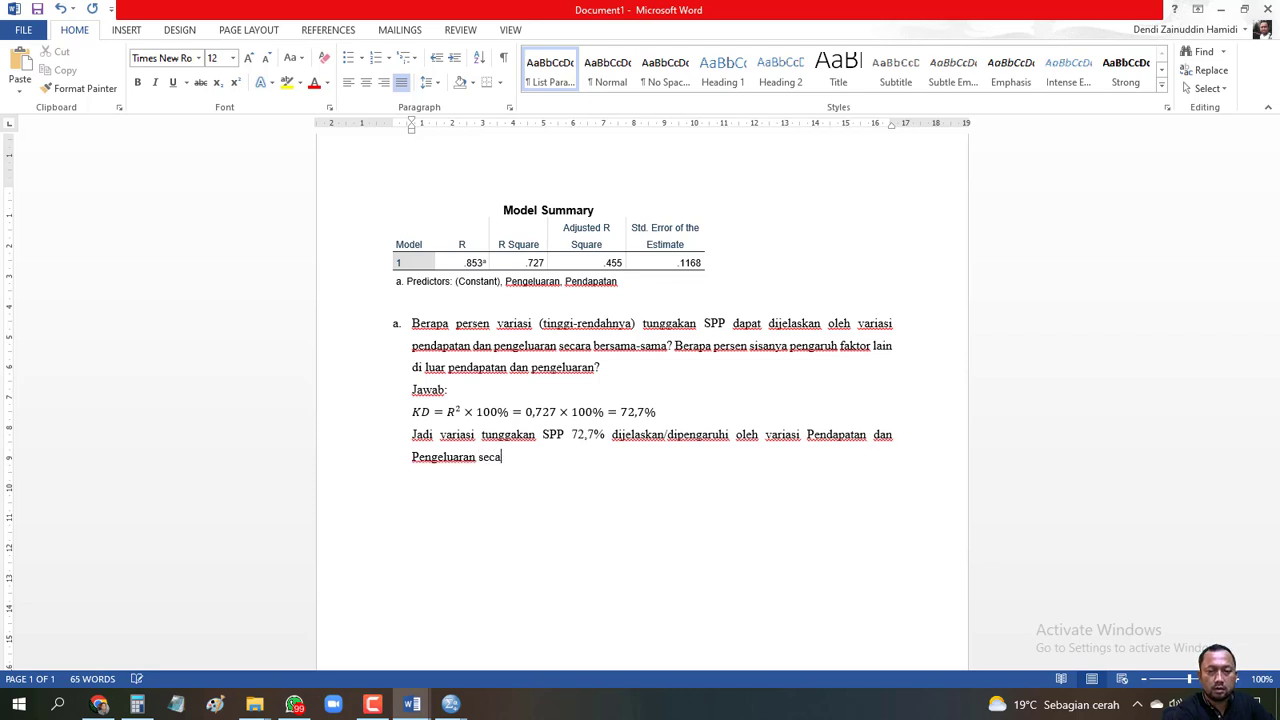
text(ra b)
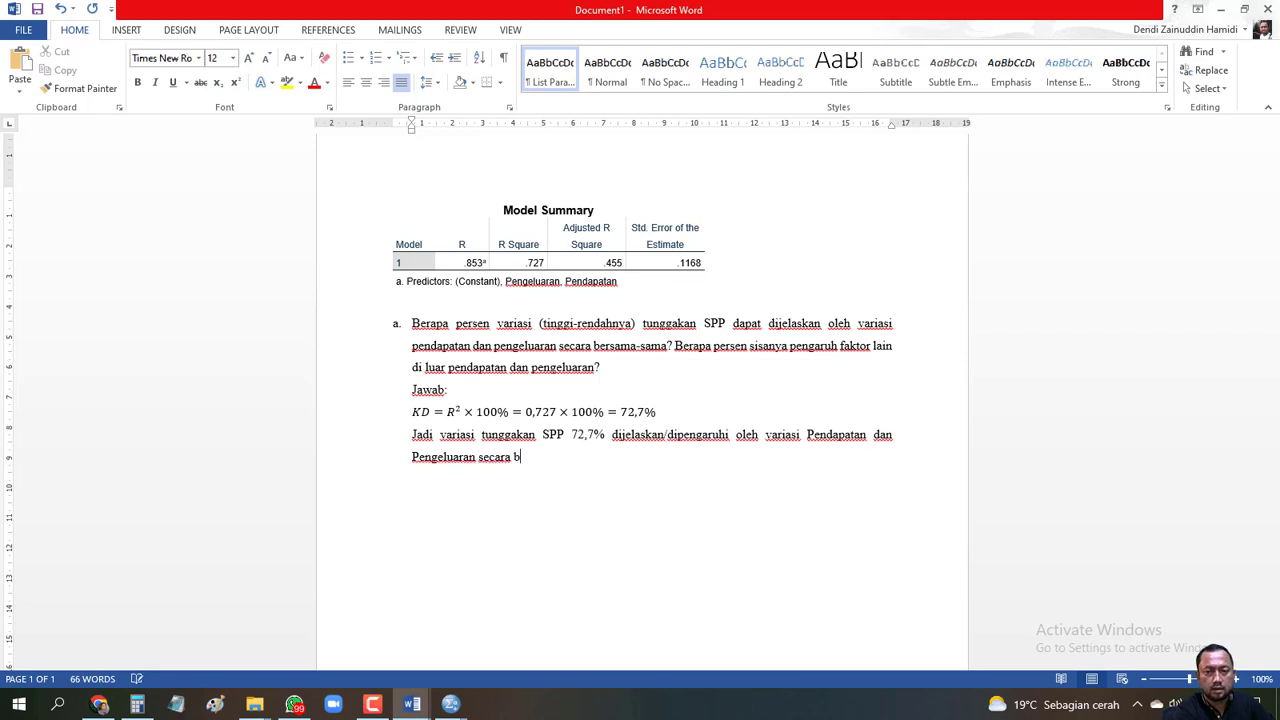
text(ersama-sama)
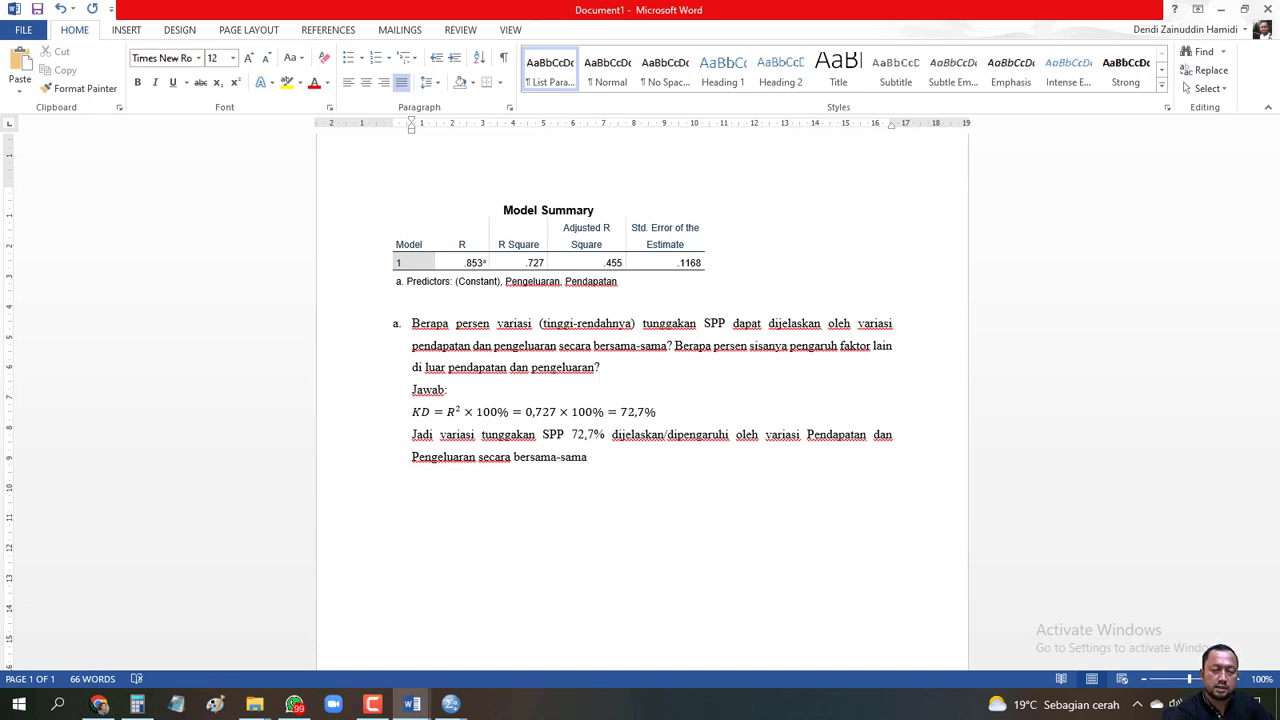
text( 9)
key(BackSpace)
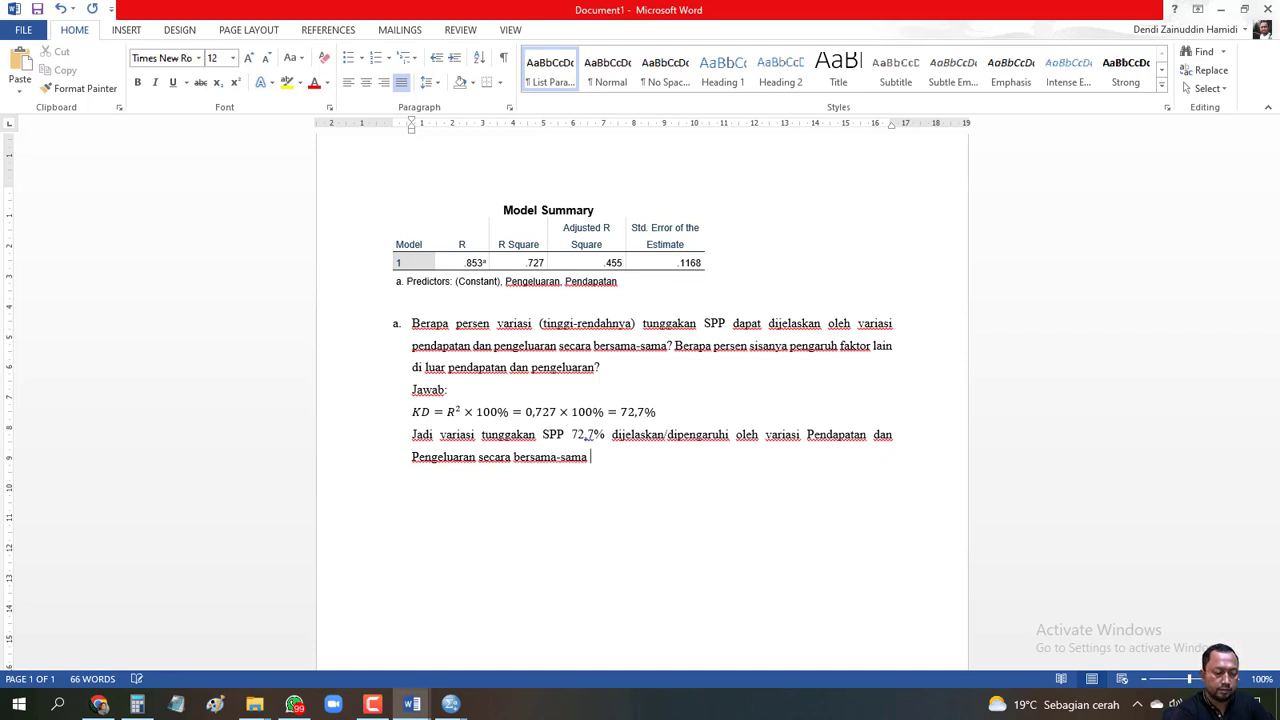
text((Simultan)
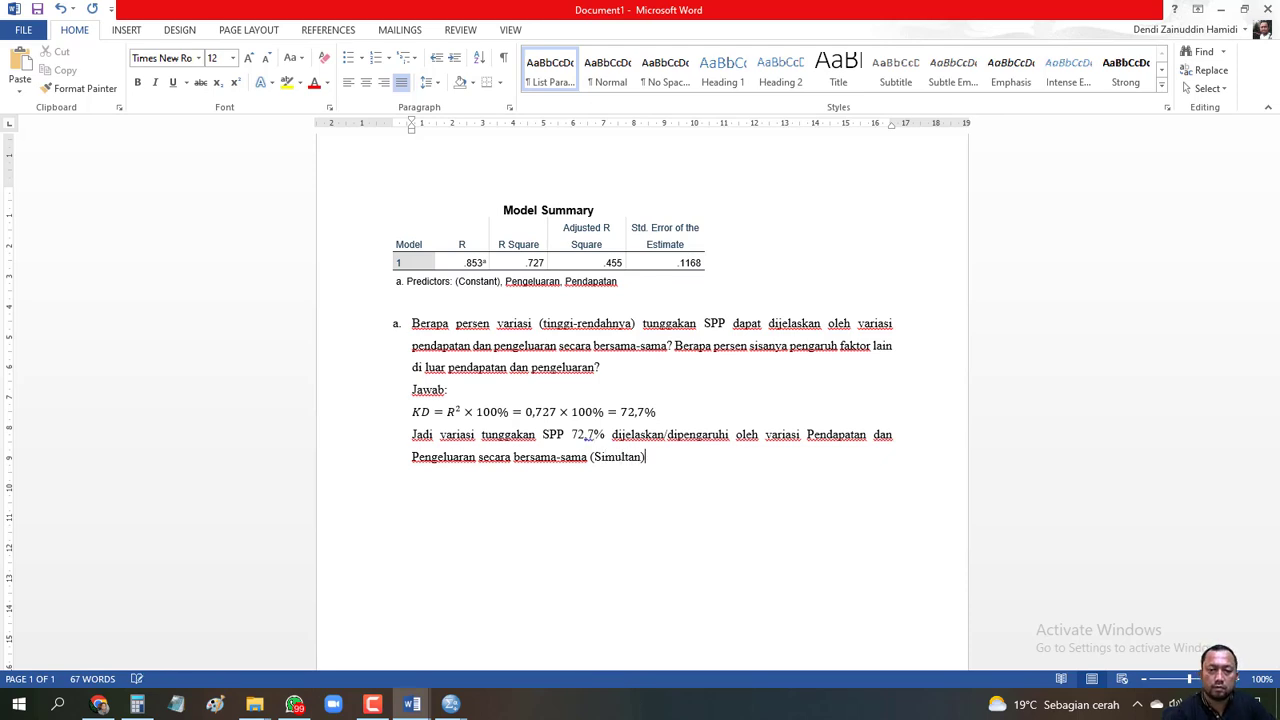
text(). )
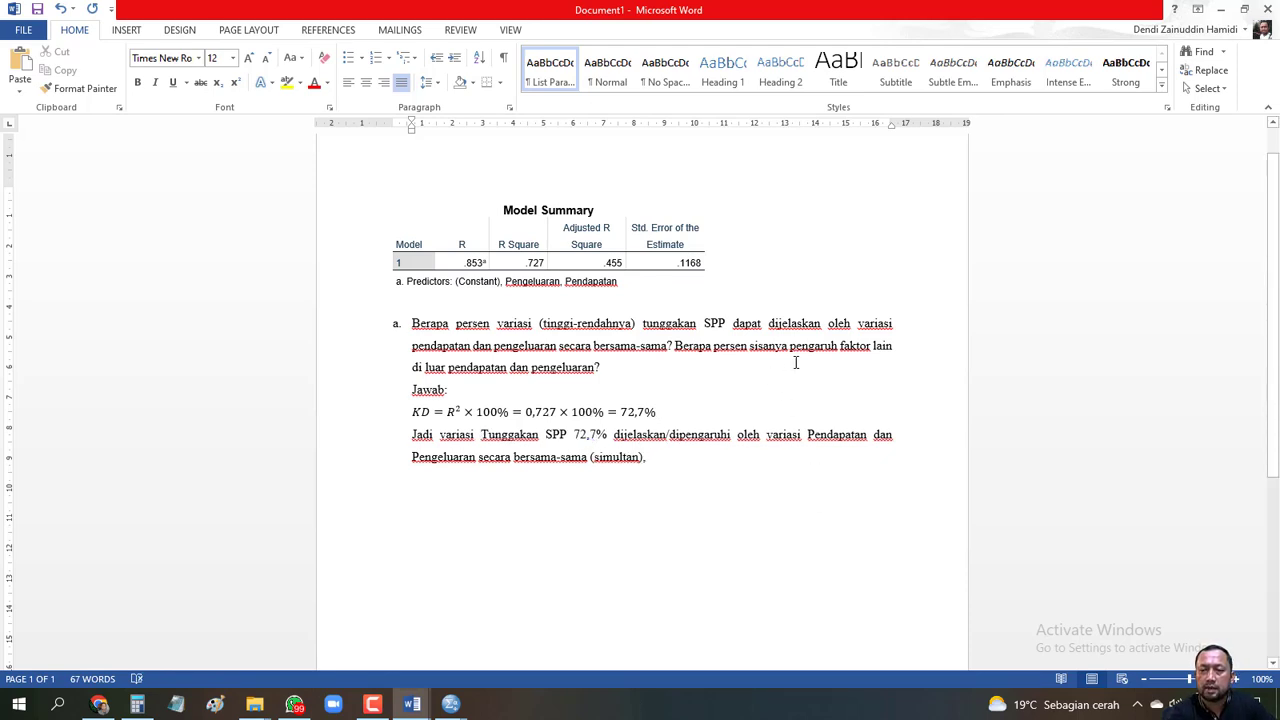
- Start the clause about the remaining percentage with "adapun sisa" after "(simultan),"
text(a)
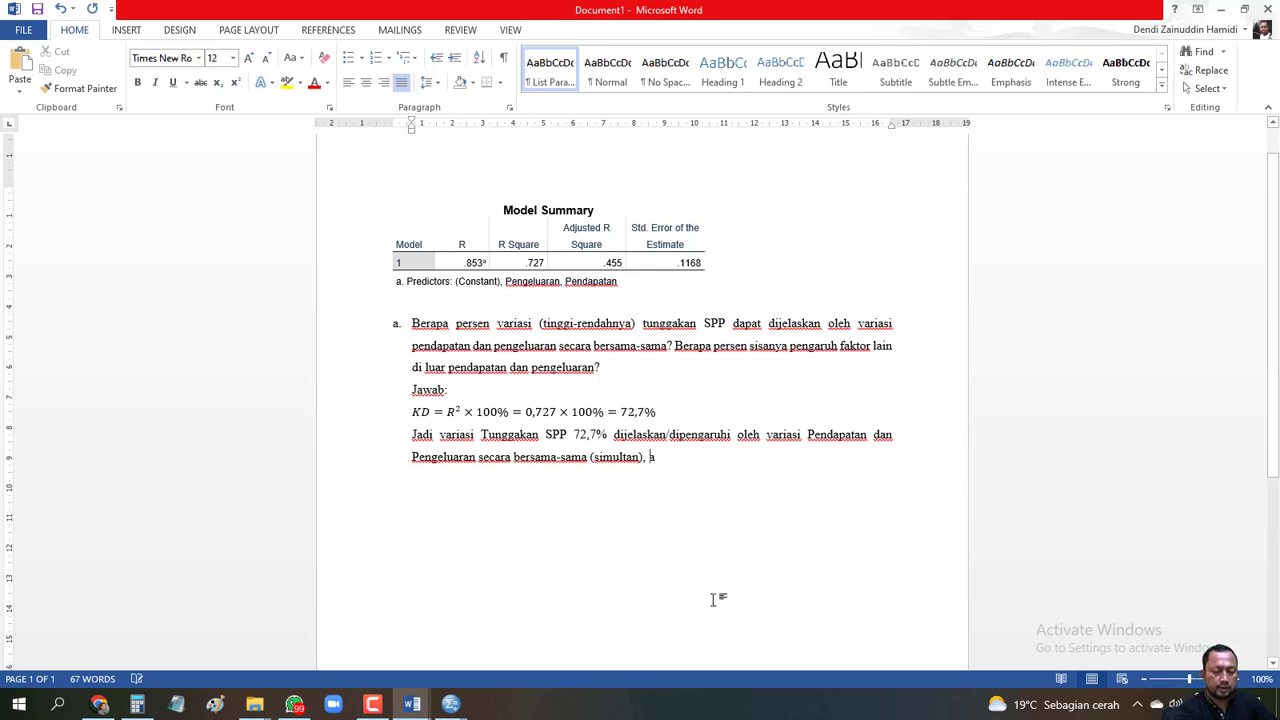
text(dapu)
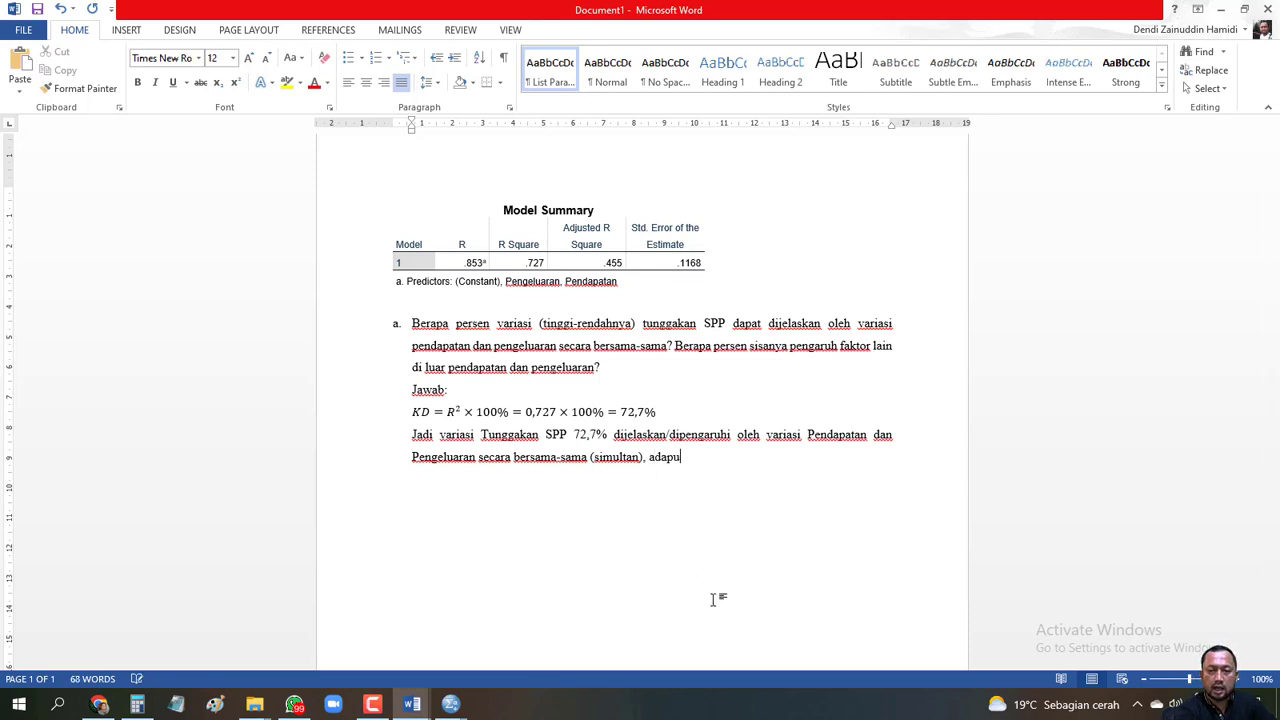
text(n )
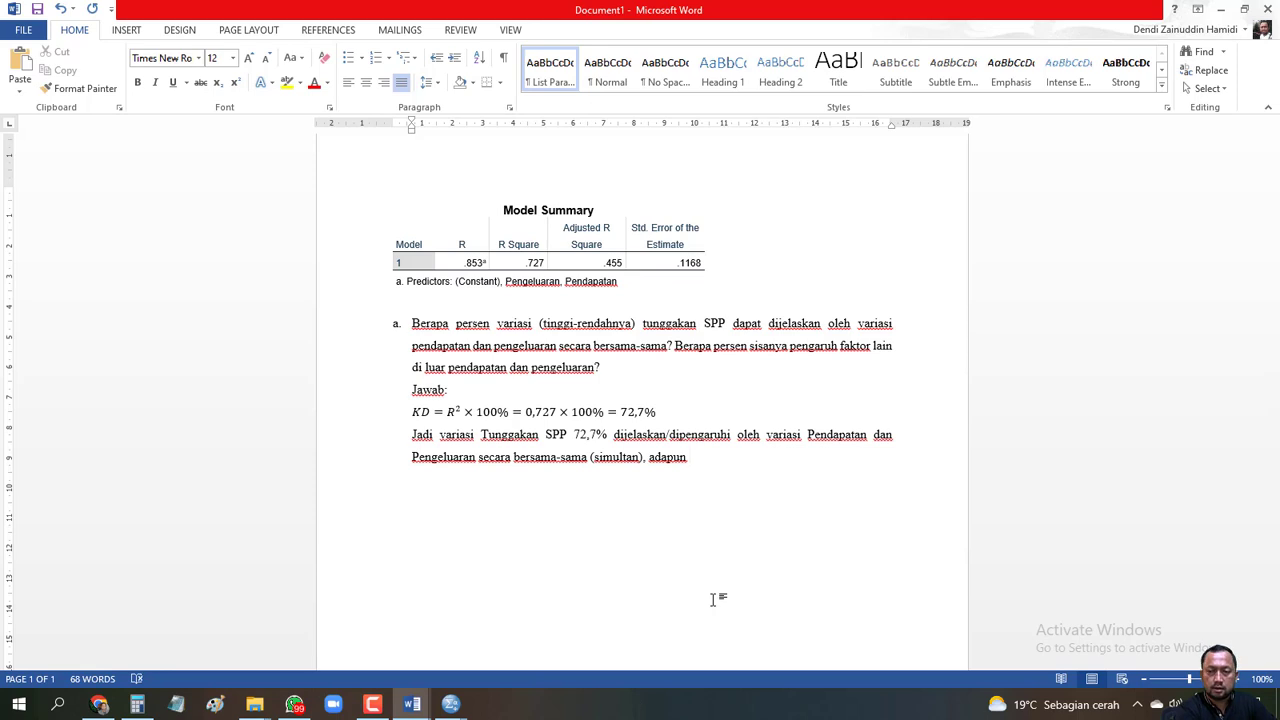
text(sisa)
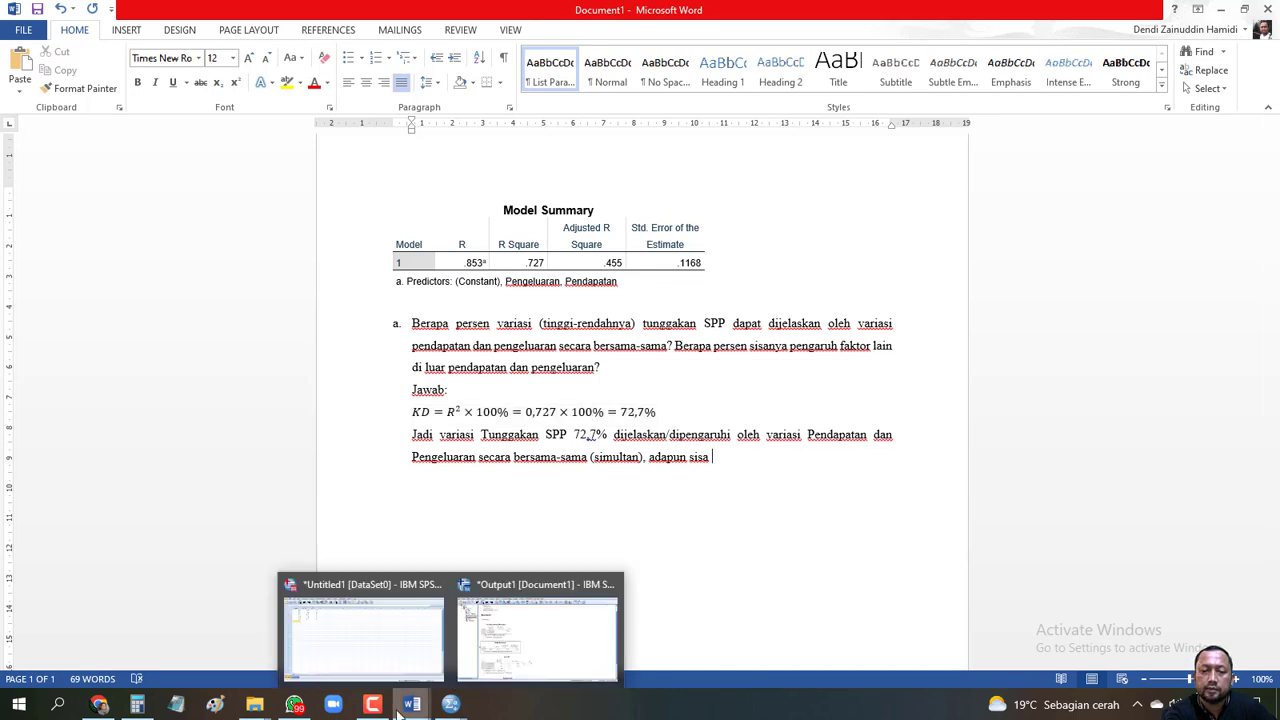
- Switch to Calculator, clear the previous entry and subtract 72.7 from 100
click(139, 707)
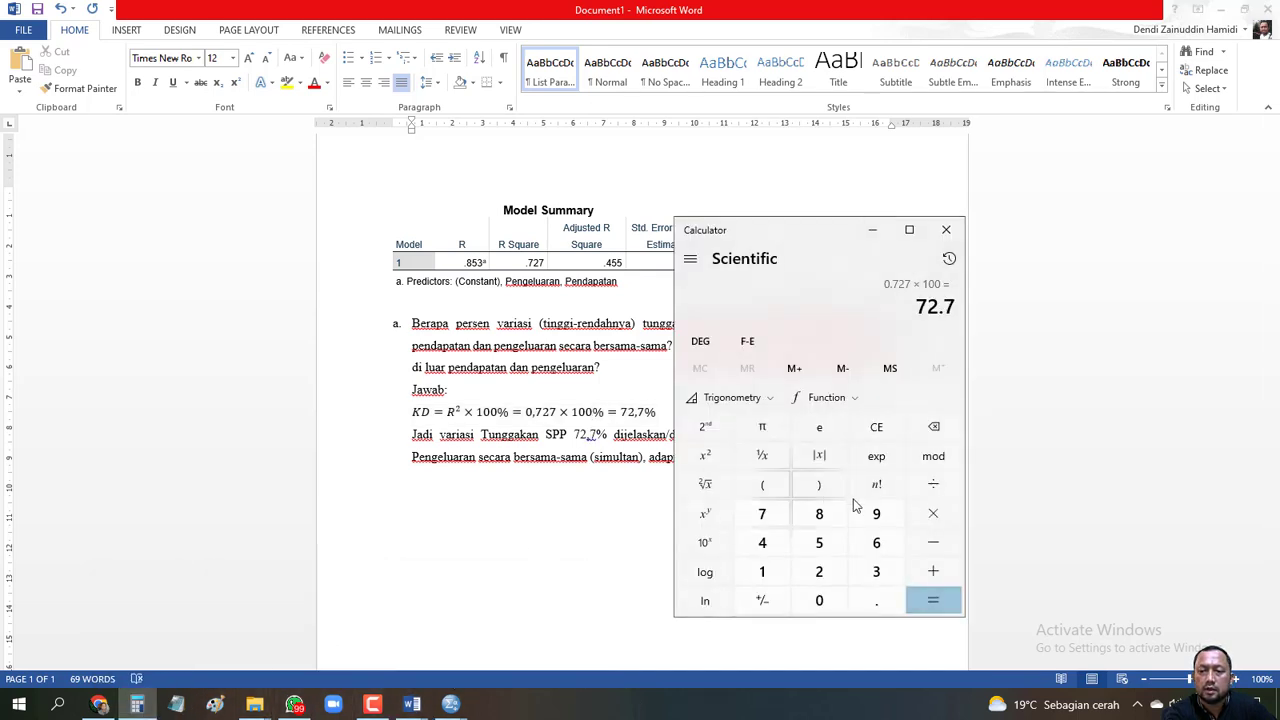
click(869, 437)
text(100)
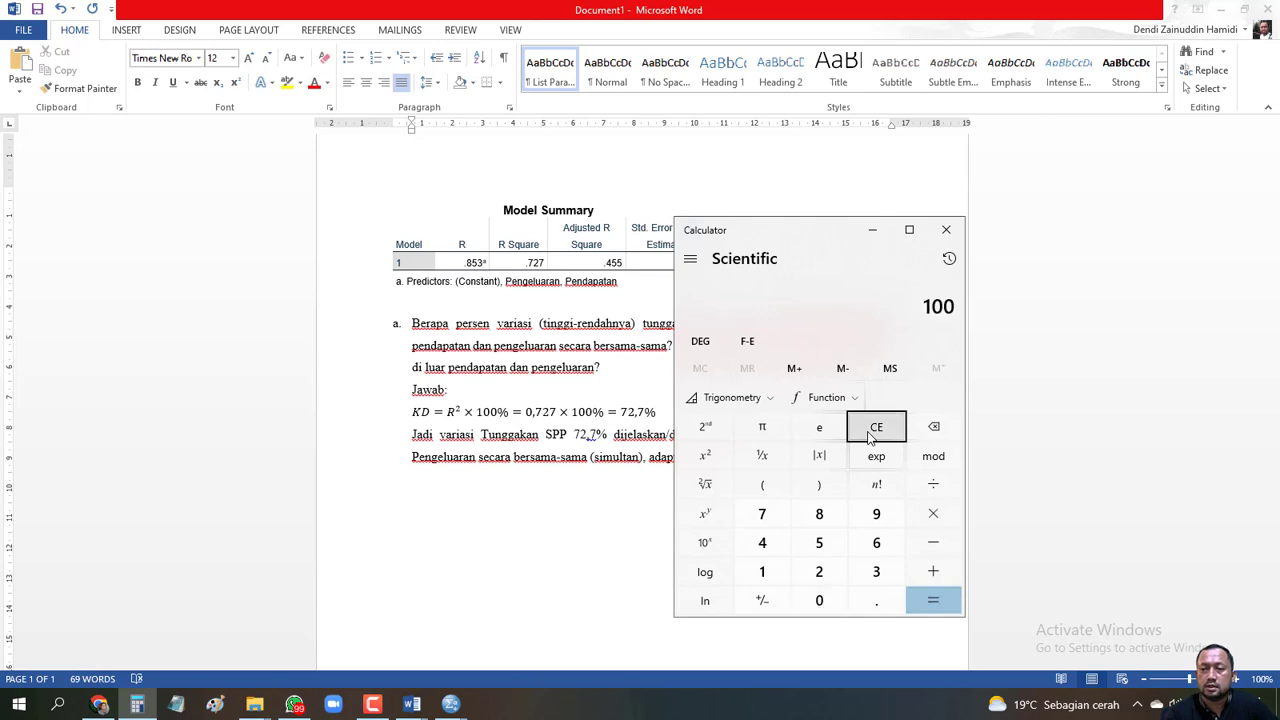
click(933, 542)
text(72.)
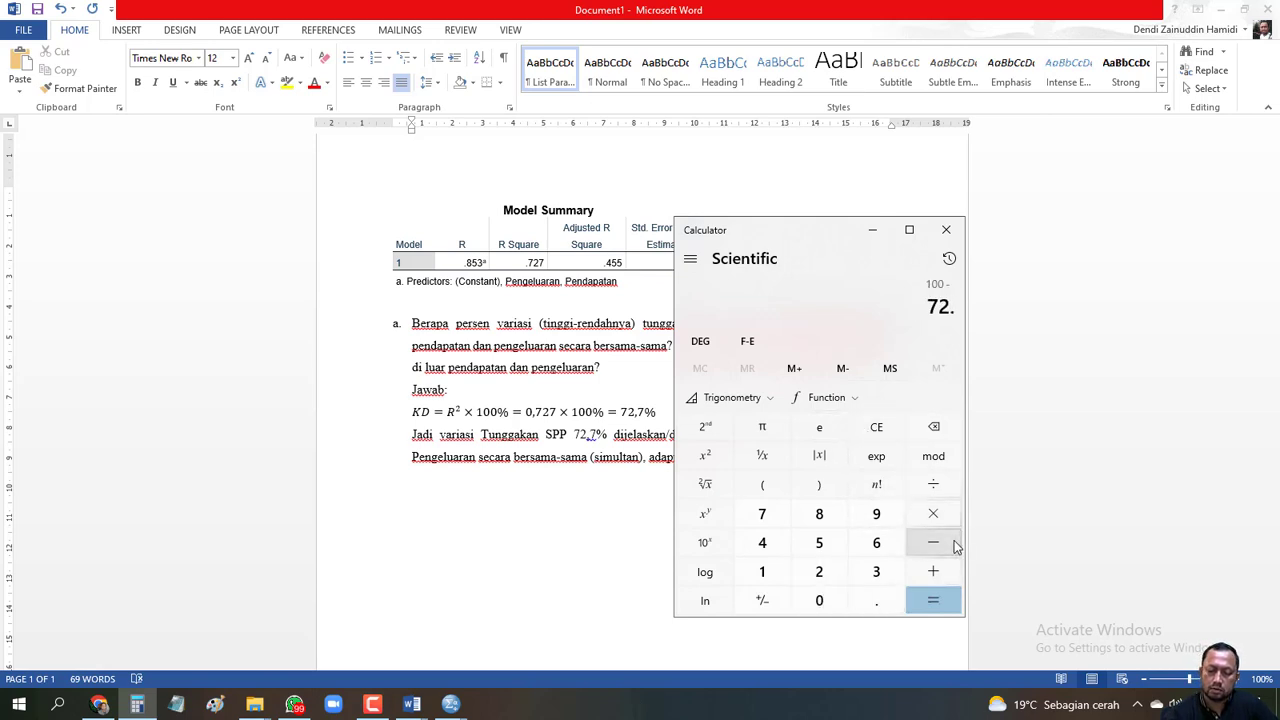
text(7)
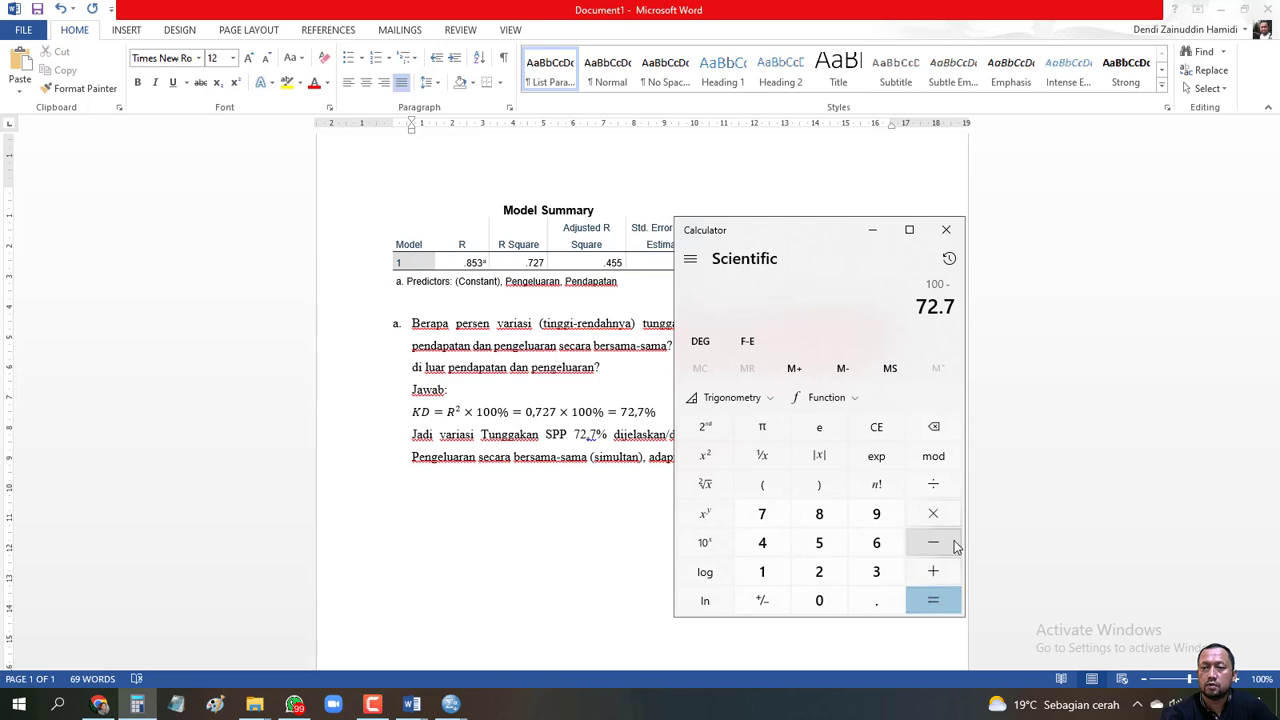
click(950, 601)
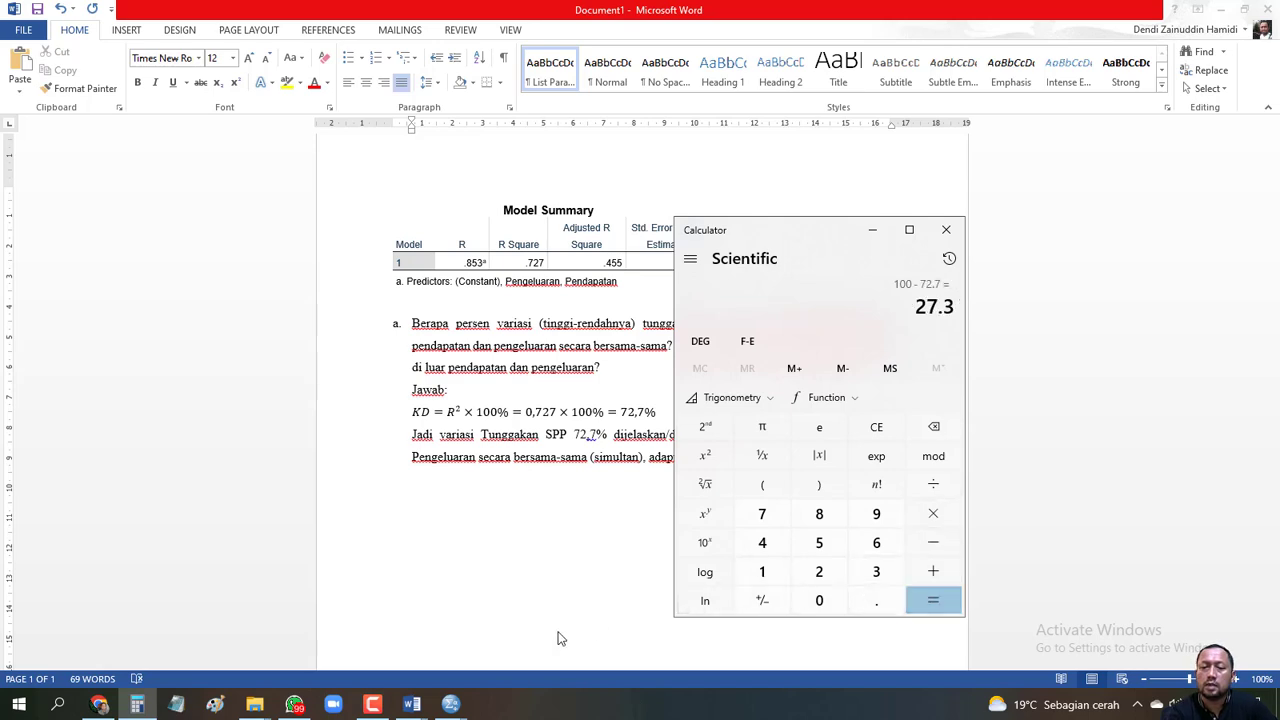
- Return to the Word document and add "27,3%" after "adapun sisa"
click(510, 583)
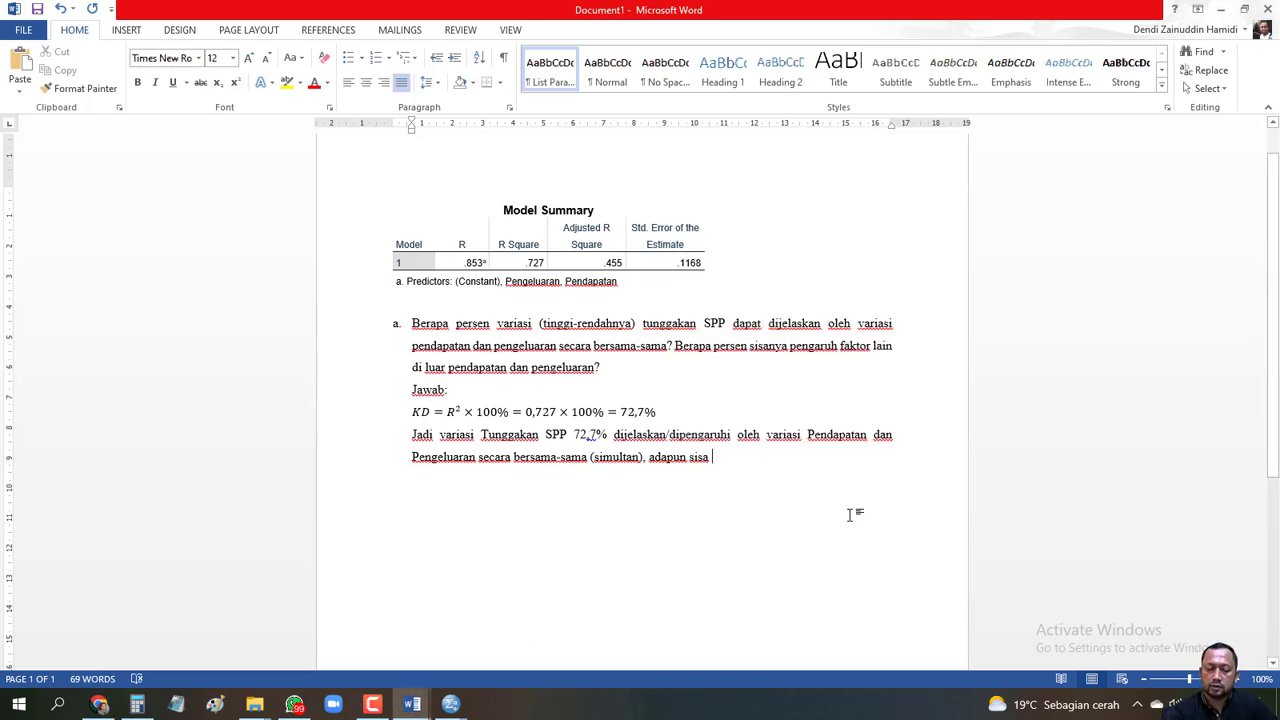
text(27)
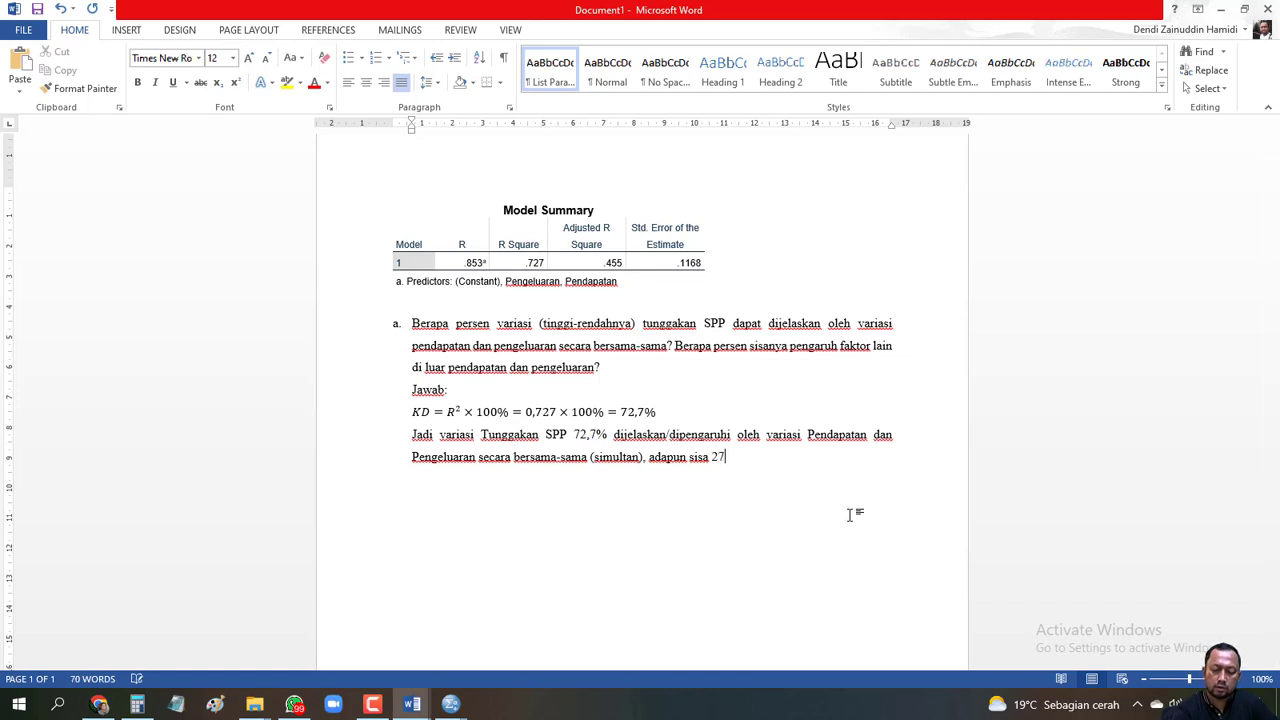
text(,3)
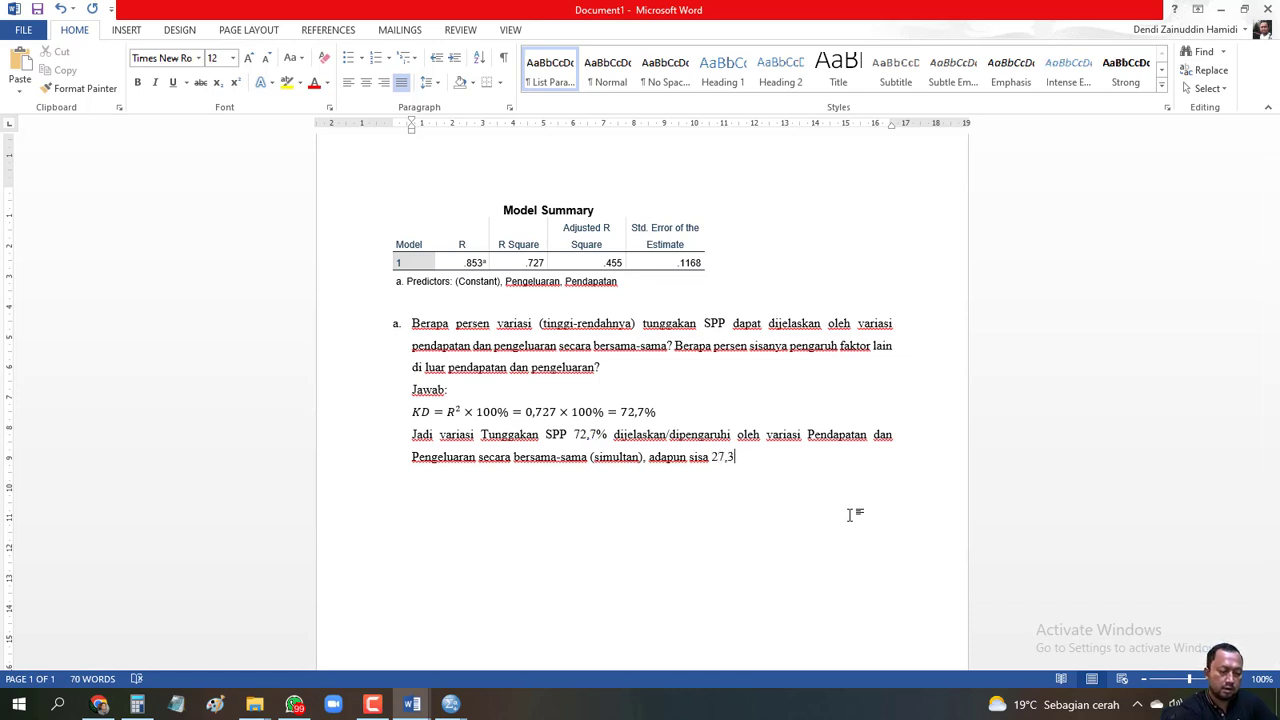
text(%)
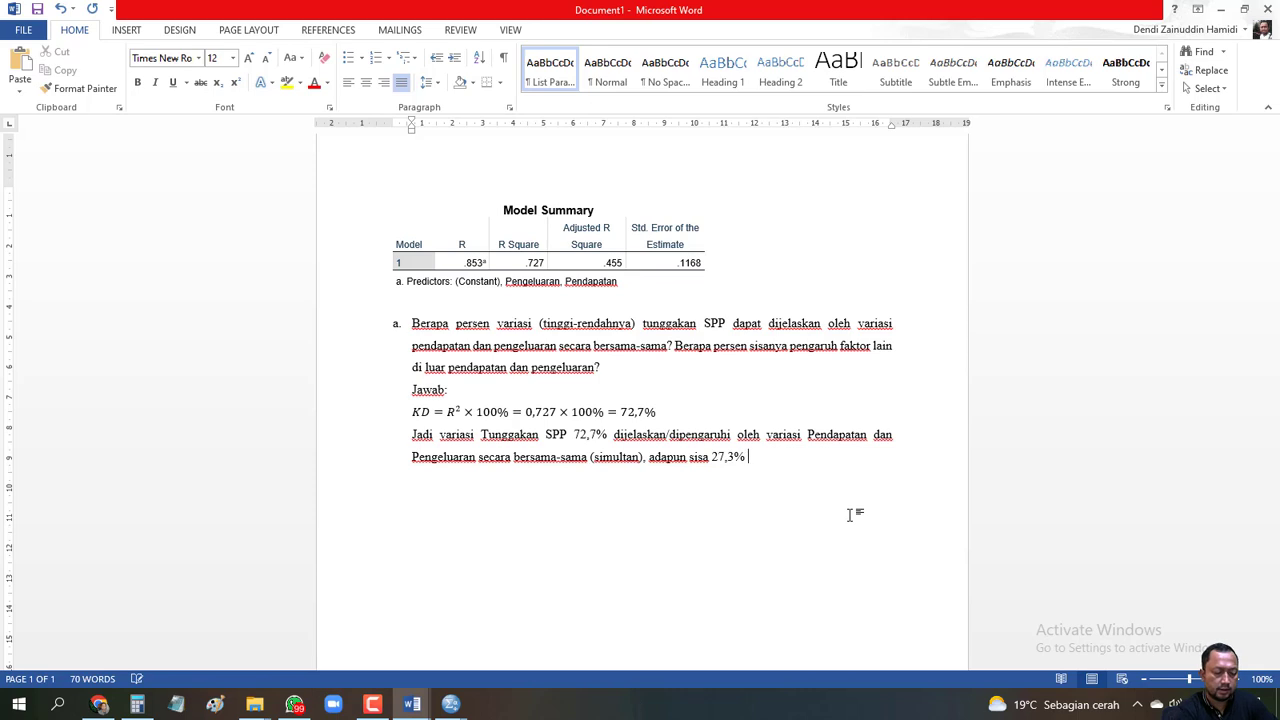
- Continue the clause after "27,3%" with "dijelaskan/dipengaruhi oleh"
text( di[p)
key(BackSpace)
key(BackSpace)
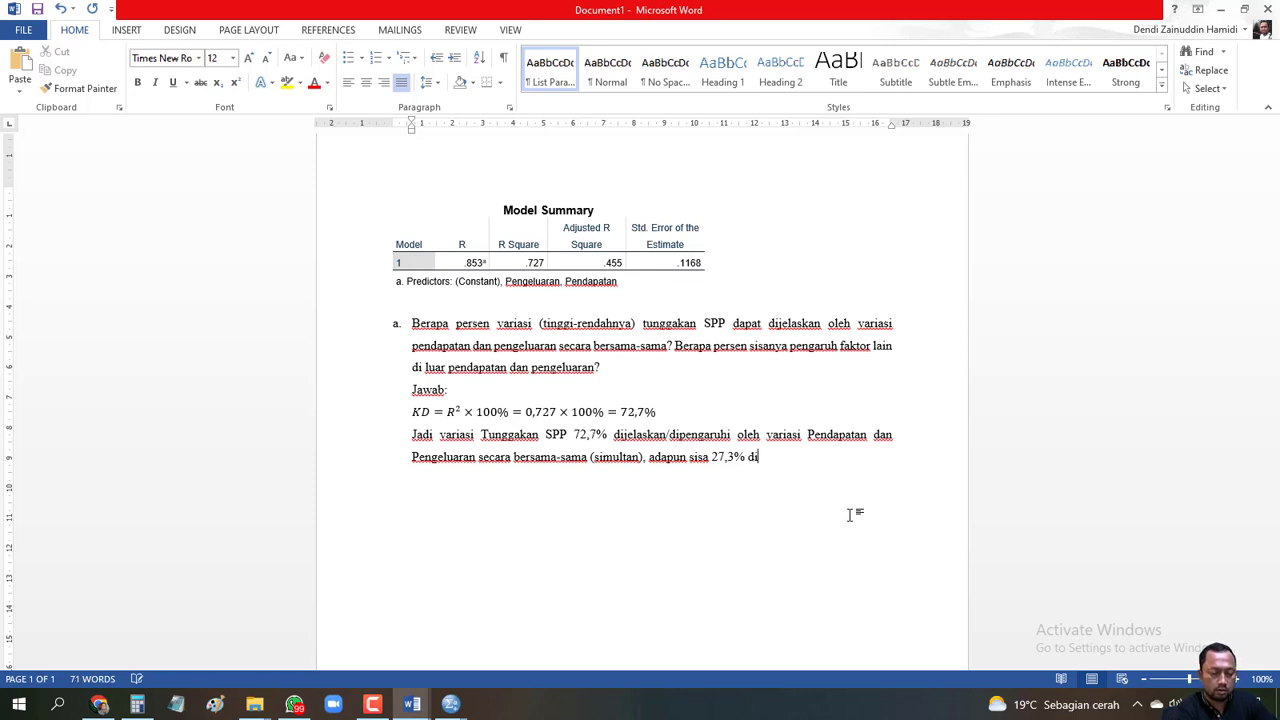
text(jelaskan )
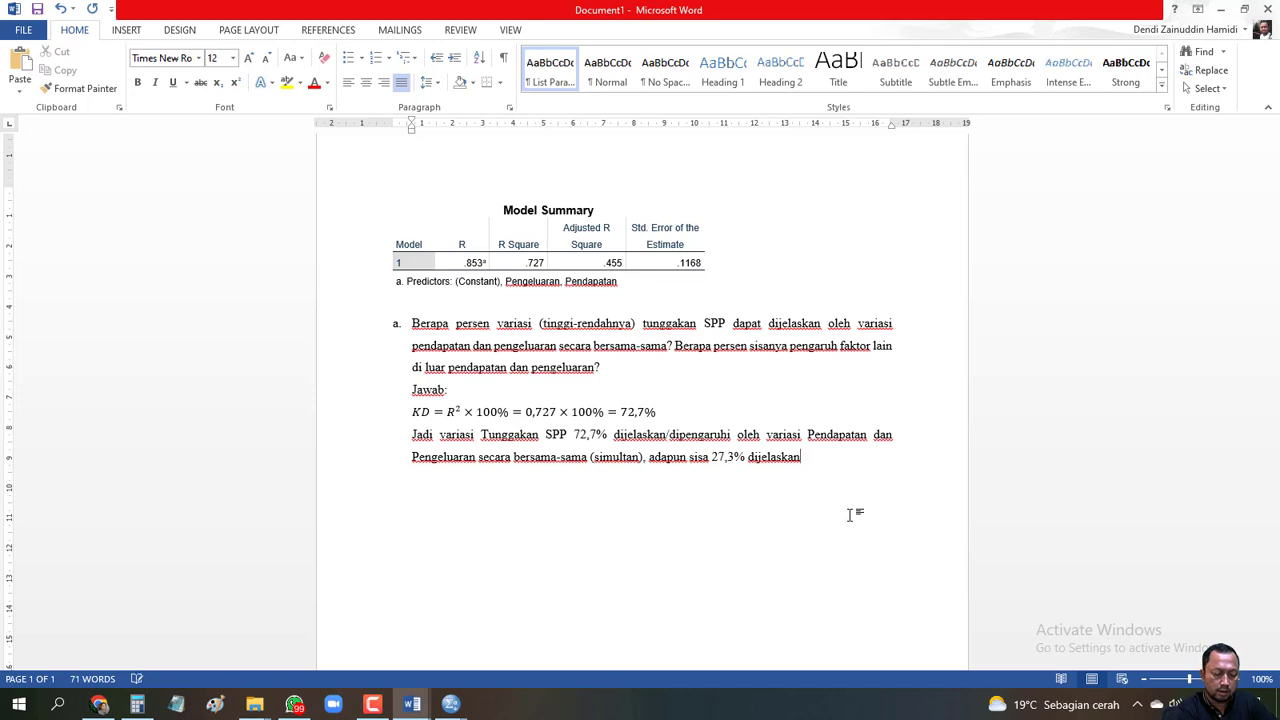
text(/di[enga)
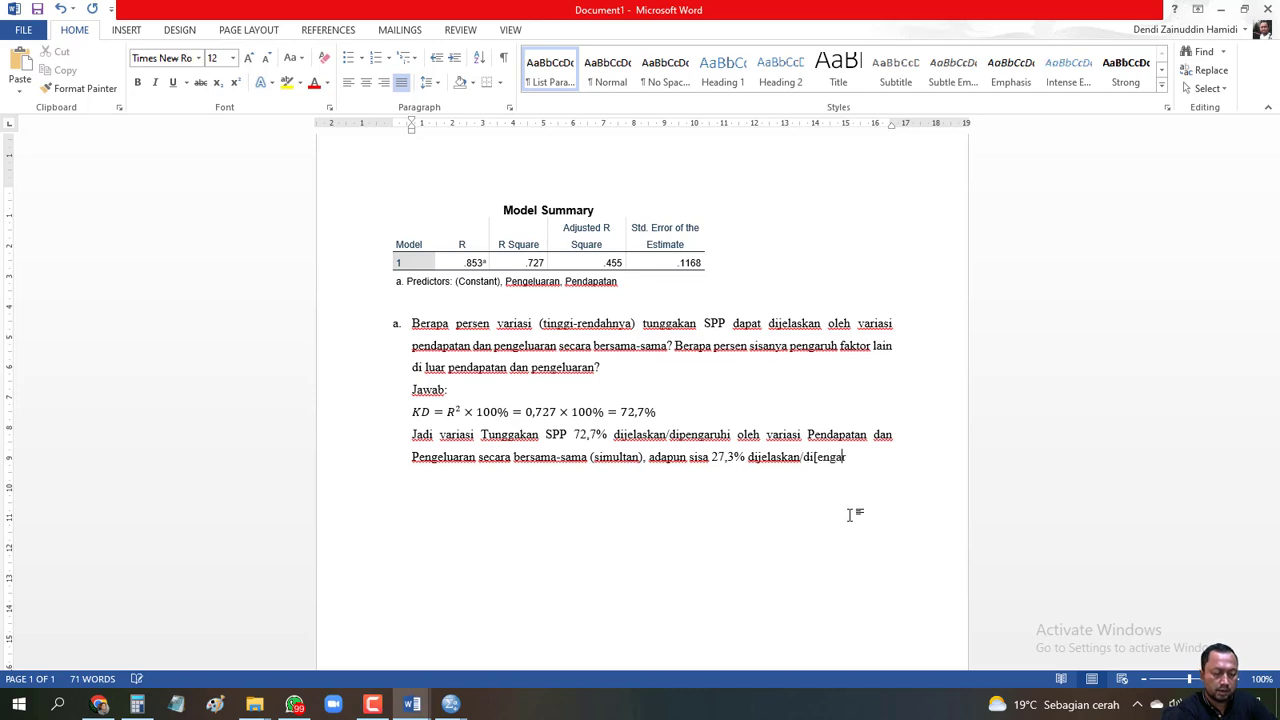
text(ruhi)
key(BackSpace)
key(BackSpace)
key(BackSpace)
key(BackSpace)
key(BackSpace)
key(BackSpace)
key(BackSpace)
key(BackSpace)
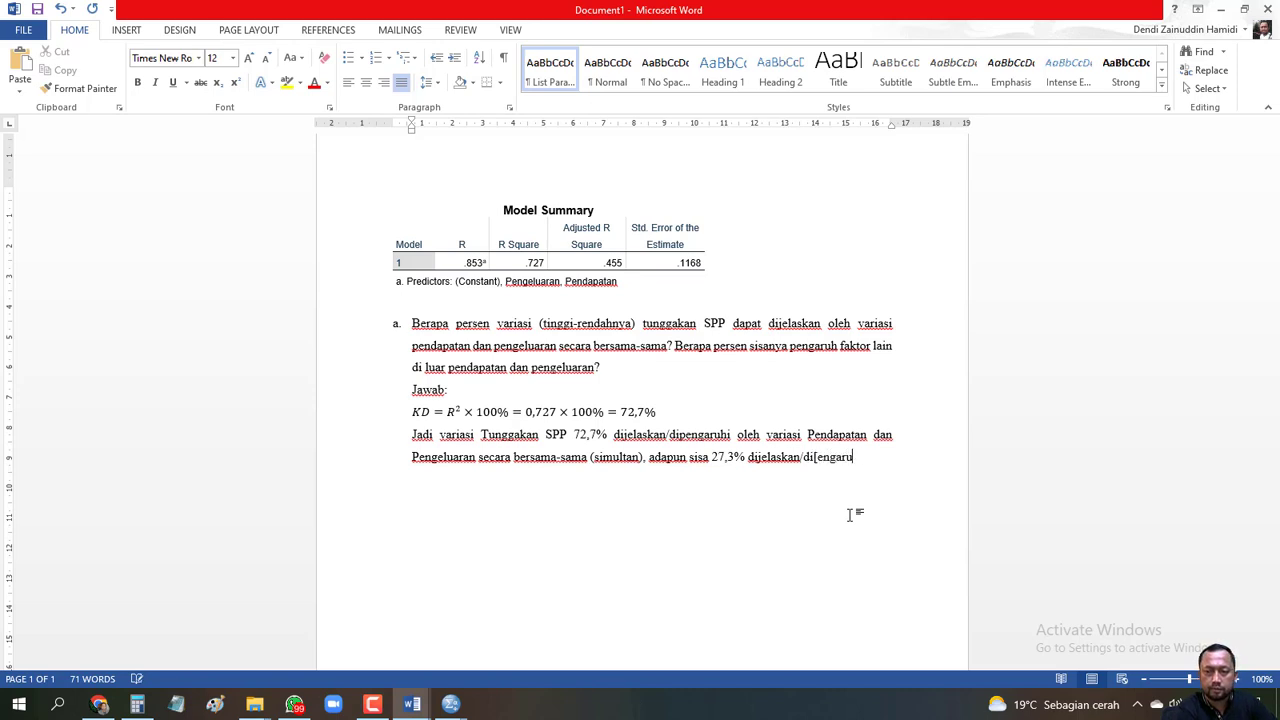
text(penga)
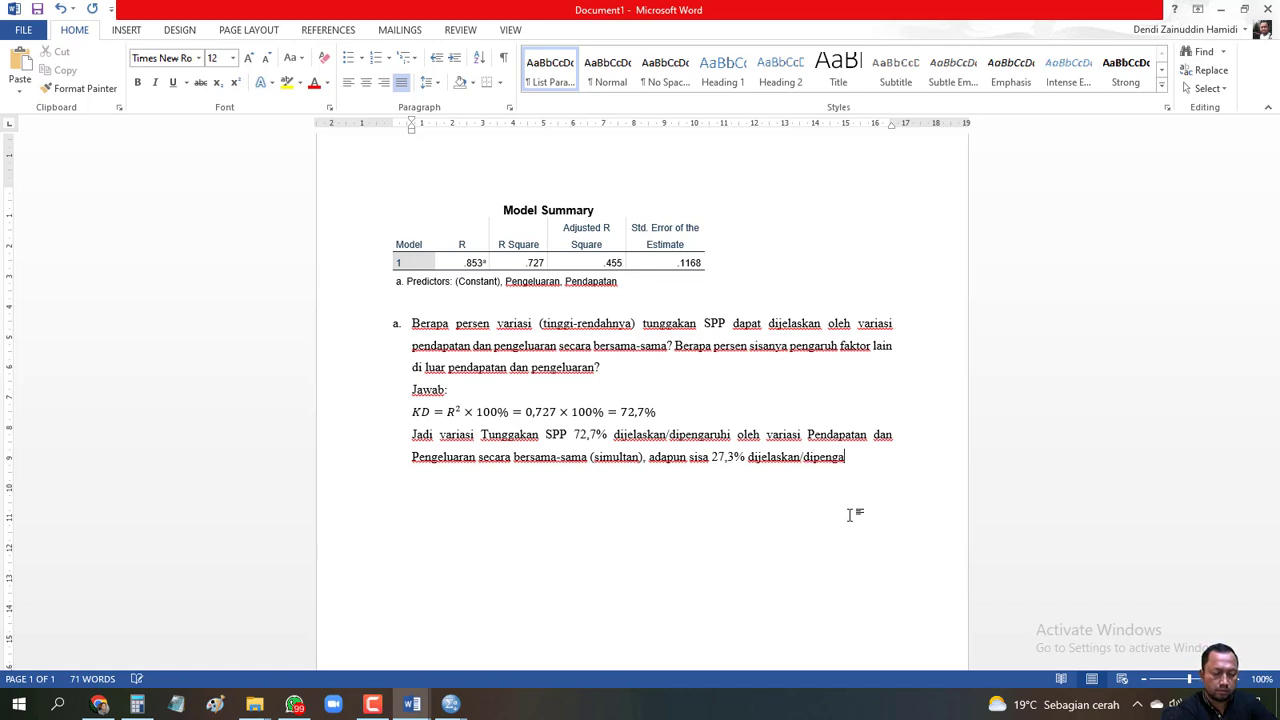
text(ruhi ole)
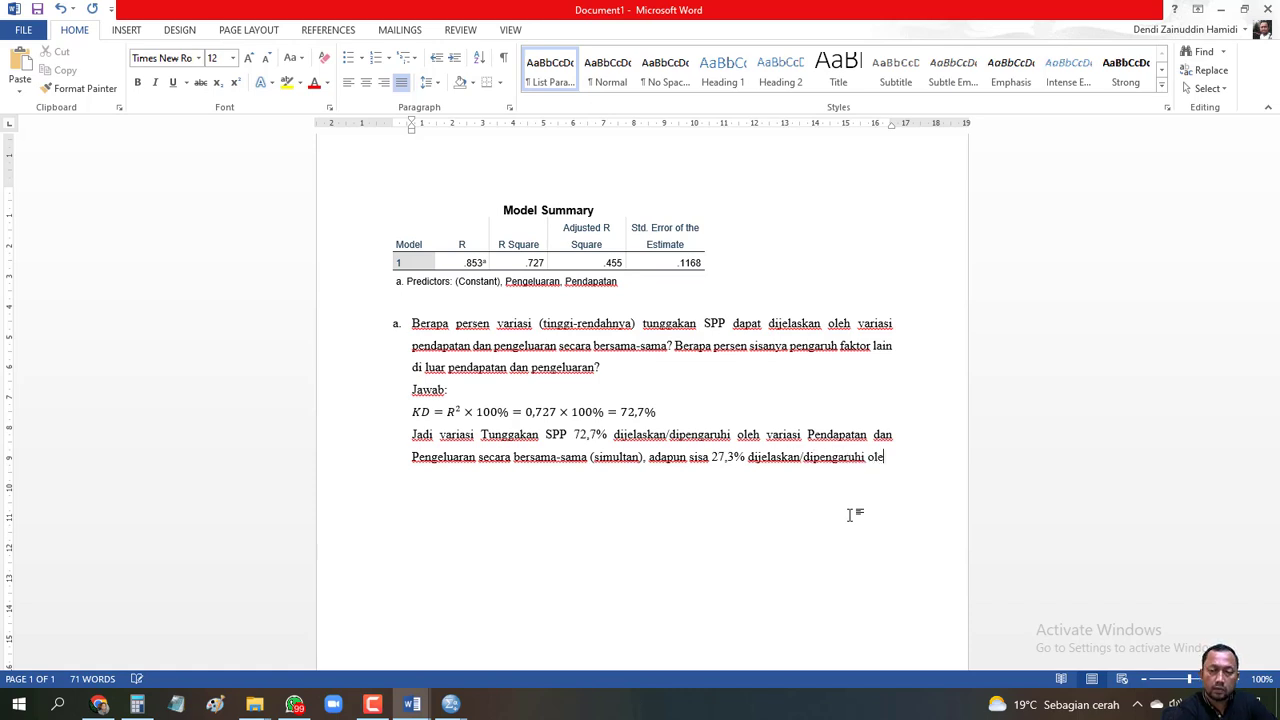
- Add "variabel bebas (faktor) lain" after "dijelaskan/dipengaruhi oleh" in the concluding sentence
text(h varia)
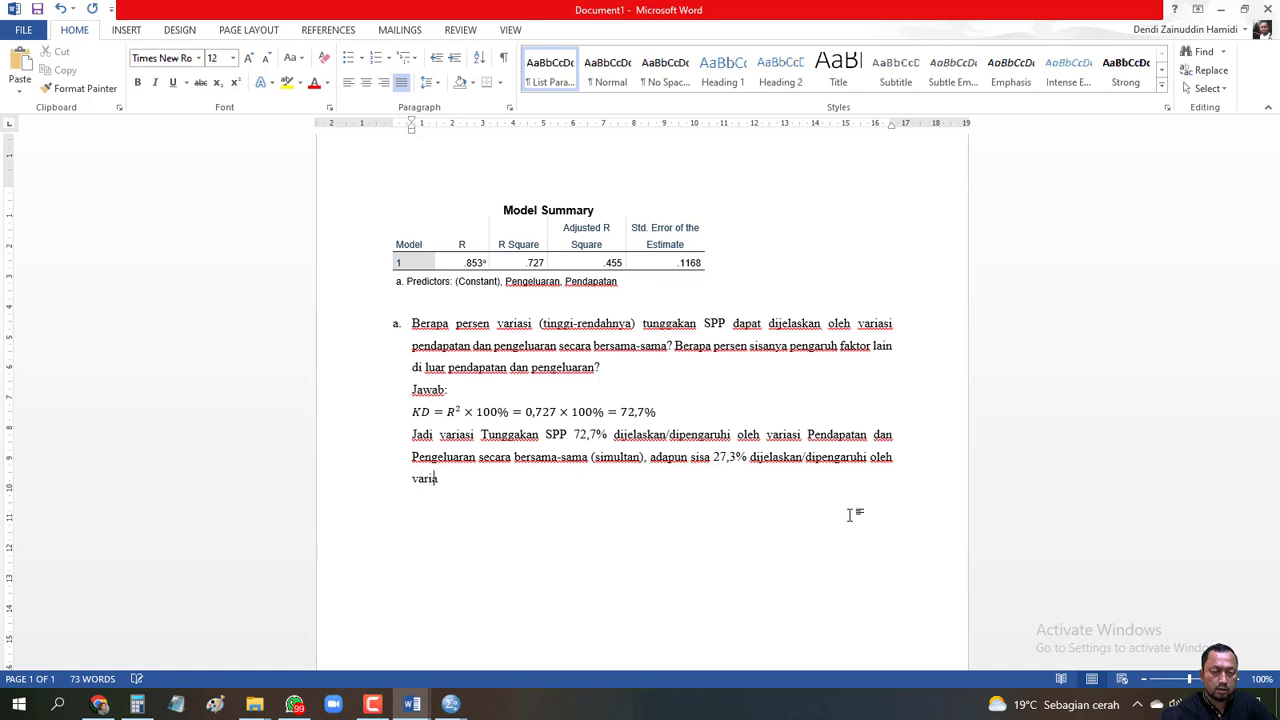
text(bel beba)
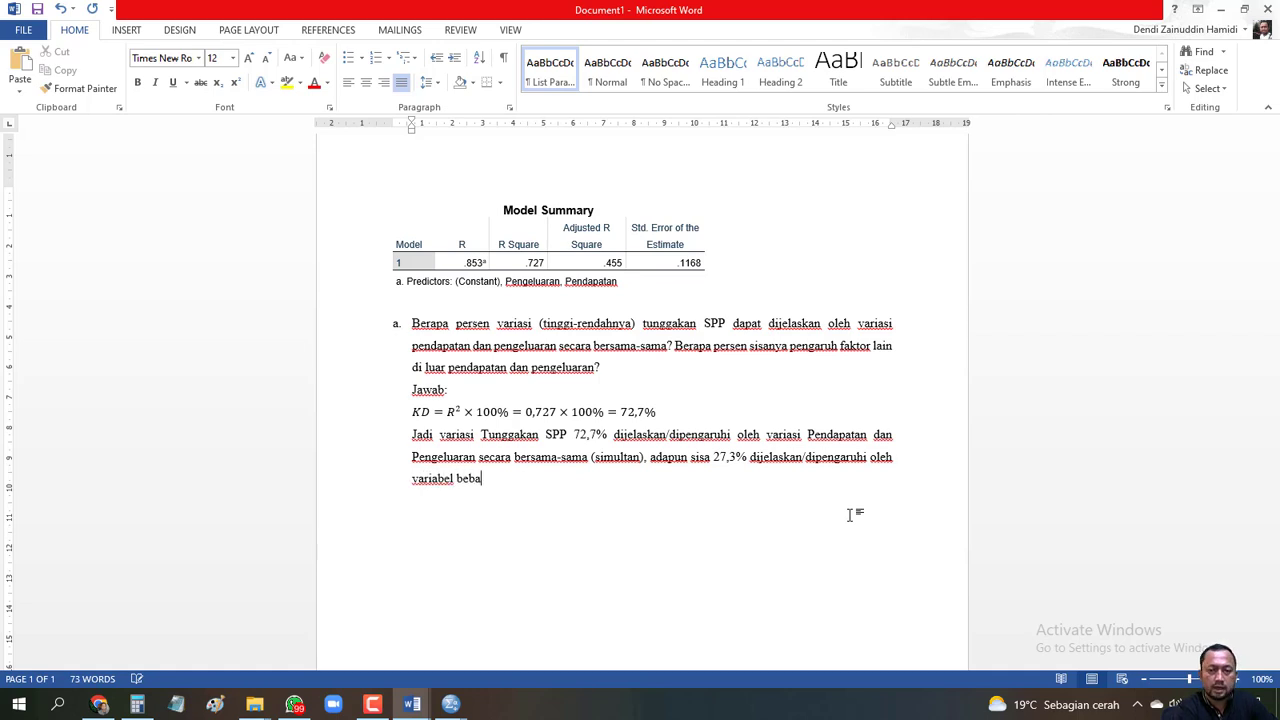
text(s (d)
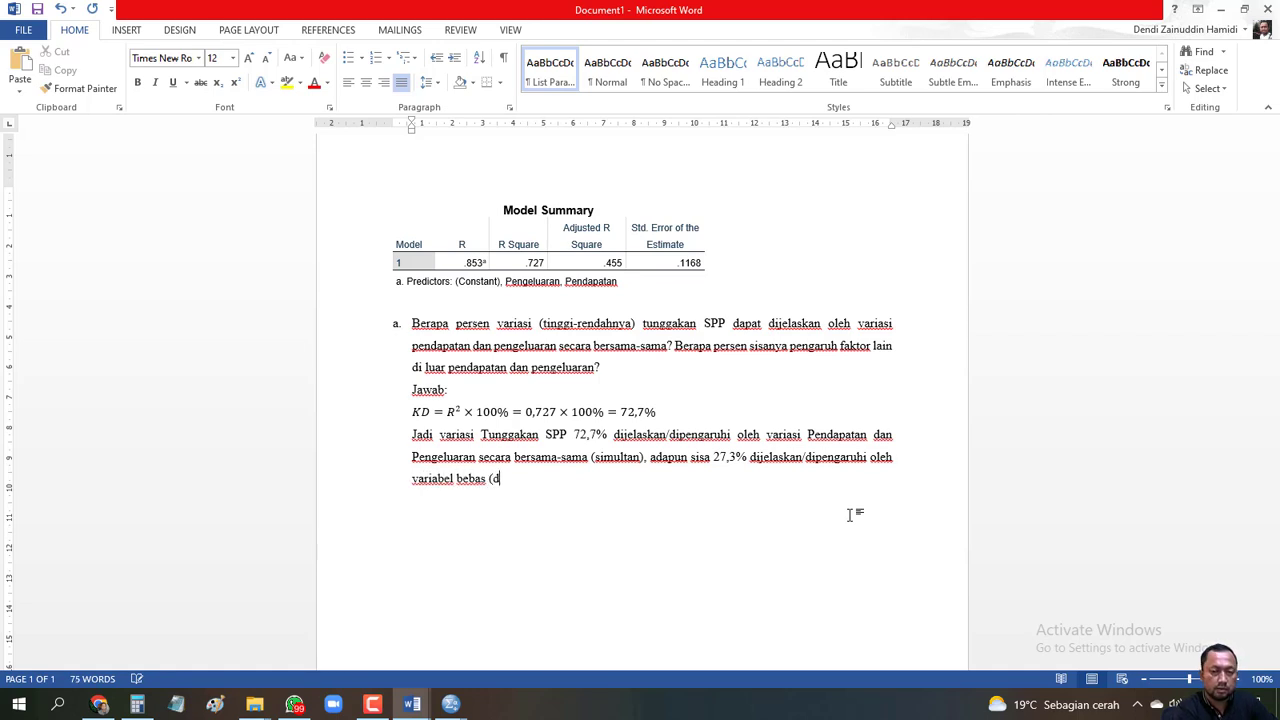
key(BackSpace)
text(fakto)
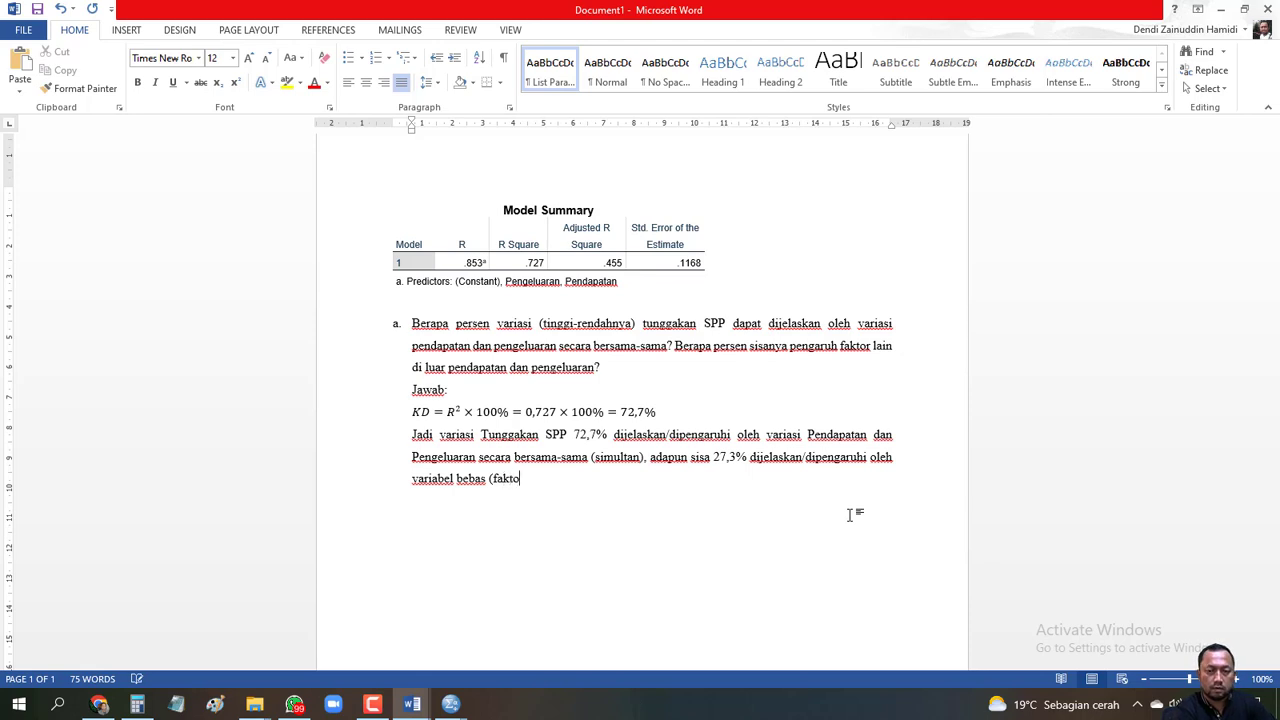
text(r) lain )
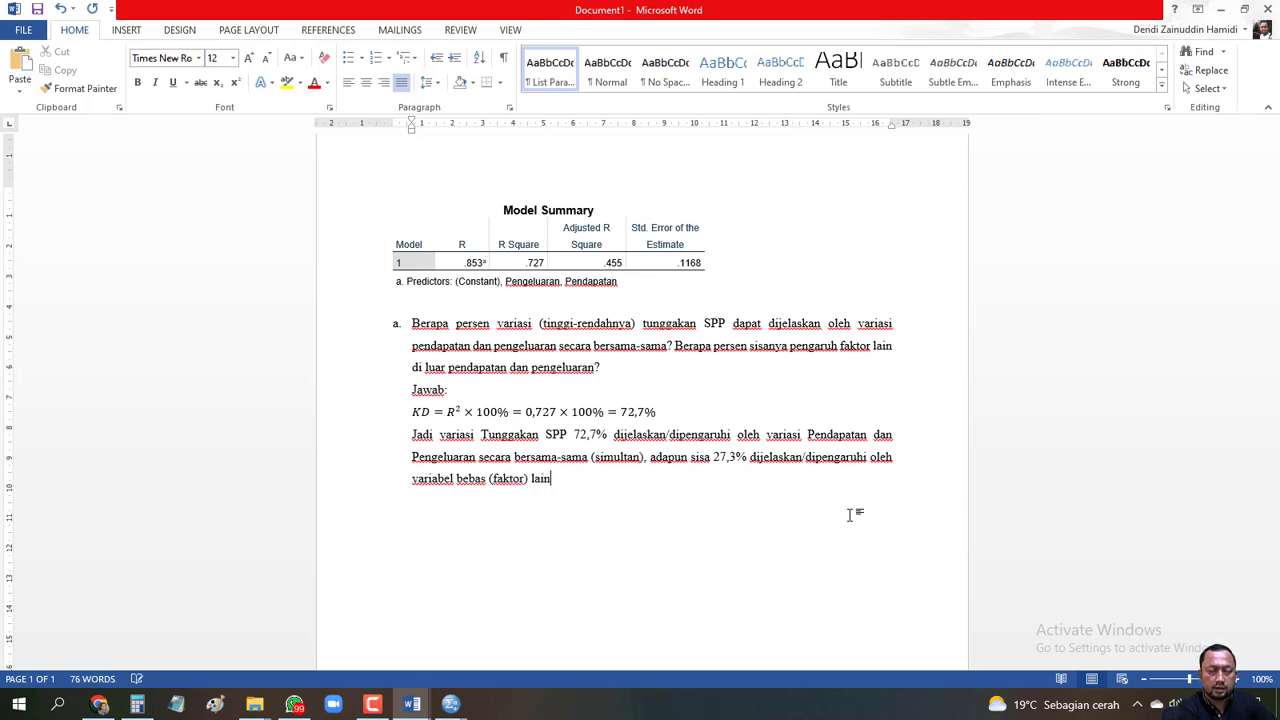
- Finish the concluding sentence of answer a with "di luar Pendapatan dan Pengeluaran."
text(di lua)
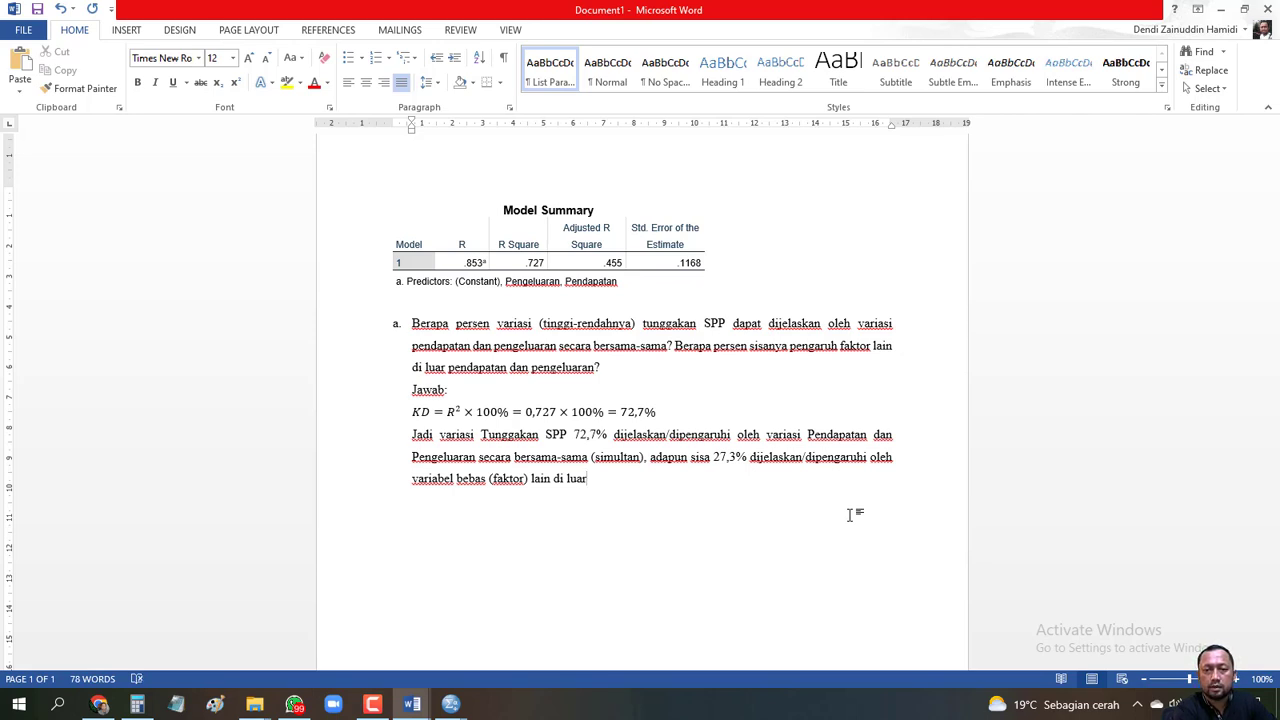
text(r)
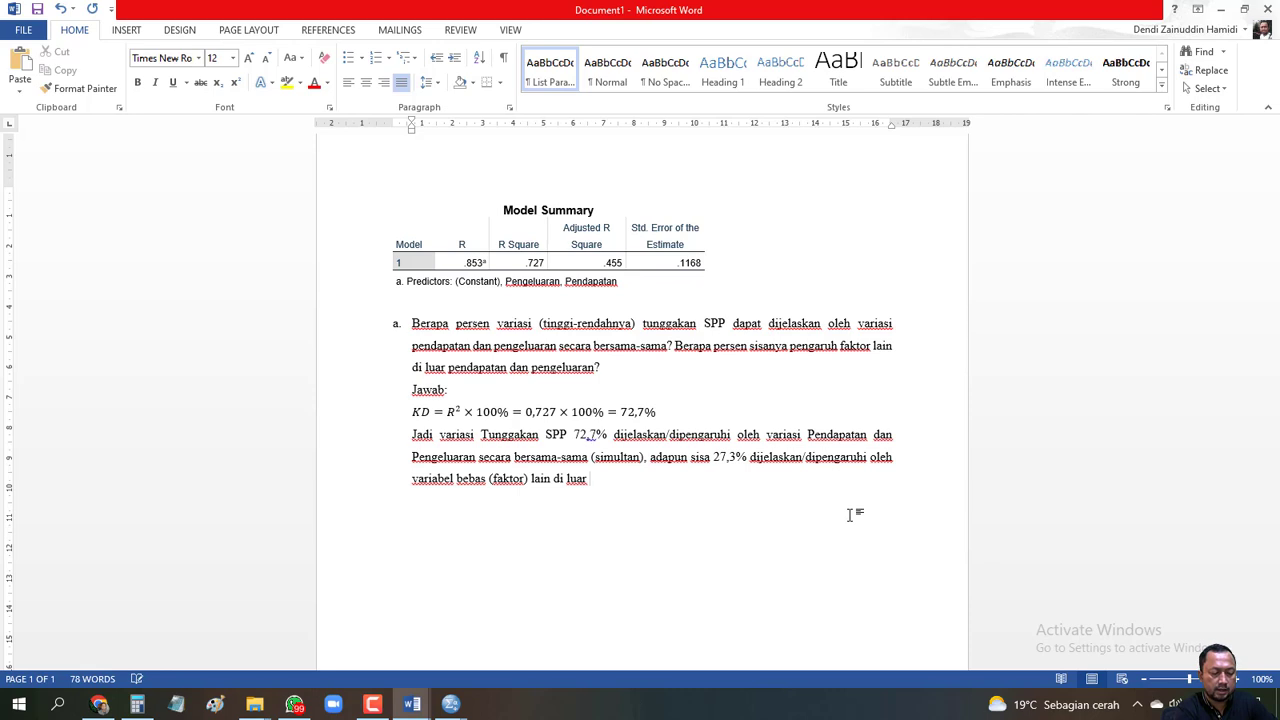
text(Pend)
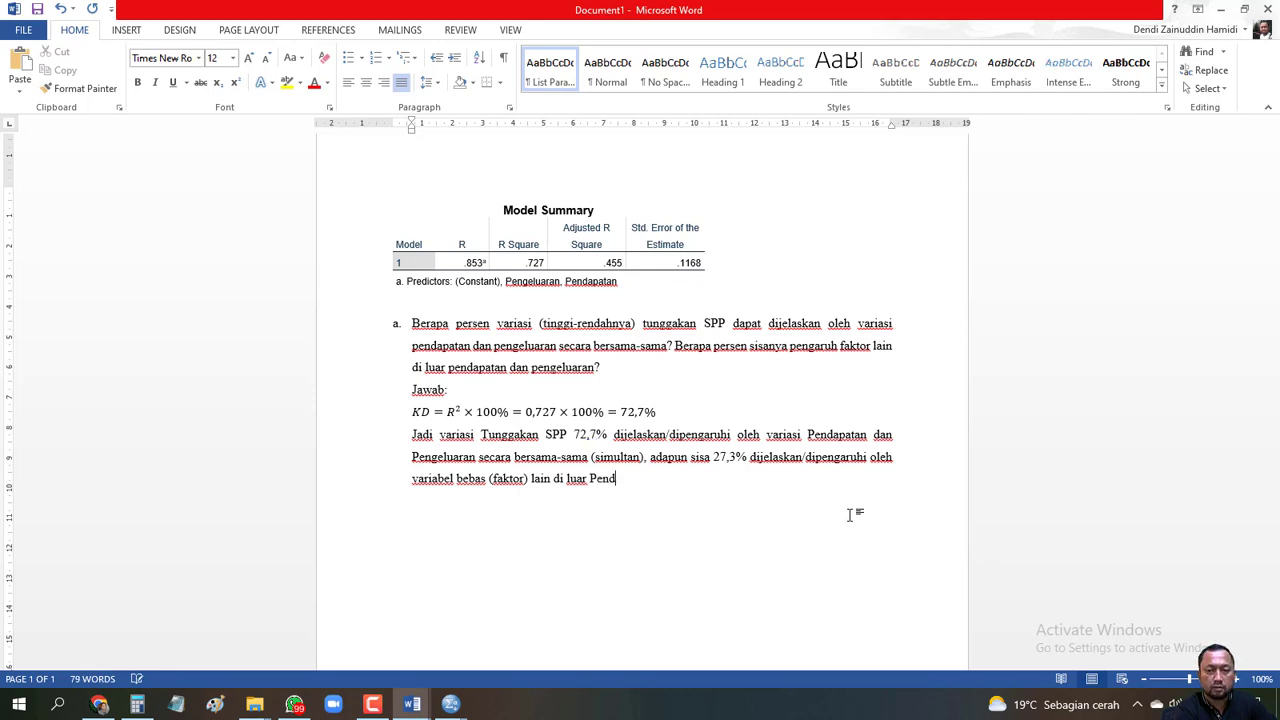
text(apatan )
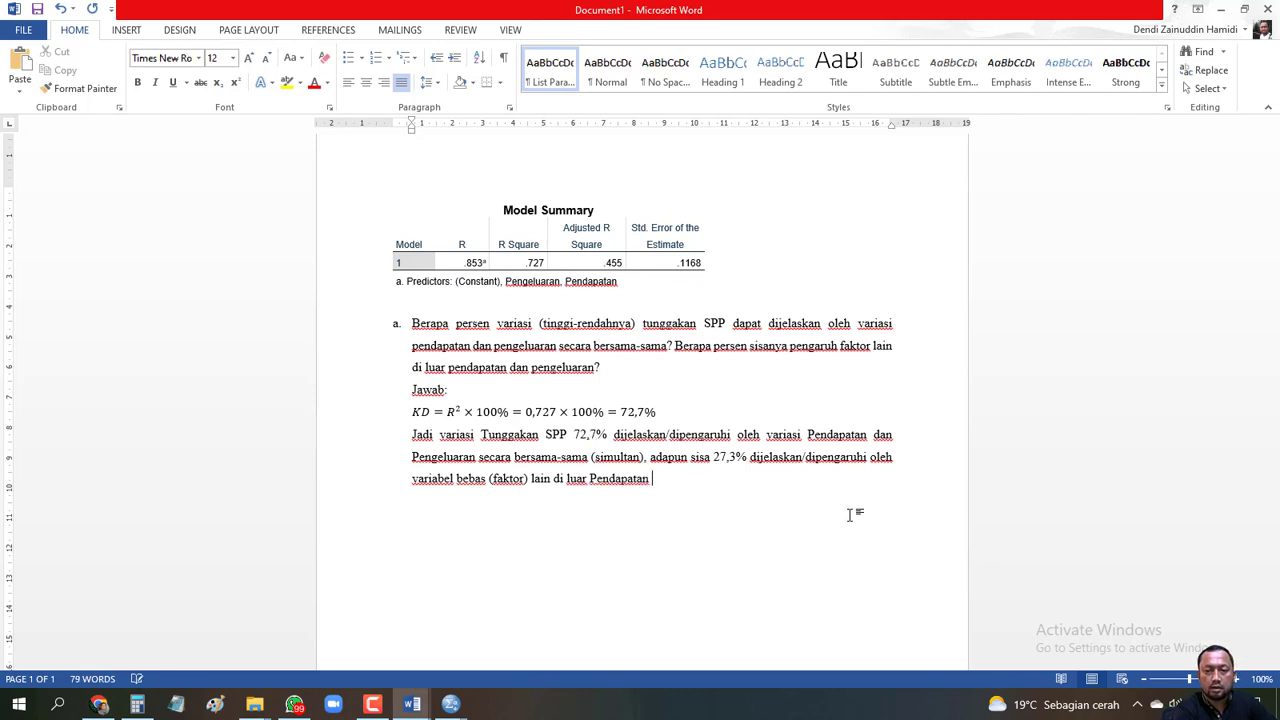
text(dan Pe)
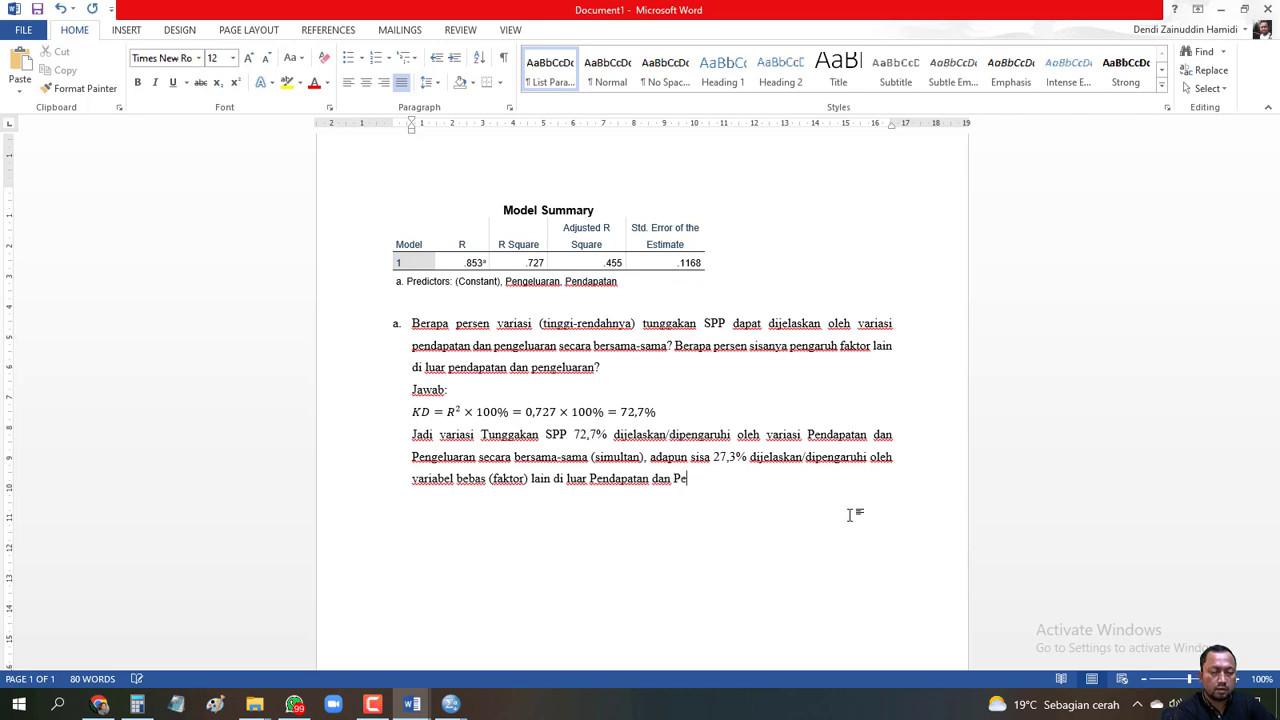
text(ngeluaran.)
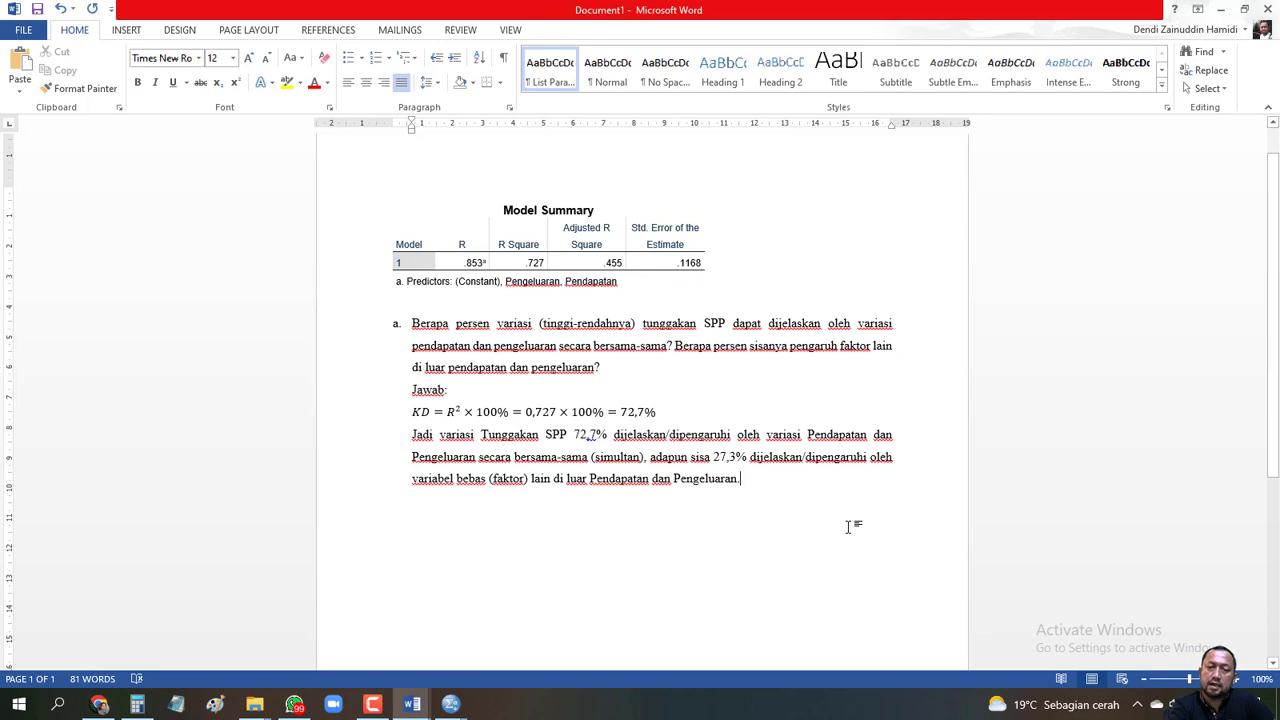
- Copy question b about the multiple linear regression model from the UAS exam document into Document1 below answer a
key(Return)
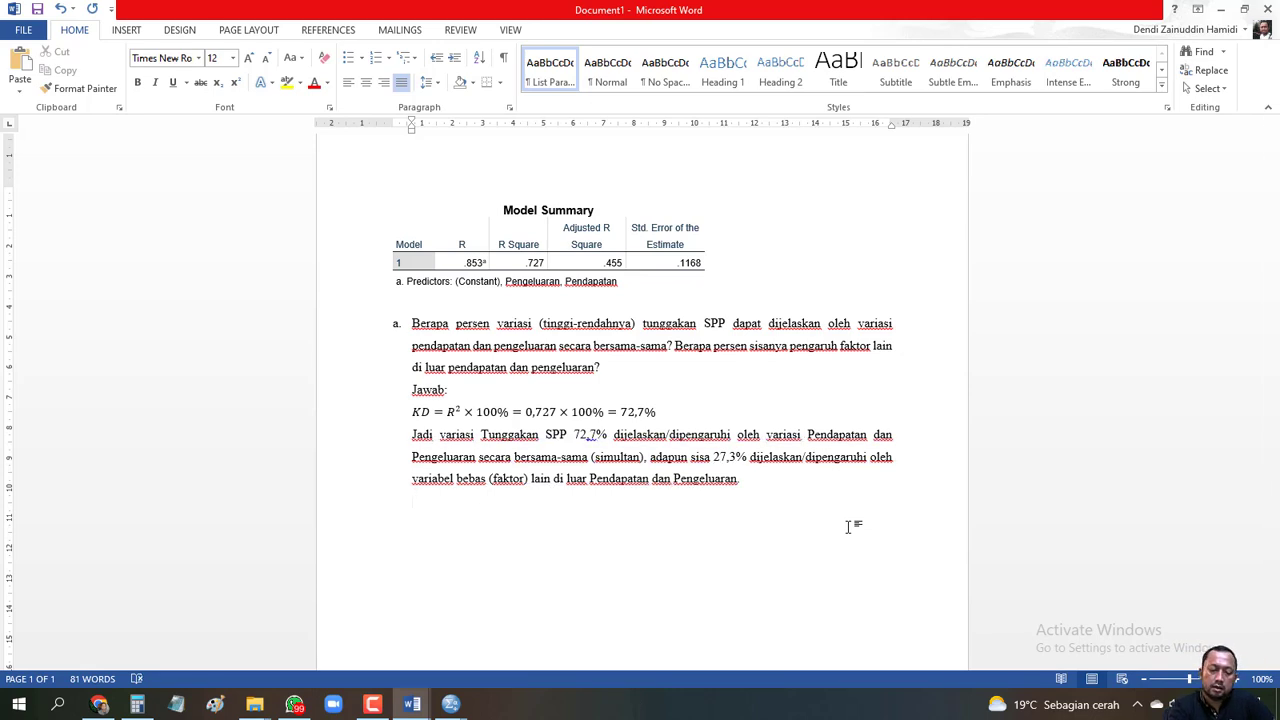
key(BackSpace)
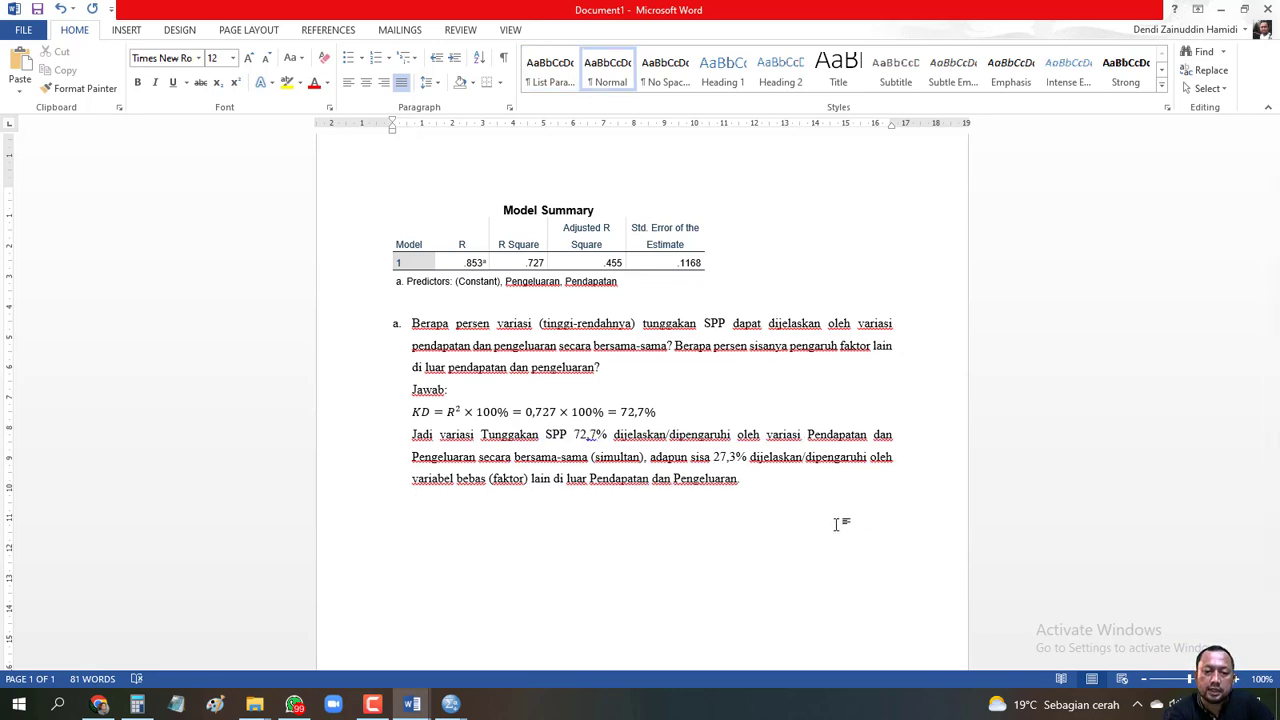
mouse_move(420, 705)
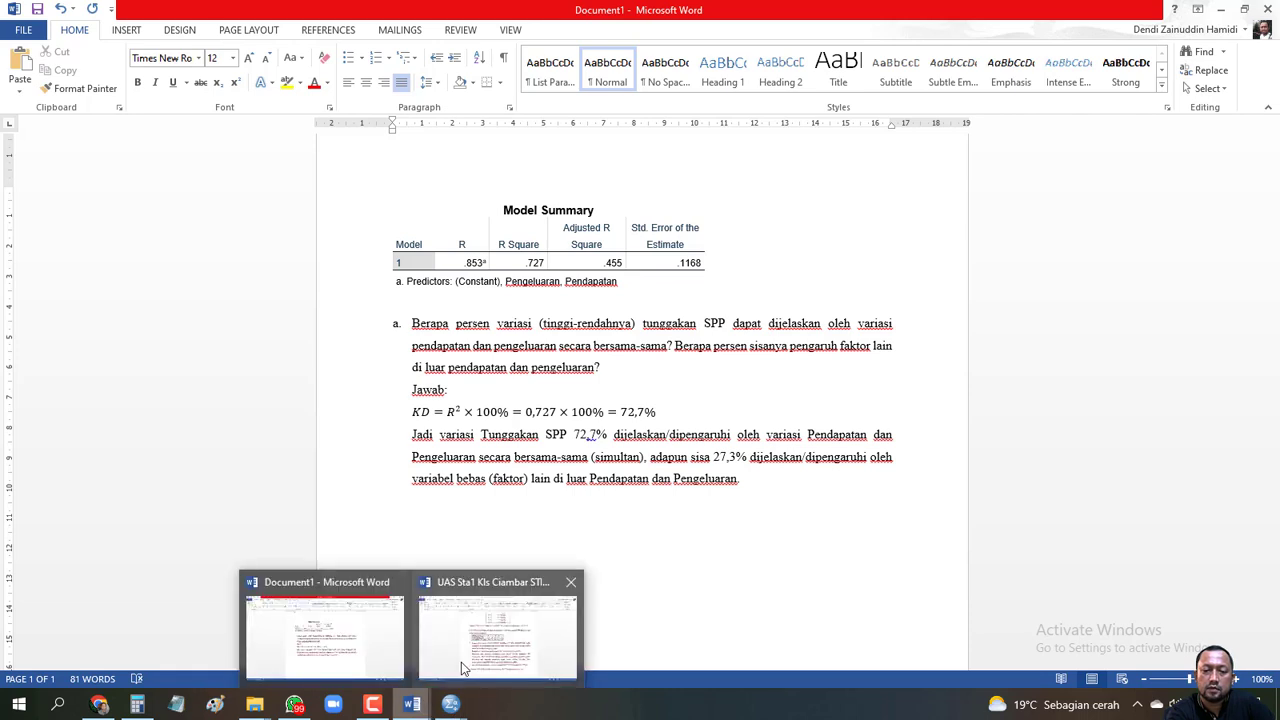
click(476, 660)
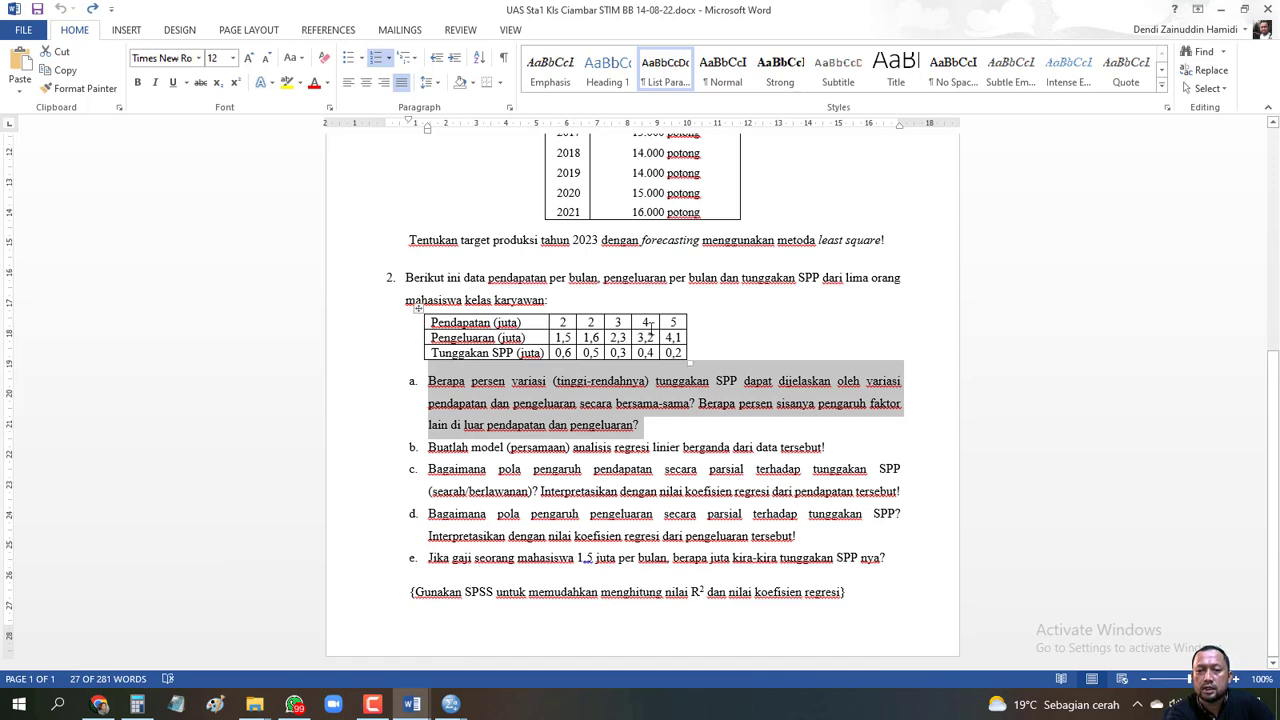
key(alt+Tab)
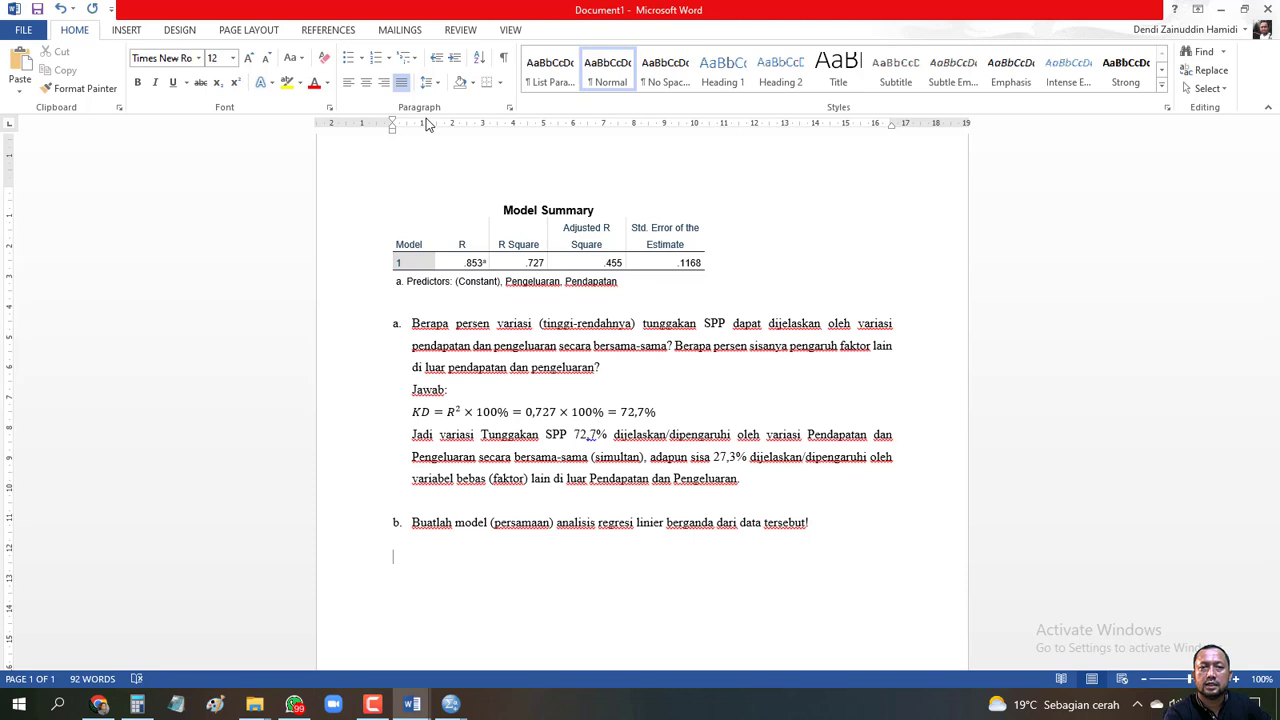
- Insert an equation below question b and begin it with "Y = a +"
key(alt+equal)
text(Y )
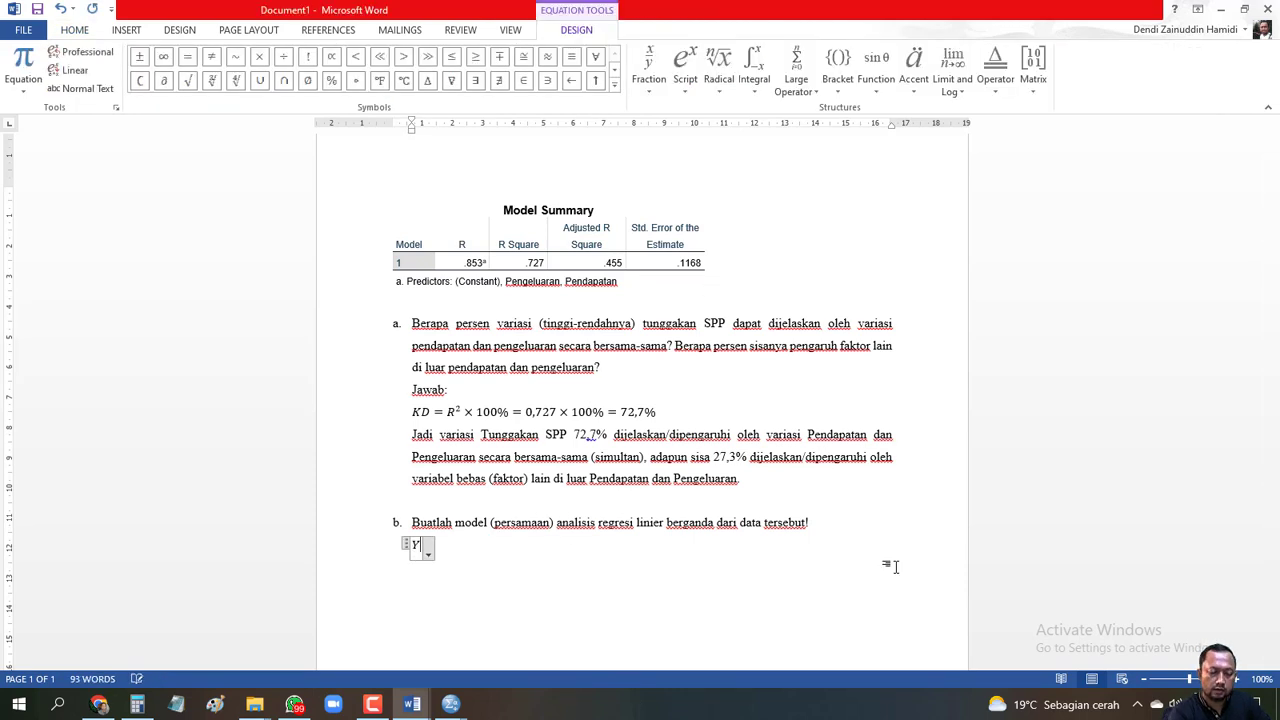
text(= )
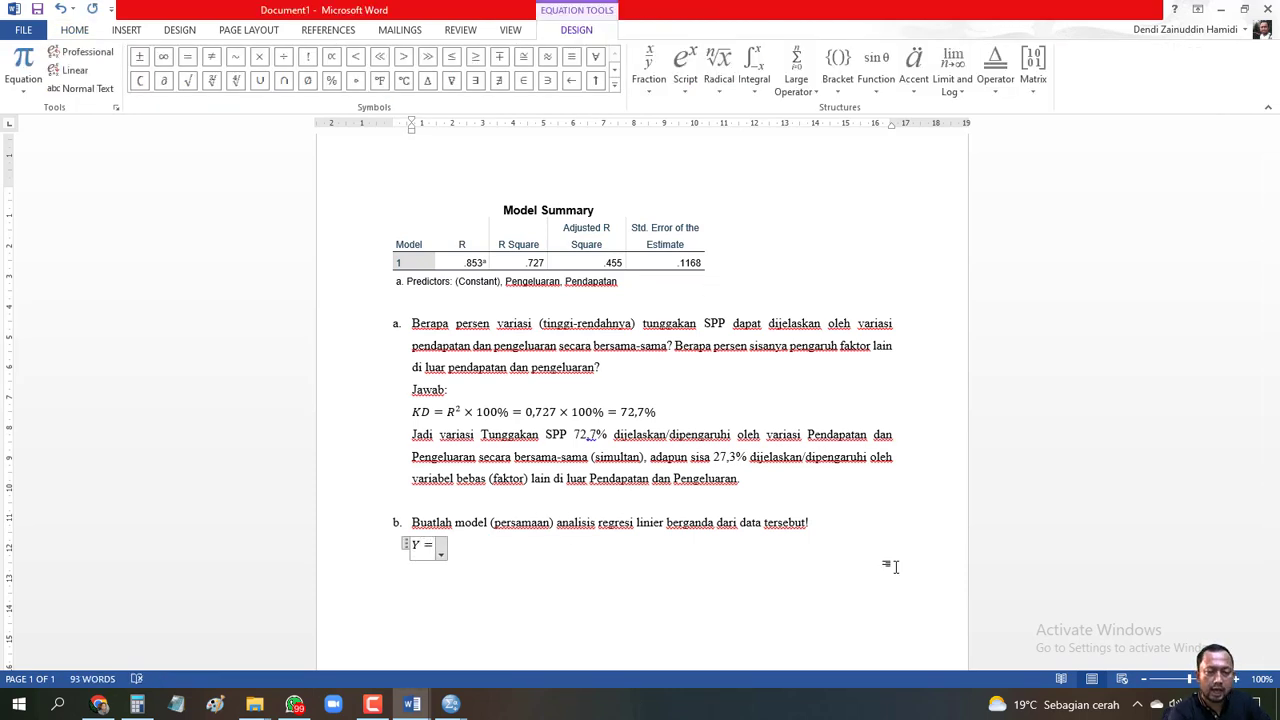
text(a )
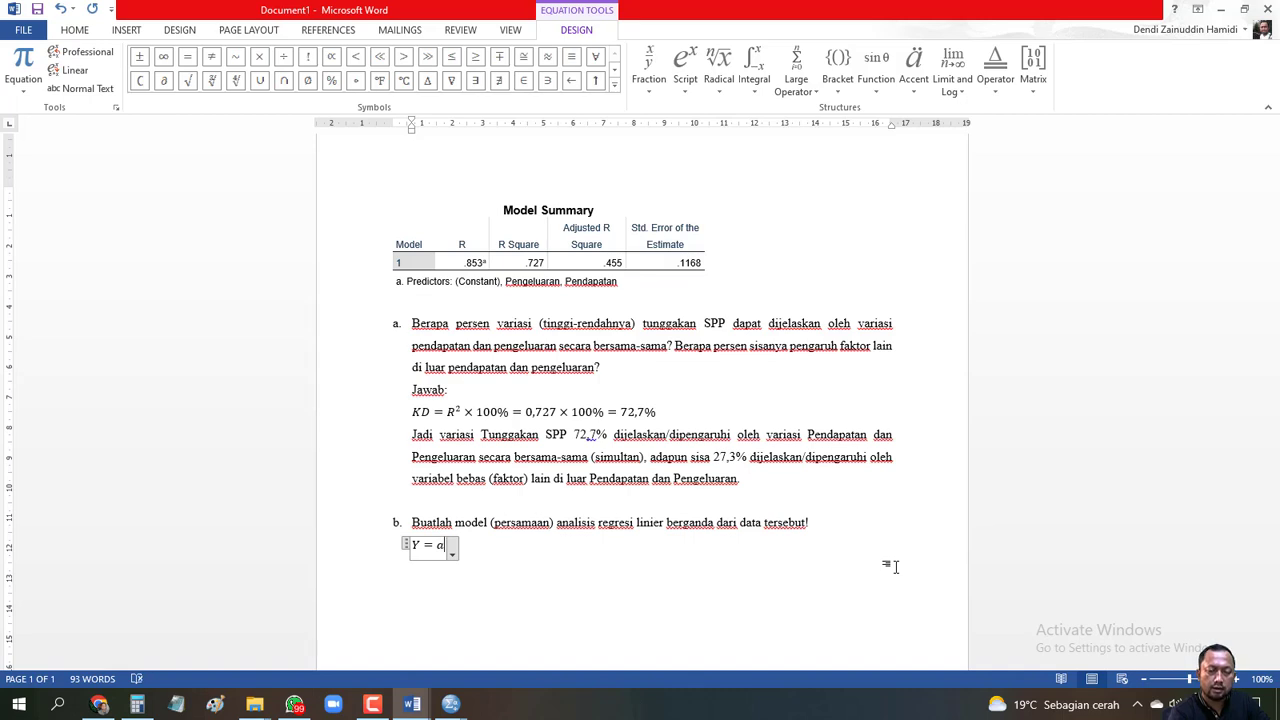
text(+)
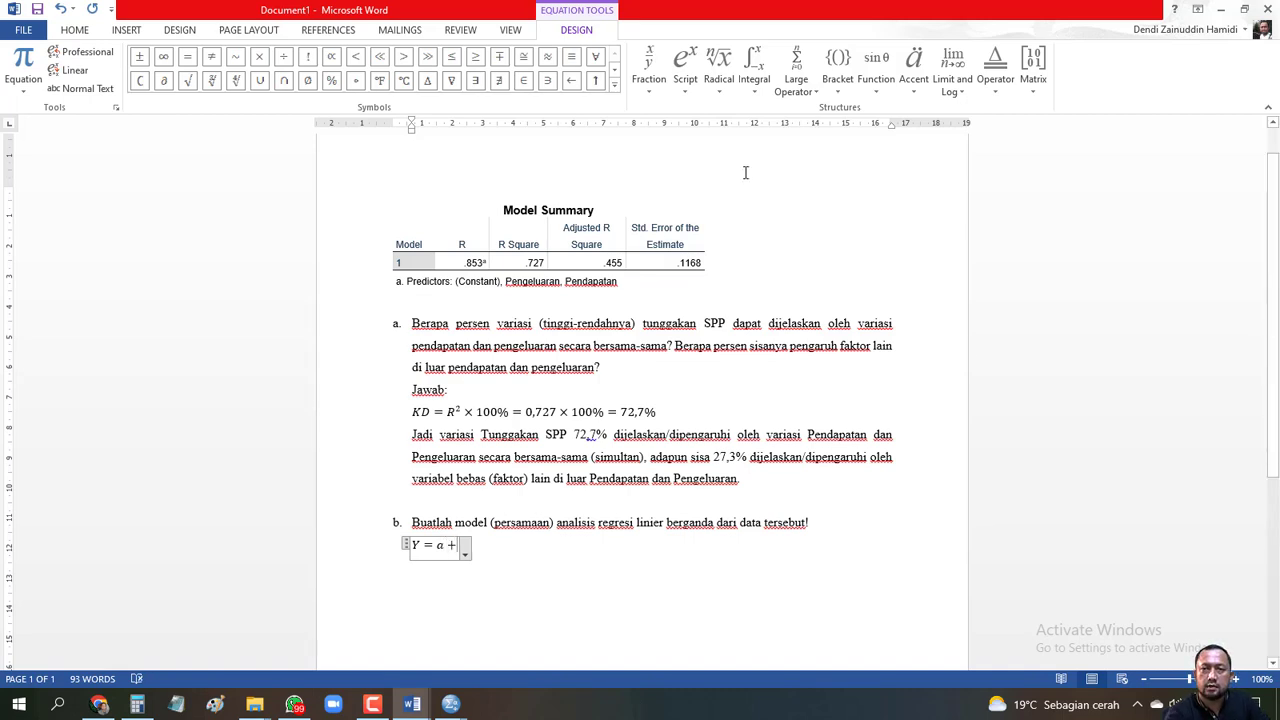
- Complete the regression equation with b1X1 + b2X2, setting the 1s and 2s as subscripts
text(1X1)
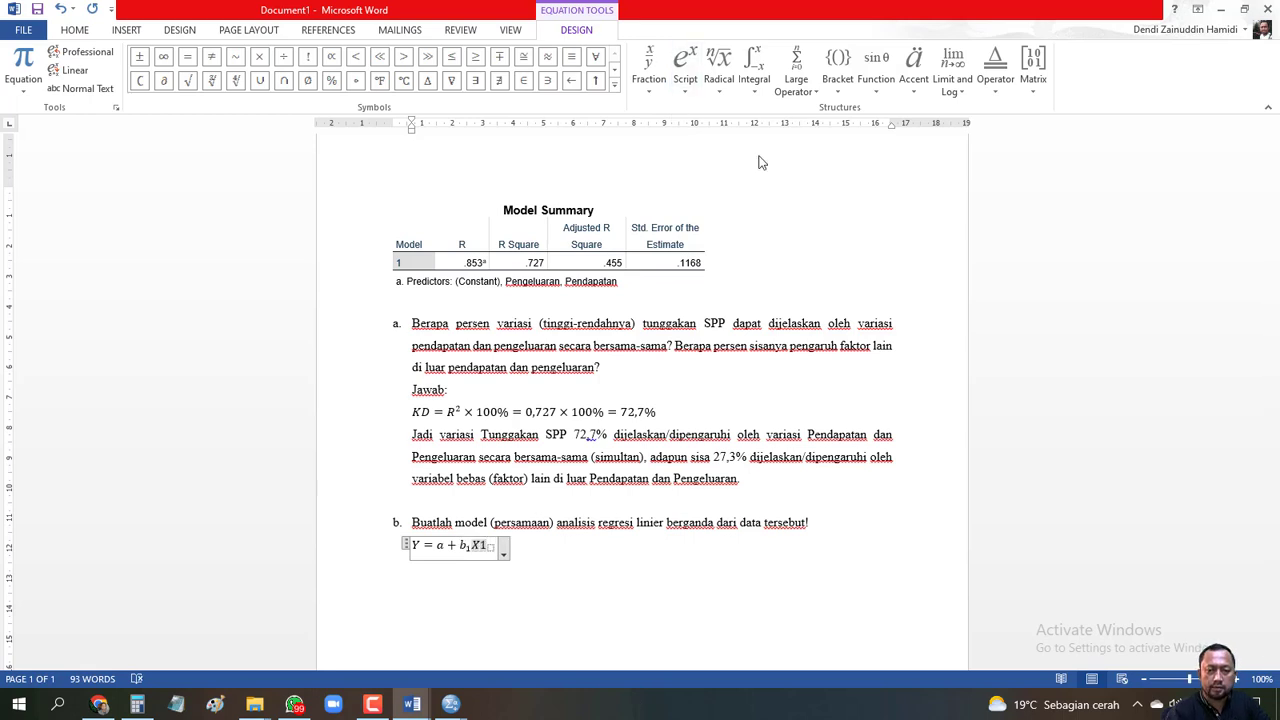
key(BackSpace)
key(Right)
text(1)
key(Right)
text(+ )
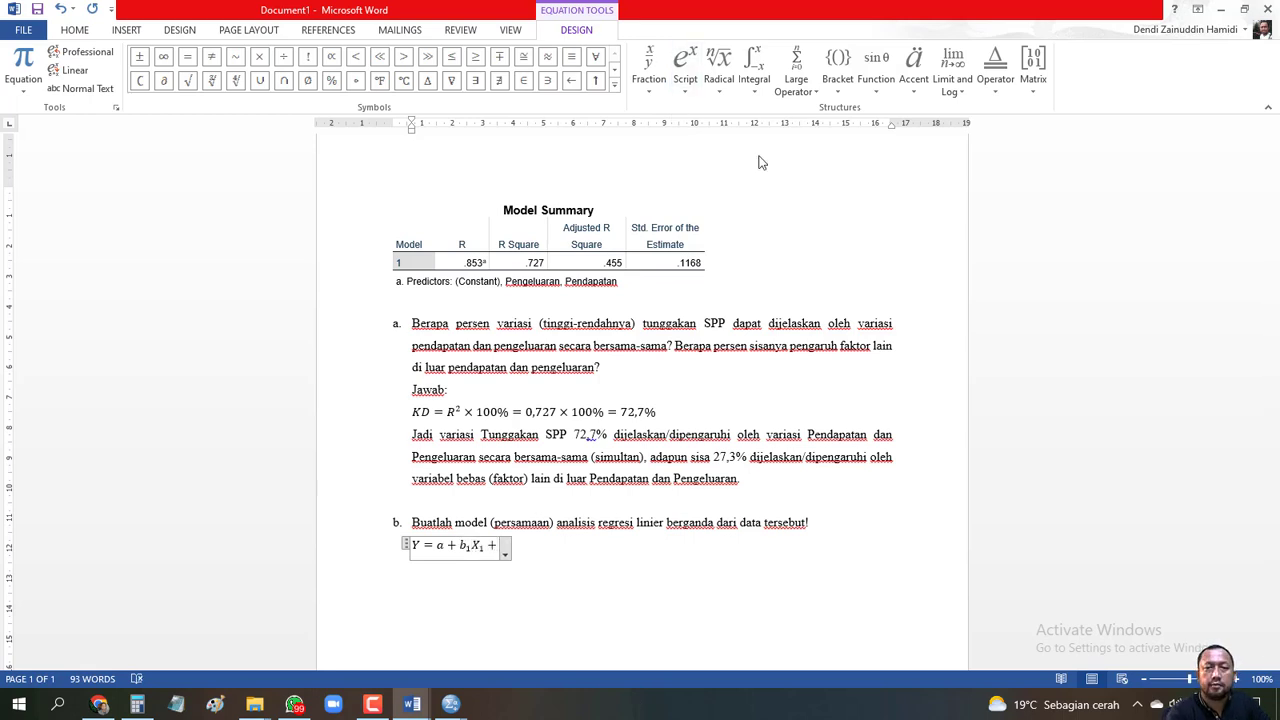
text(b2)
text(2)
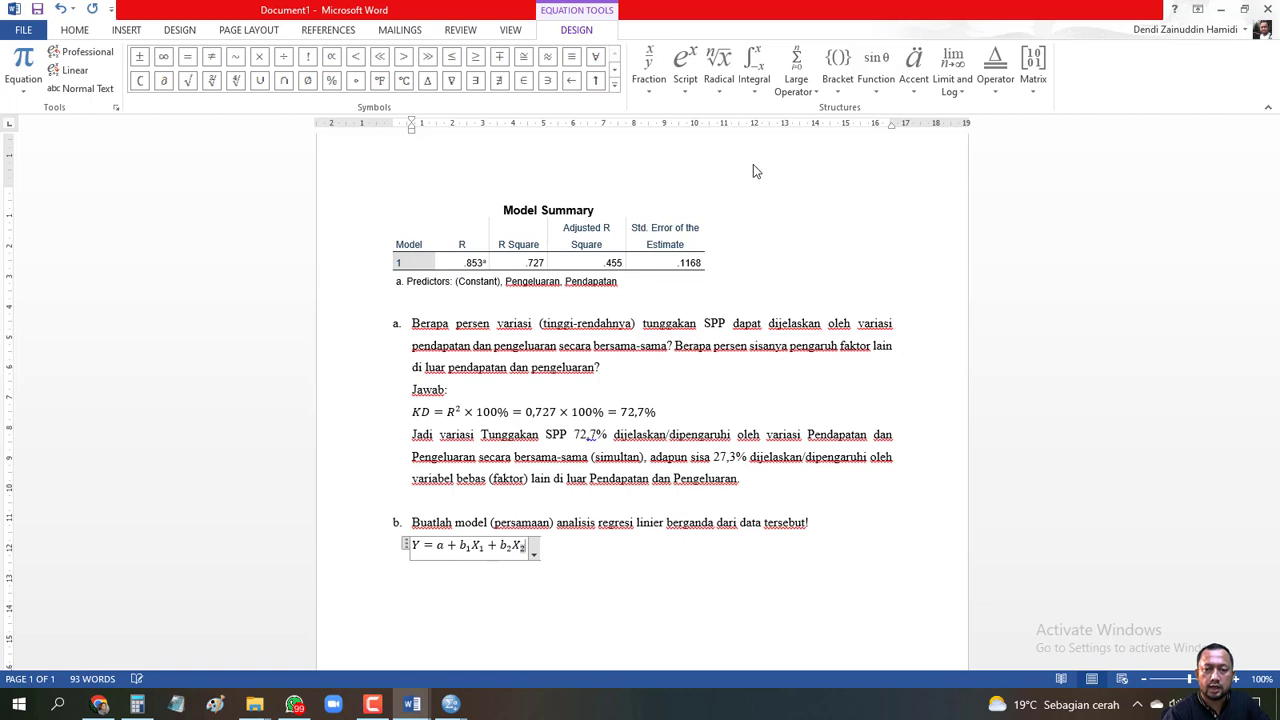
key(Right)
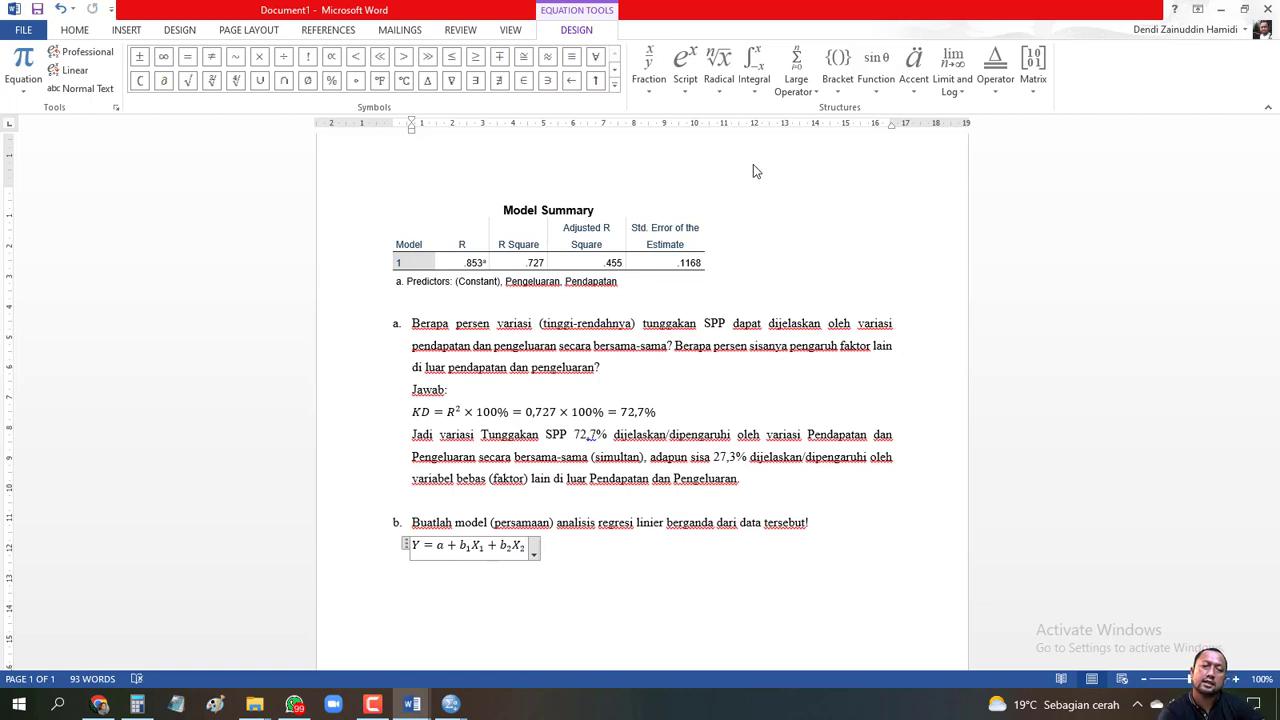
- Duplicate the equation Y = a + b1X1 + b2X2 on the line below and place the cursor beside its "a"
click(605, 540)
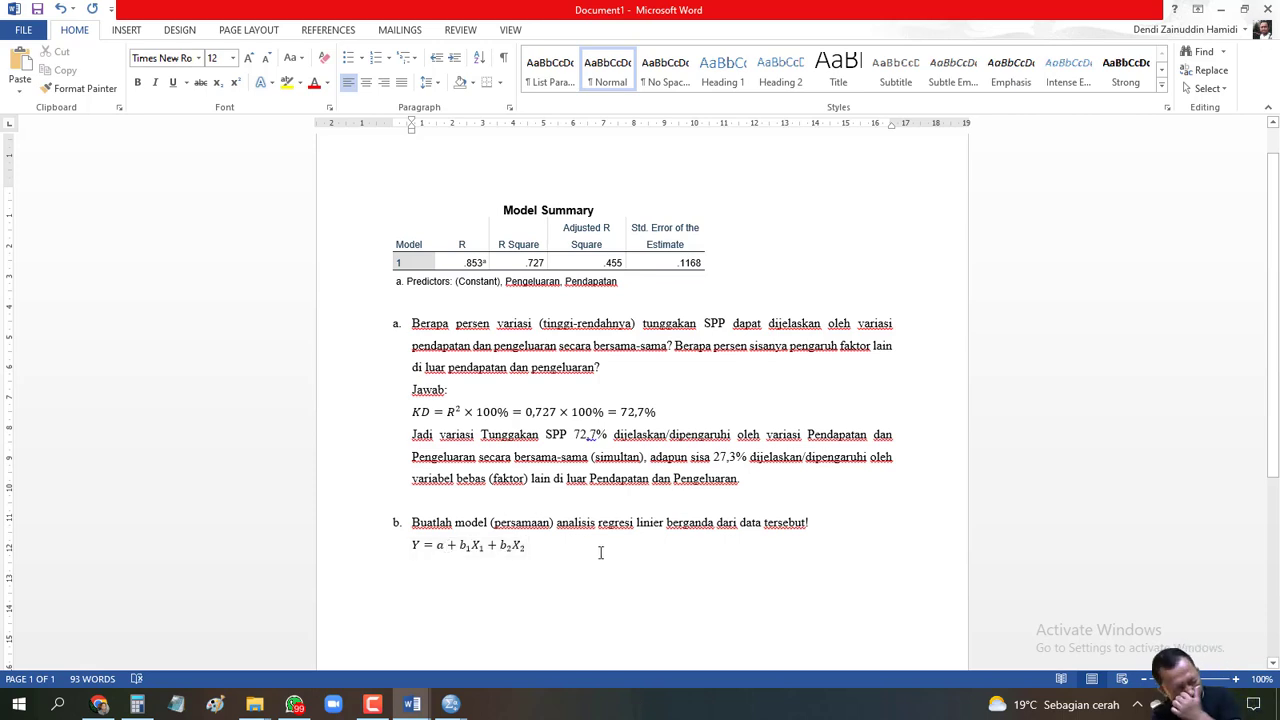
text(Y = a + b1X1 + b2X2)
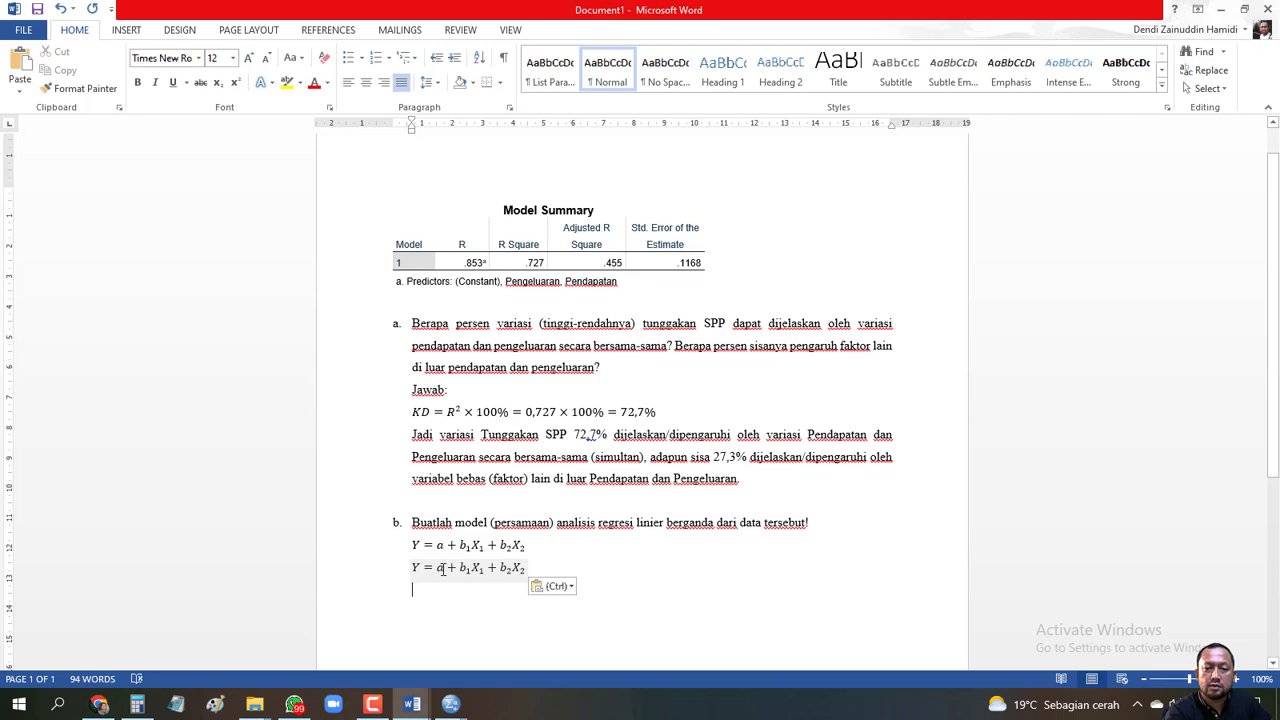
click(445, 568)
- Switch to the SPSS output and view the Coefficients table with the constant, Pendapatan and Pengeluaran values
mouse_move(450, 704)
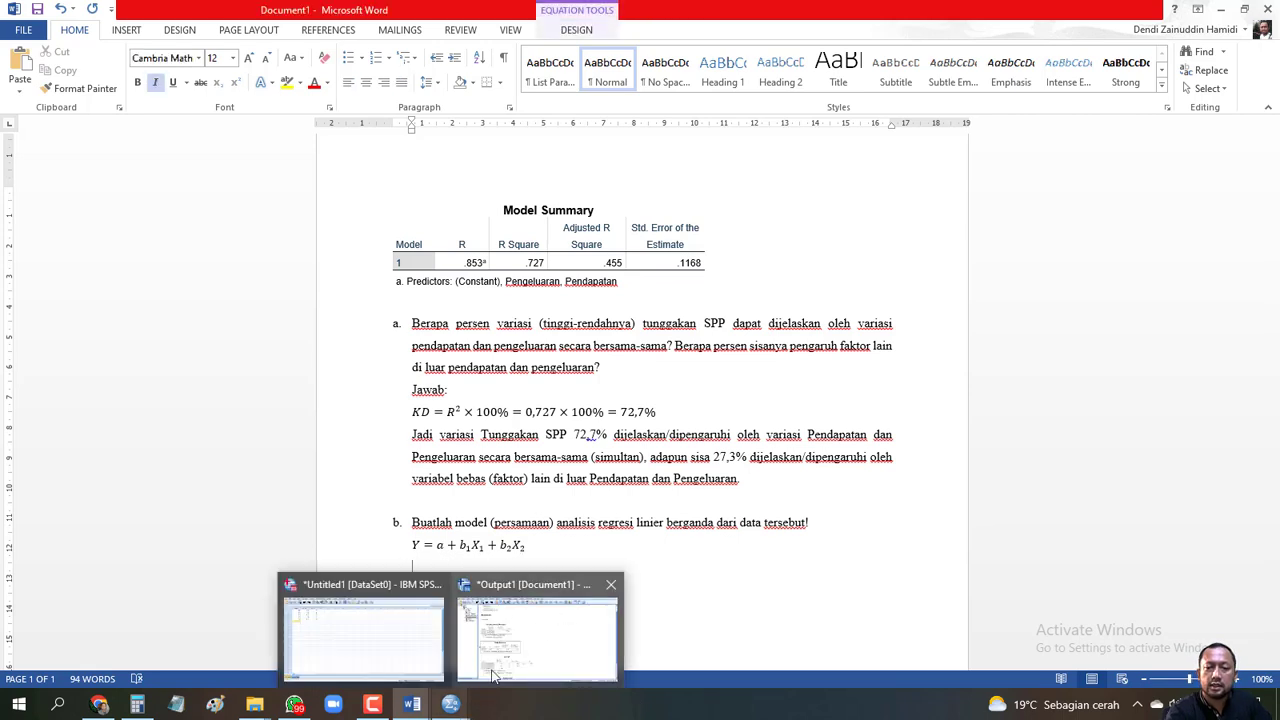
click(548, 632)
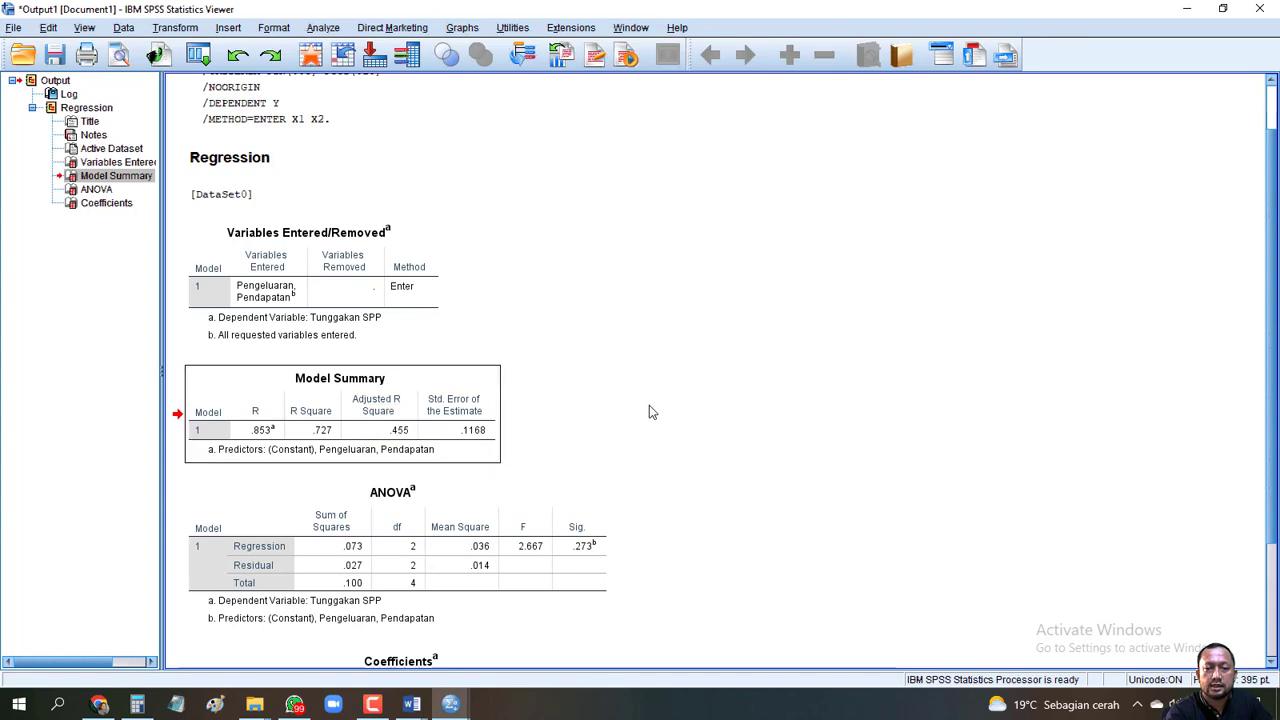
scroll(649, 408, down, 3)
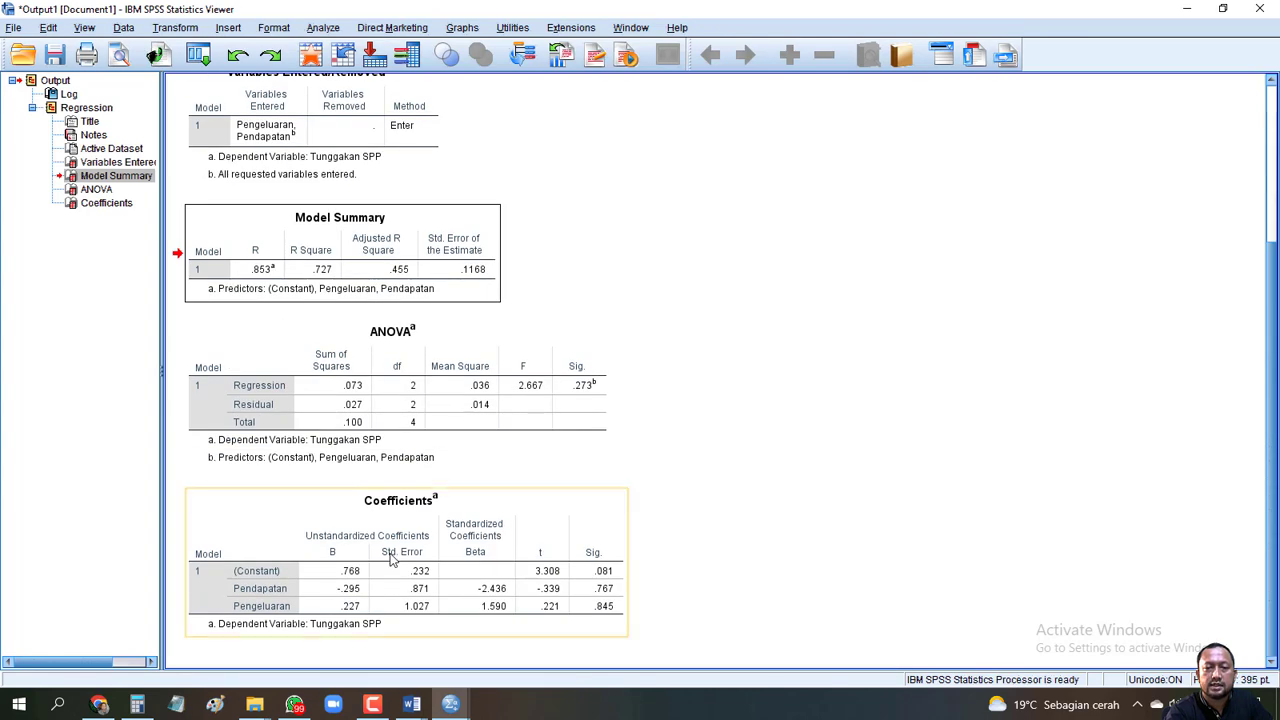
- Copy the Coefficients table from the regression output
scroll(629, 243, up, 4)
scroll(705, 397, down, 4)
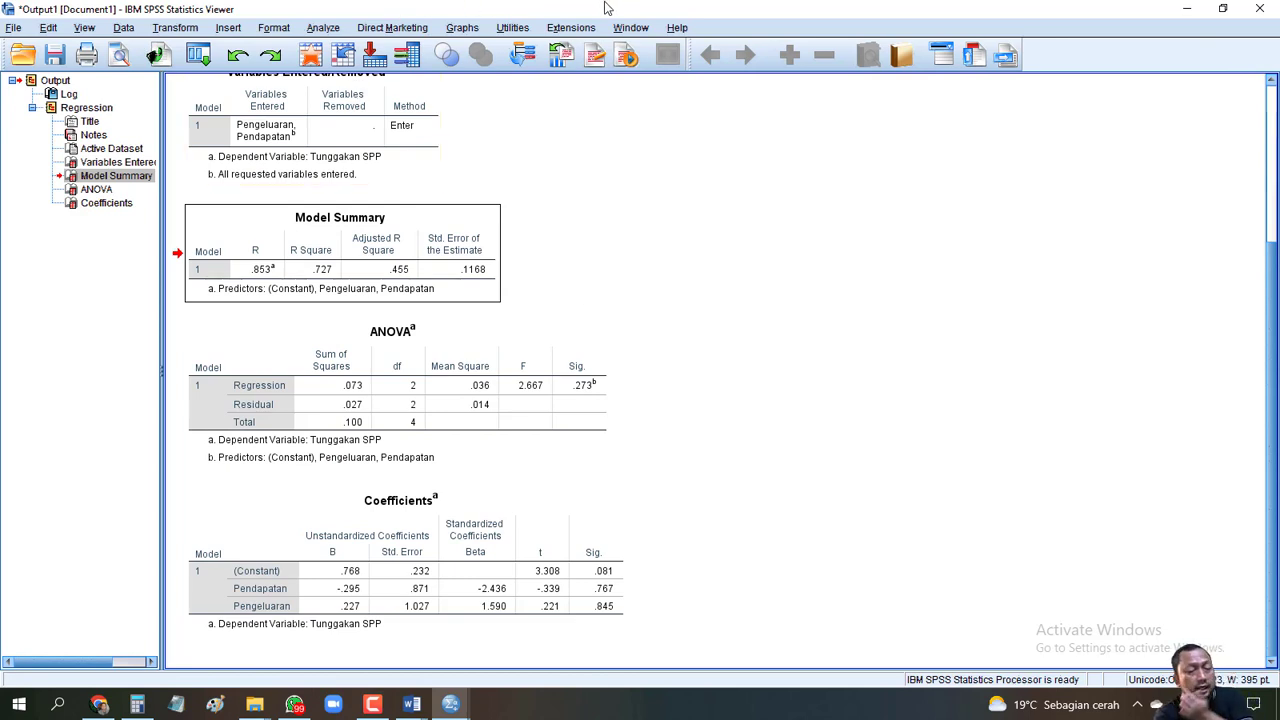
click(413, 553)
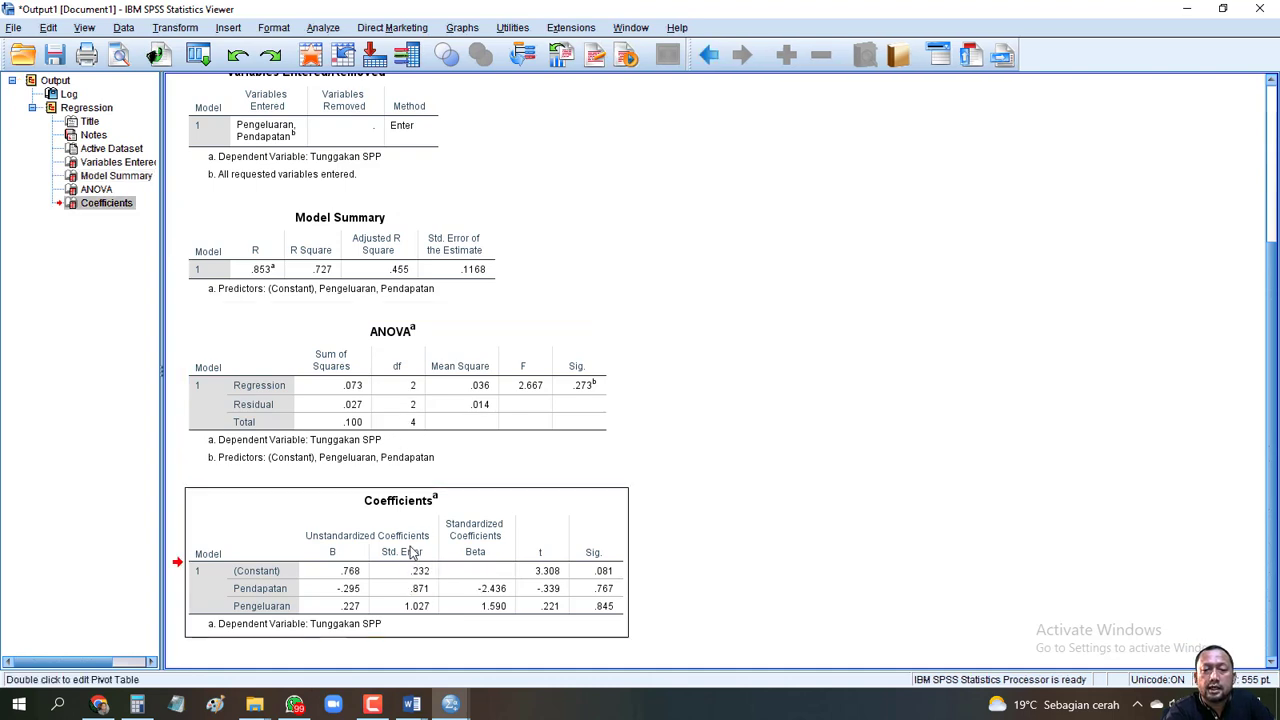
right_click(412, 553)
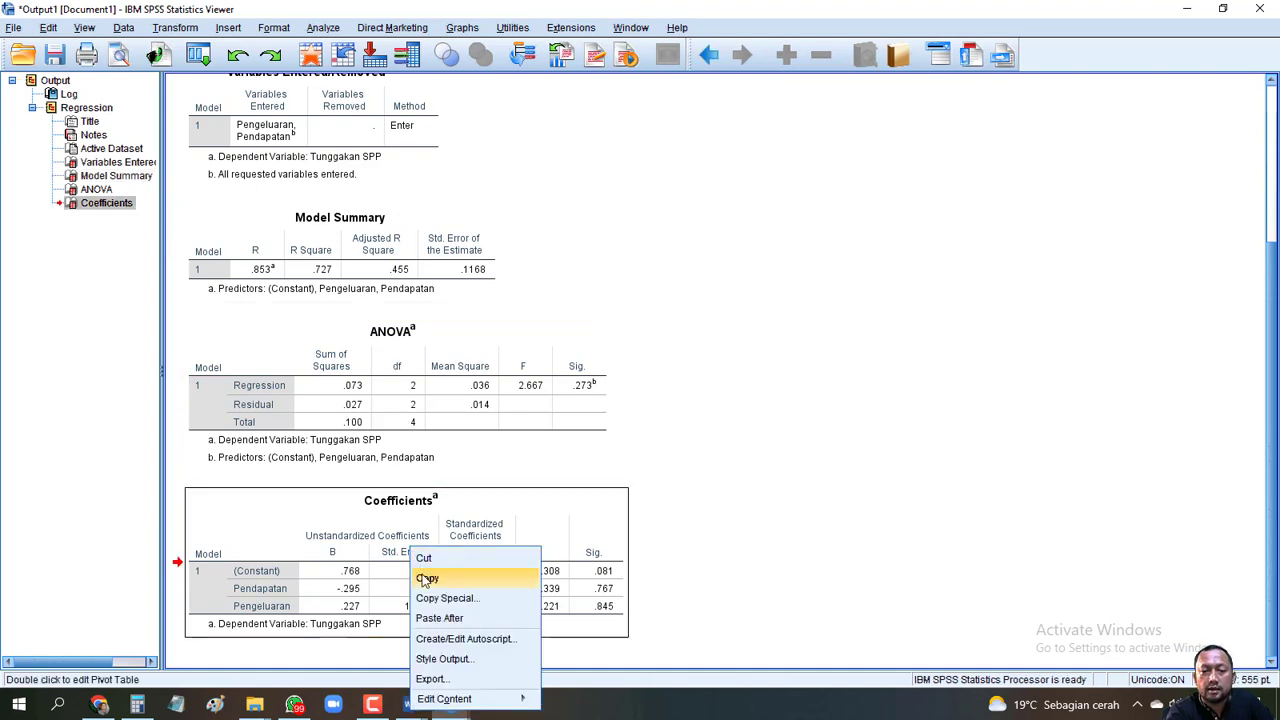
click(426, 579)
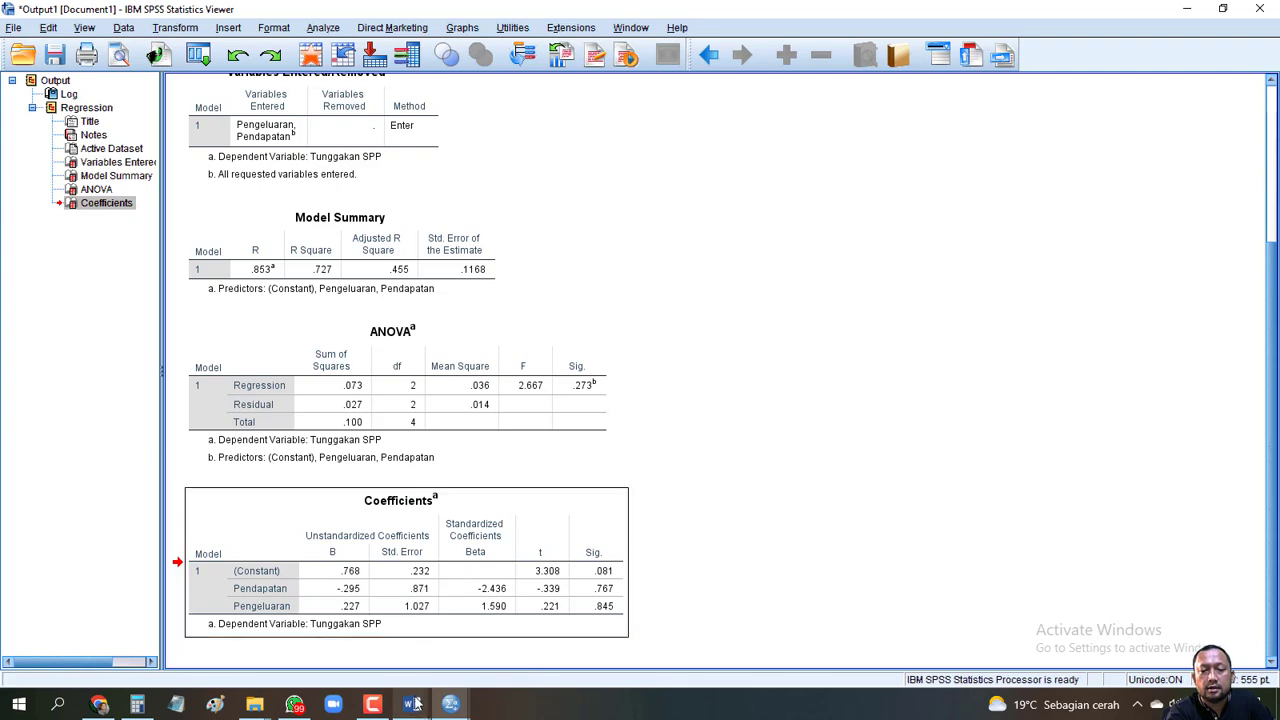
- Switch to Word, paste the Coefficients table between the two equations with source formatting, and remove the extra blank line below it
mouse_move(412, 704)
click(390, 610)
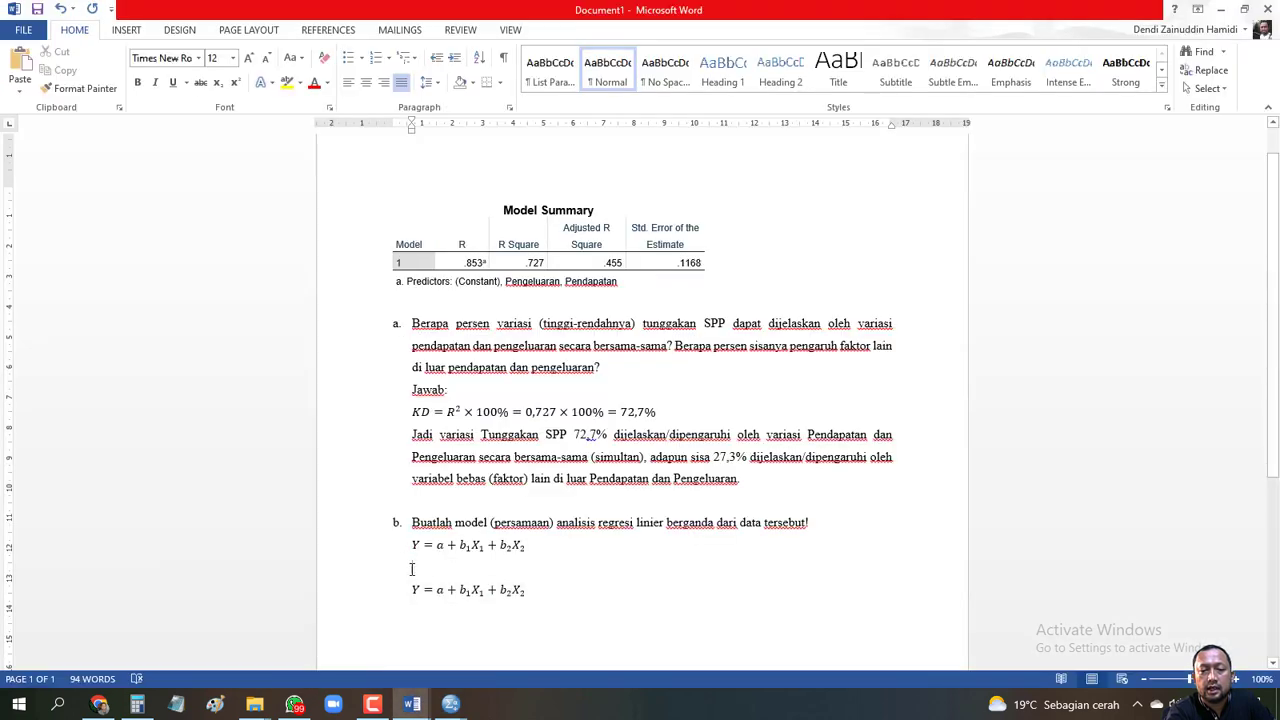
right_click(412, 567)
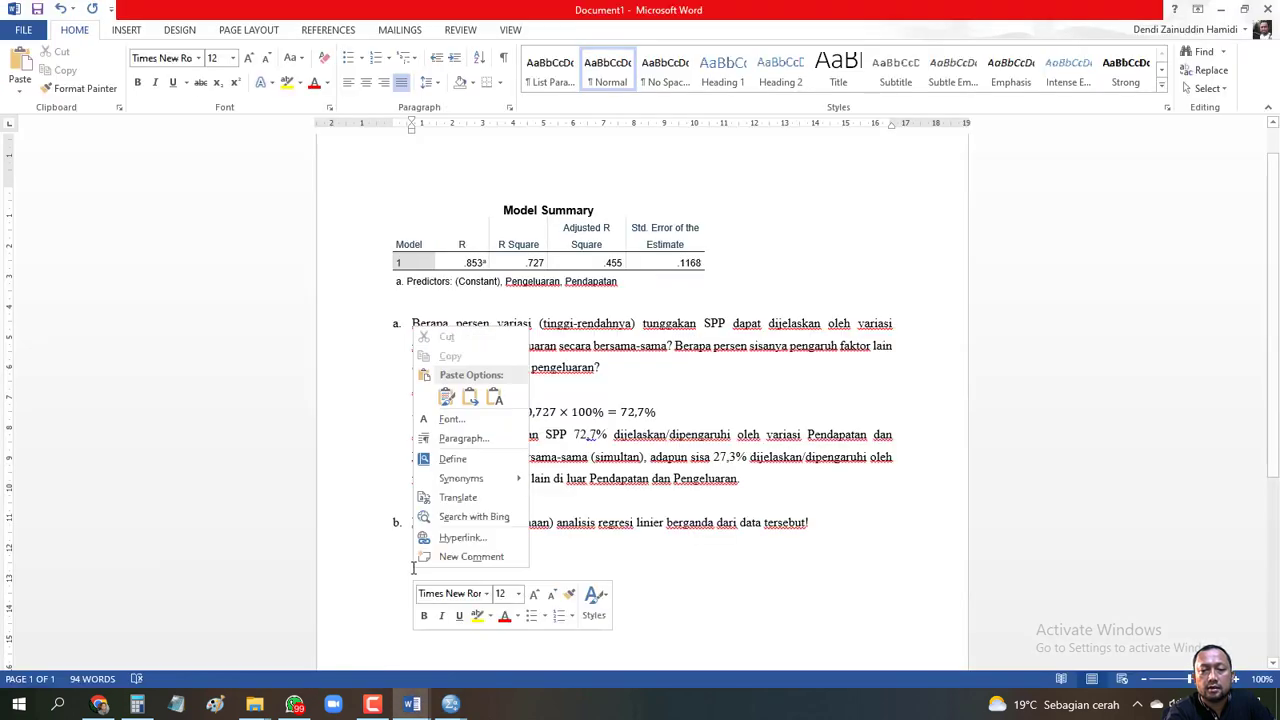
click(446, 397)
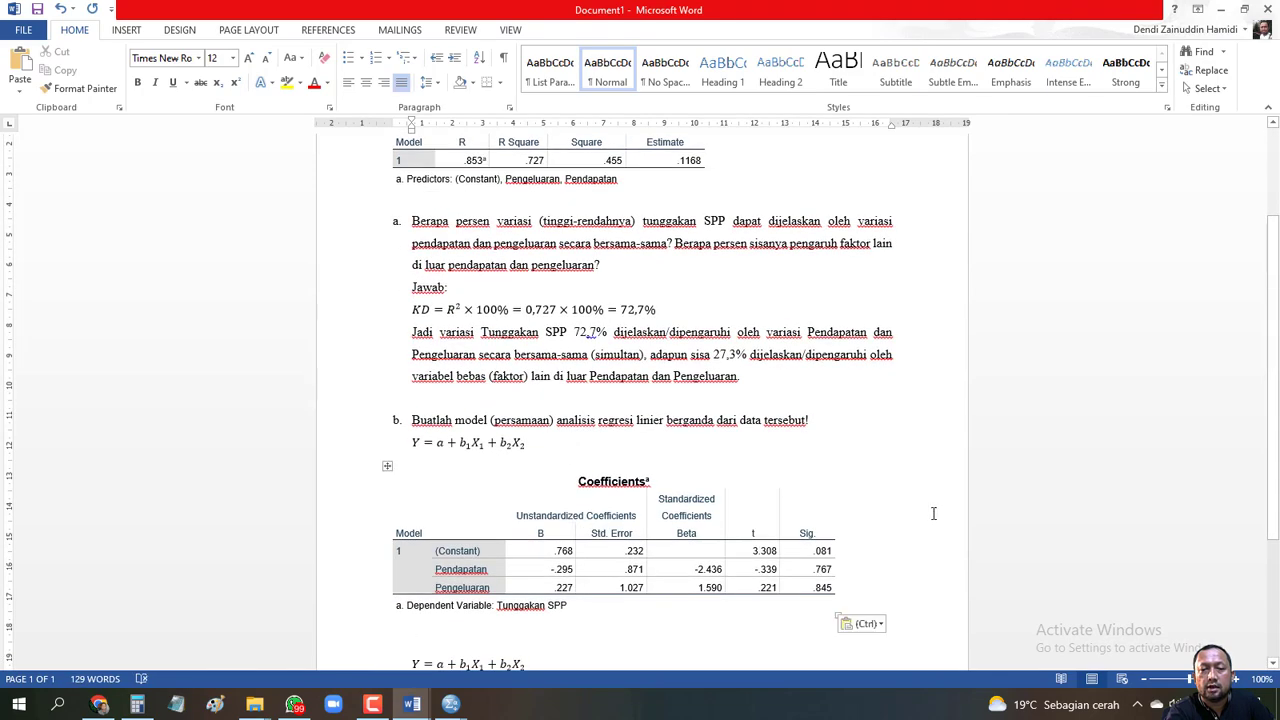
scroll(917, 508, down, 2)
key(Delete)
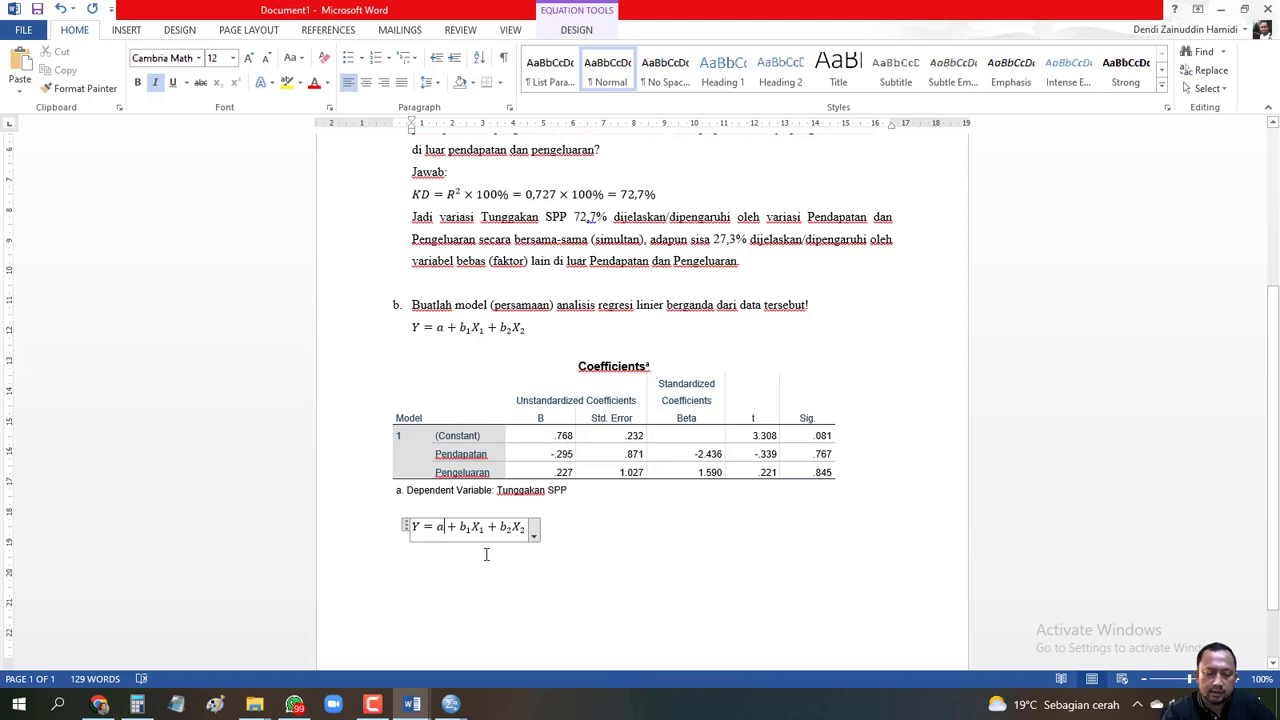
- Replace the constant a in the equation below the Coefficients table with 0,768
key(BackSpace)
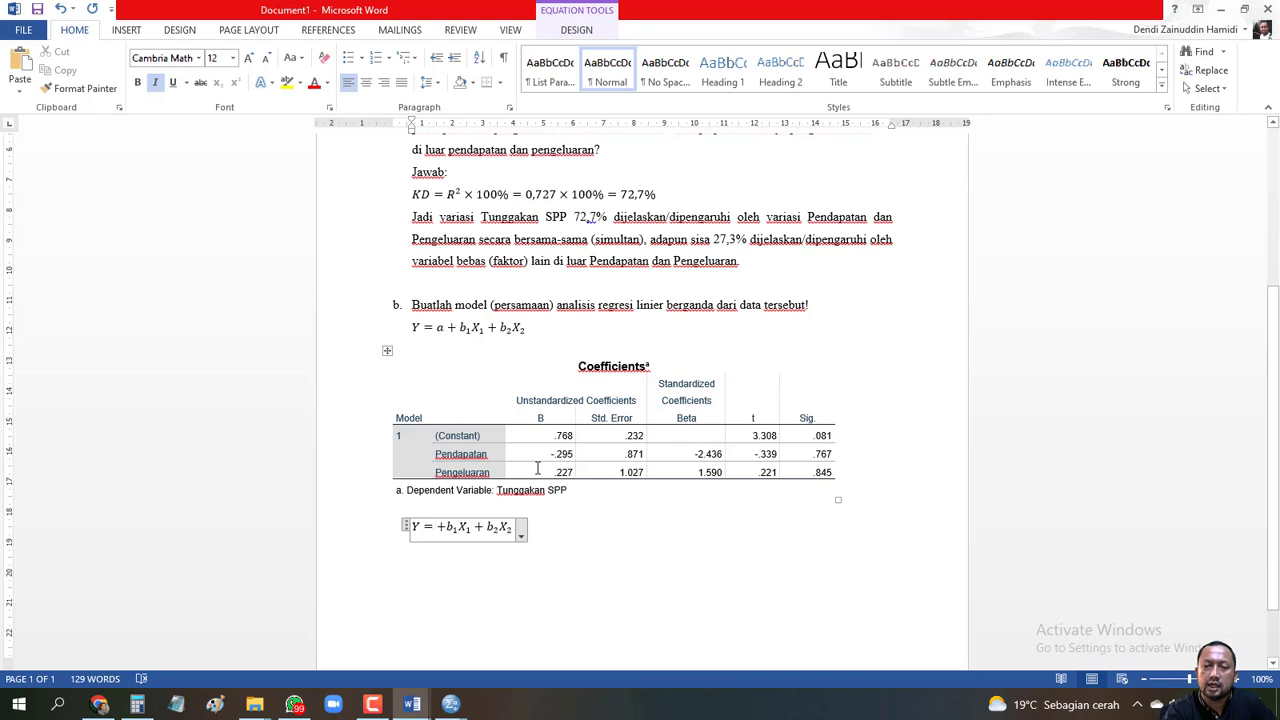
text(0 )
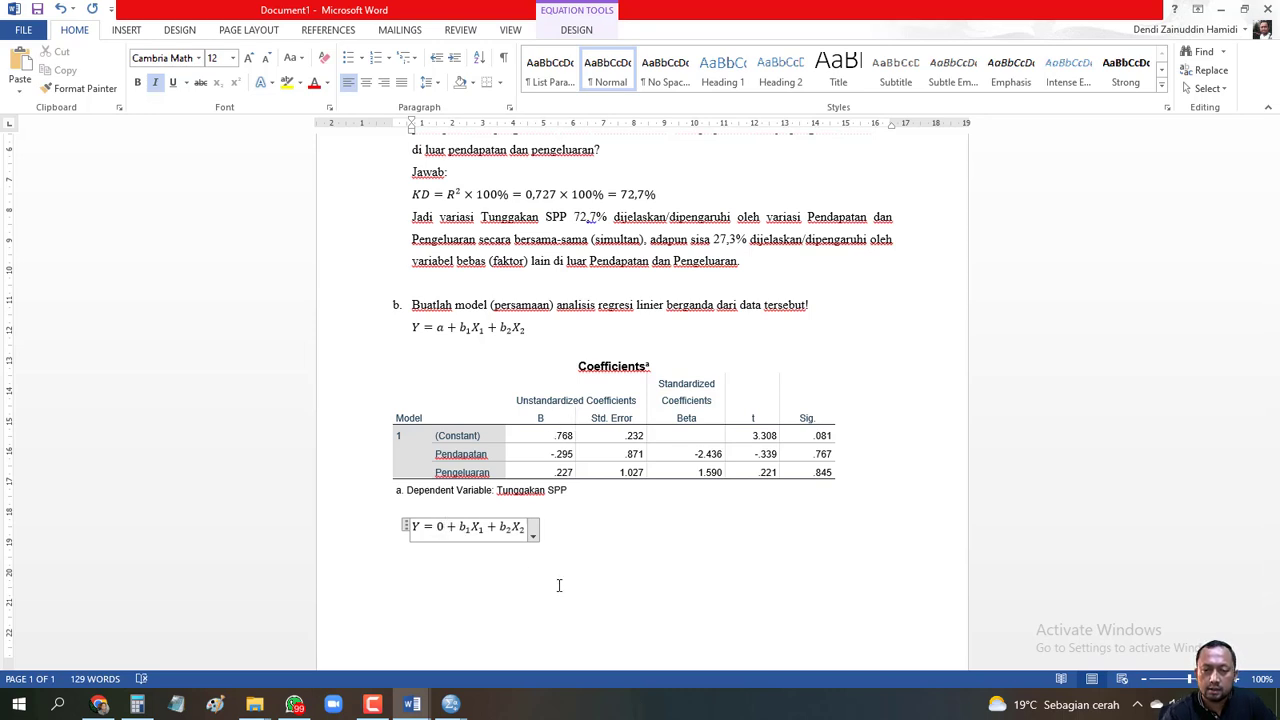
text(,)
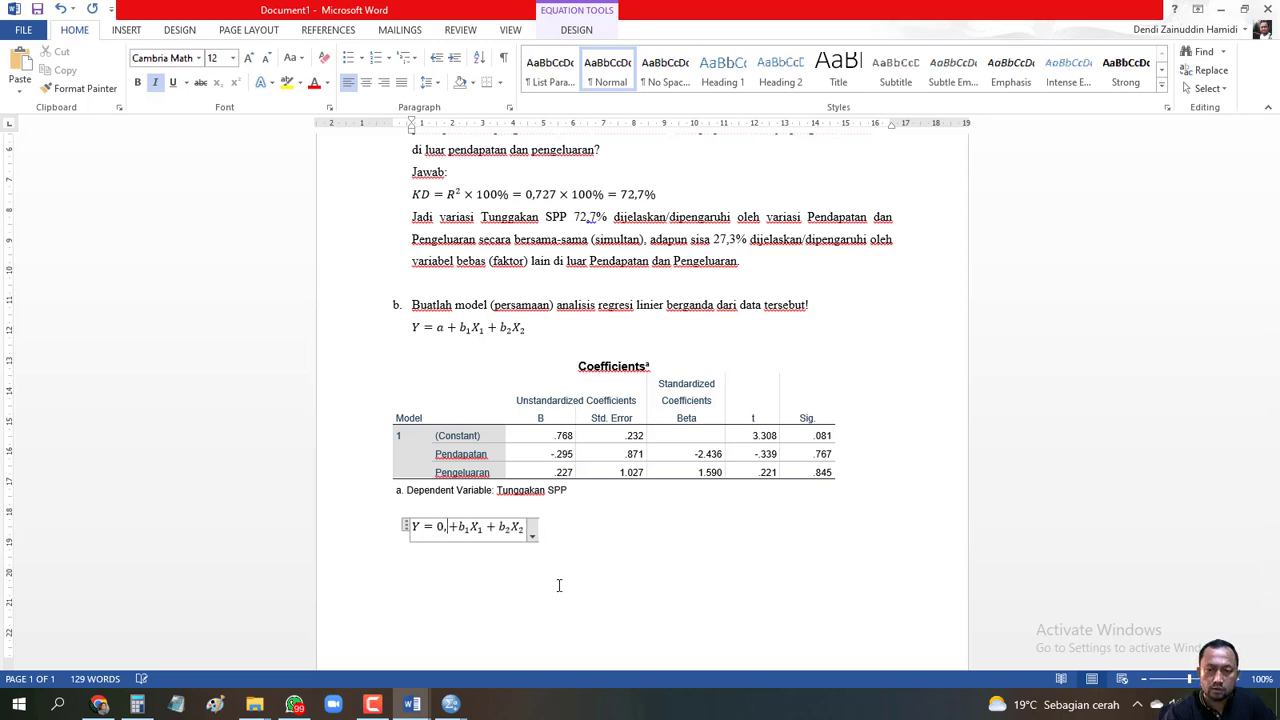
text(768)
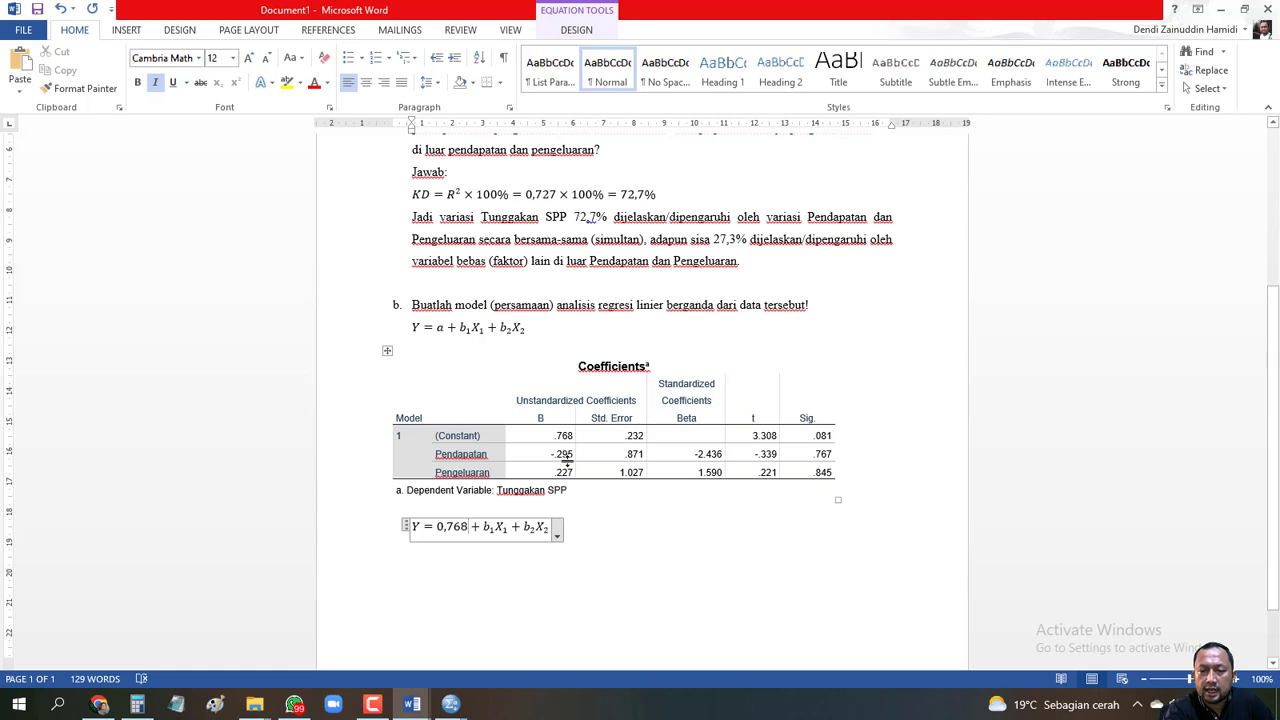
- Change the plus sign before b1 to a minus and replace b1 with 0,295 in the lower equation
click(487, 523)
key(BackSpace)
text(-)
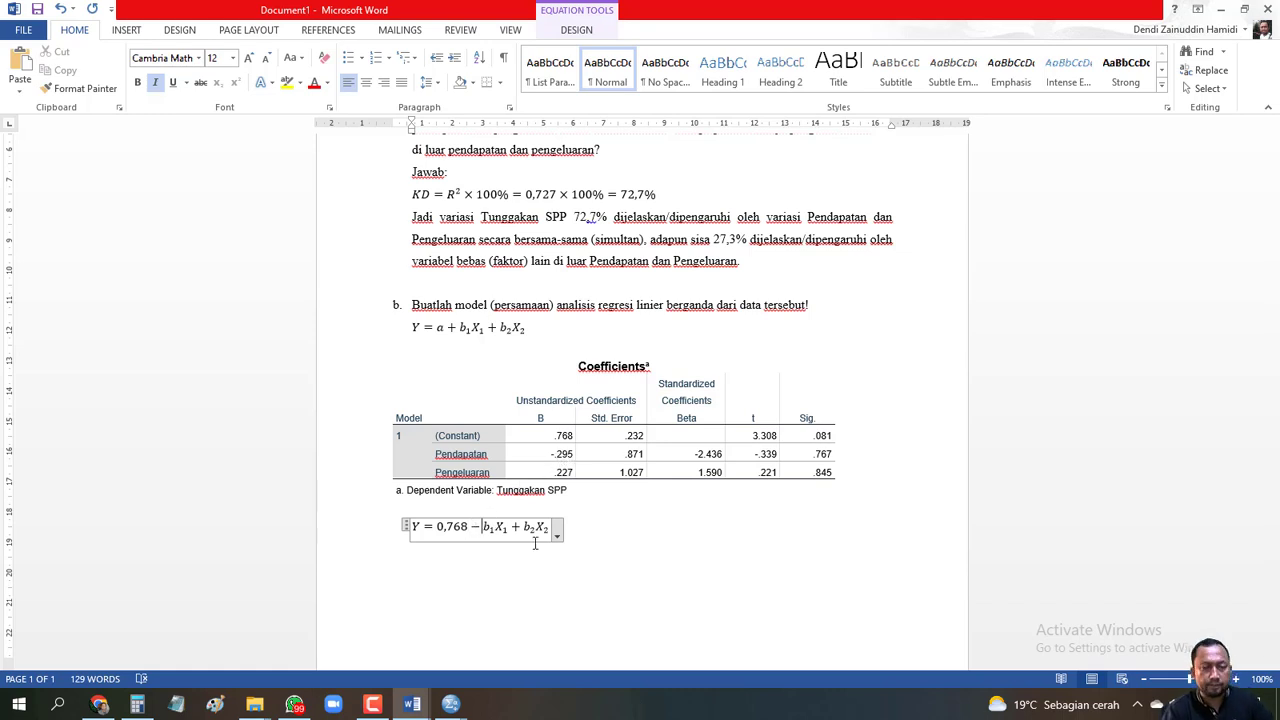
key(shift+Right)
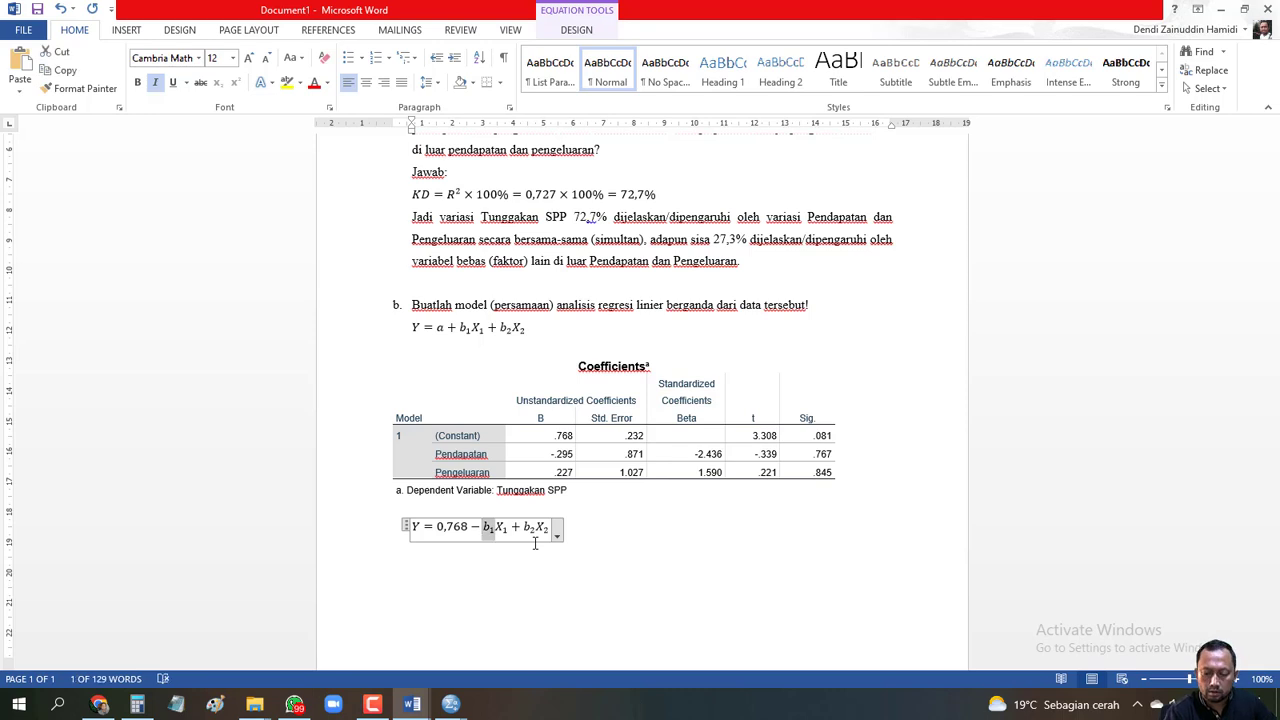
text(0)
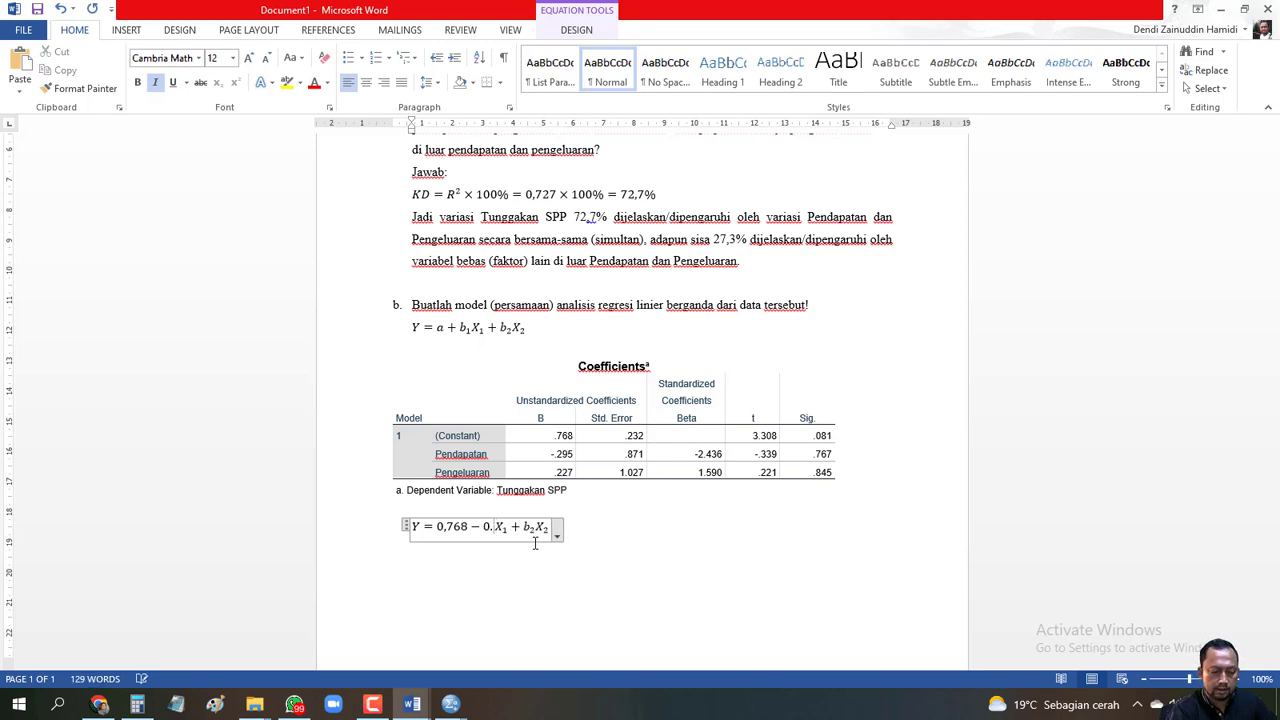
text(,295)
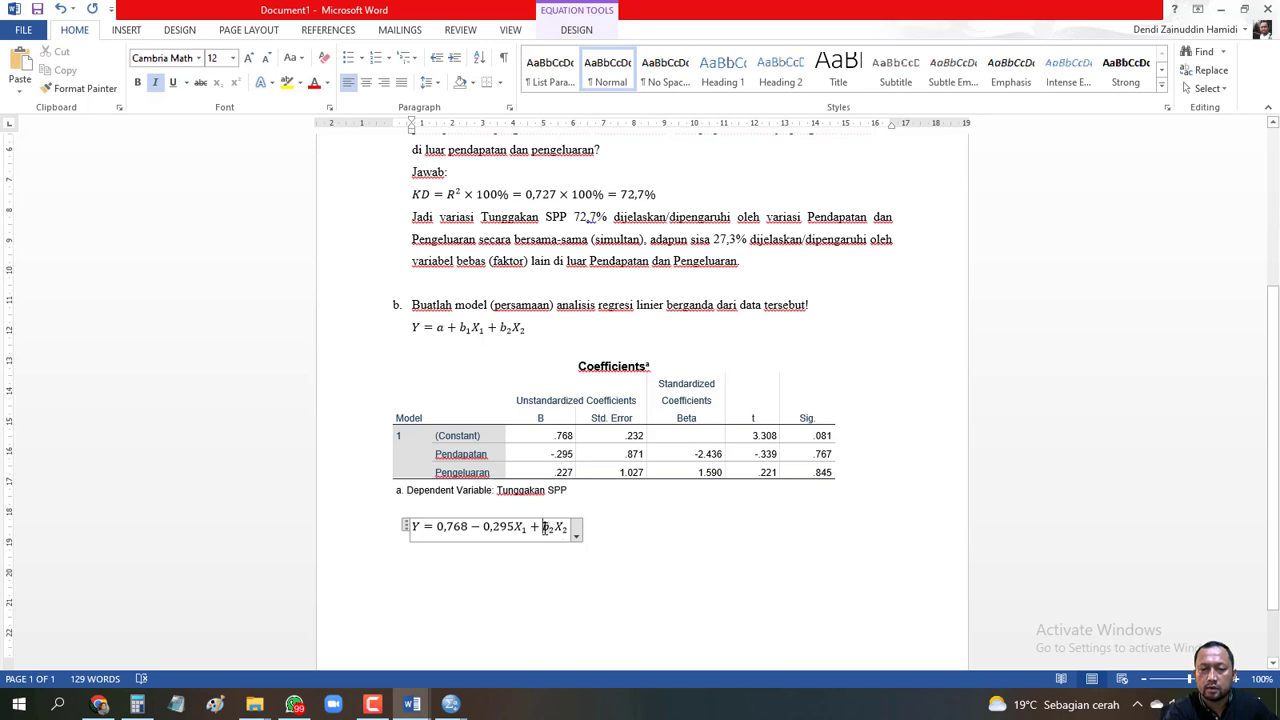
- Replace b2 in the lower equation with 0,227
key(shift+Right)
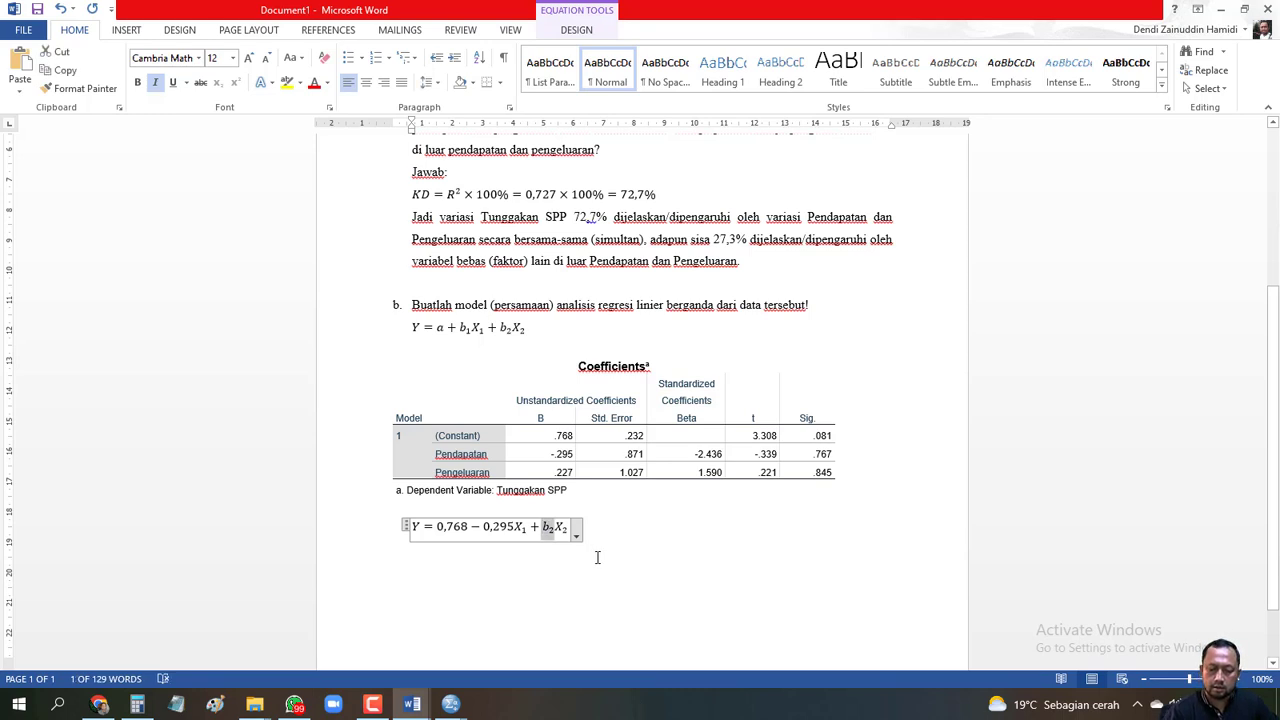
text(0)
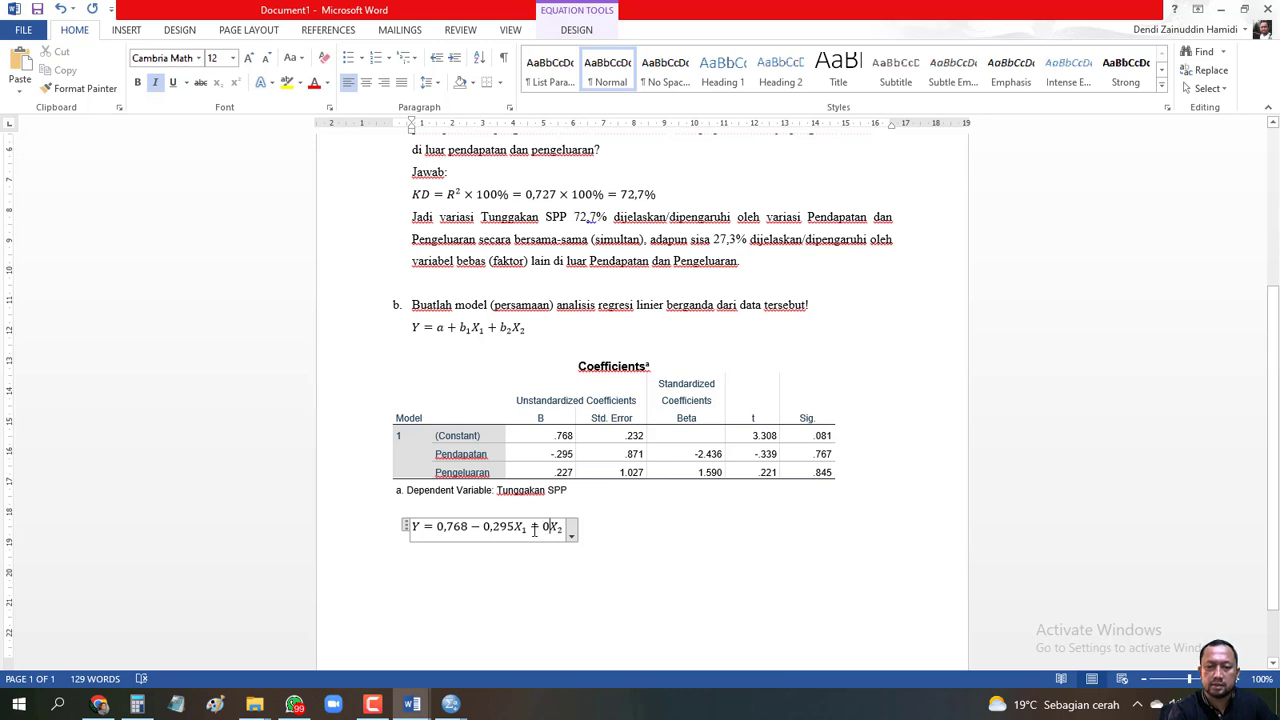
text(,)
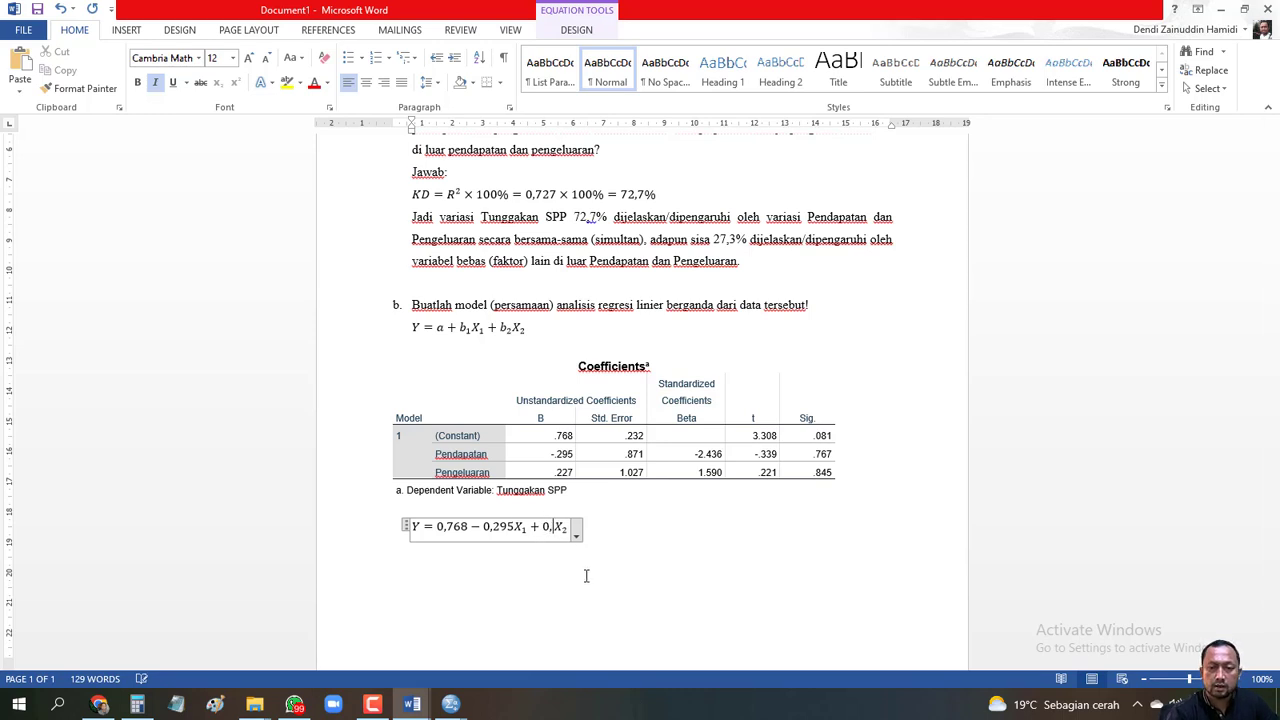
text(22)
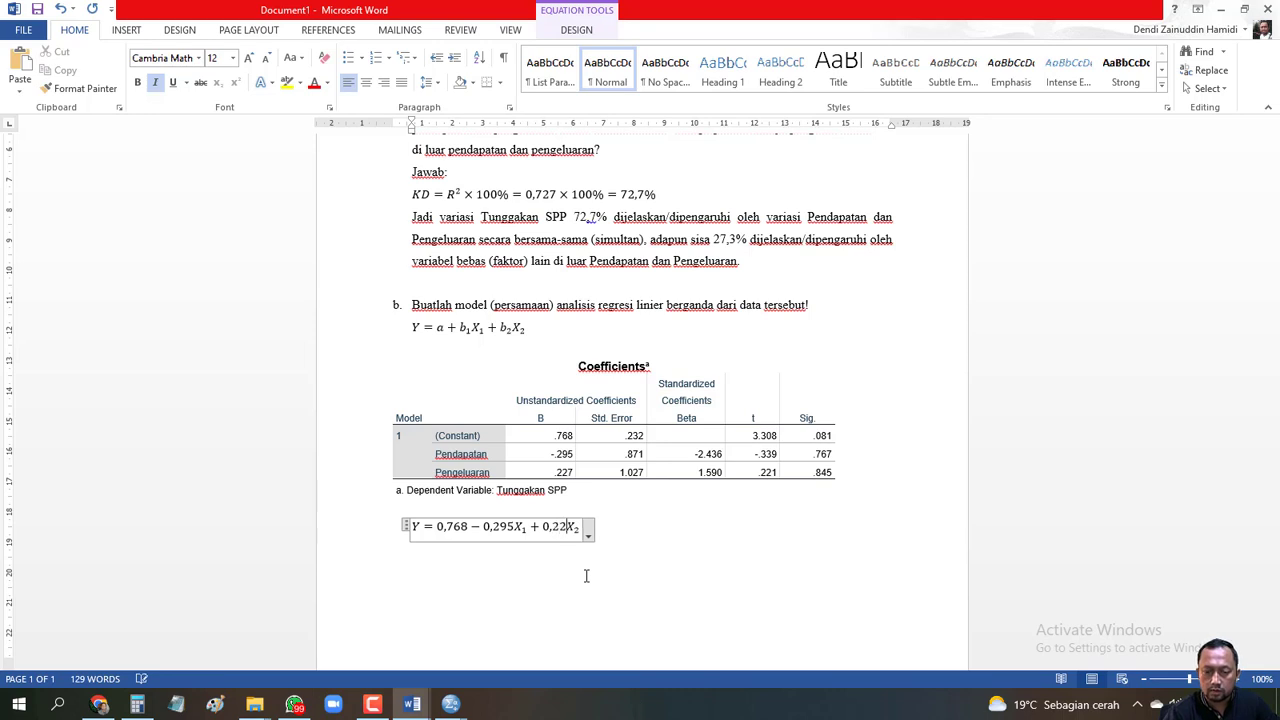
text(7)
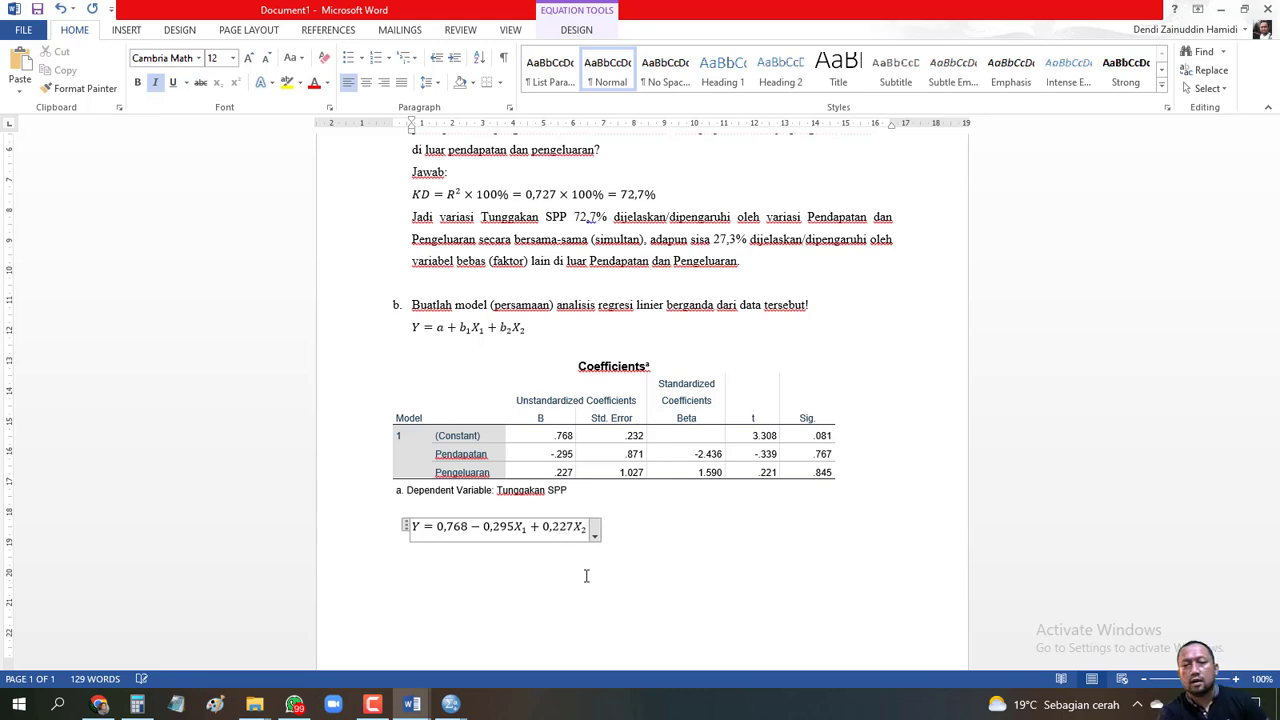
- Add the equation "Tunggakan SPP = 0,768 − 0,295Pendapatan + 0,227Pengeluaran" on the line below the numeric one
click(620, 534)
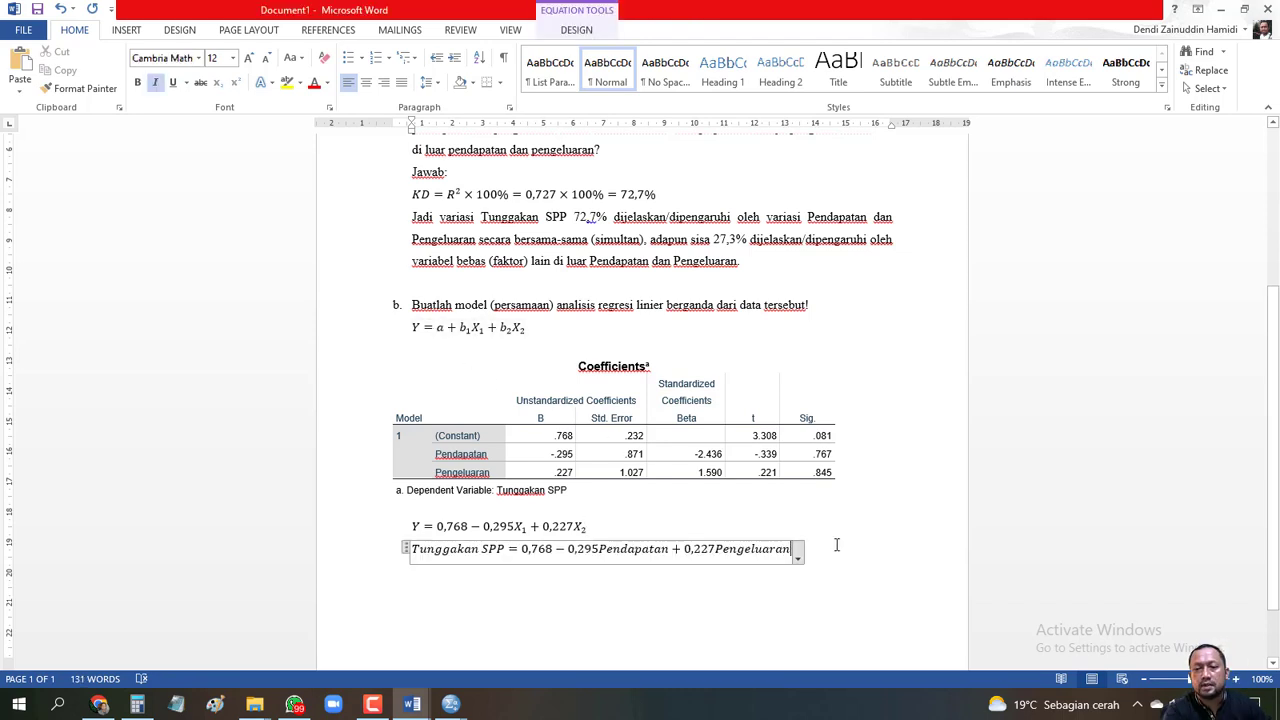
click(837, 545)
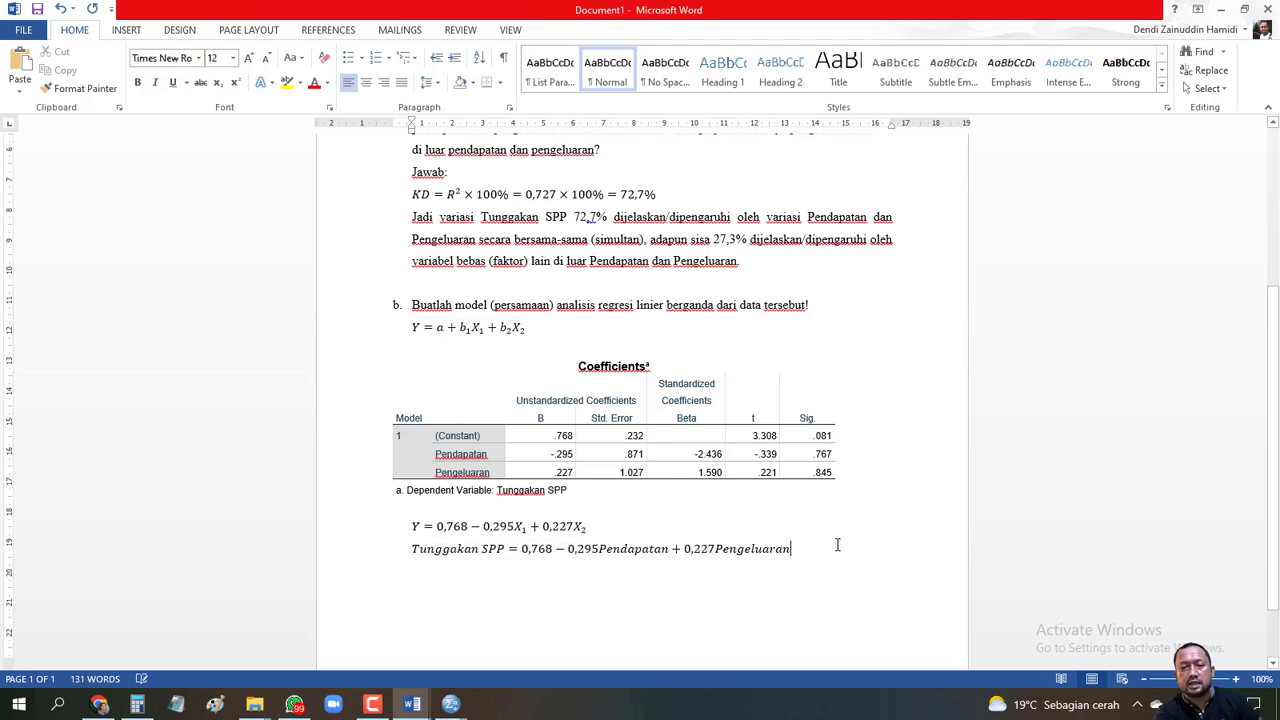
click(420, 528)
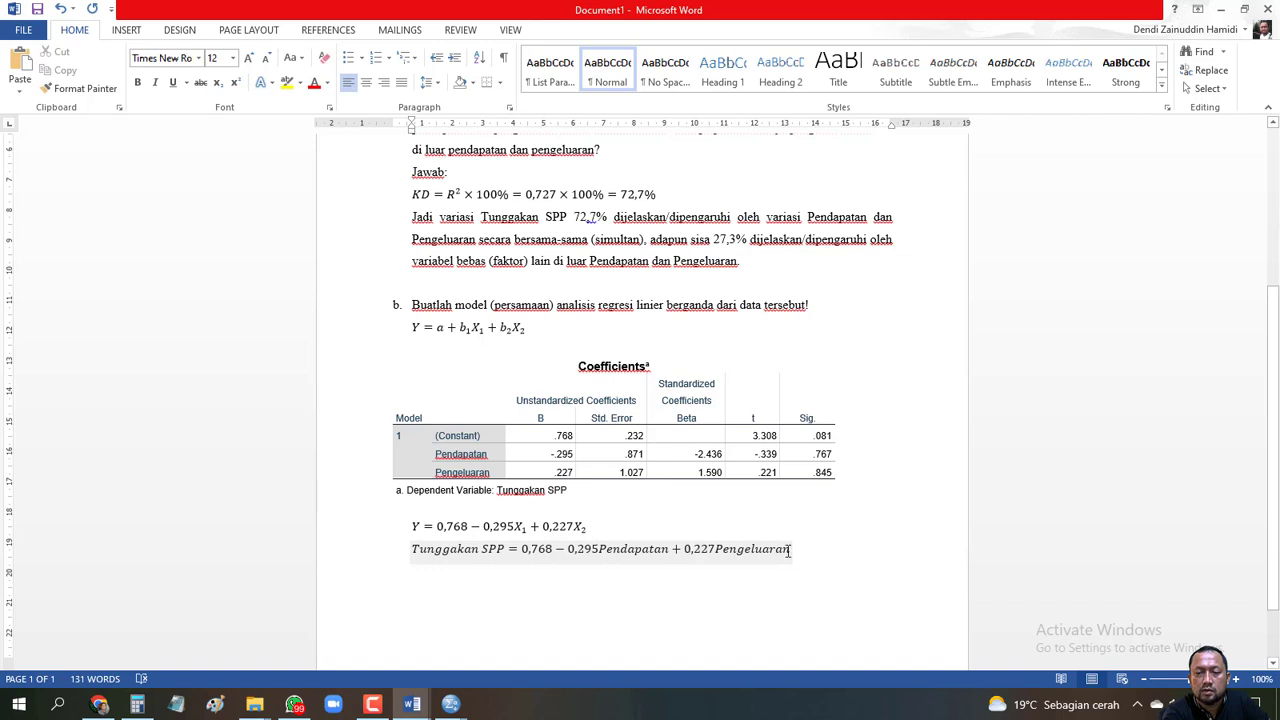
- Start list item c below the variable-name equation and add space before its paragraph
click(823, 556)
key(Return)
text(c.)
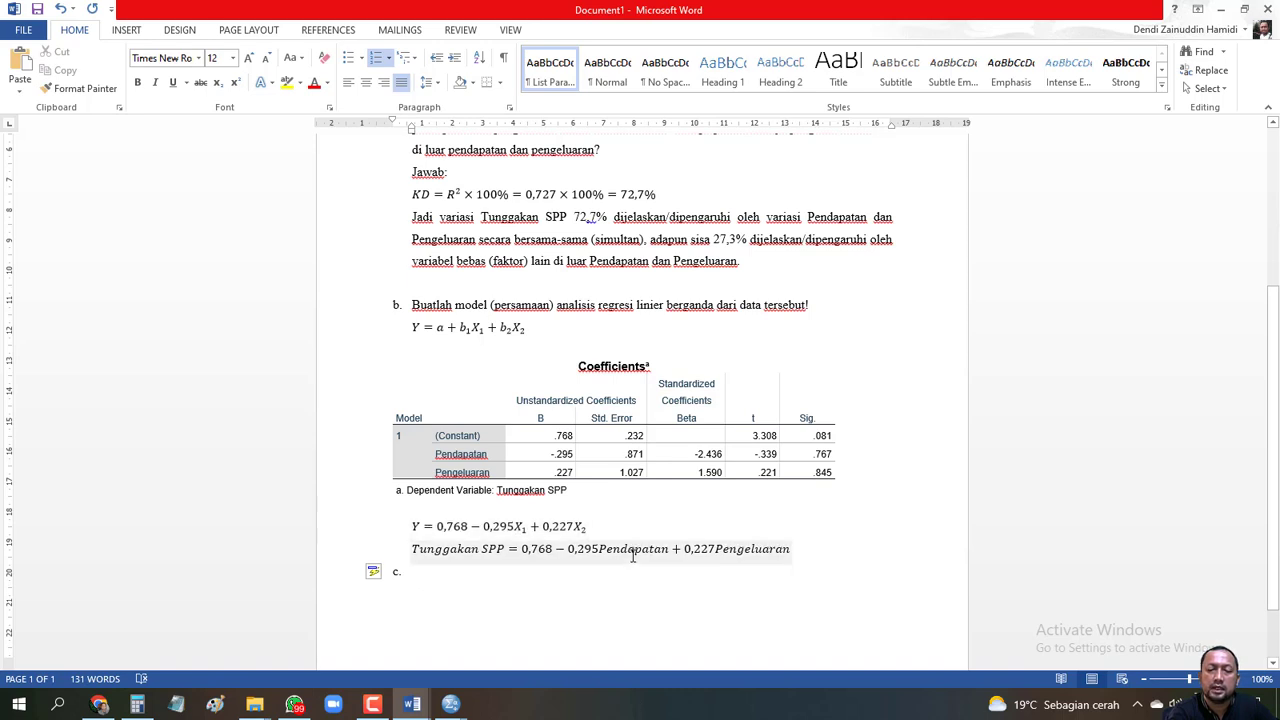
click(438, 88)
click(485, 251)
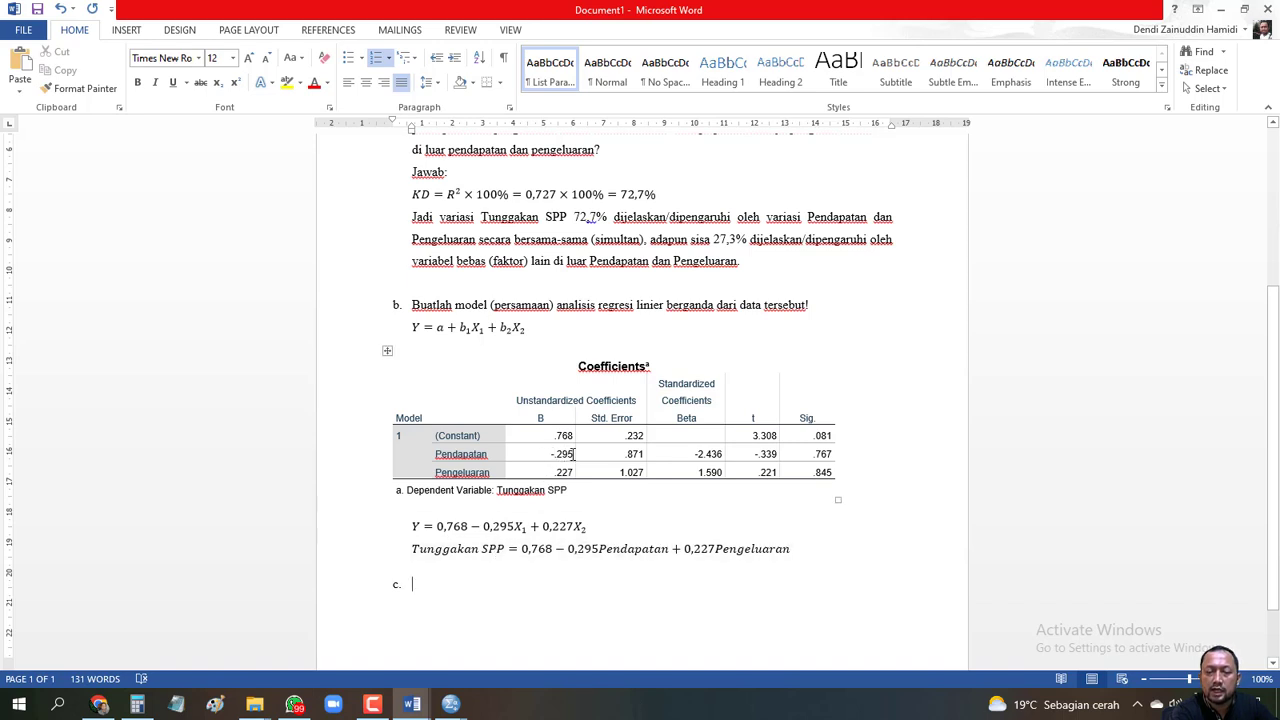
- Begin answer c with "Pola hubungan/pengaruh variabel Pendapatan terhadap variabel Tunggakan SPP adalah berlawanan arah"
key(alt+Tab)
key(alt+Tab)
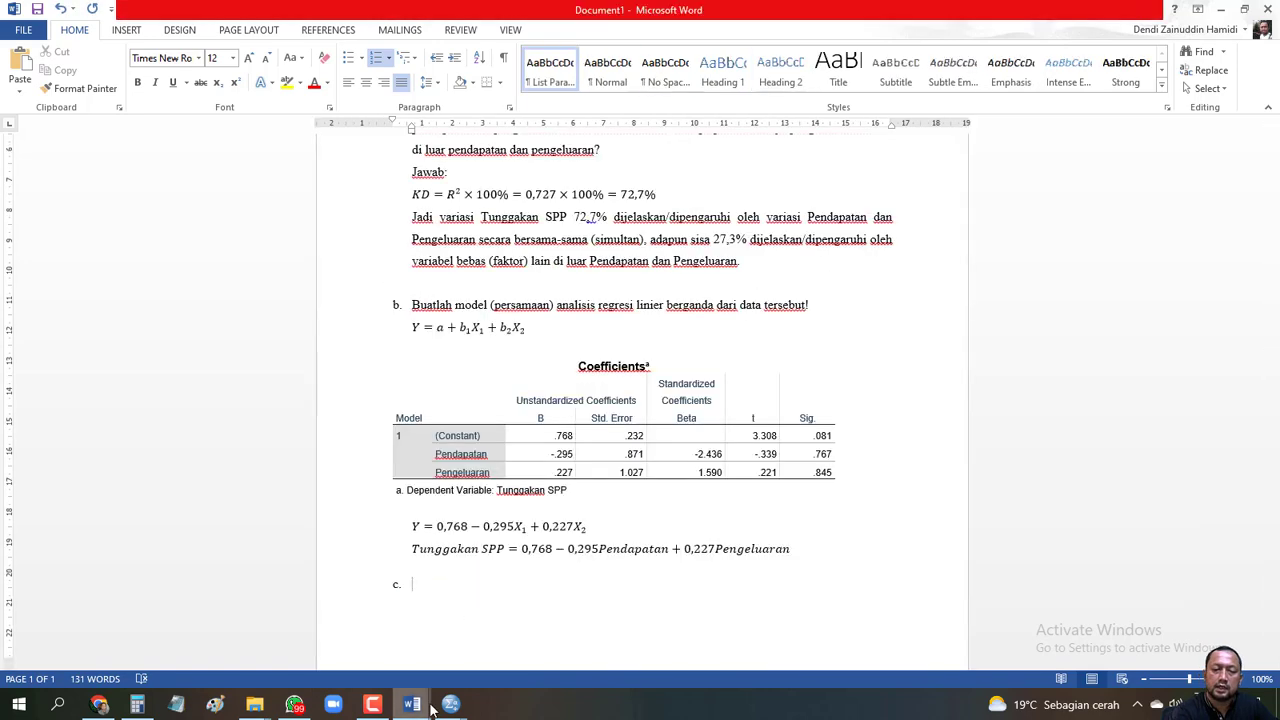
text(POI)
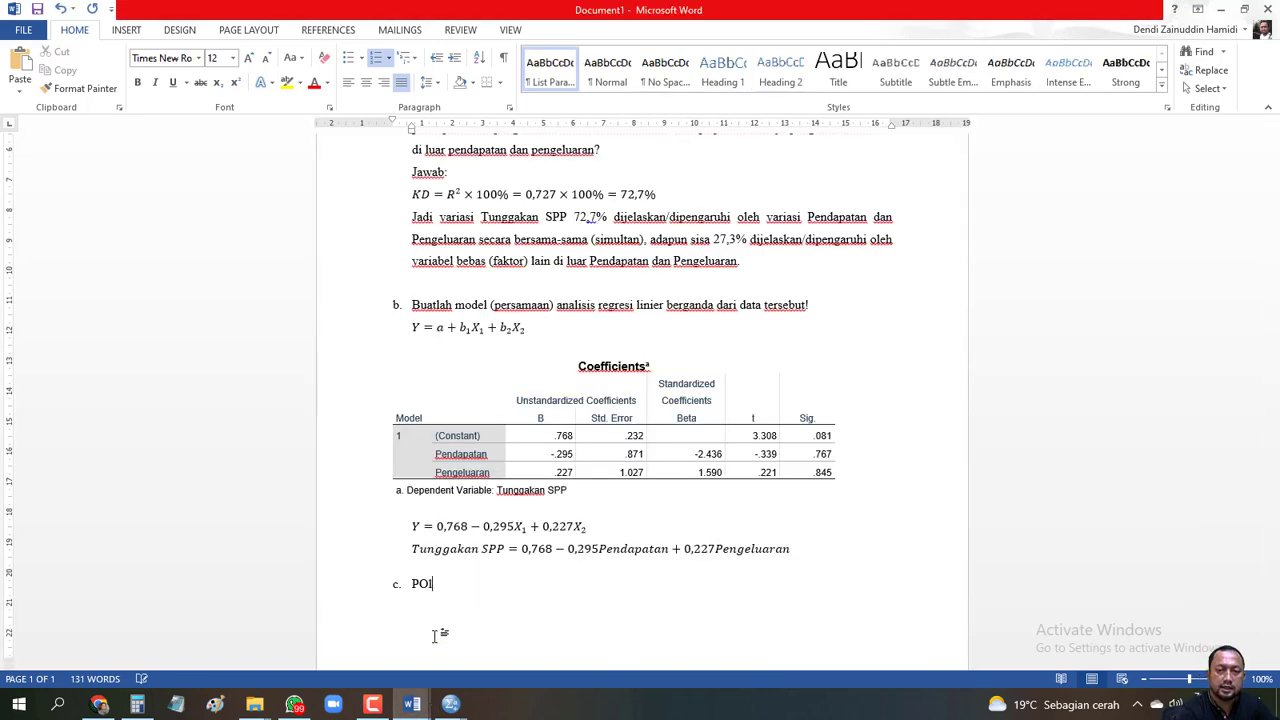
key(BackSpace)
key(BackSpace)
text(ola )
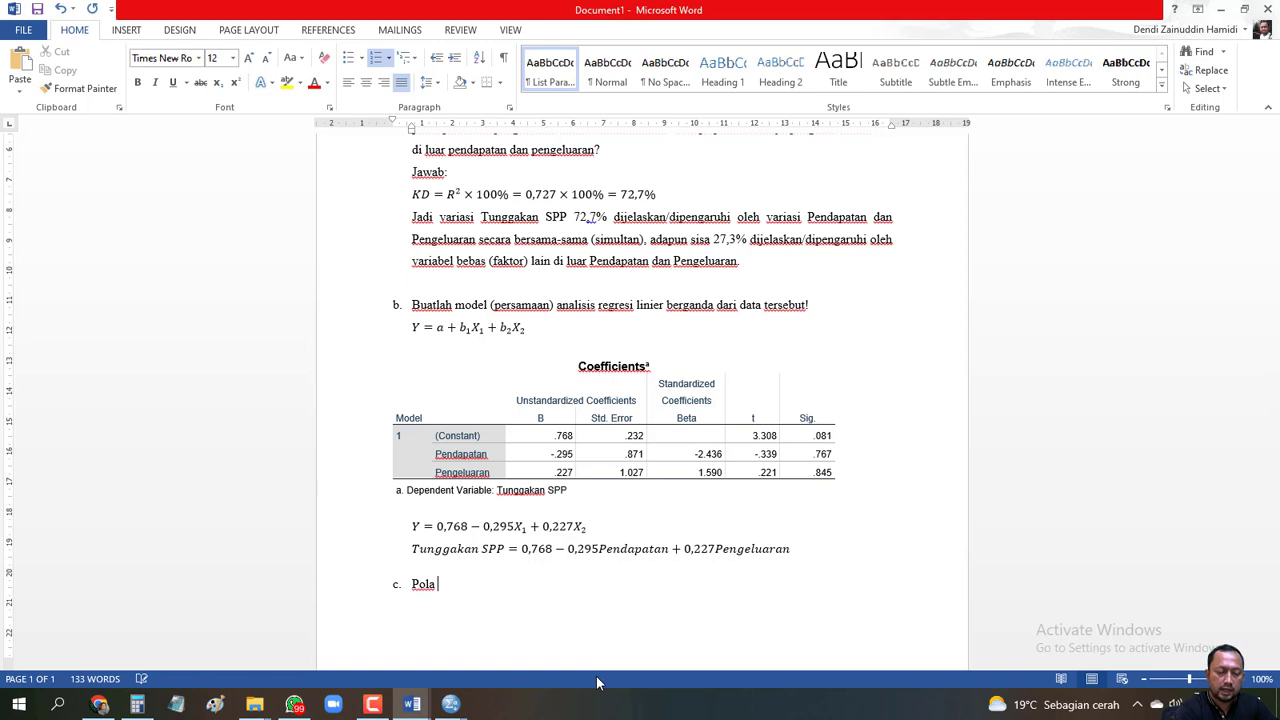
text(hubungan/p)
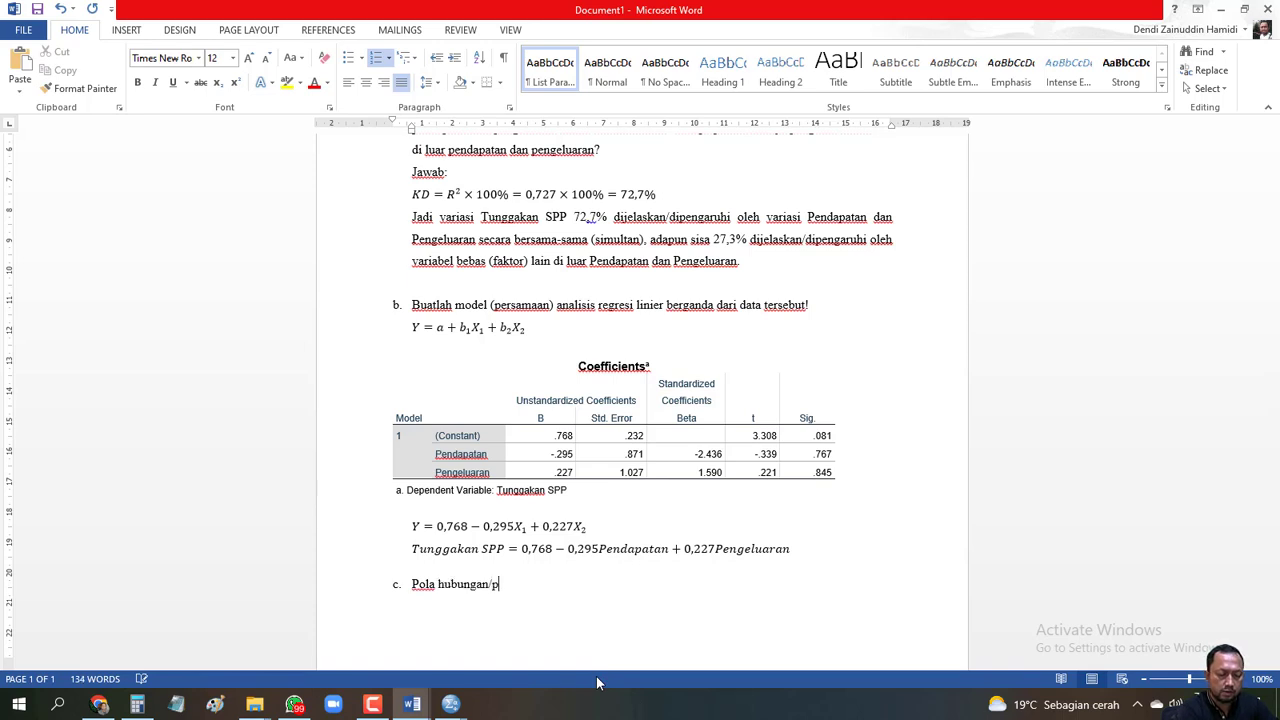
text(engaruh variabel Penda)
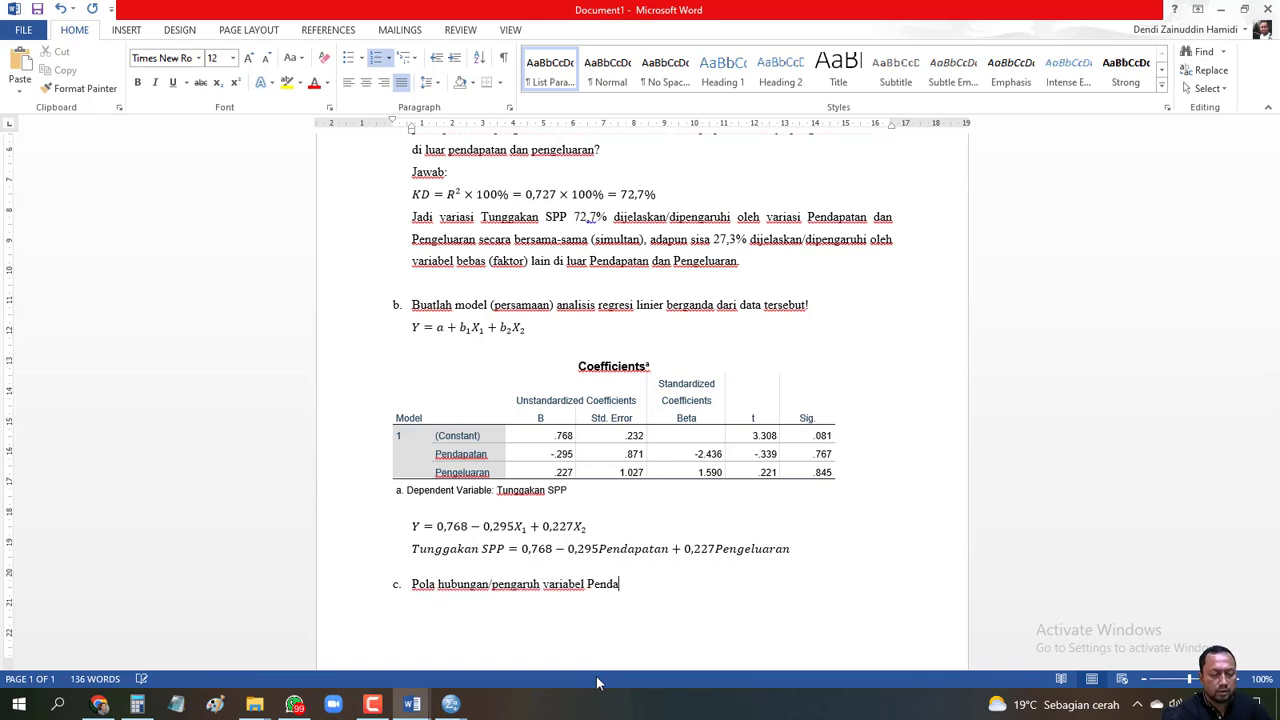
text(patan terhada)
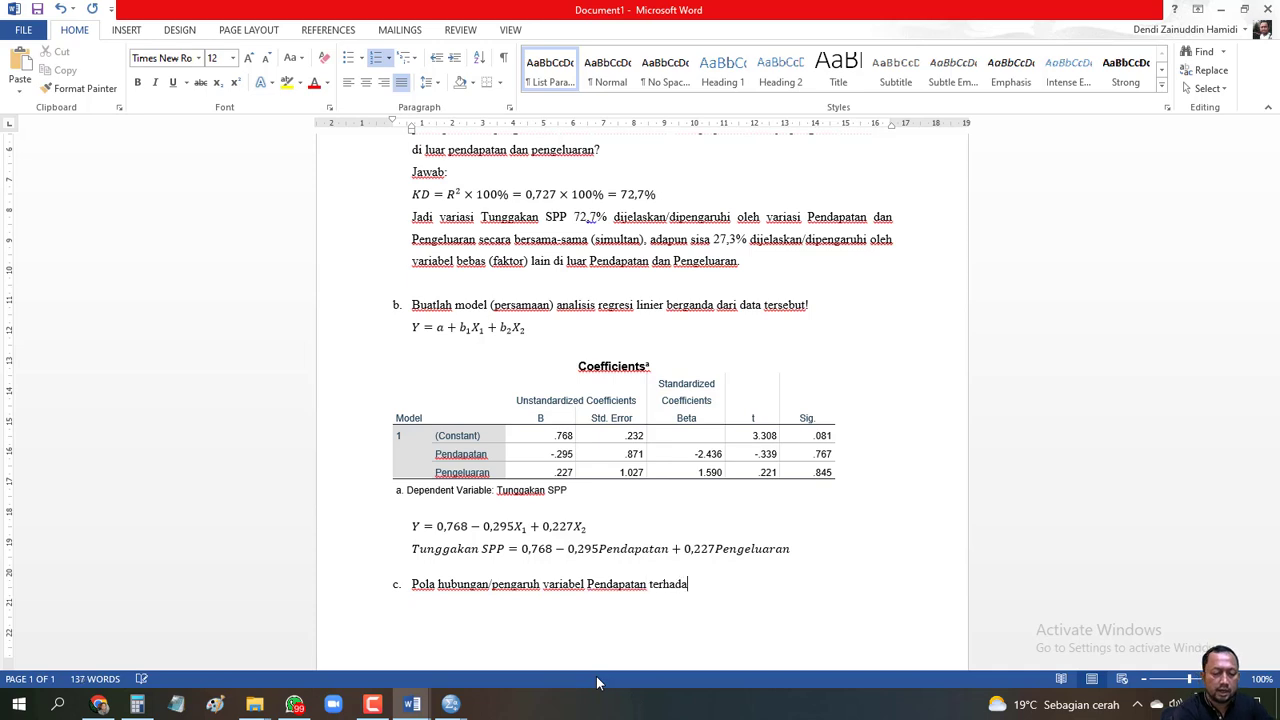
text(p variabel Tunggaka)
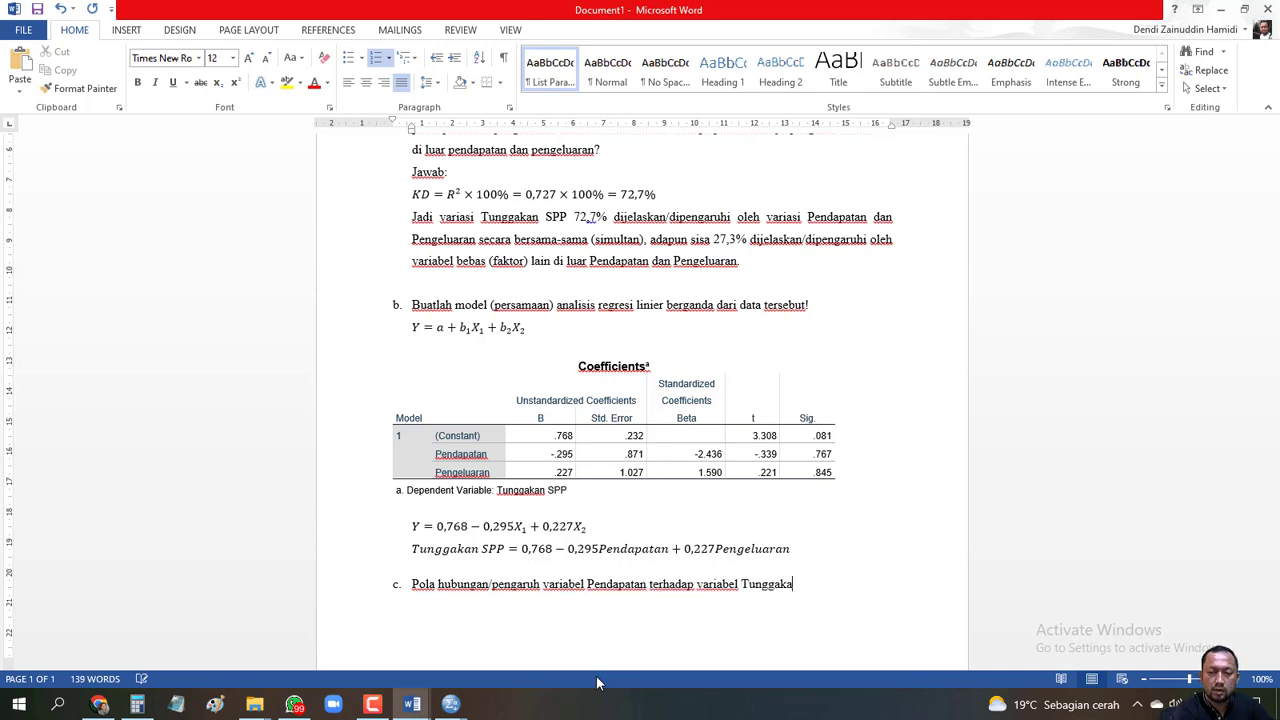
text(n SPP )
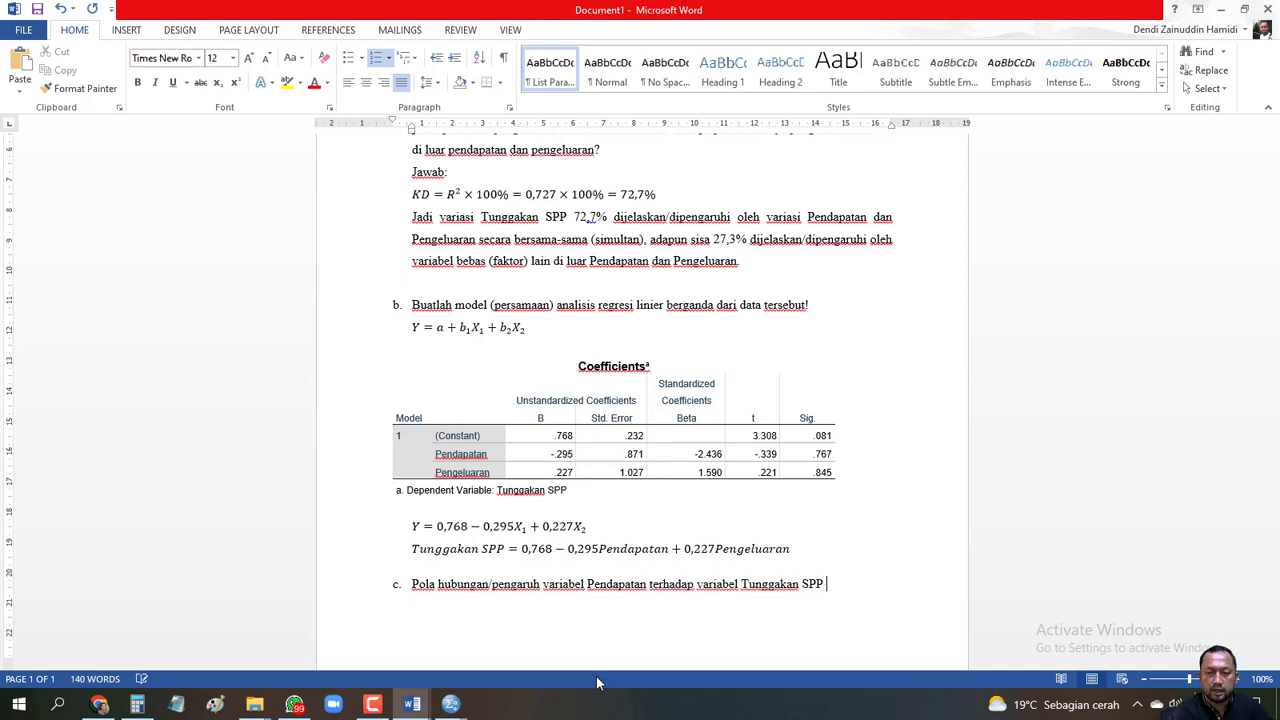
text(adalah berlawa)
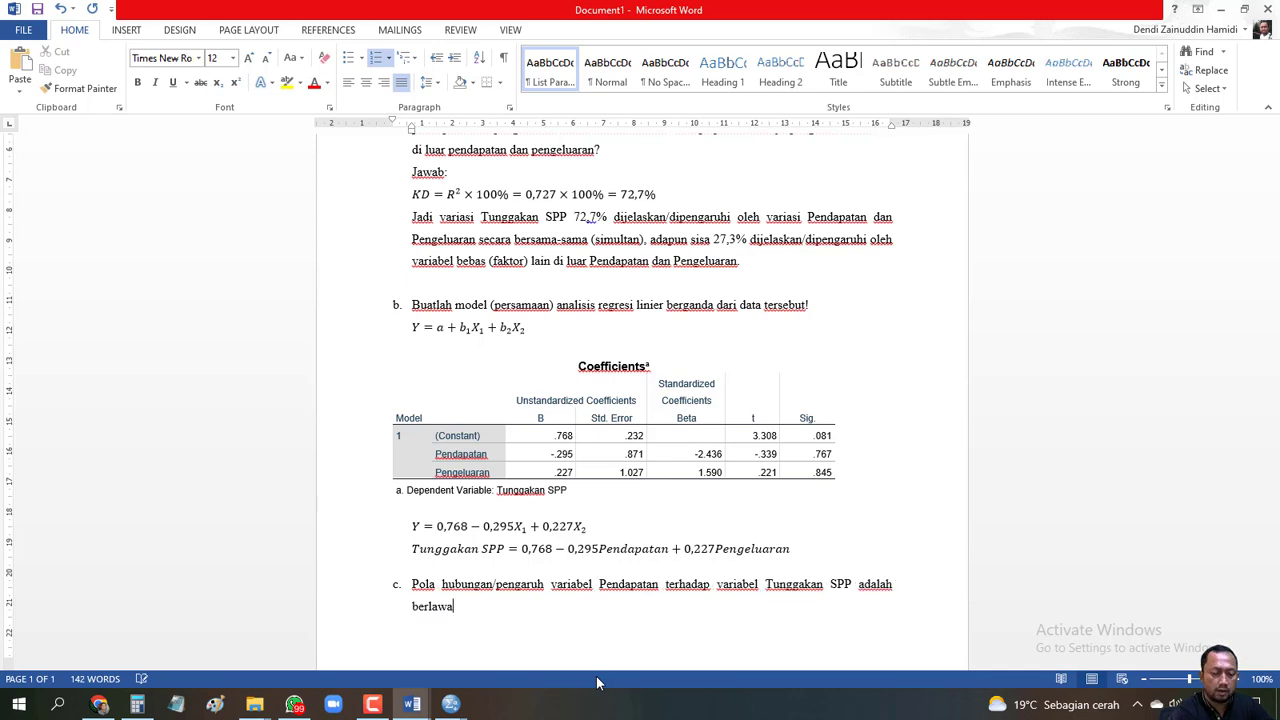
text(nan arah)
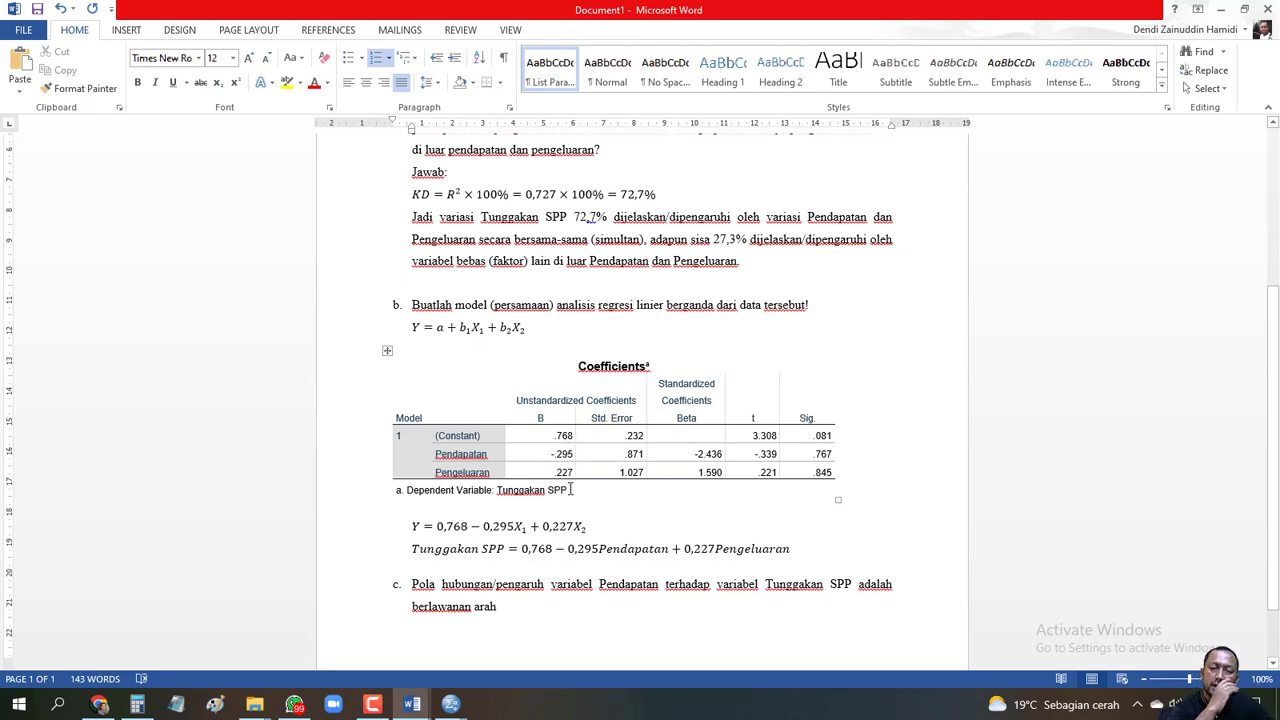
- Continue answer c with ", artinya jika Pendapatan naik 1 poin maka tunggakan SPP akan turun menjadi 0,295 poin"
text(, artinya)
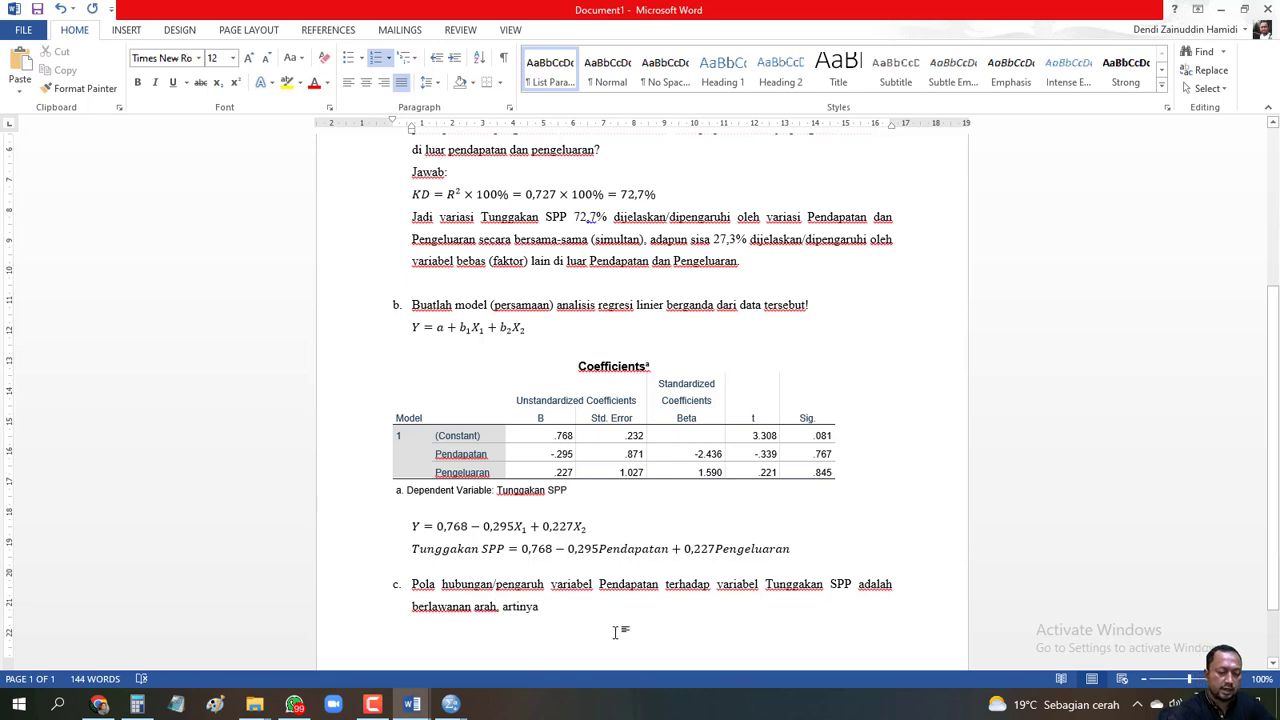
text( jika pendapatan)
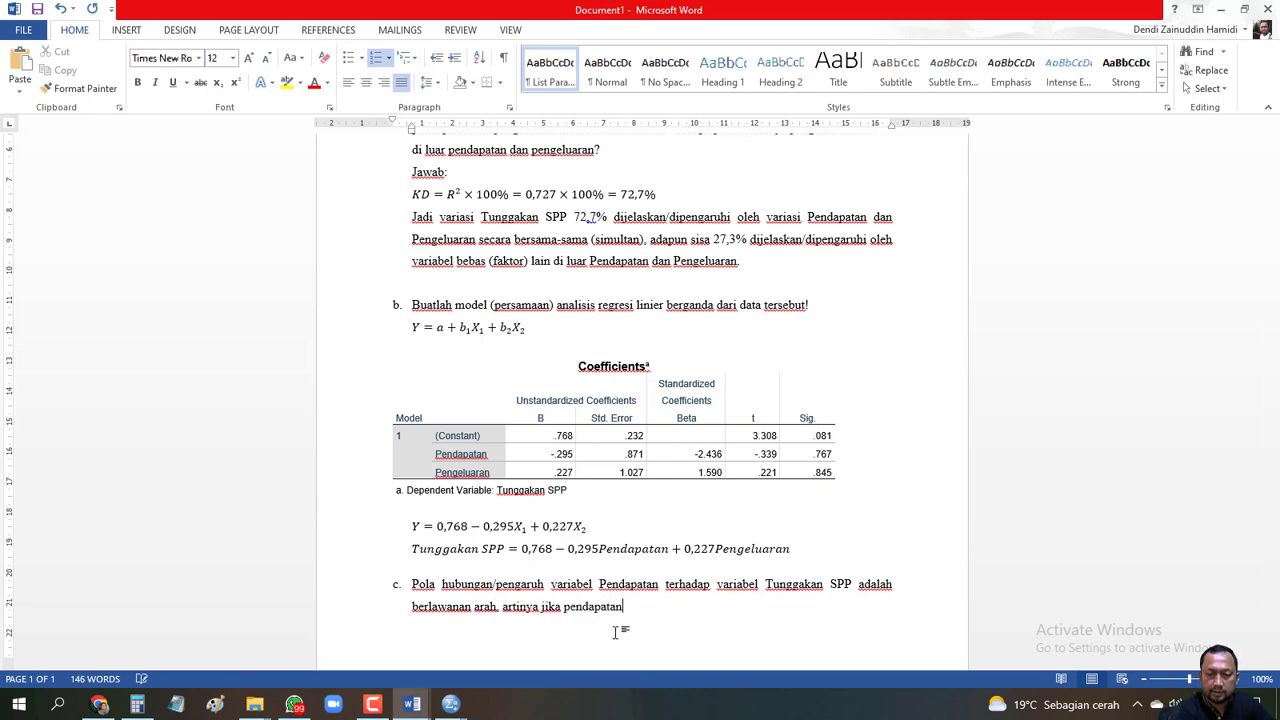
text( naik 1 po)
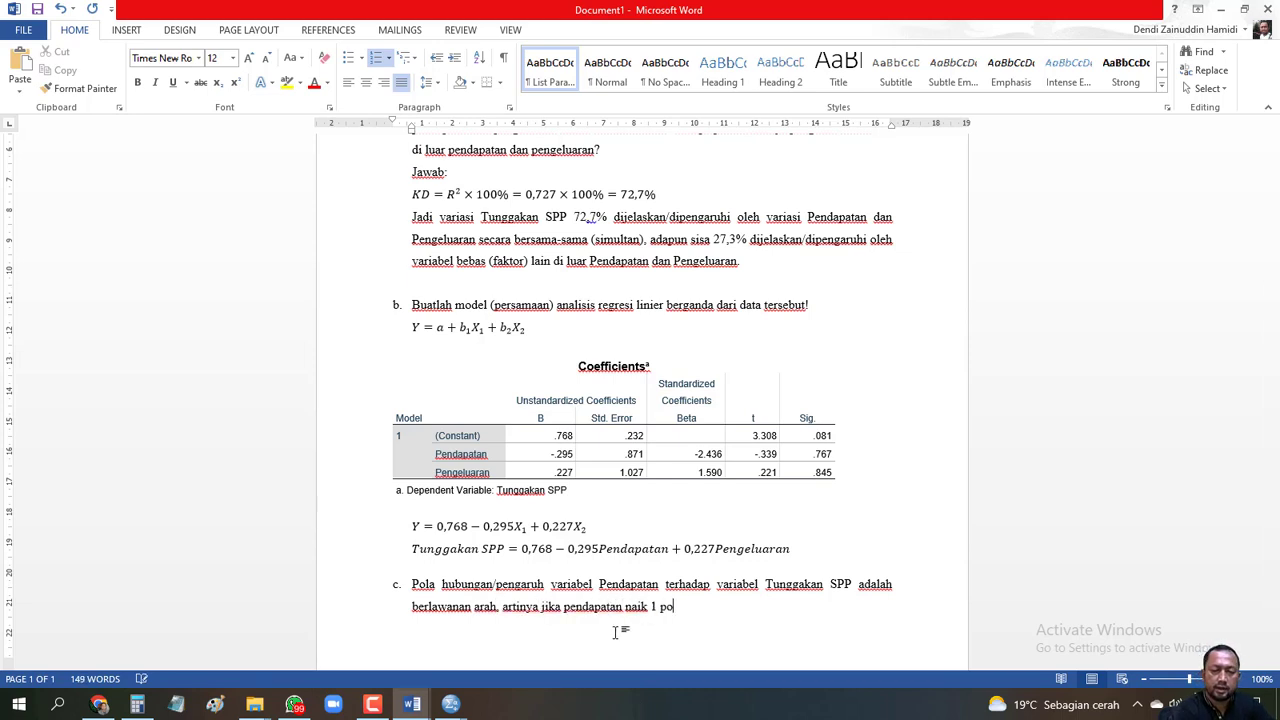
text(in maka tunggakan S)
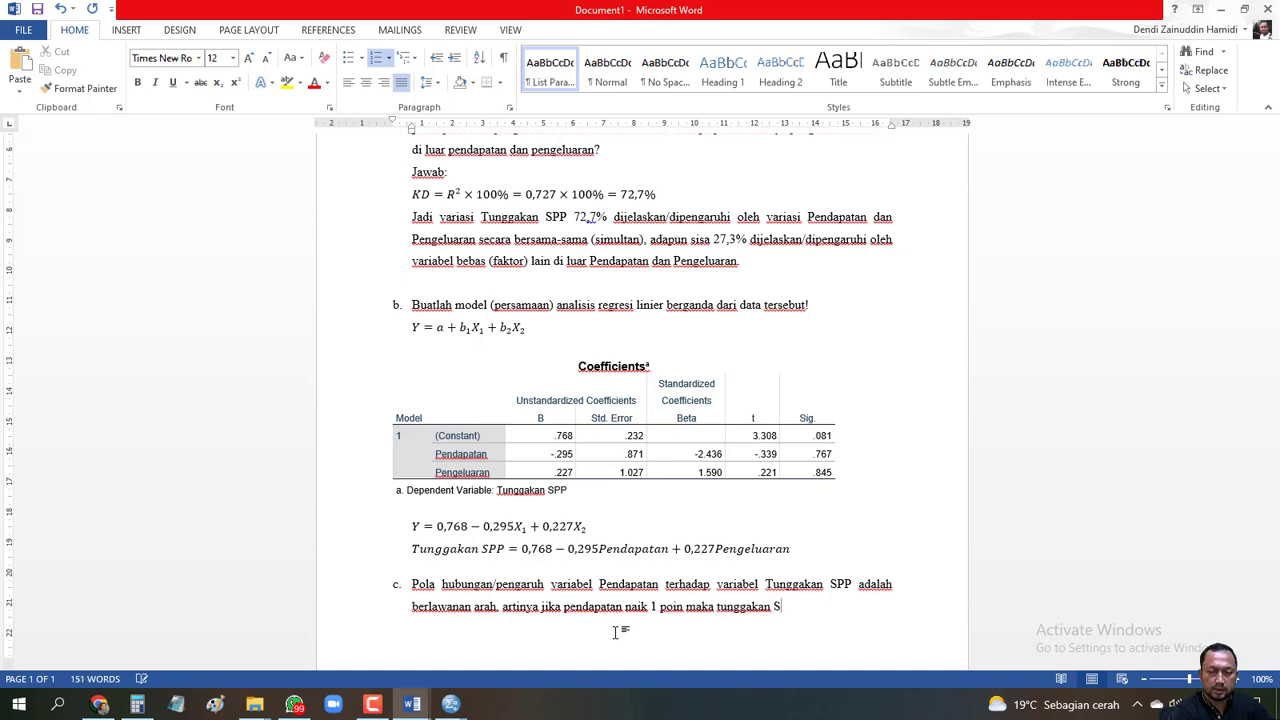
text(PP akan turun menjadi 1 poin0,)
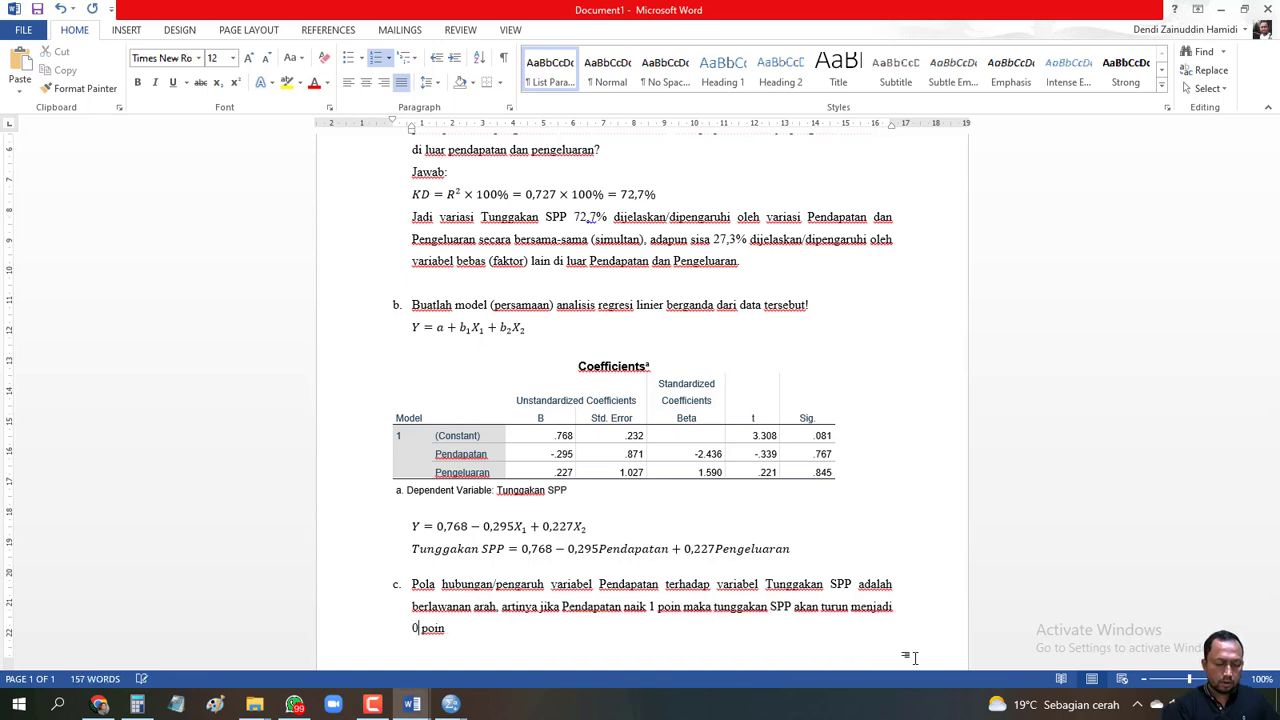
text(295)
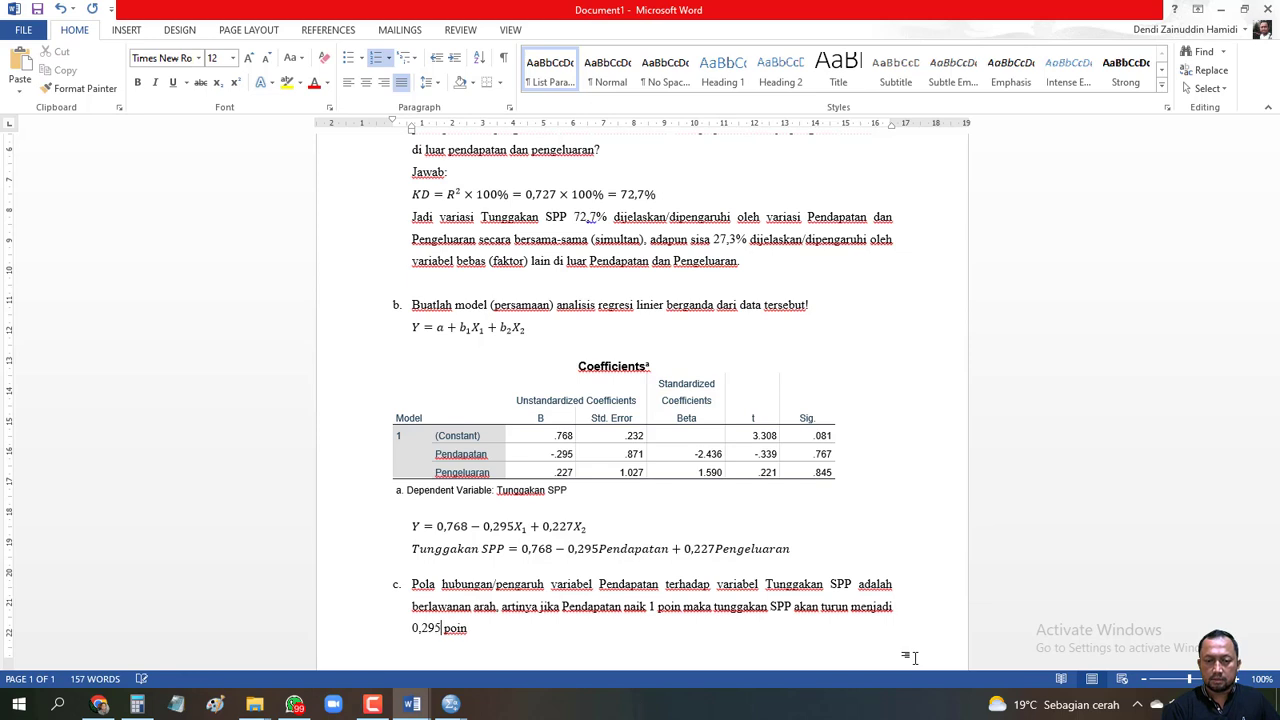
- Finish answer c with ", sebaliknya jika Pendapatan turun 1 poin maka Tunggakan SPP akan naik 0,295 poin."
text(, seba)
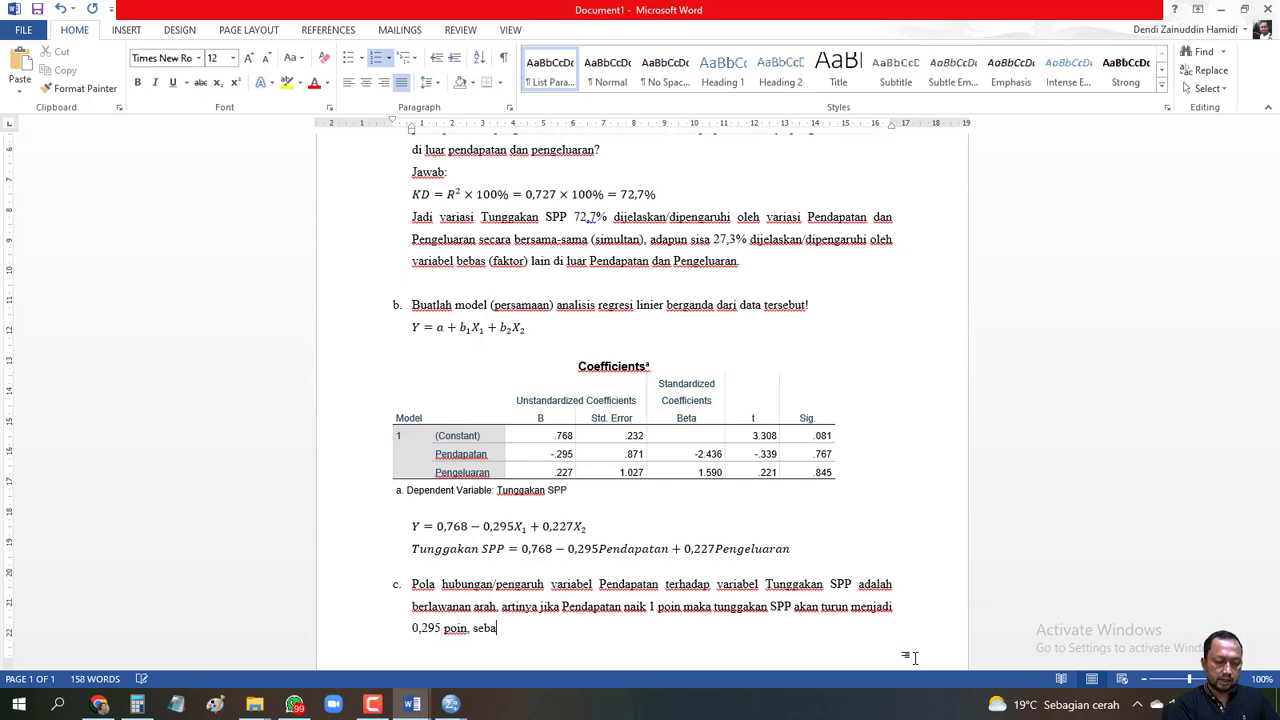
text(liknya jika Pendapatan turun)
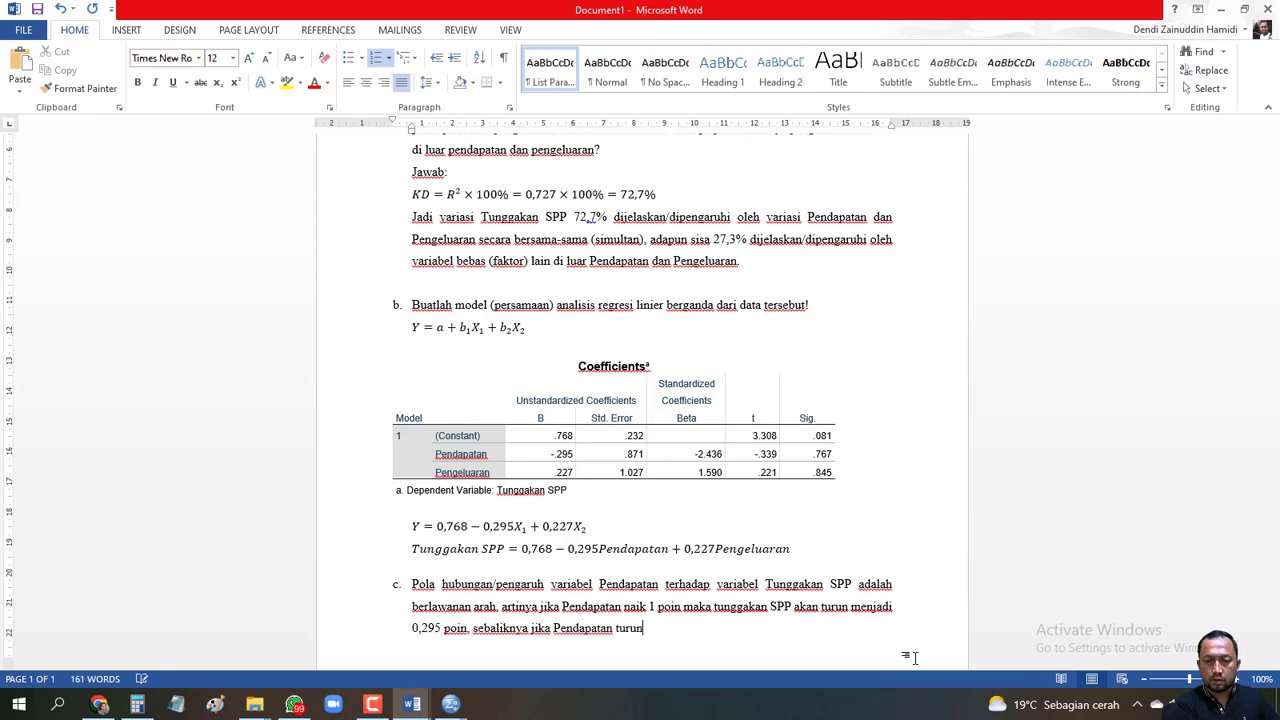
text( 1 poin maka )
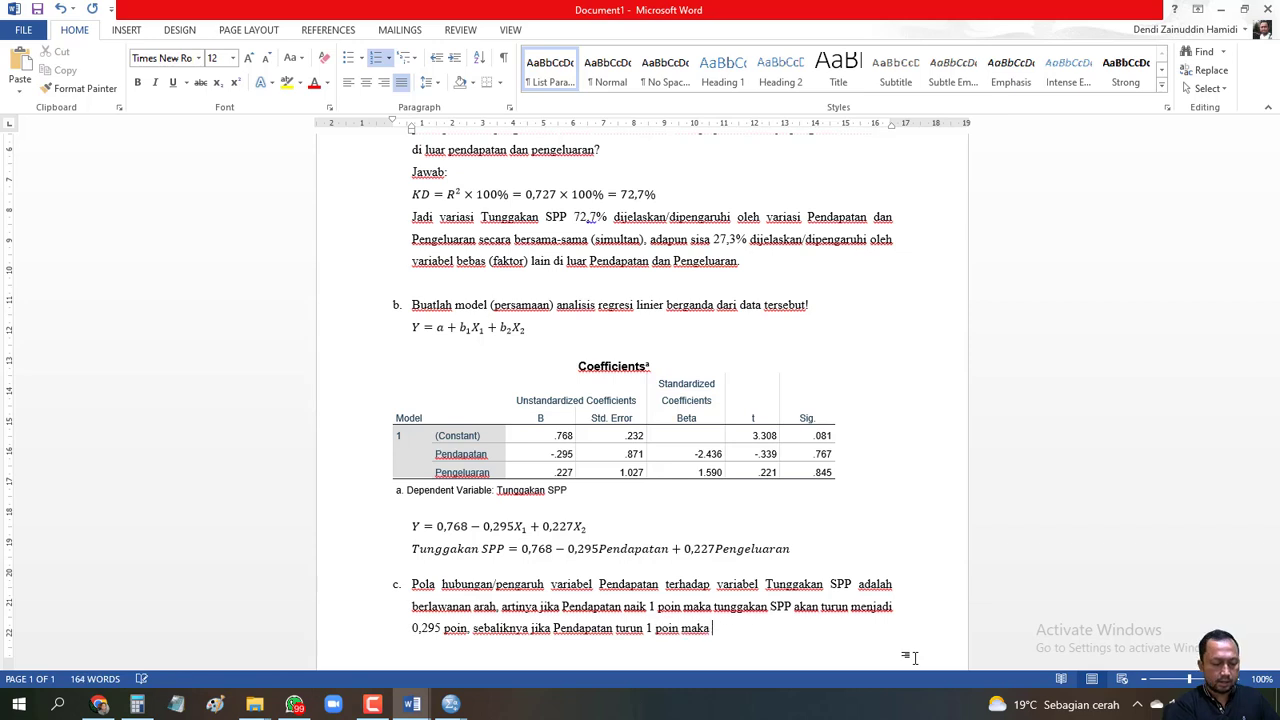
text(Tunggakan SPP akan n)
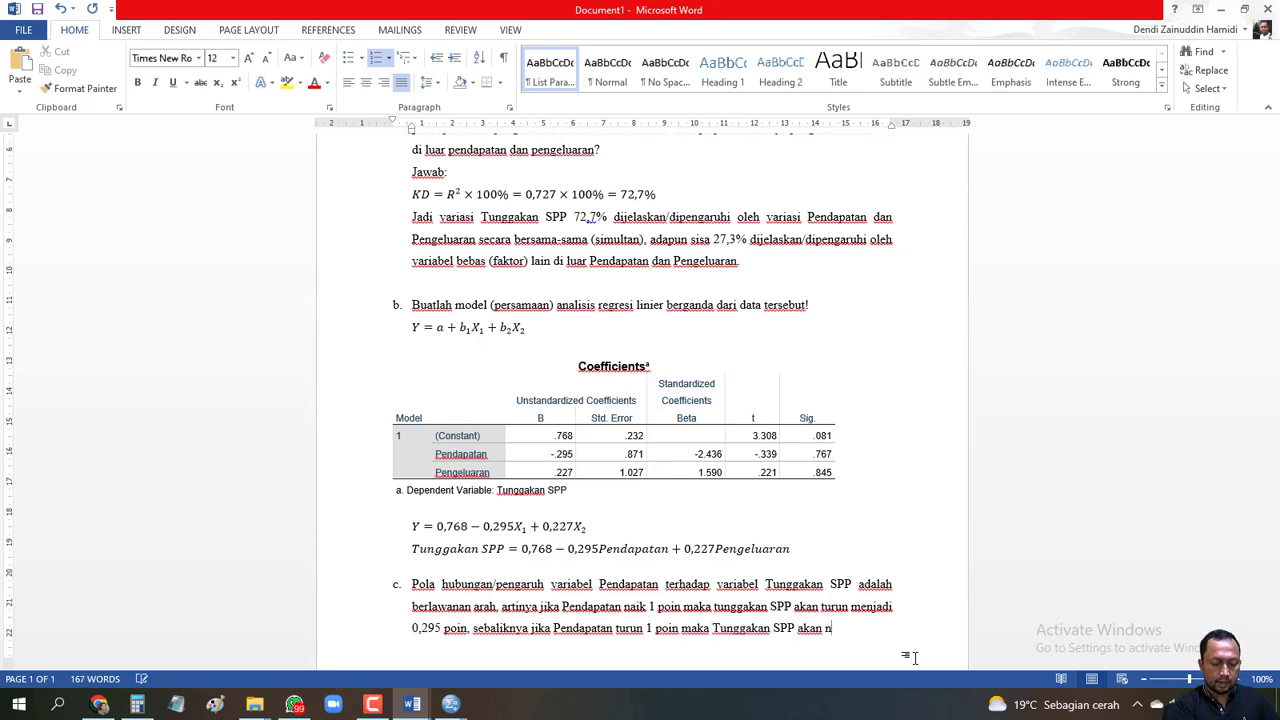
text(aik 0,)
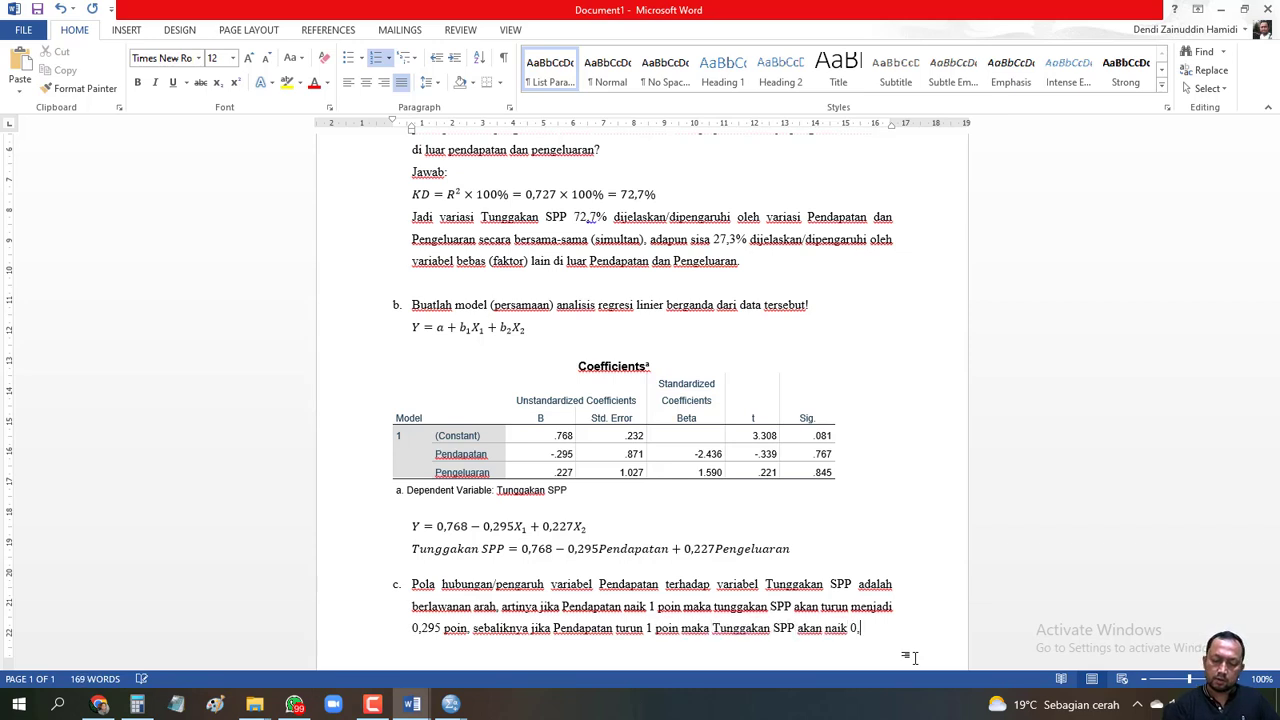
text(295 poin.)
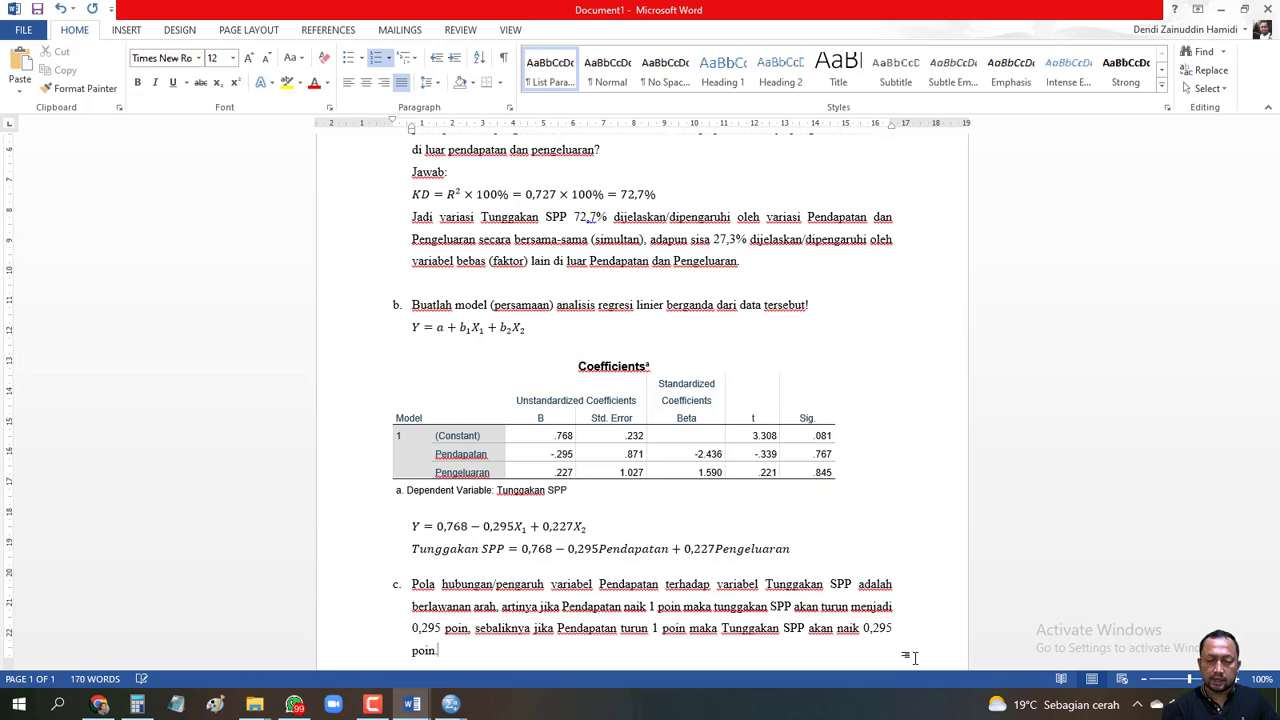
- Add list item d reading "Pengaruh Pengeluaran terhadap Tunggakan aalah berbanding lurus (searah), artinya jika Pengaluaran naik 1 poin maka Tunggakan SPP akan"
scroll(913, 657, down, 2)
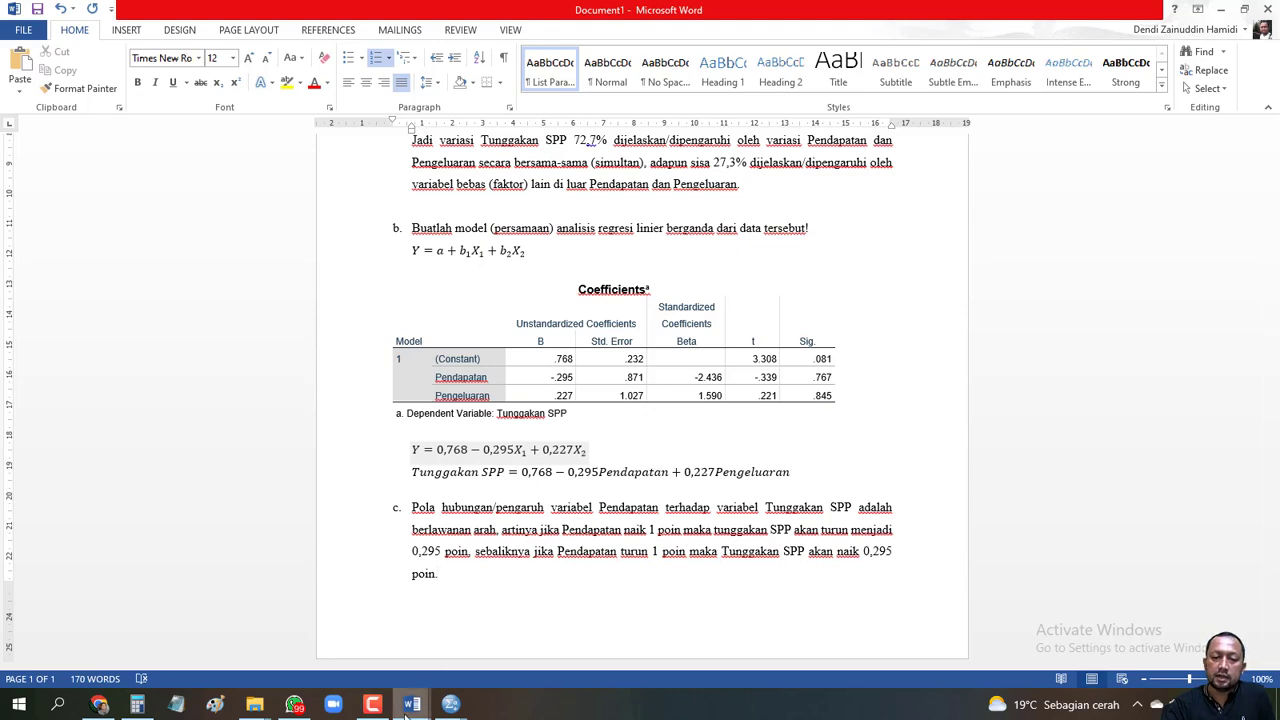
mouse_move(412, 702)
click(479, 659)
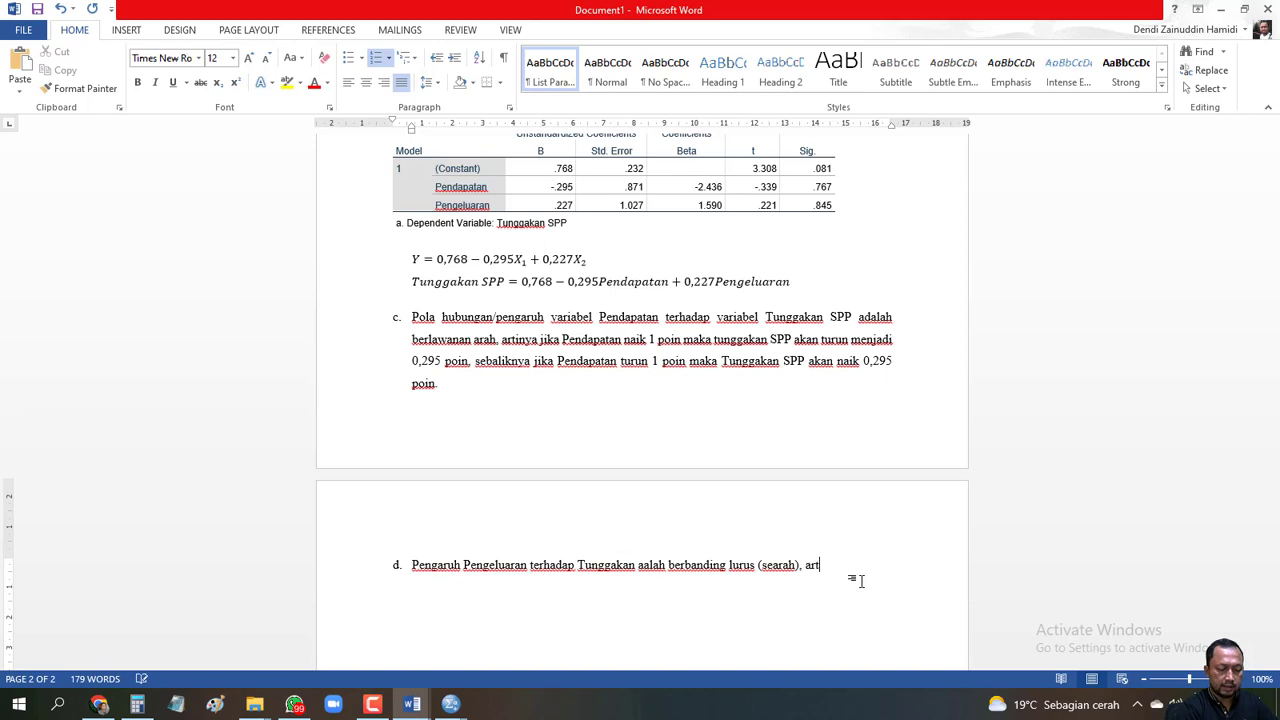
text(inya jika Pengal)
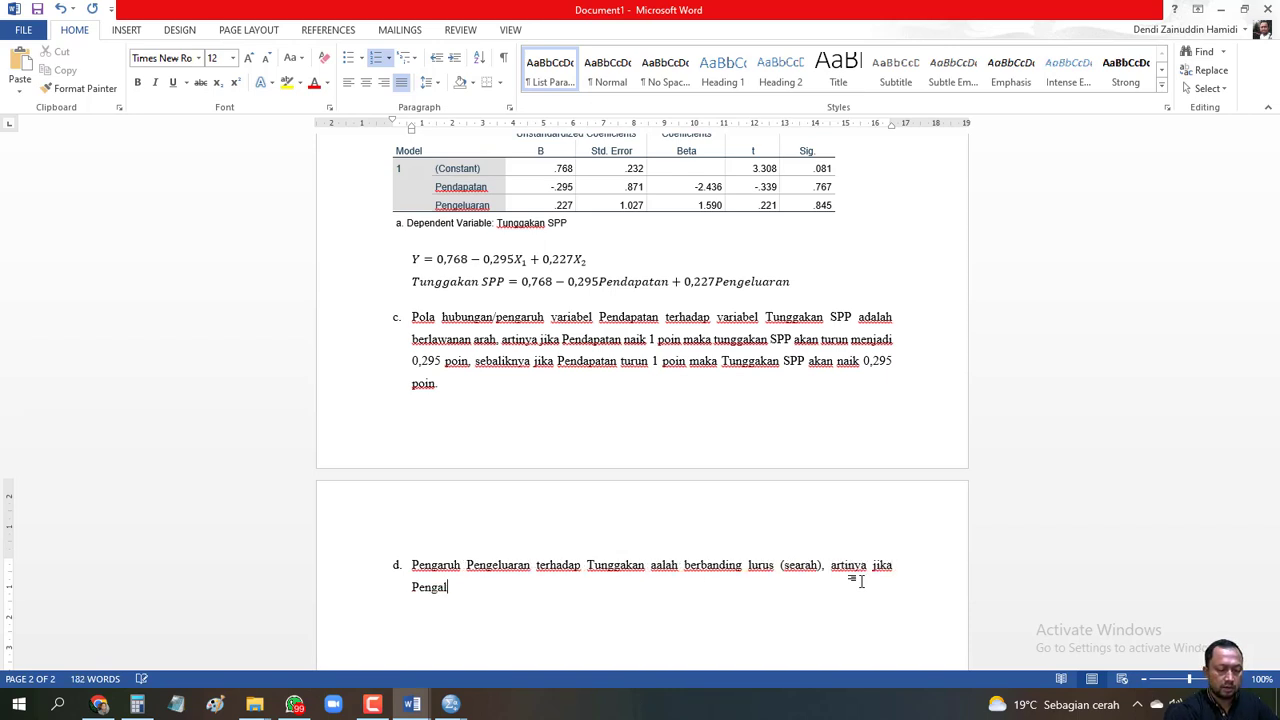
text(uaran naik 1)
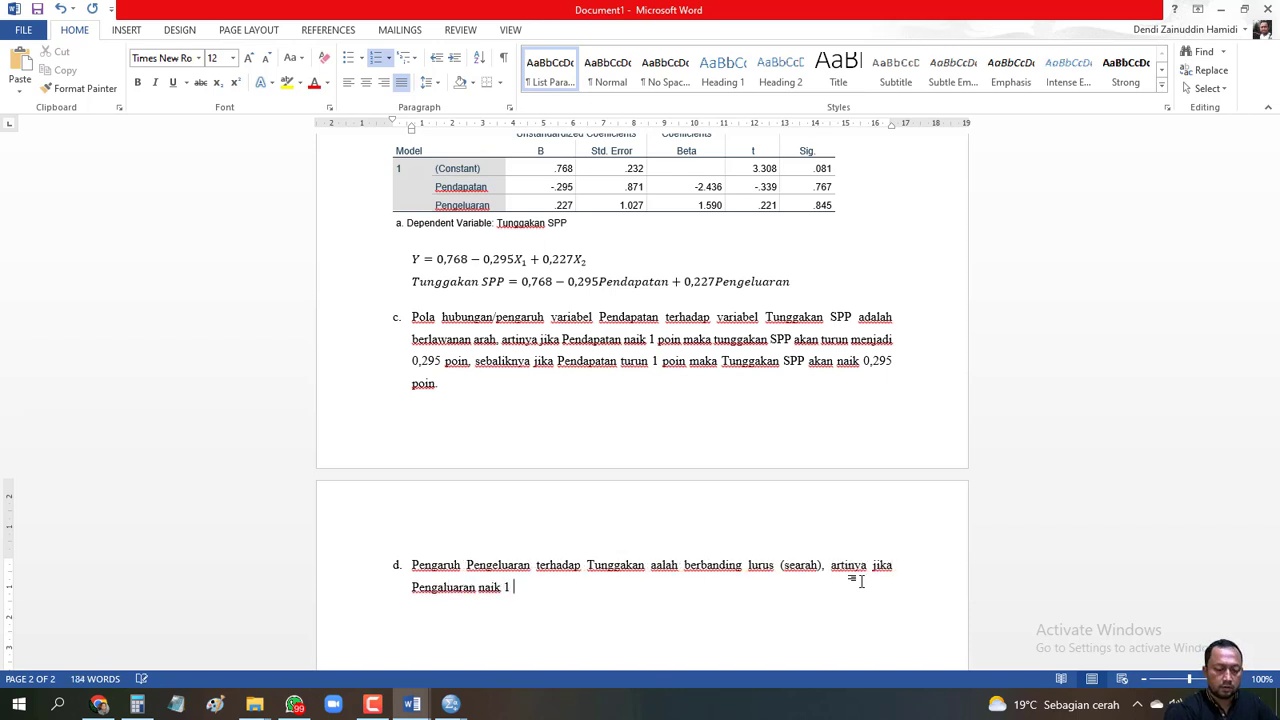
text( poin maka Tungga)
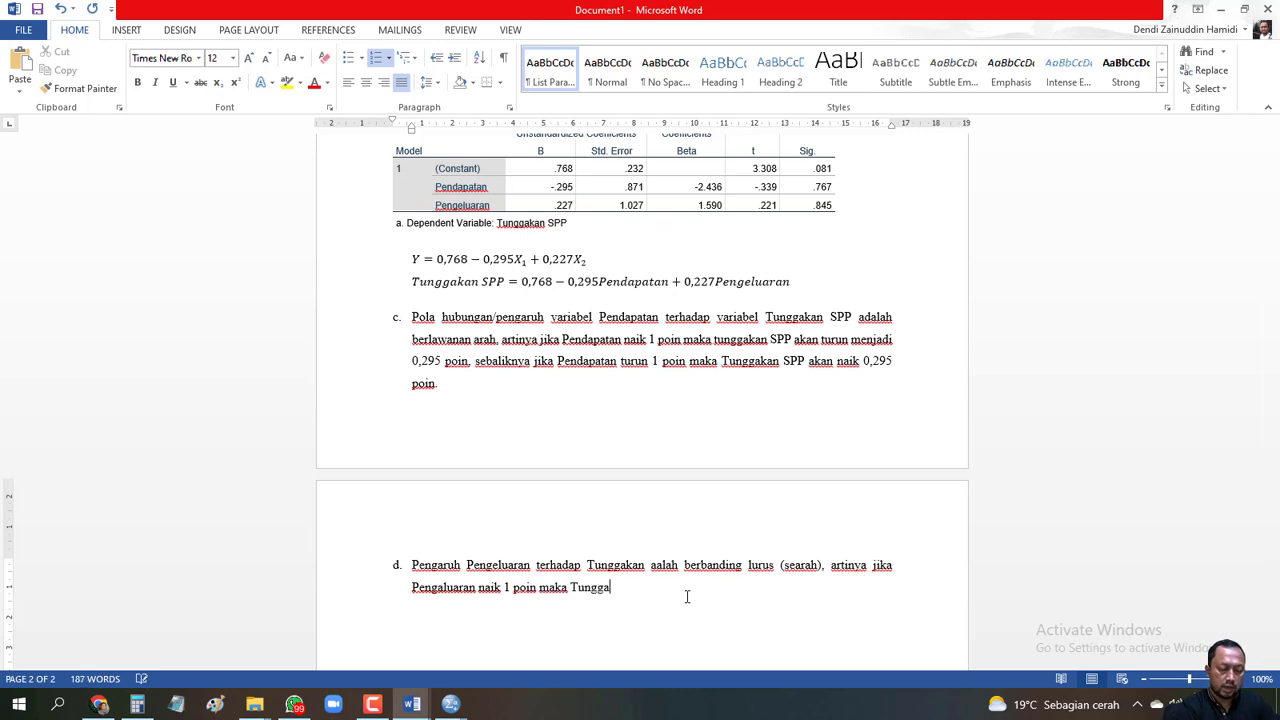
text(kan SPP akan )
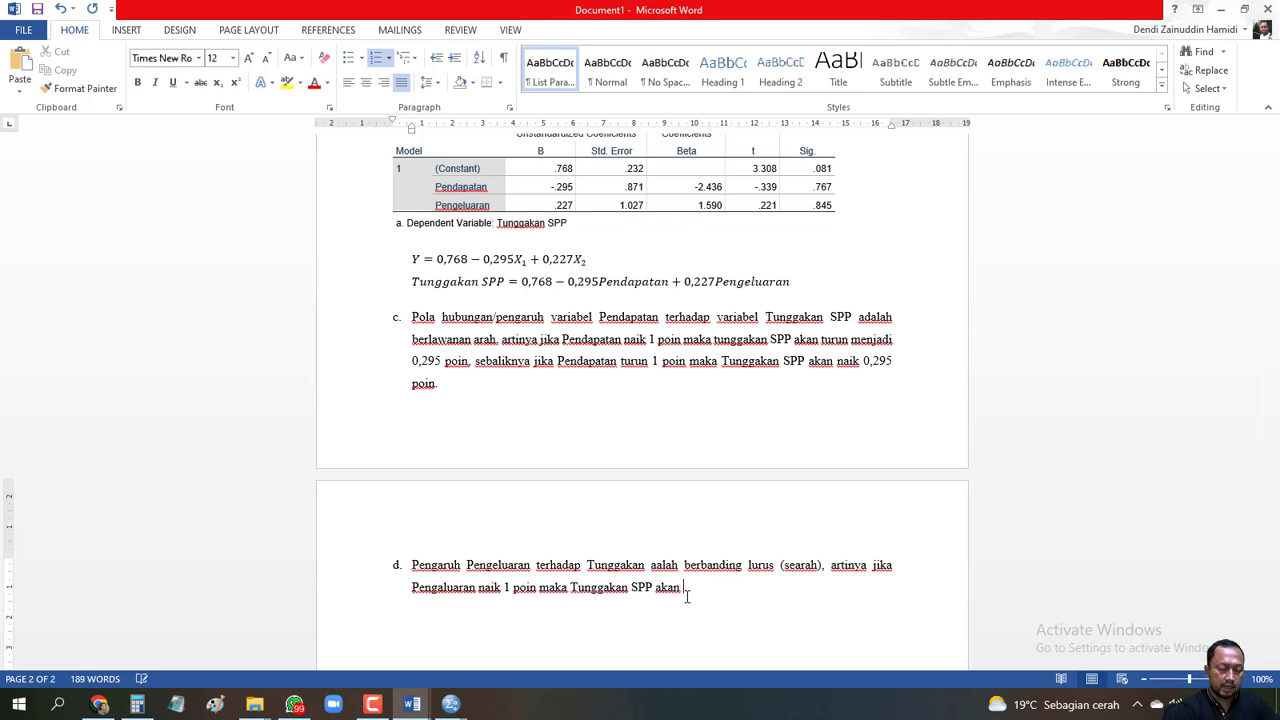
- Continue item d with "naik sebesar 0,227 poin" and replace "menjadi" with "sebesar" in item c
text(naik menja)
key(BackSpace)
key(BackSpace)
key(BackSpace)
key(BackSpace)
key(BackSpace)
text(se)
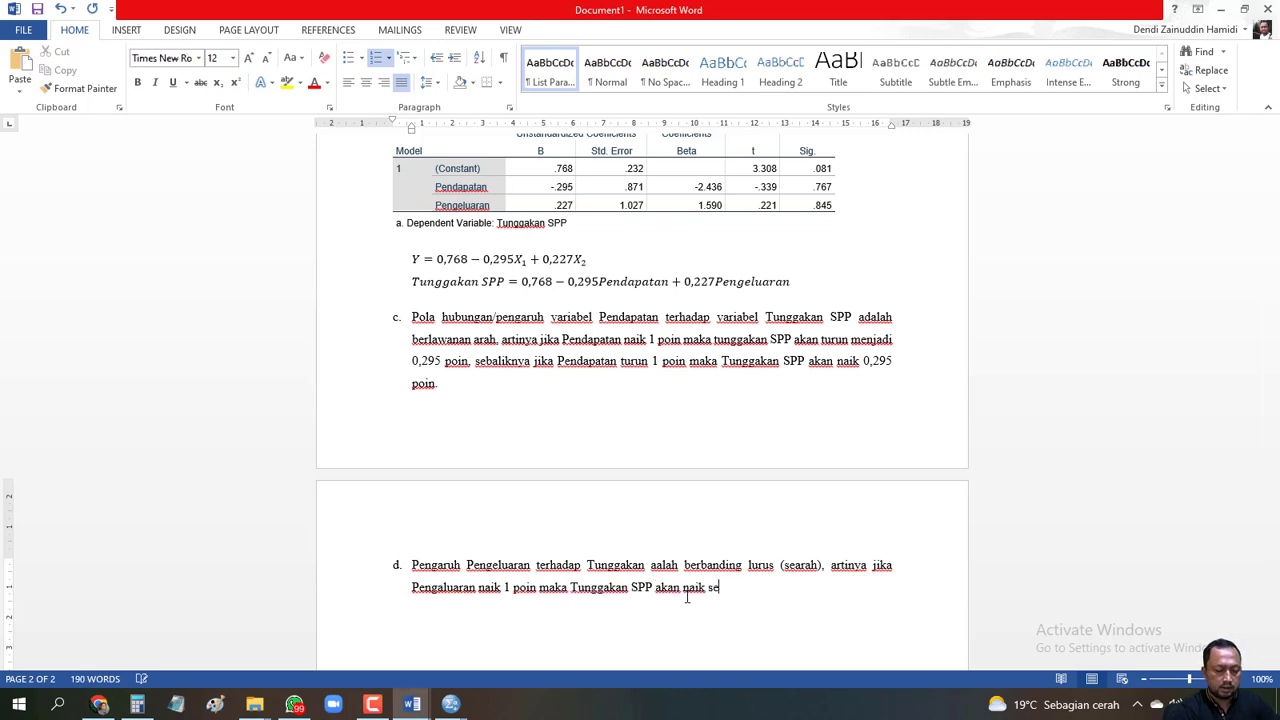
text(besar )
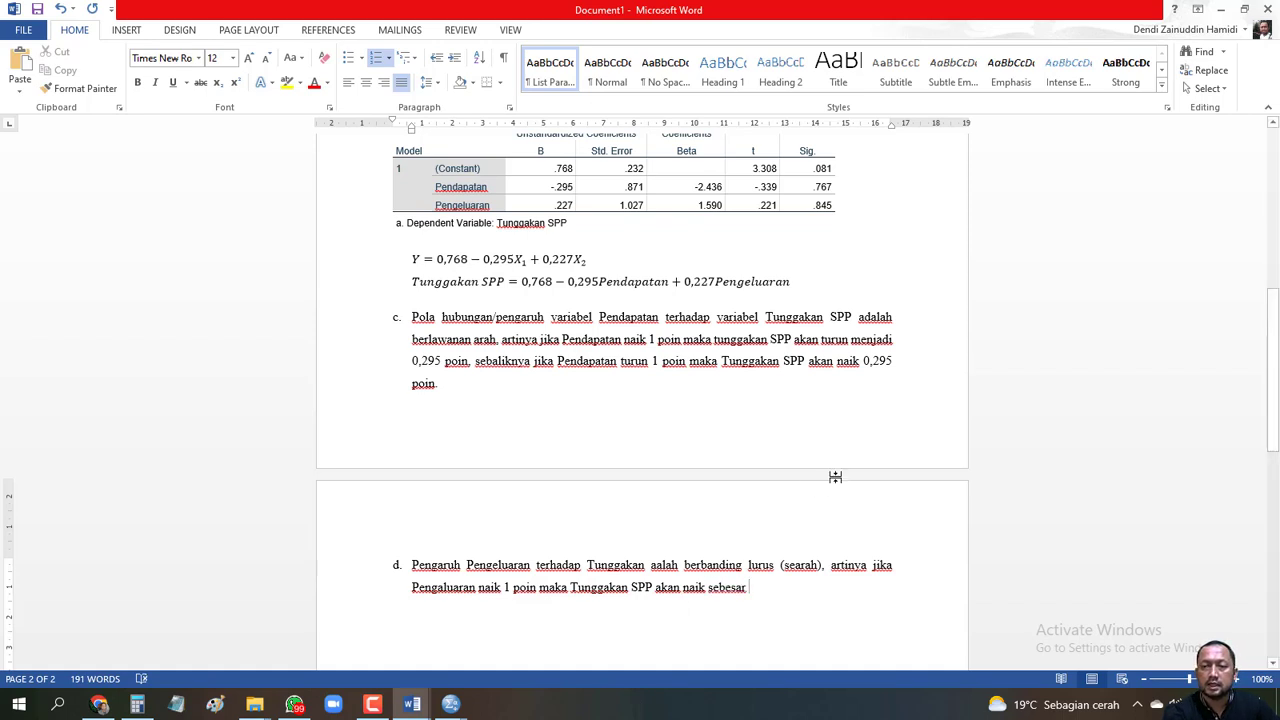
text(0)
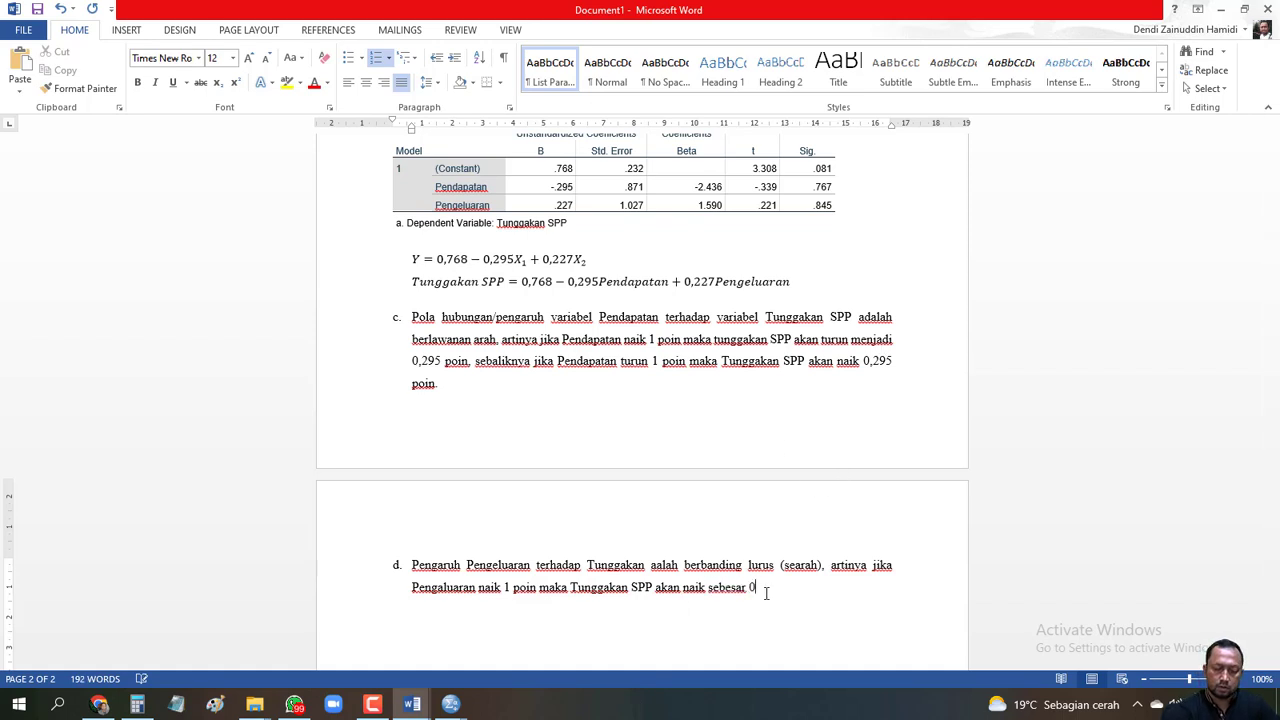
text(,227 poin)
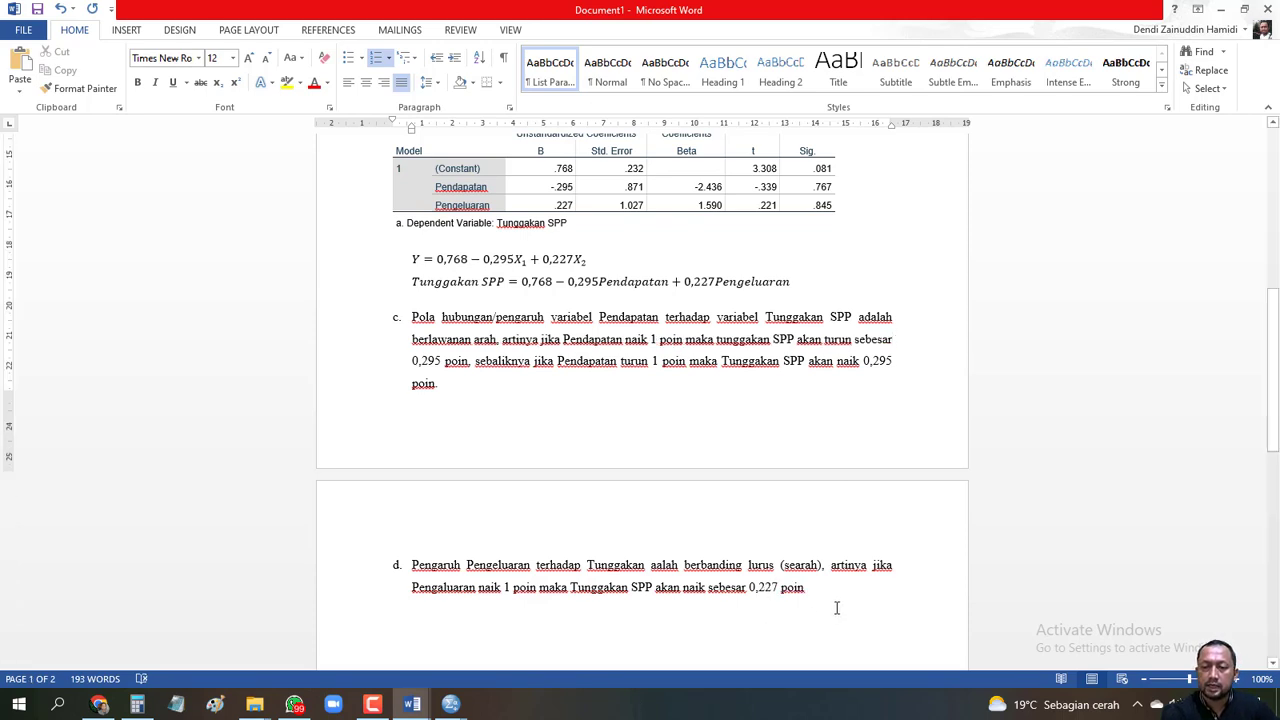
- Complete the sentence in item d with ", sebaliknya jika Pengeluaran turun 1 poin maka Tunggakan SPP akan turun 0,227 poin."
text(sebaliknya jika)
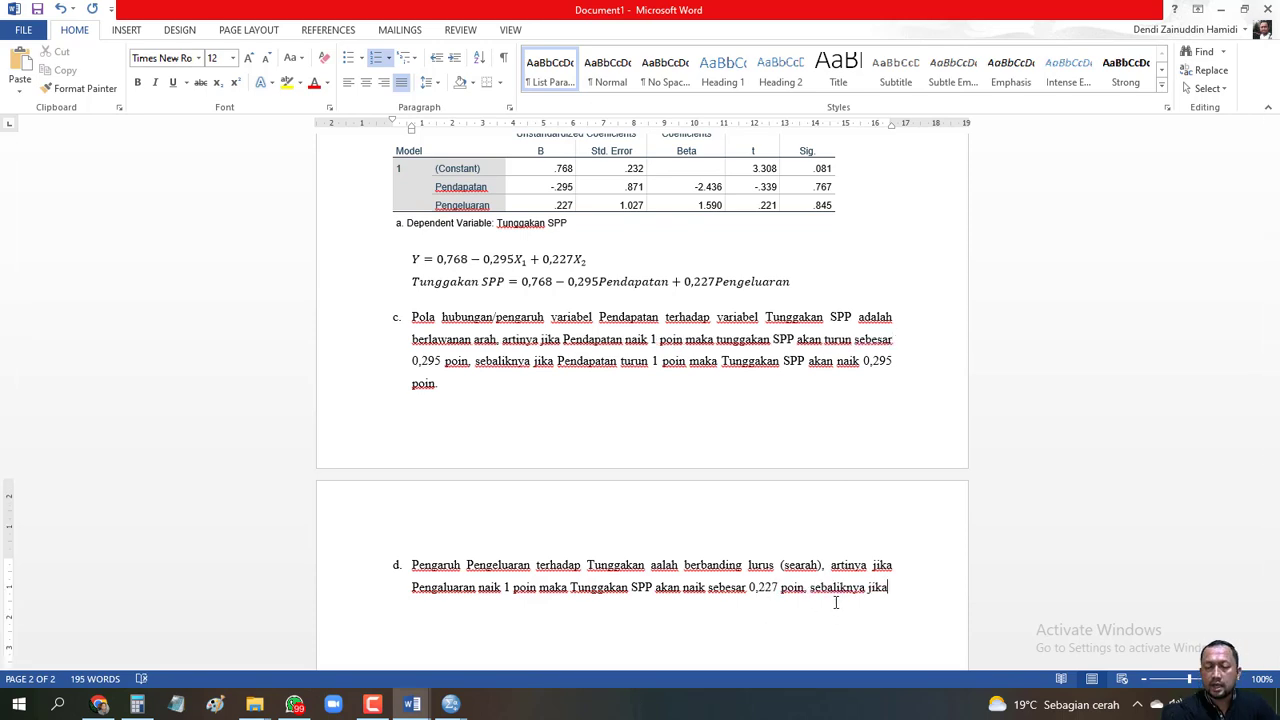
text( Pengeluaran turun )
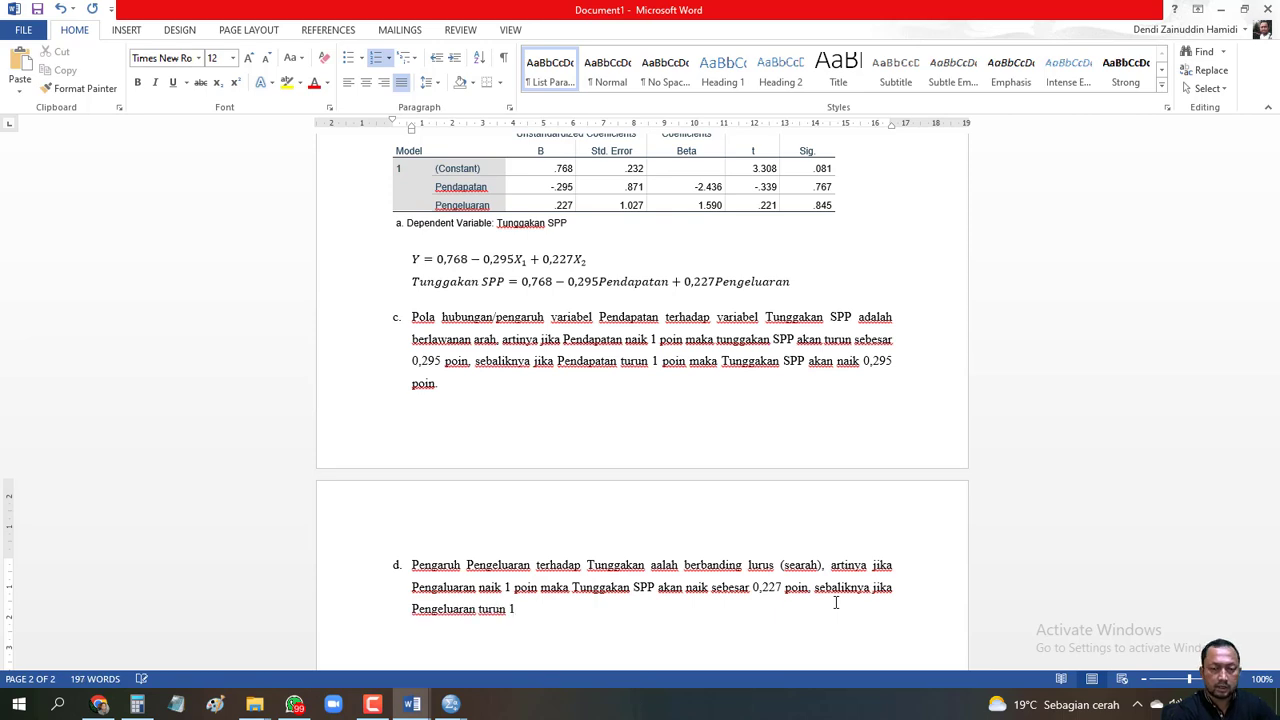
text(1 poin maka Tunggakan )
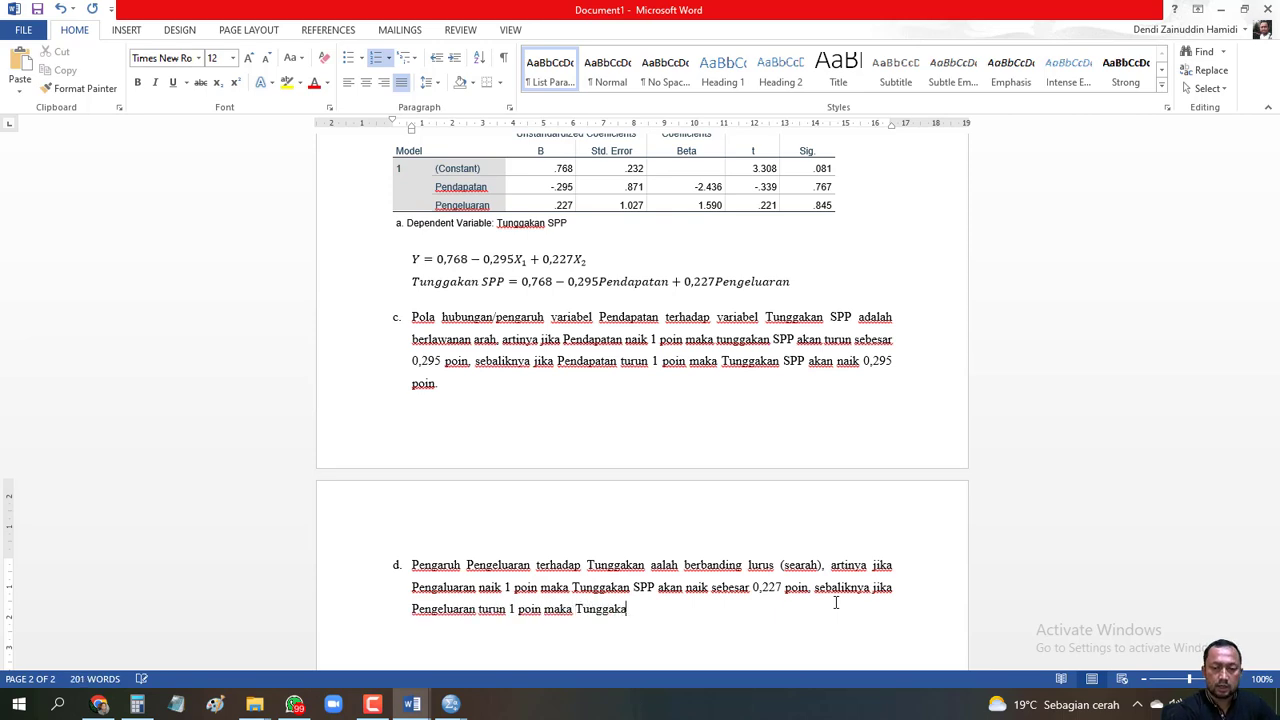
text(SPP kakan turun 0,227 poin.)
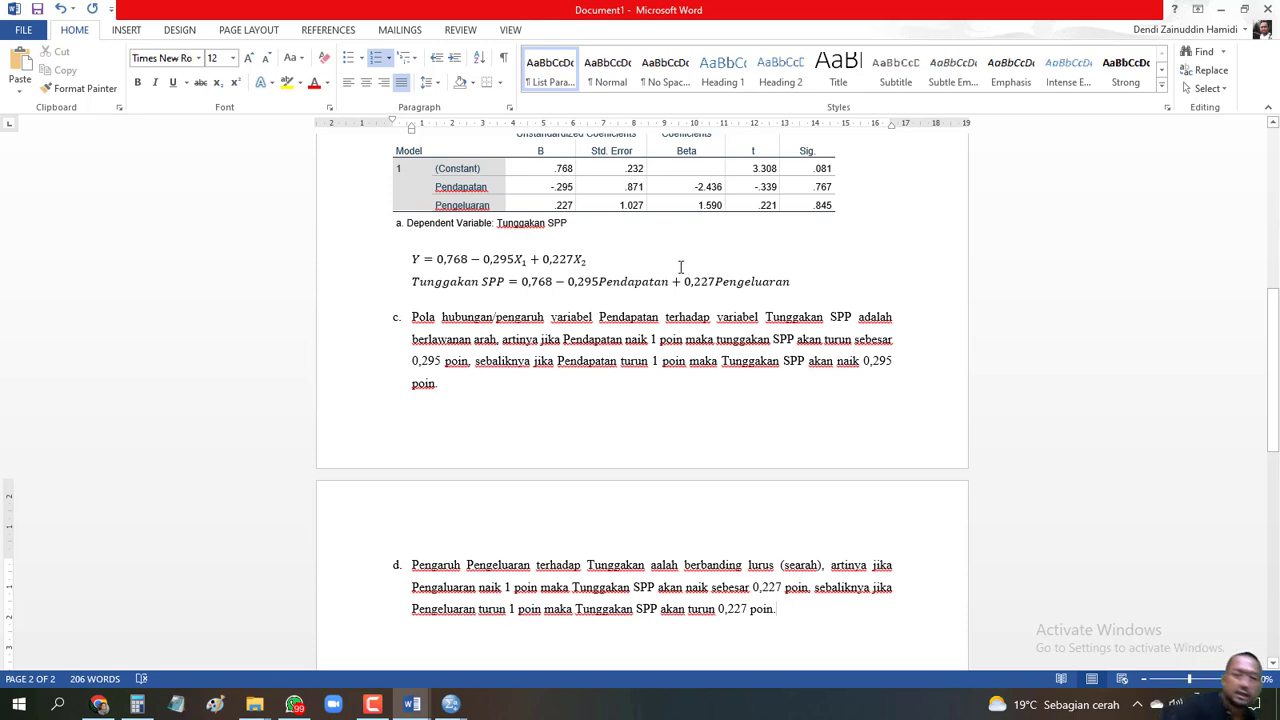
- Append to item d the sentence "Dengan asumsi faktor lain di luar Pengeluaran tidak mengalami perubahan nilai (konstan)."
click(484, 392)
click(807, 612)
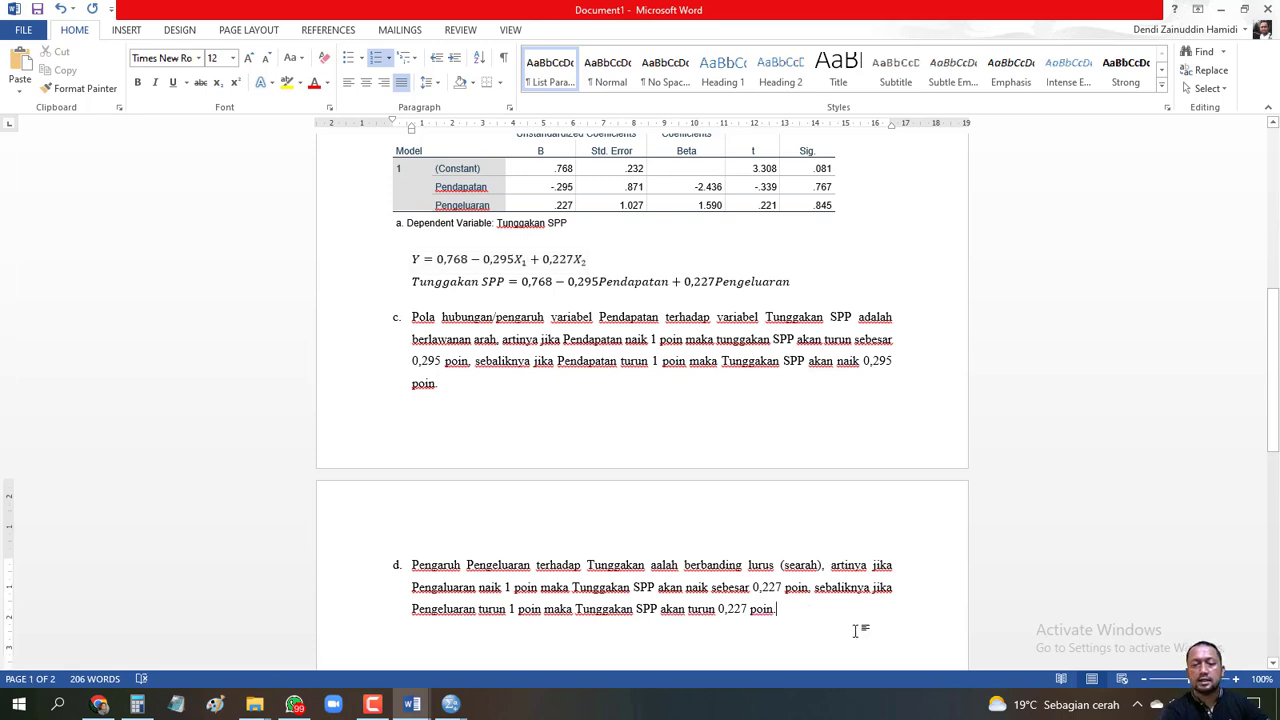
text(Dengan asumsi faktor lai)
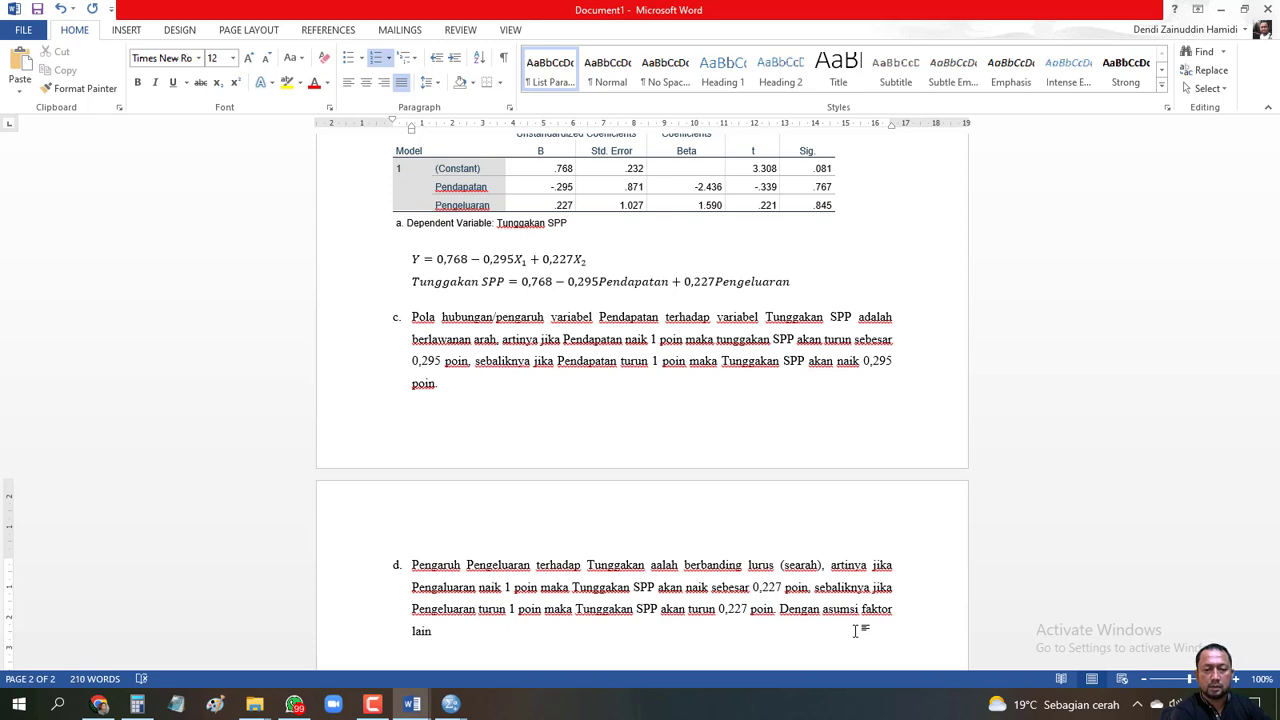
text(n)
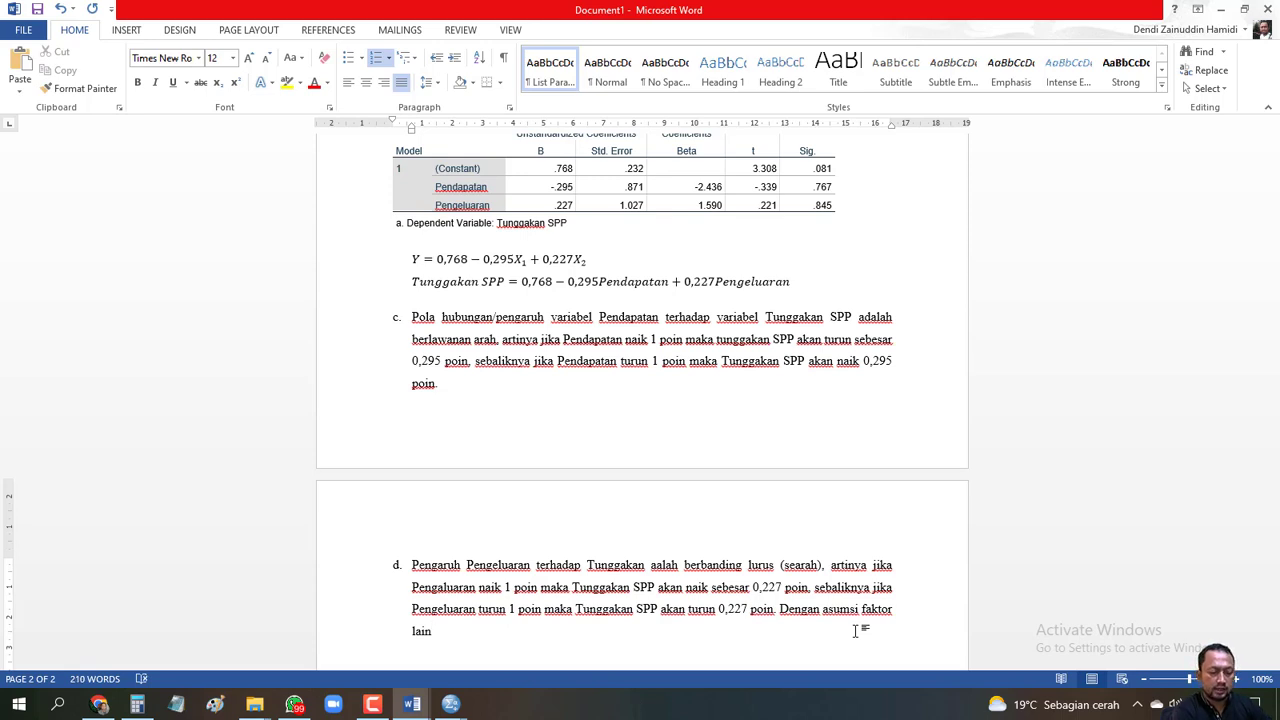
text( di luar)
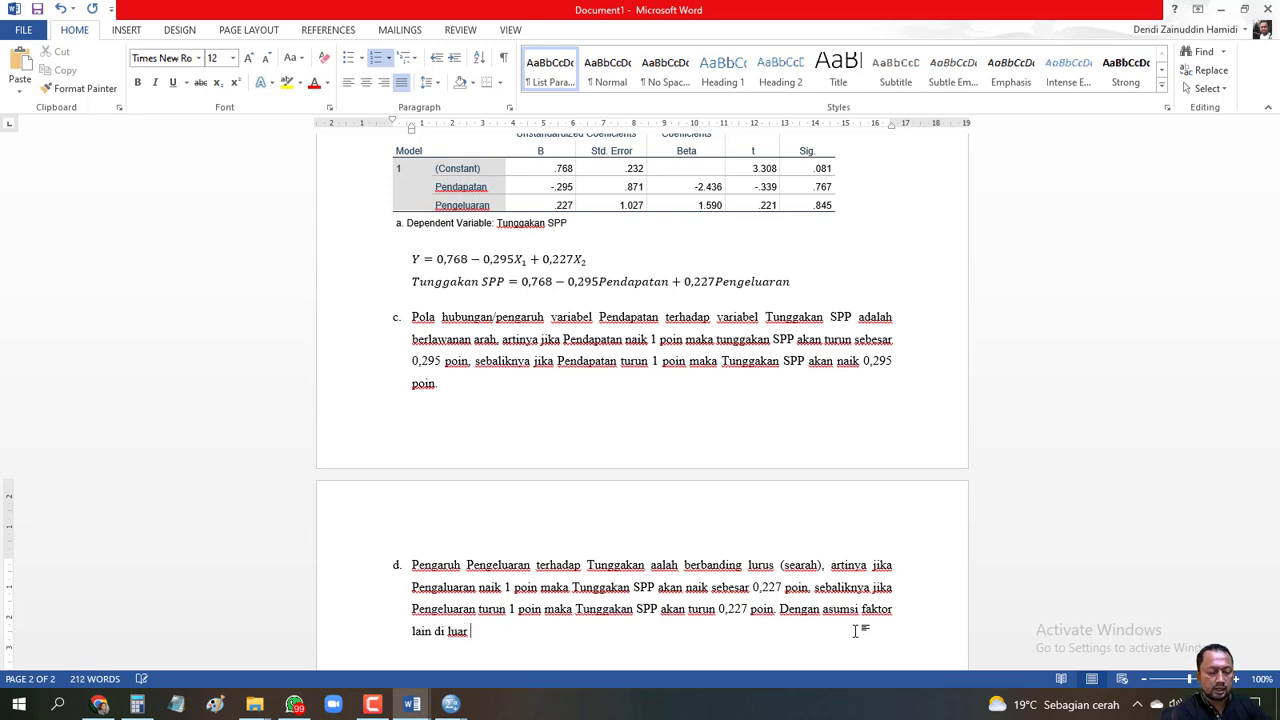
text( Pengeluaran tidak mengalami perubahan nilai )
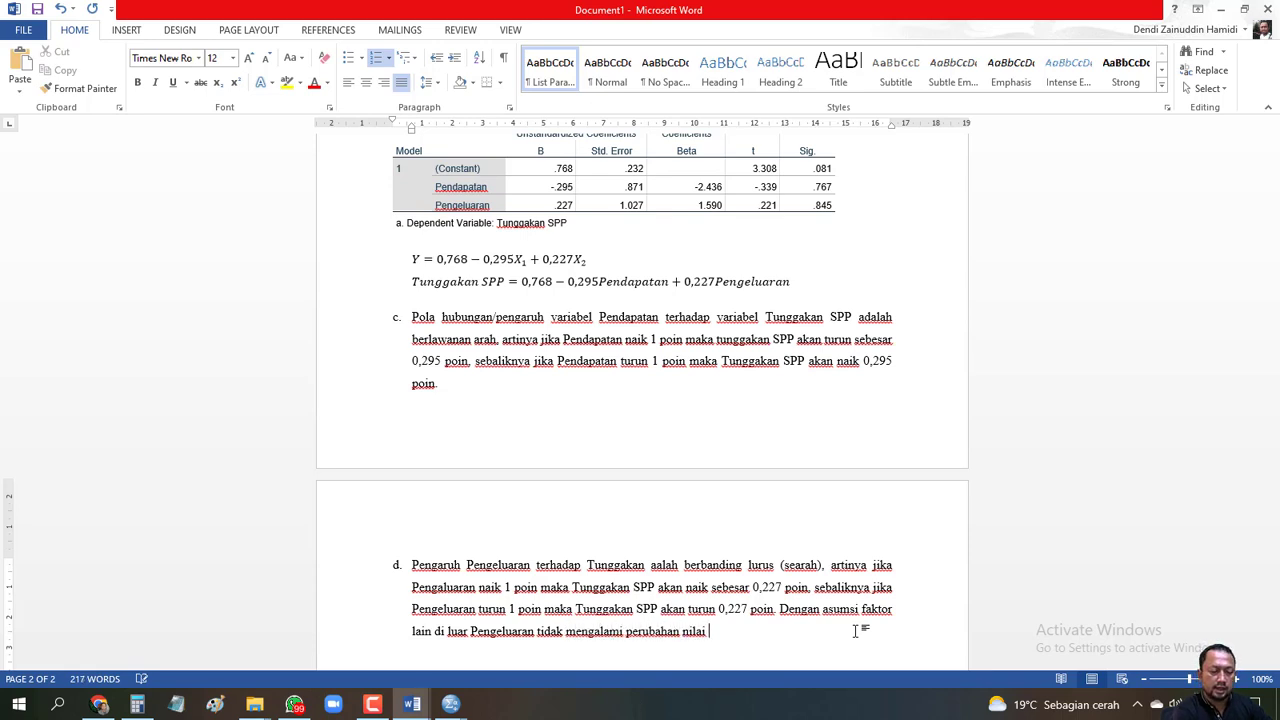
text((konstan).)
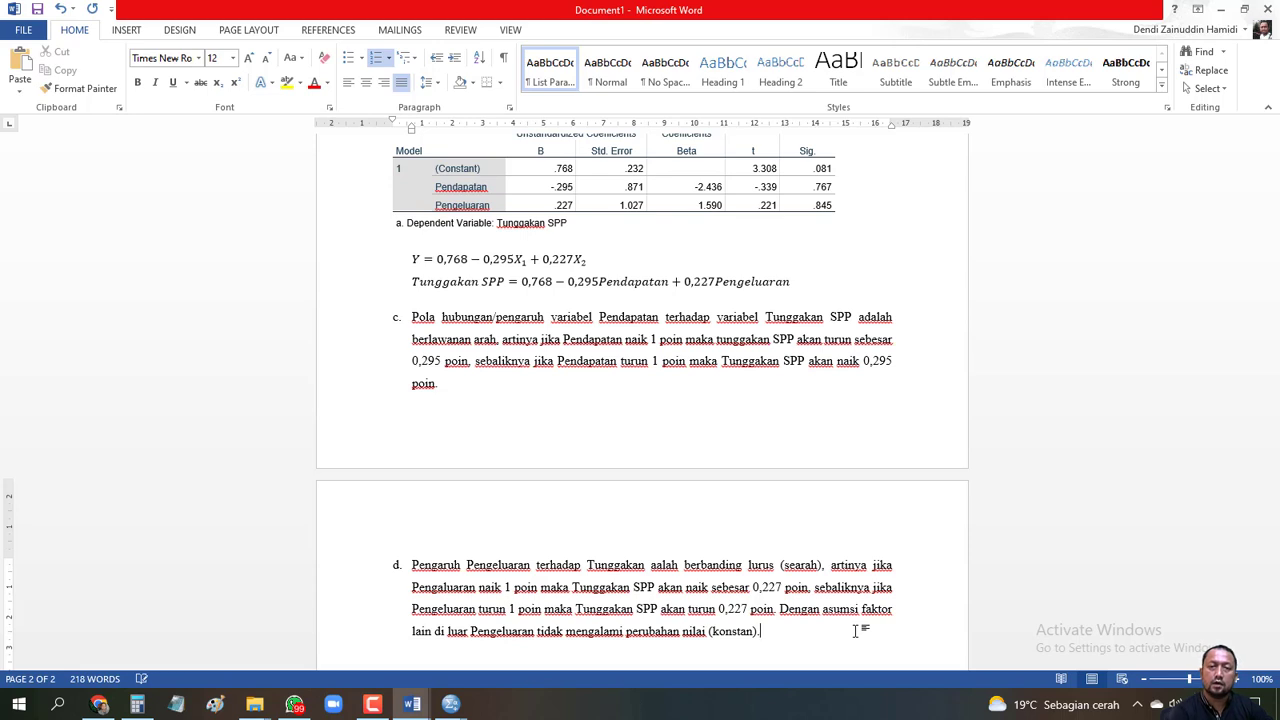
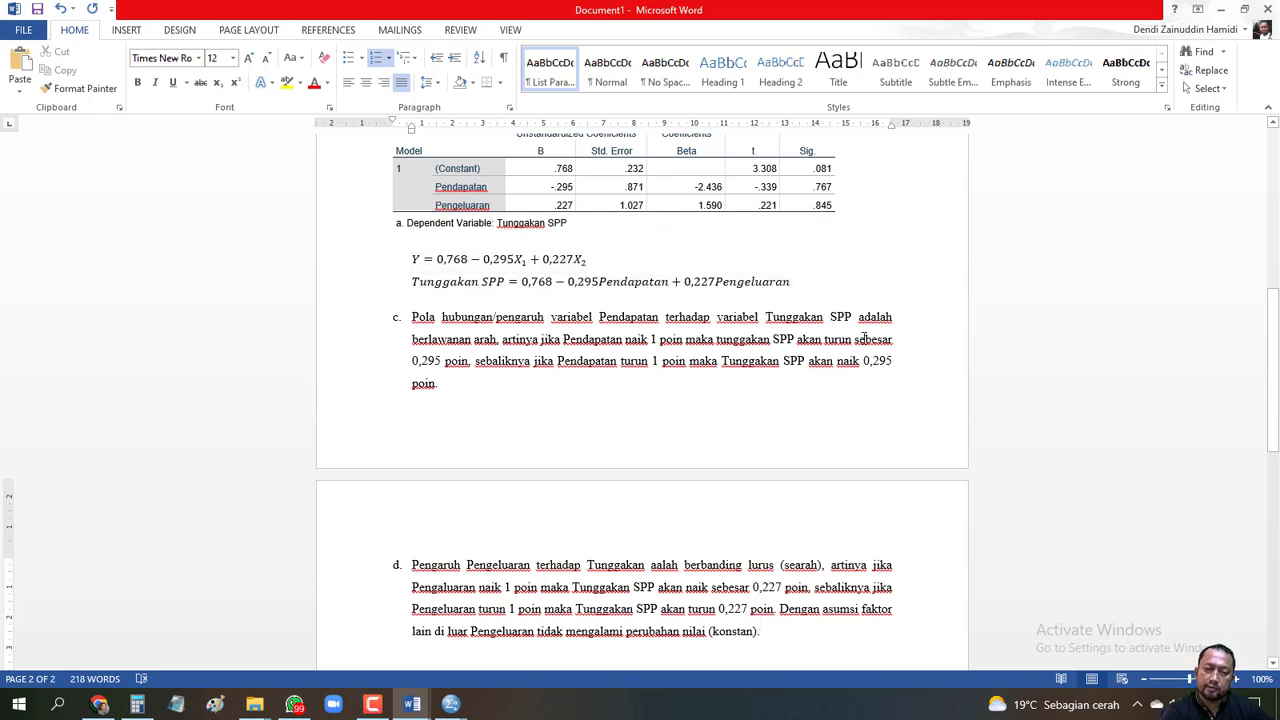
- Append to item c "Dengan asumsi faktor lain di luar Pendapatan tidak mengalami perubahan nilai (konstan"
scroll(860, 335, down, 2)
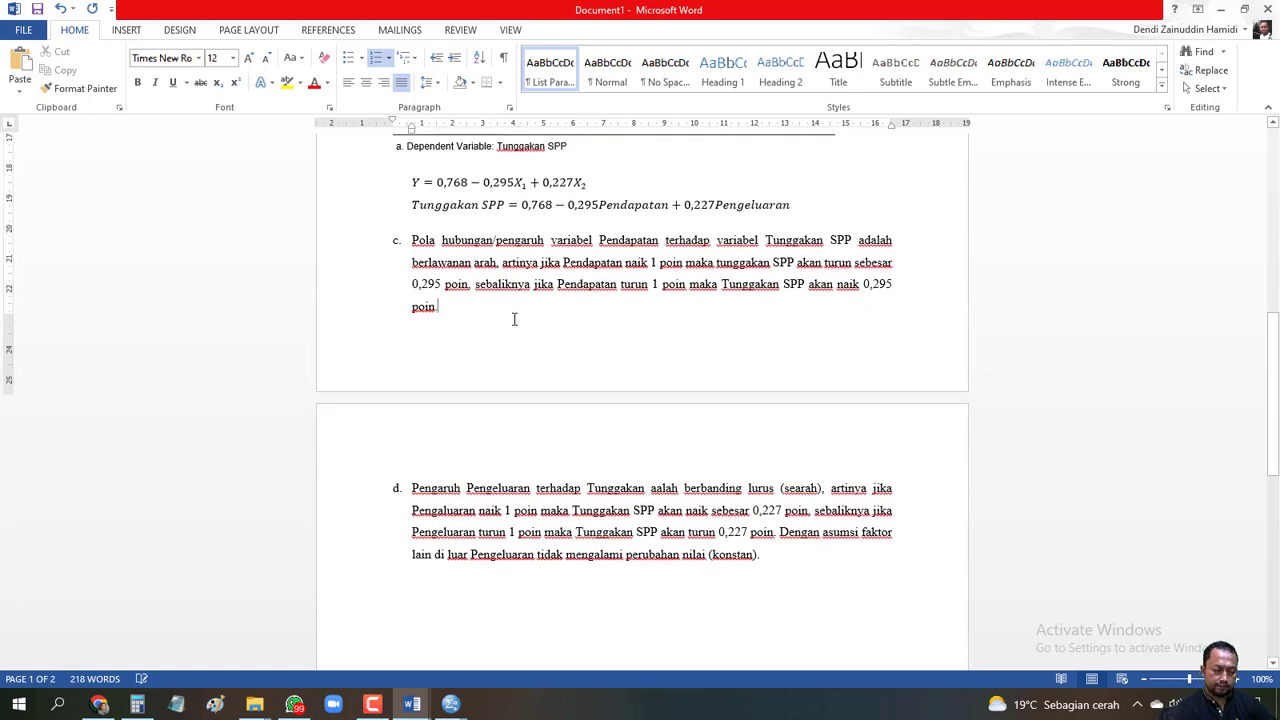
text(Pendapatan turun 1 poin maka Tunggakan SPP akan naik 0,295 poin. Dengan)
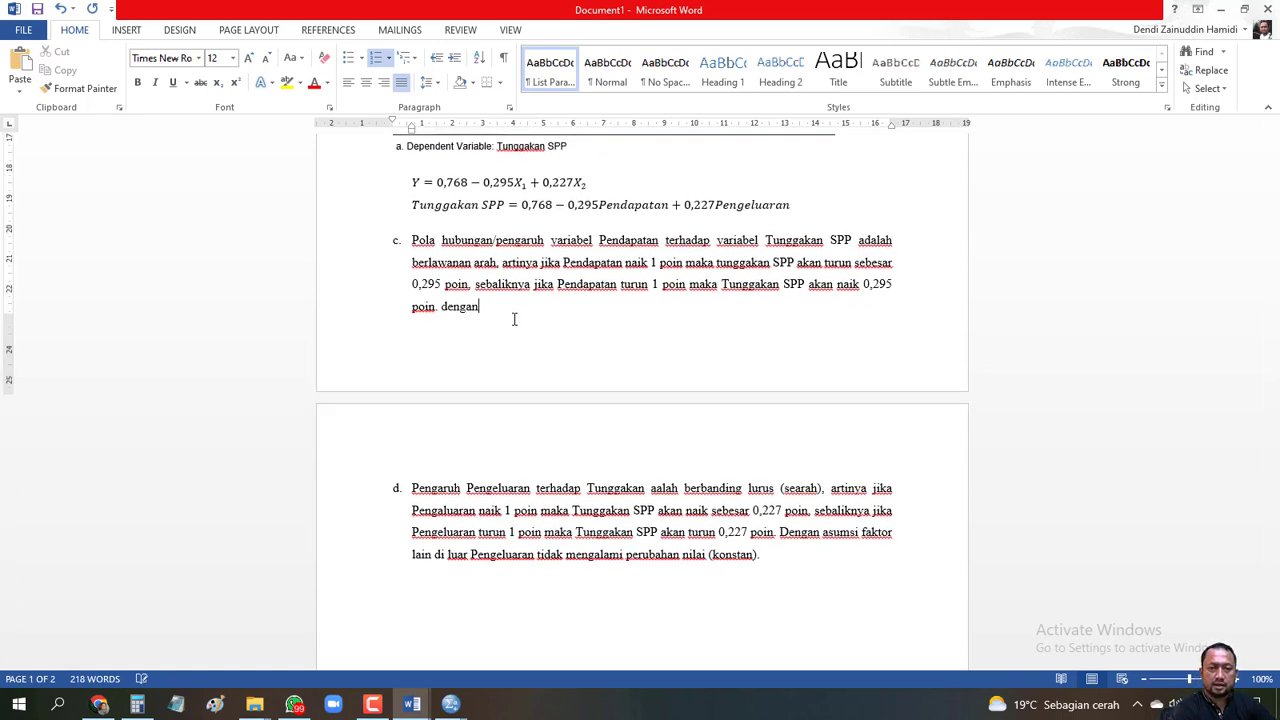
text( asumsi faktor )
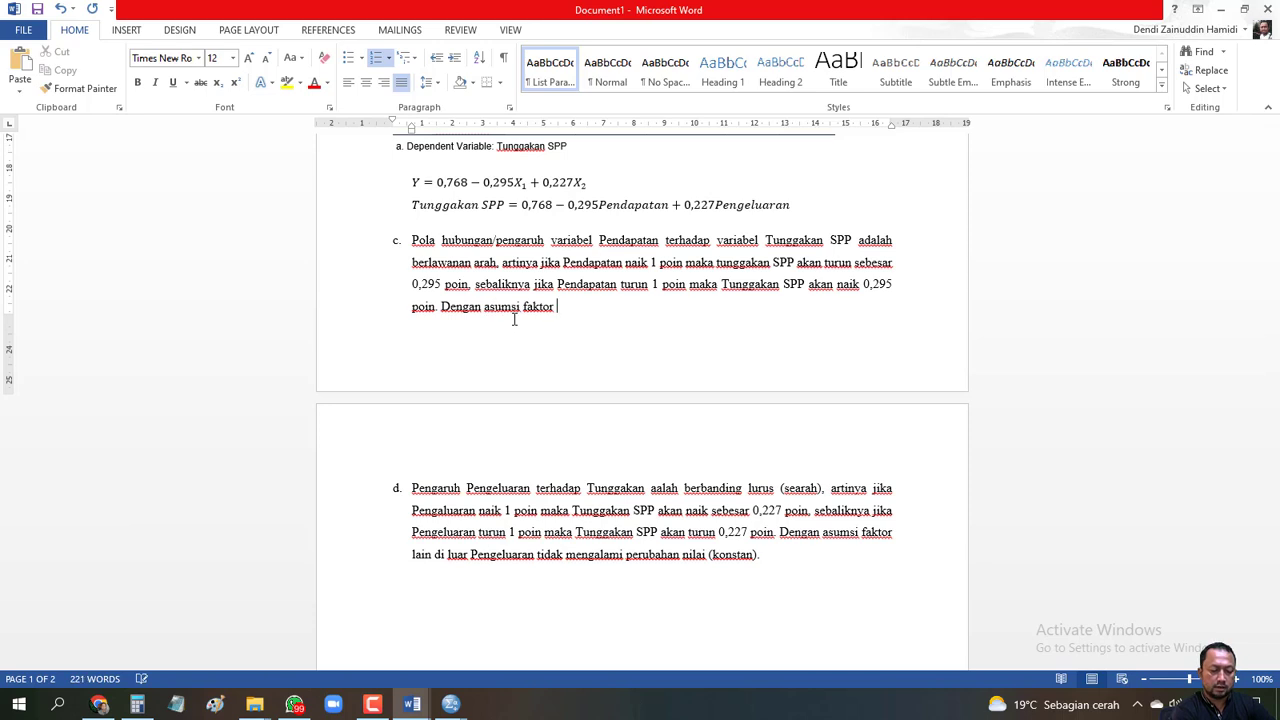
text(lain di luar)
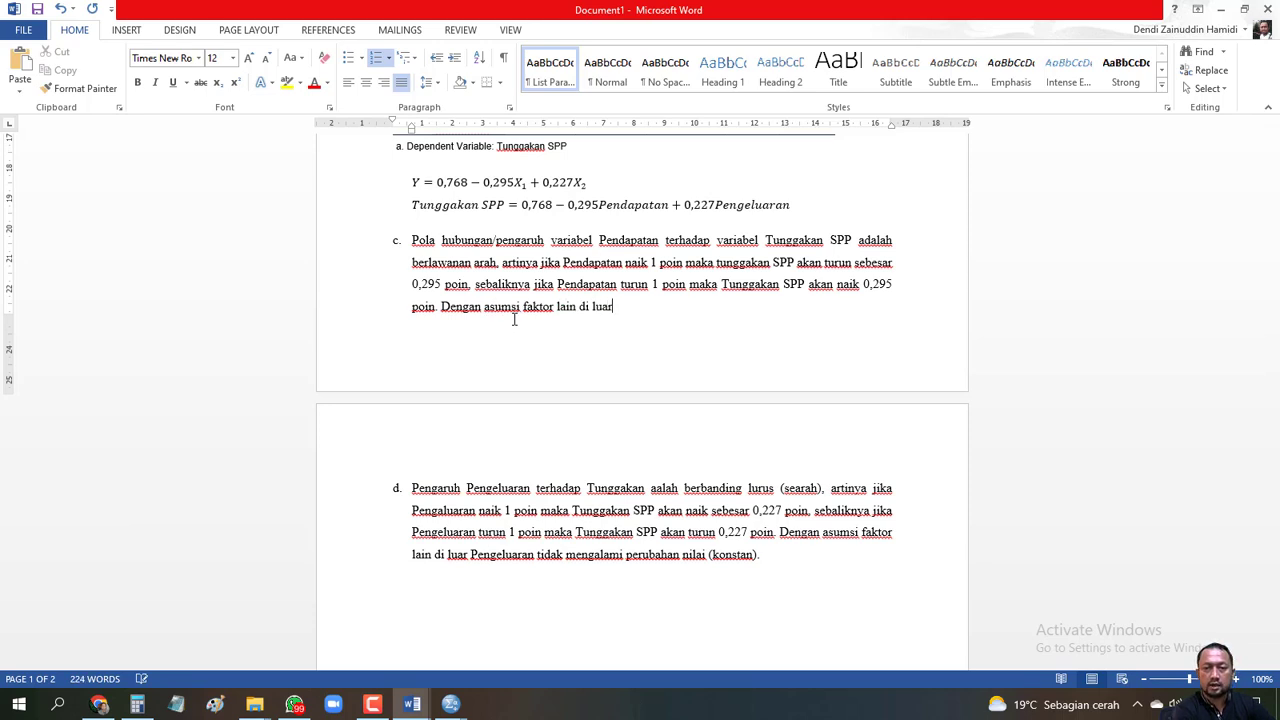
text( Pendapatan tidak menga)
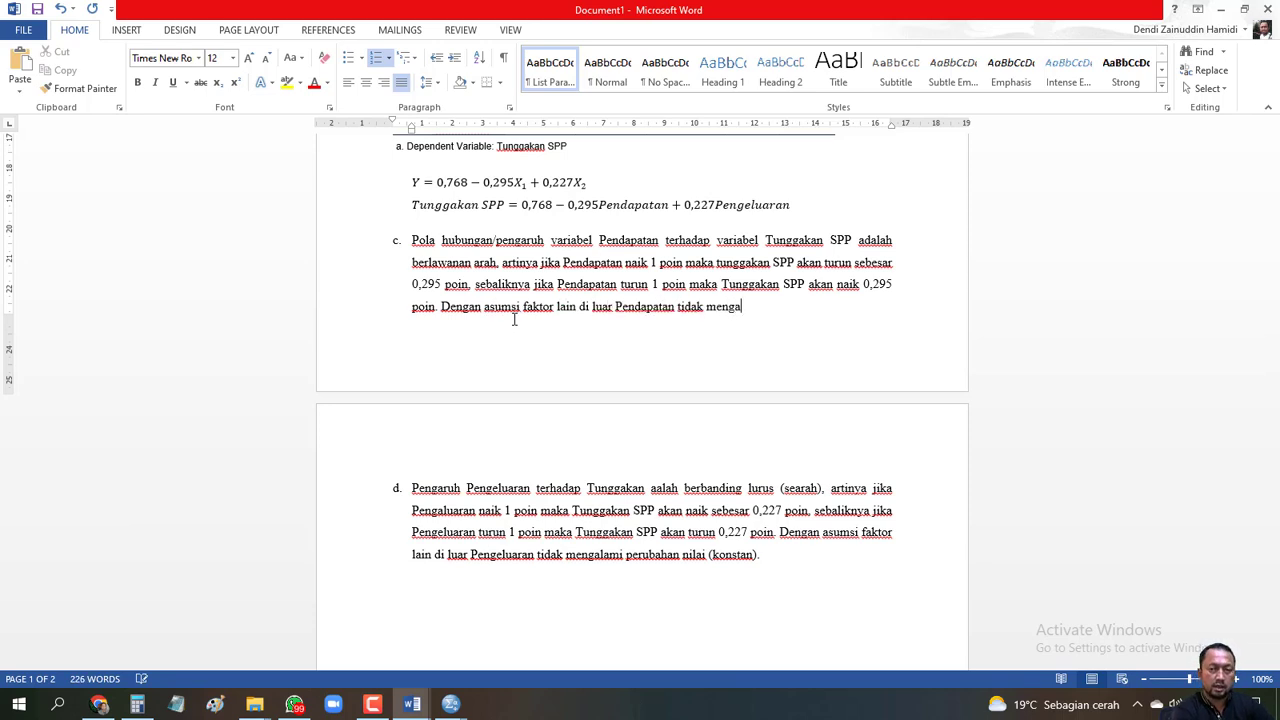
text(lami perubahan )
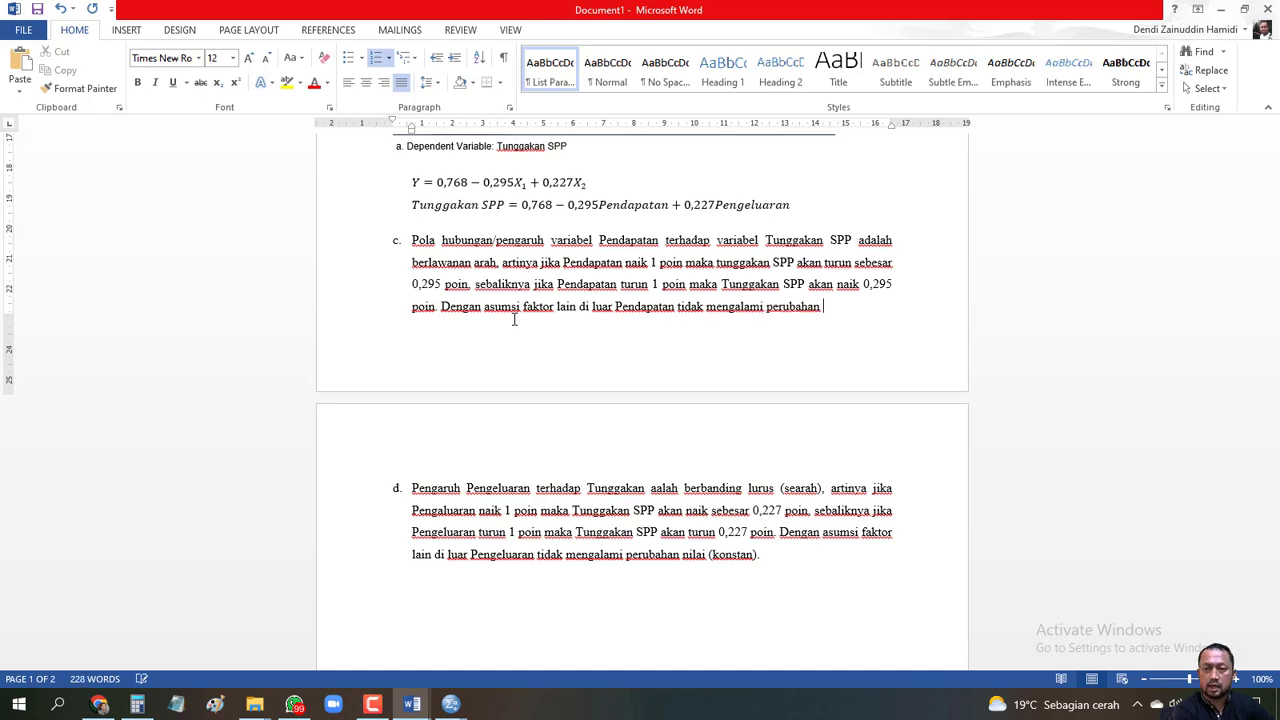
text(nilai )
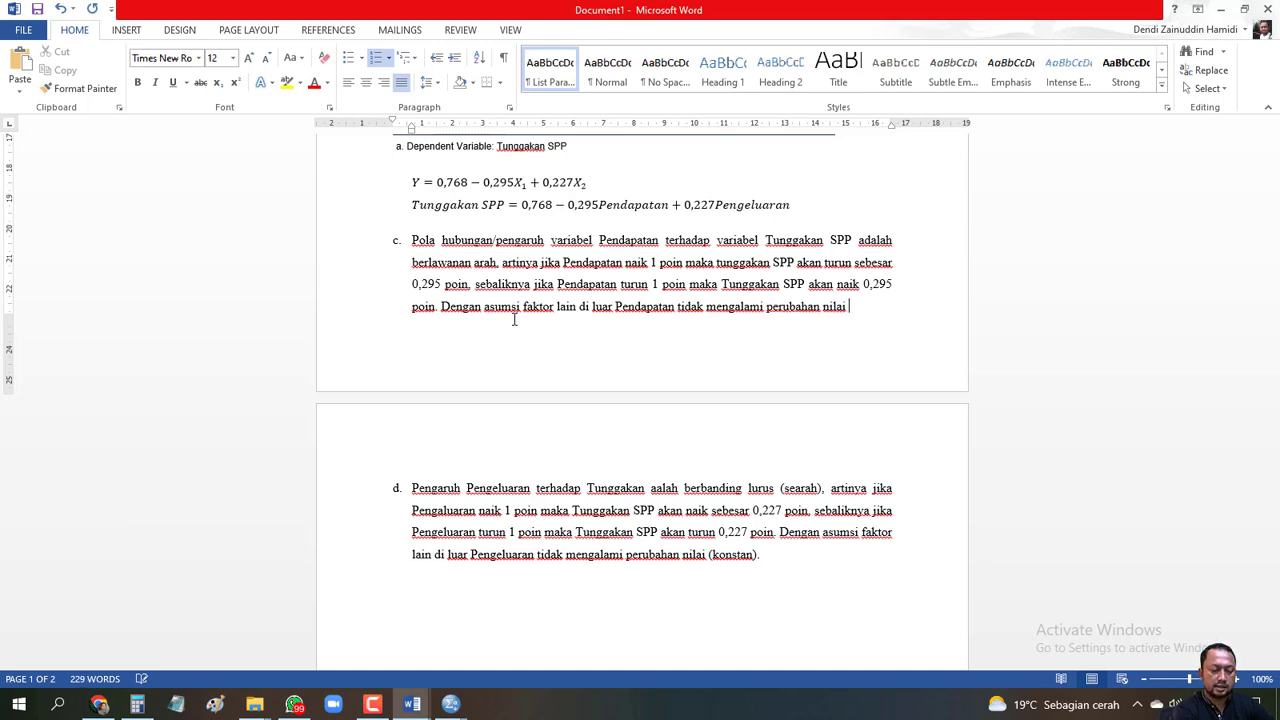
text((konstan)
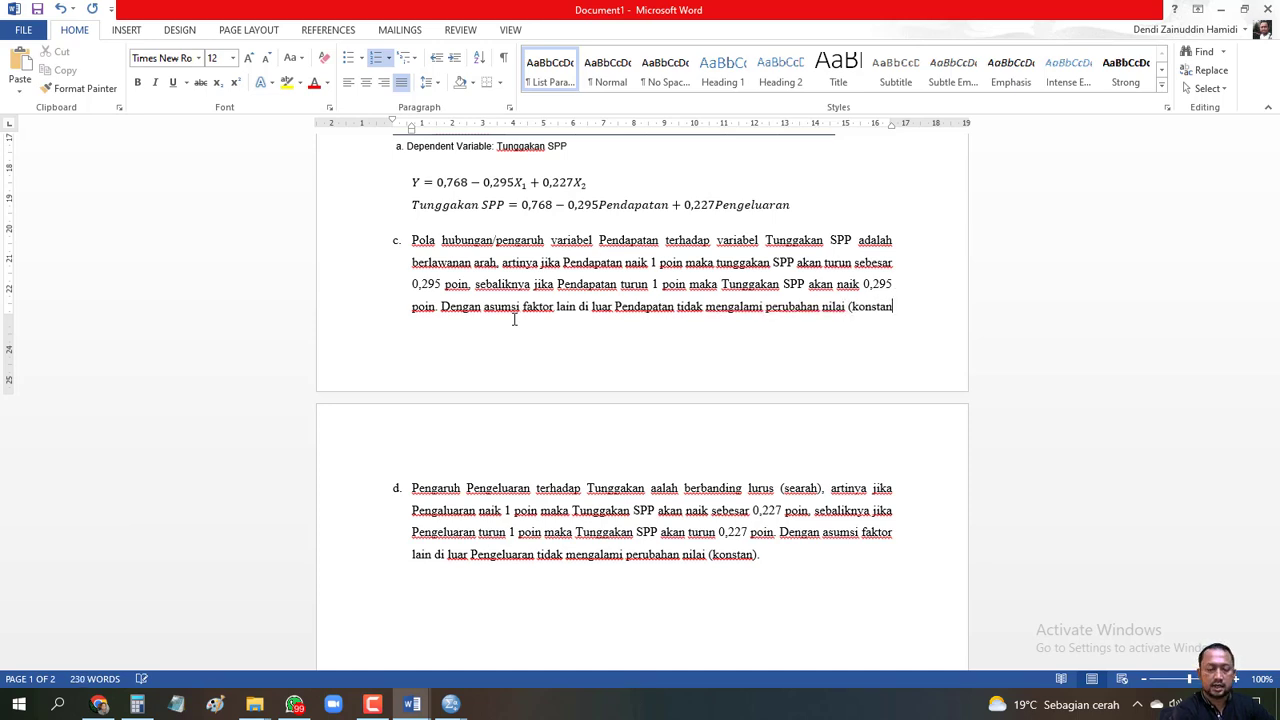
key(alt+Tab)
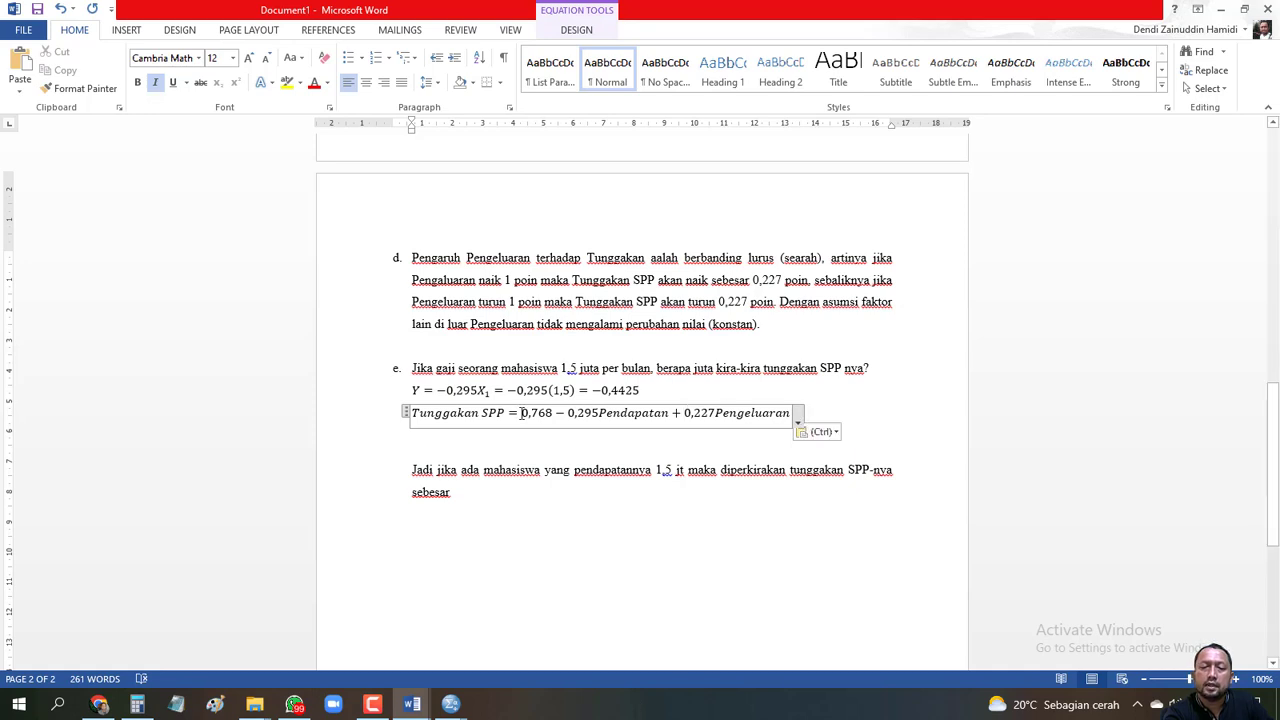
- Delete the constant 0,768 and the term "+ 0,227Pengeluaran" from the Tunggakan SPP equation under item e
drag(521, 412, 556, 414)
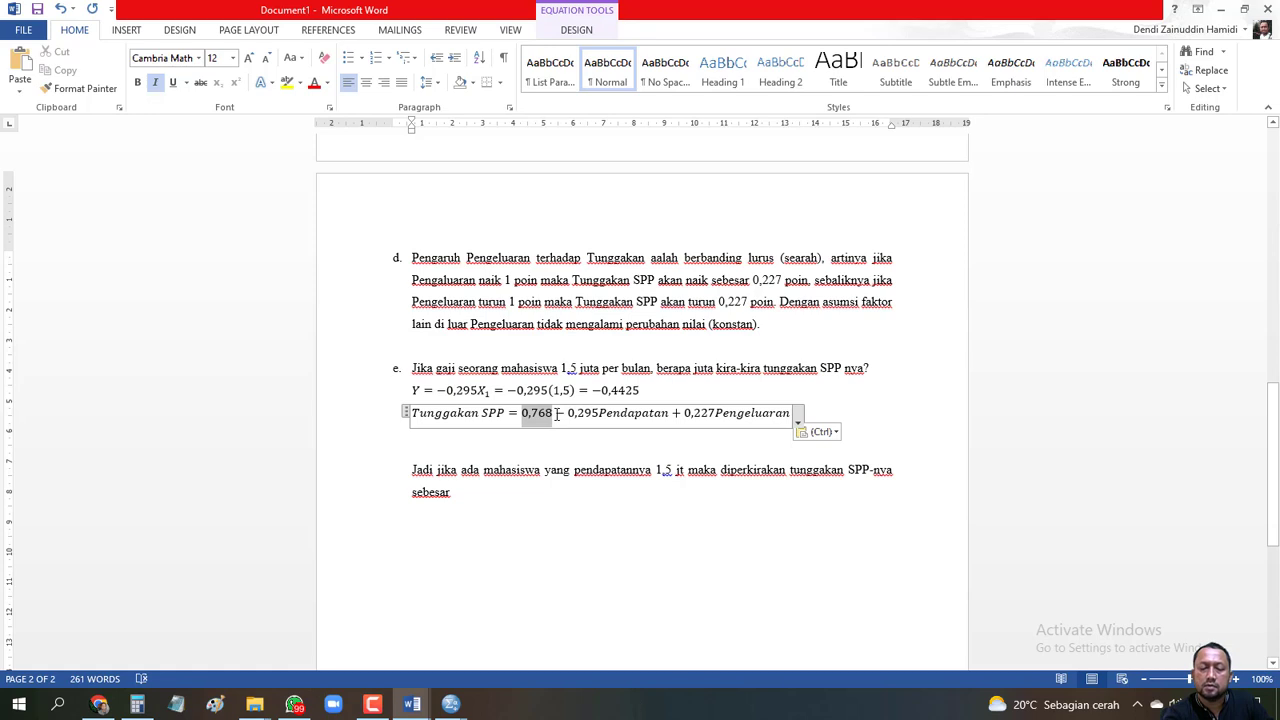
key(BackSpace)
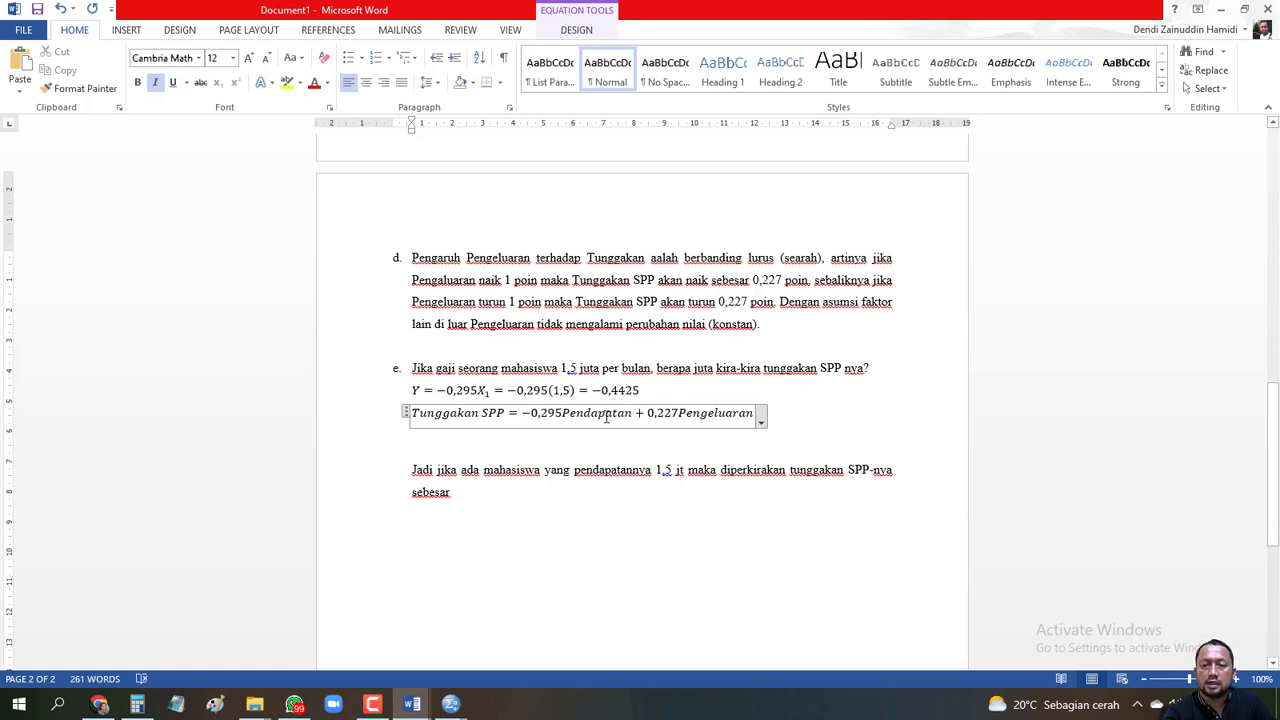
drag(636, 414, 756, 413)
key(BackSpace)
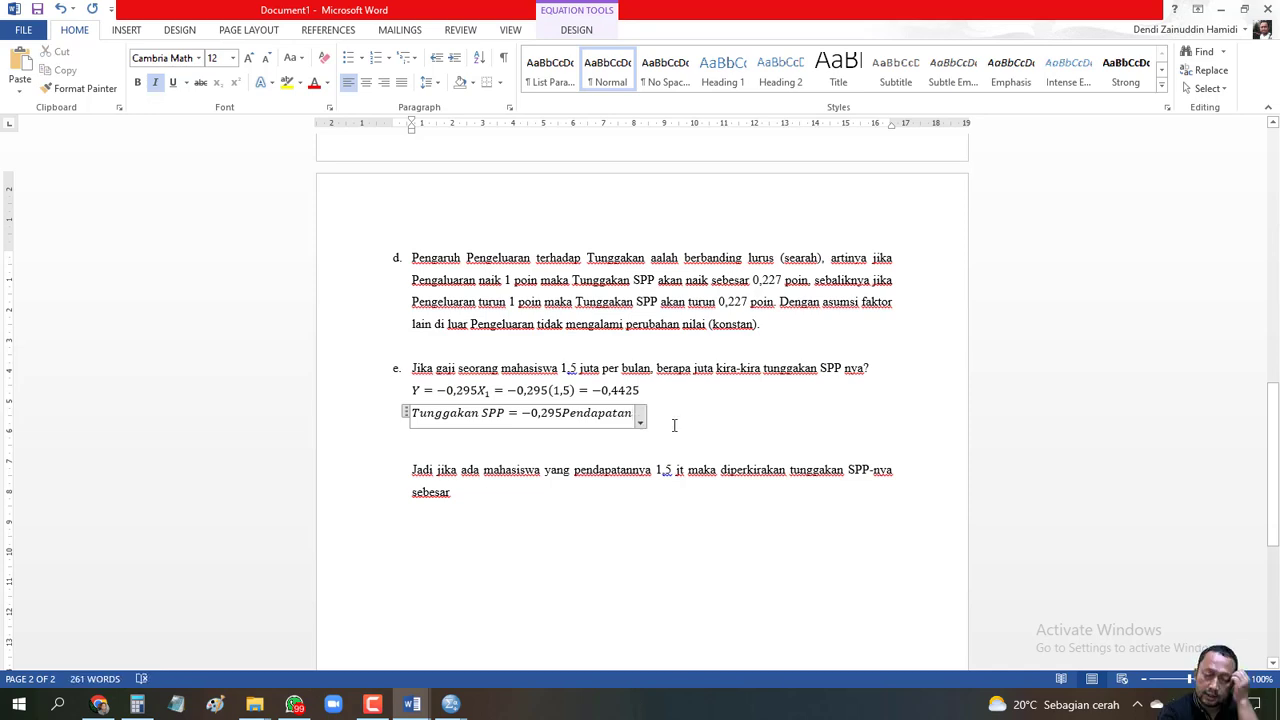
- Extend the Tunggakan SPP equation under item e with "= −0,295(1,5) = −0,4425" and leave the equation
click(637, 412)
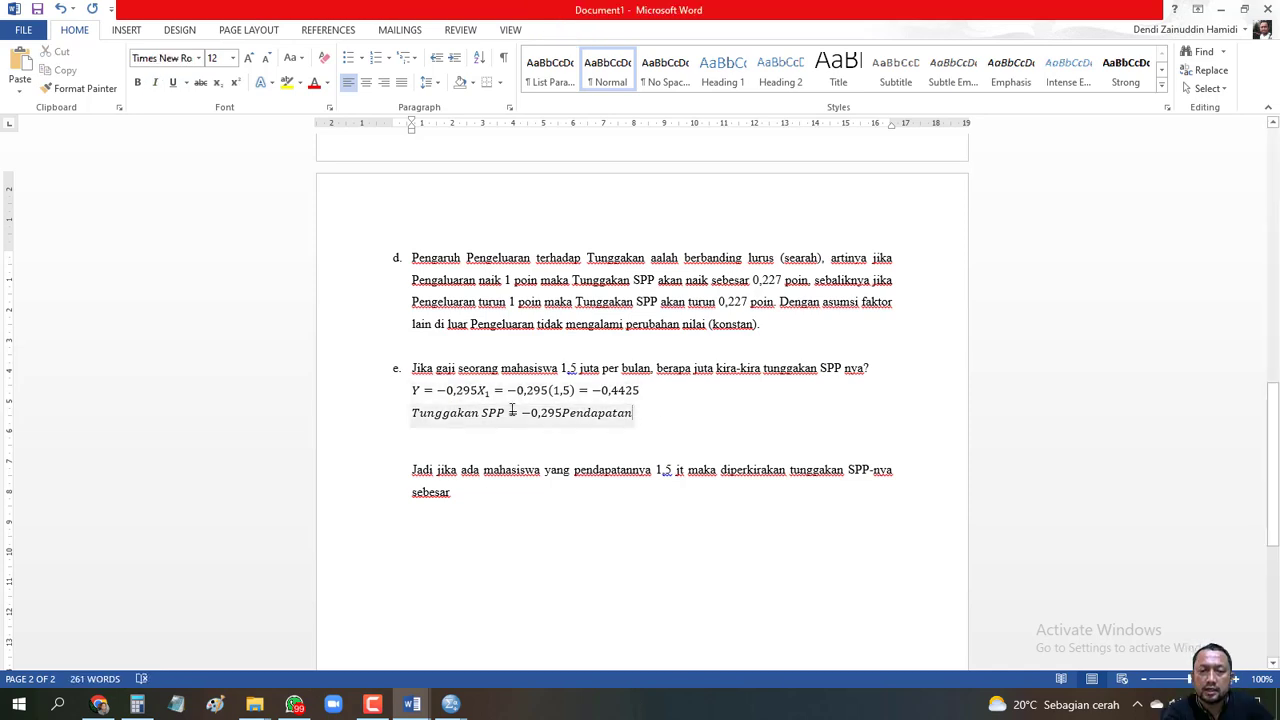
click(634, 412)
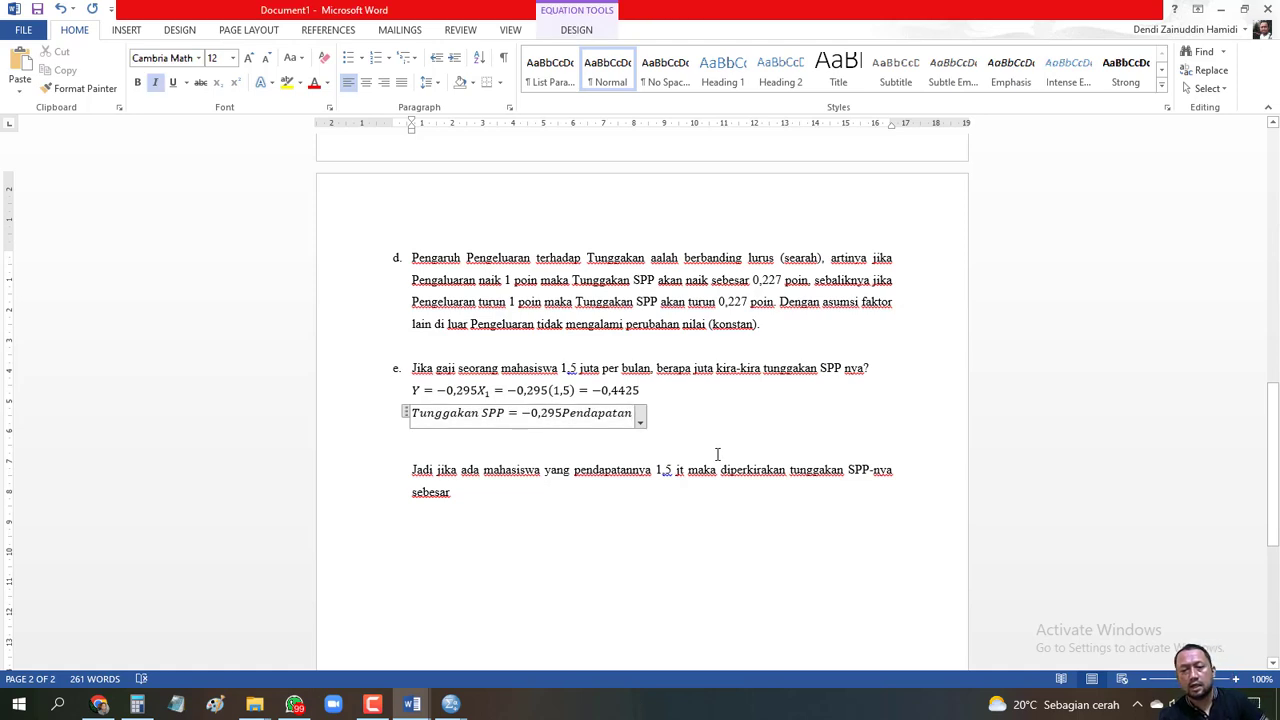
text(= −)
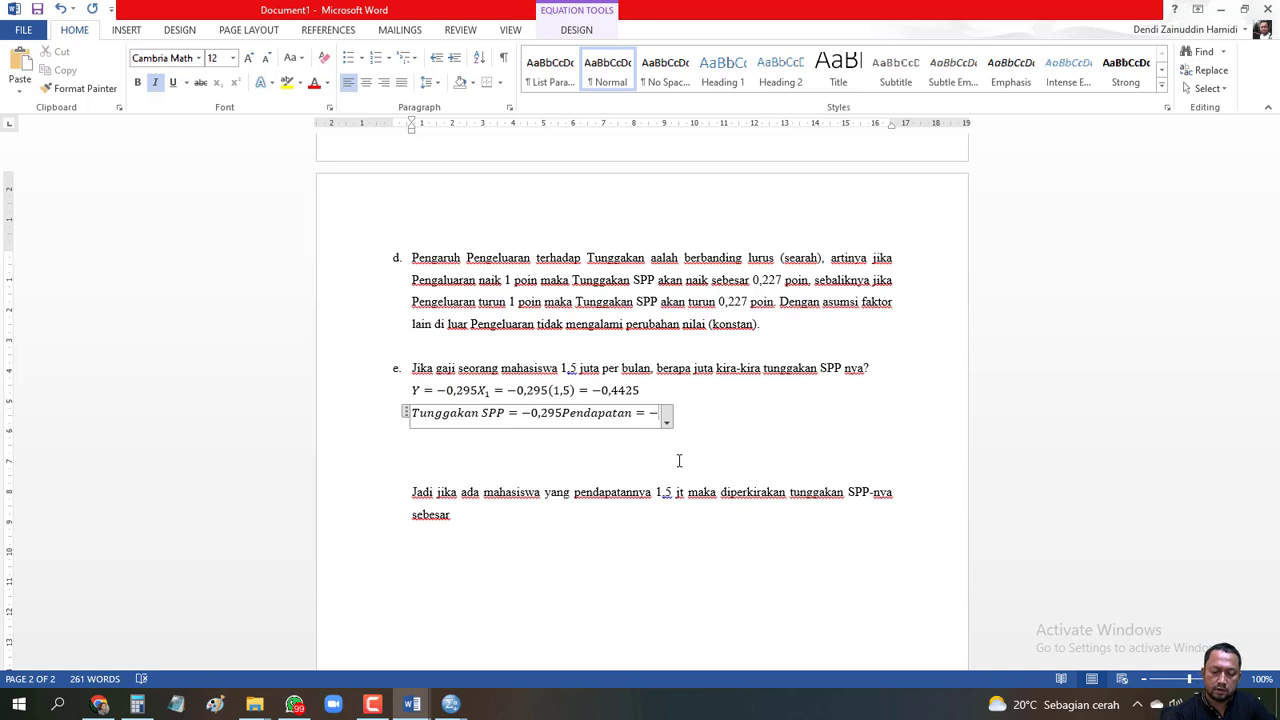
text(-0,295)
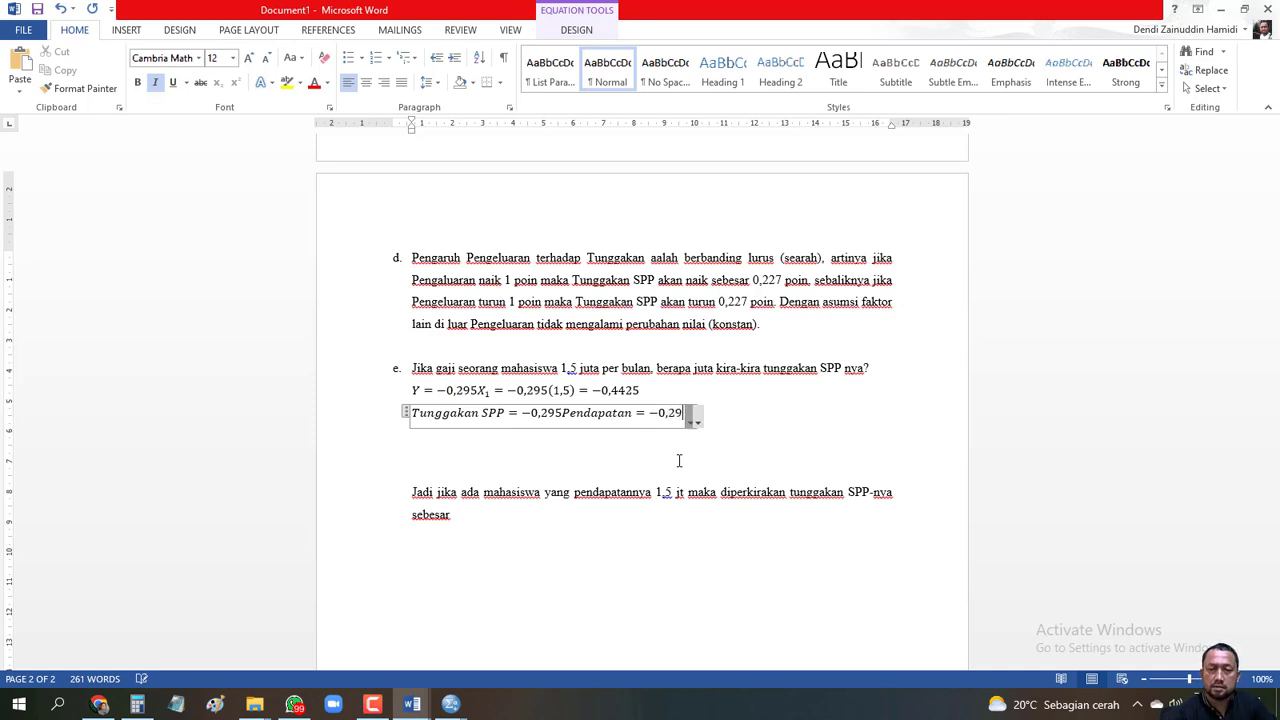
text(()
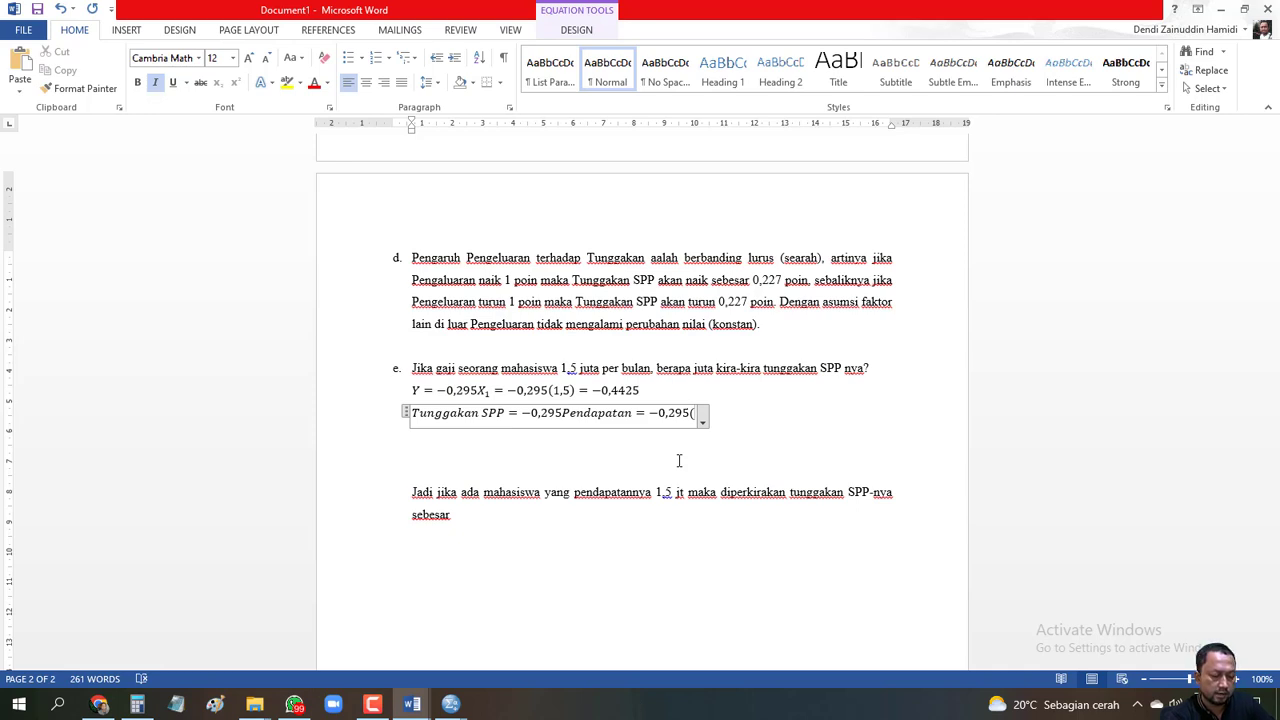
text(1,5))
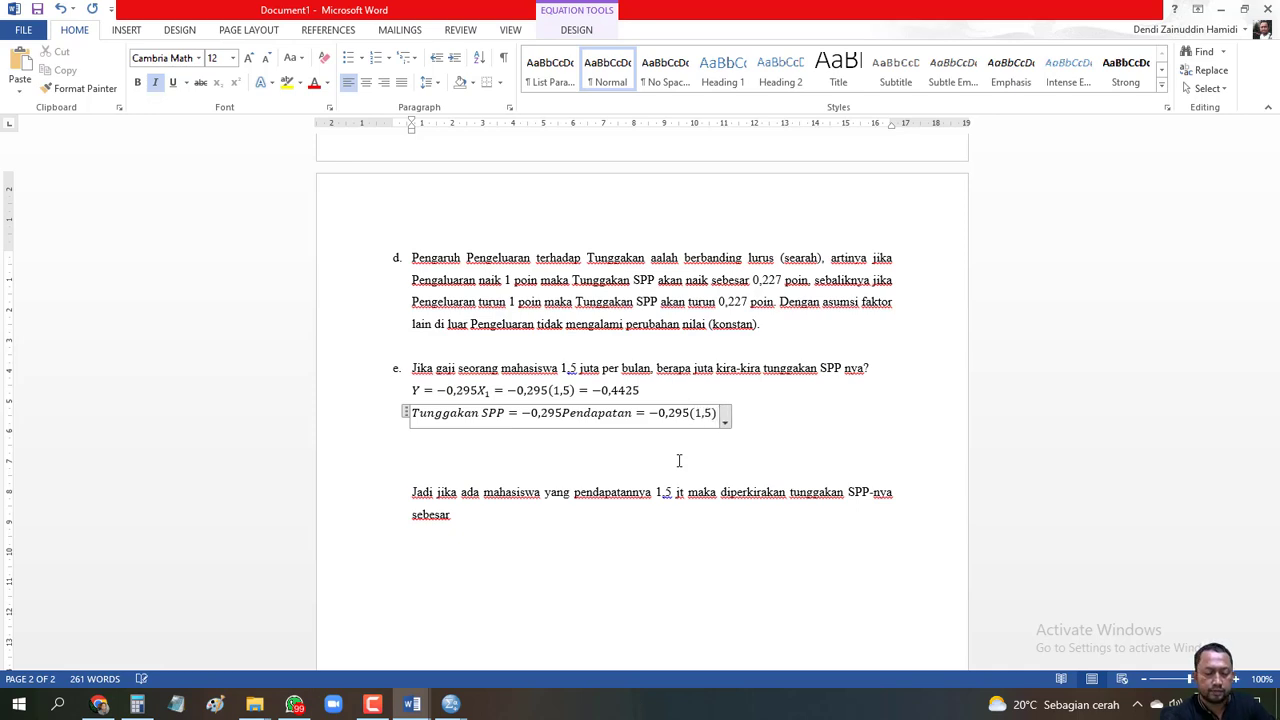
text(=)
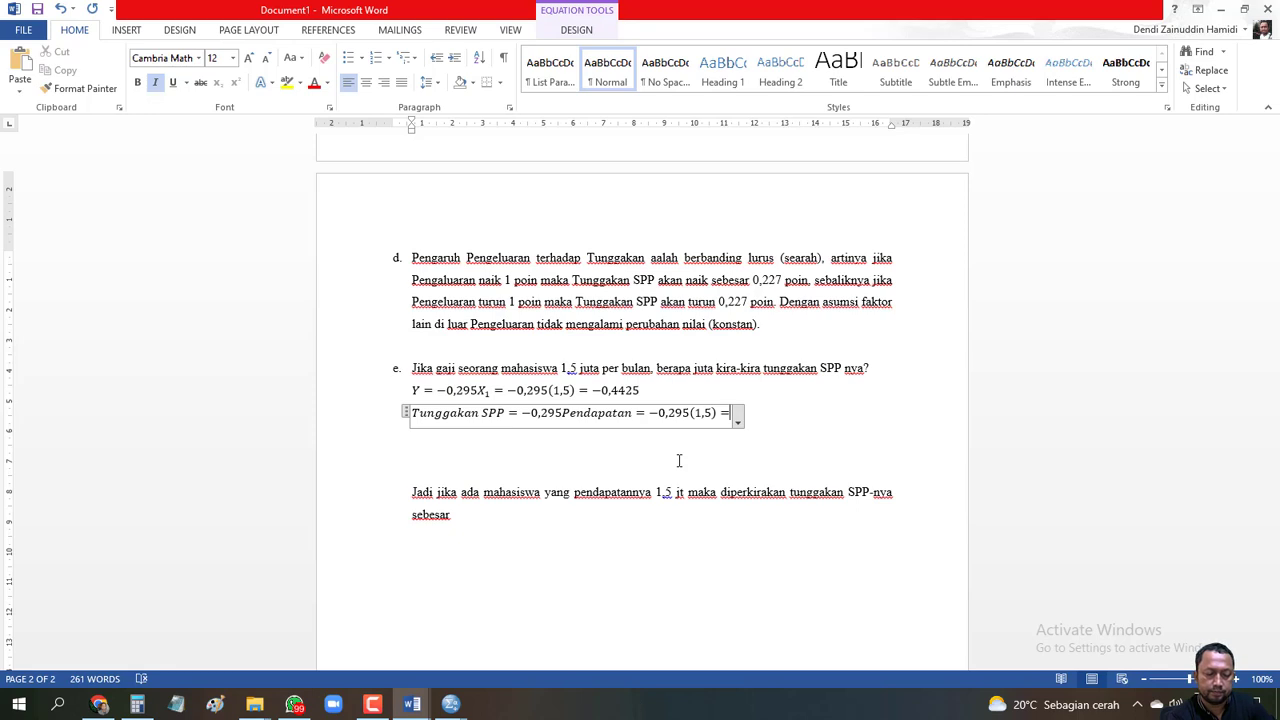
text(-)
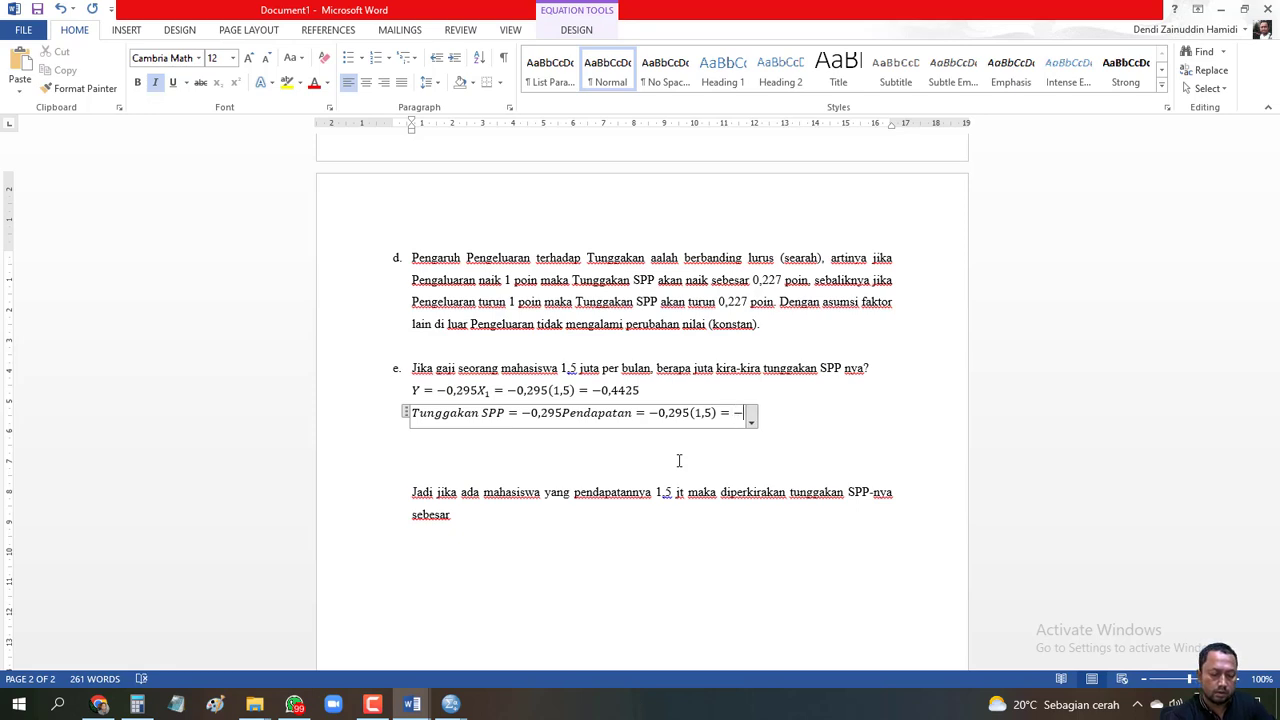
text(0)
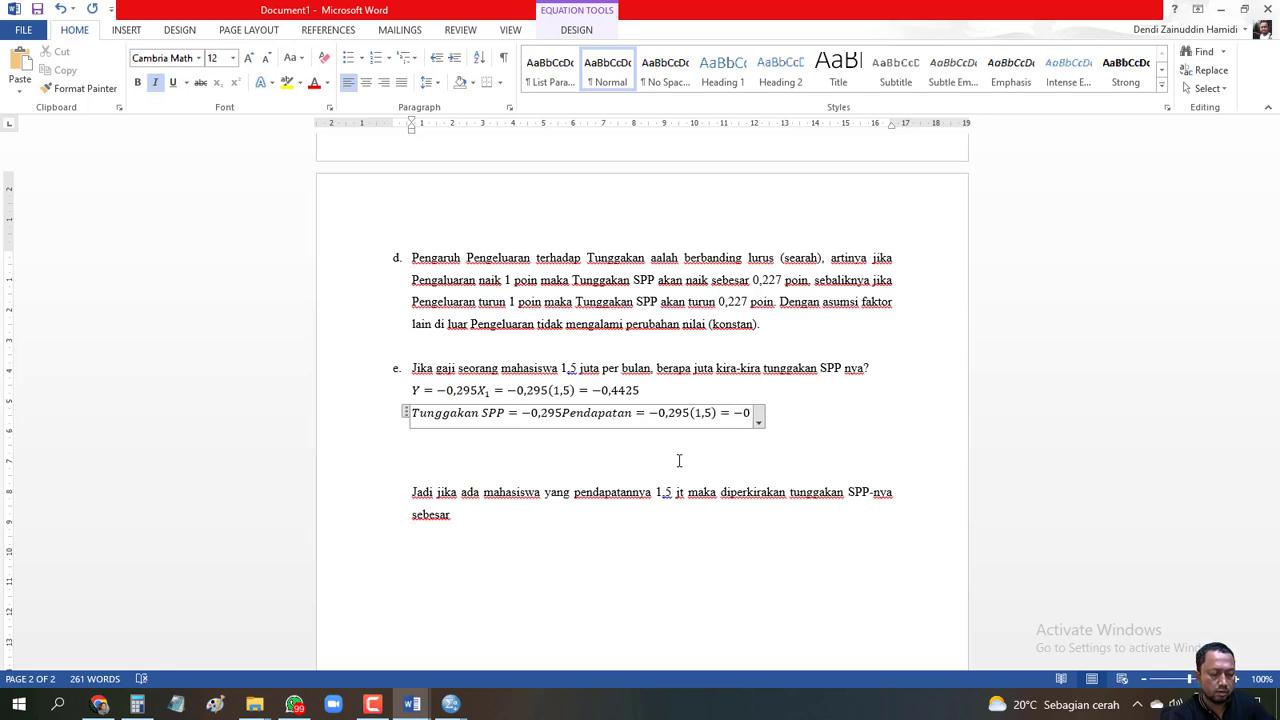
text(,)
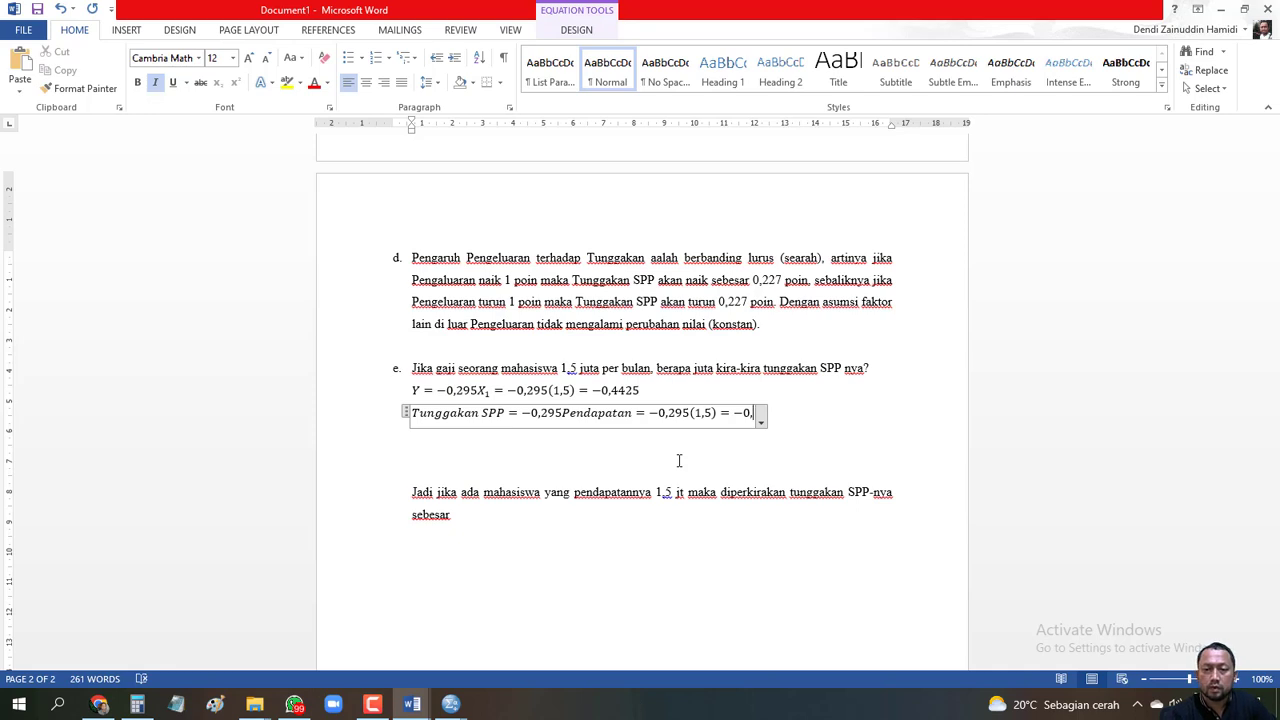
text(4425)
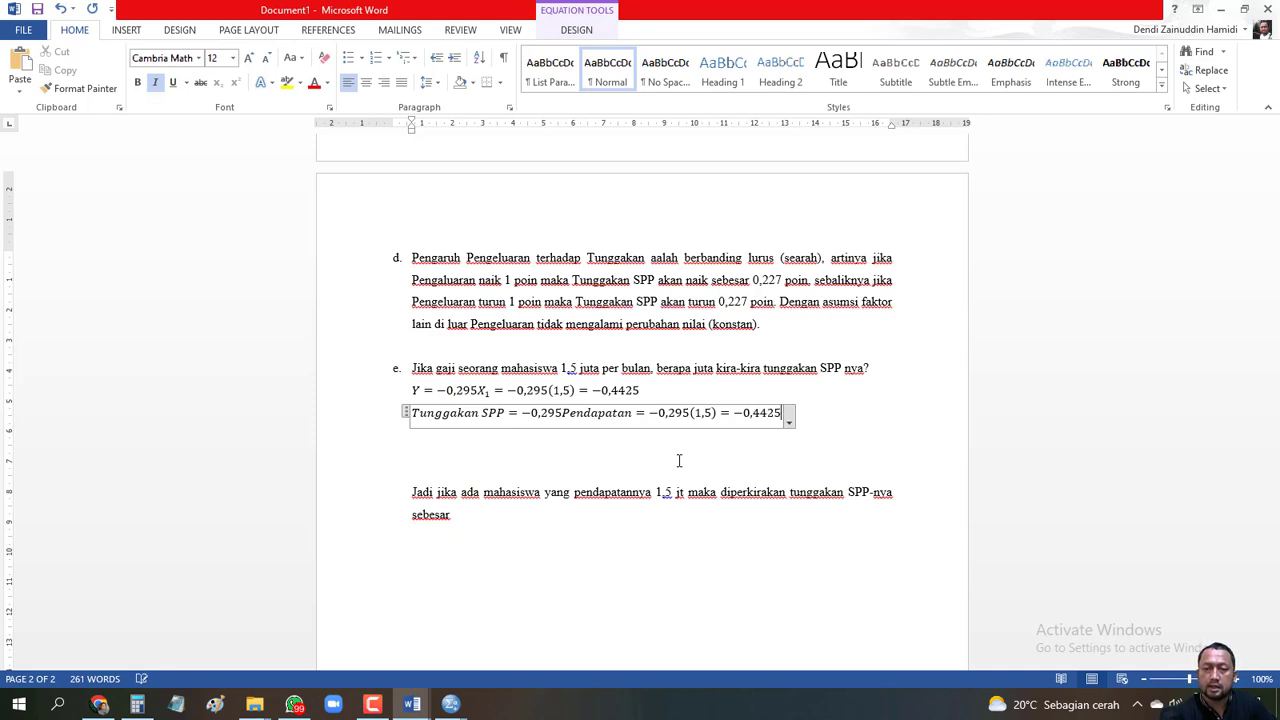
click(412, 464)
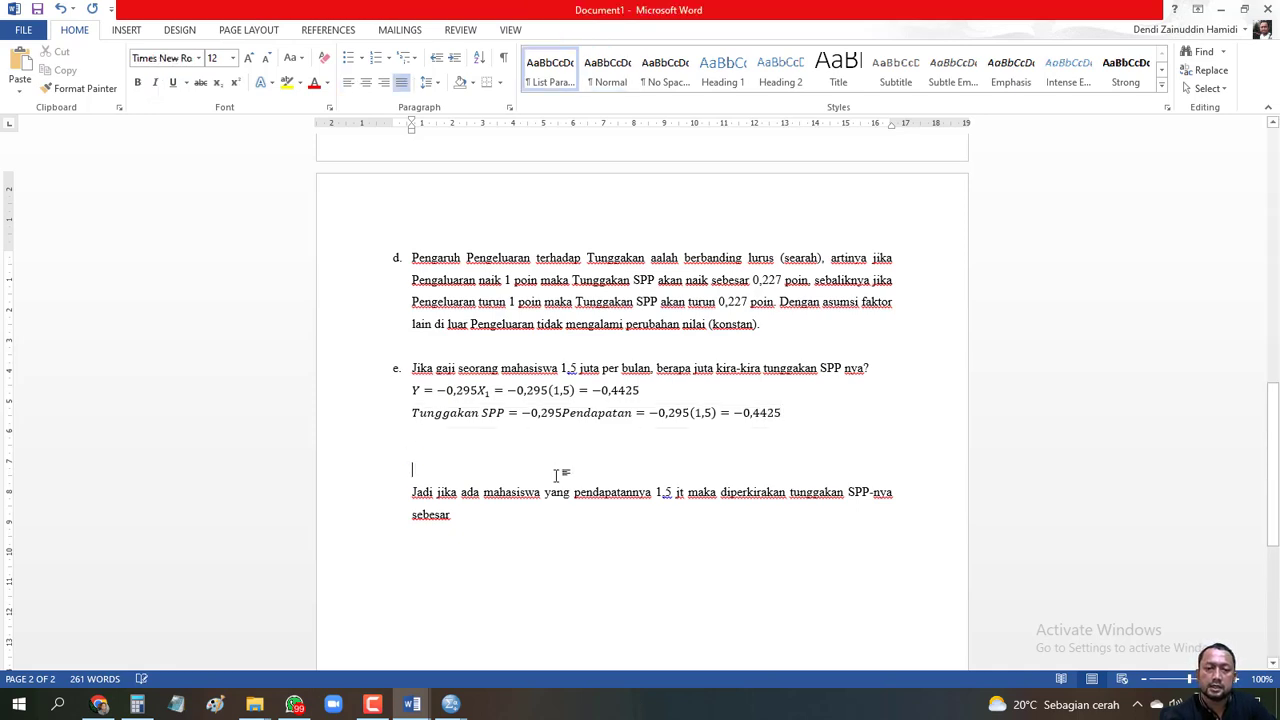
- Remove the blank lines above the conclusion under item e and insert "naik" before "1,5 jt" in its sentence
key(BackSpace)
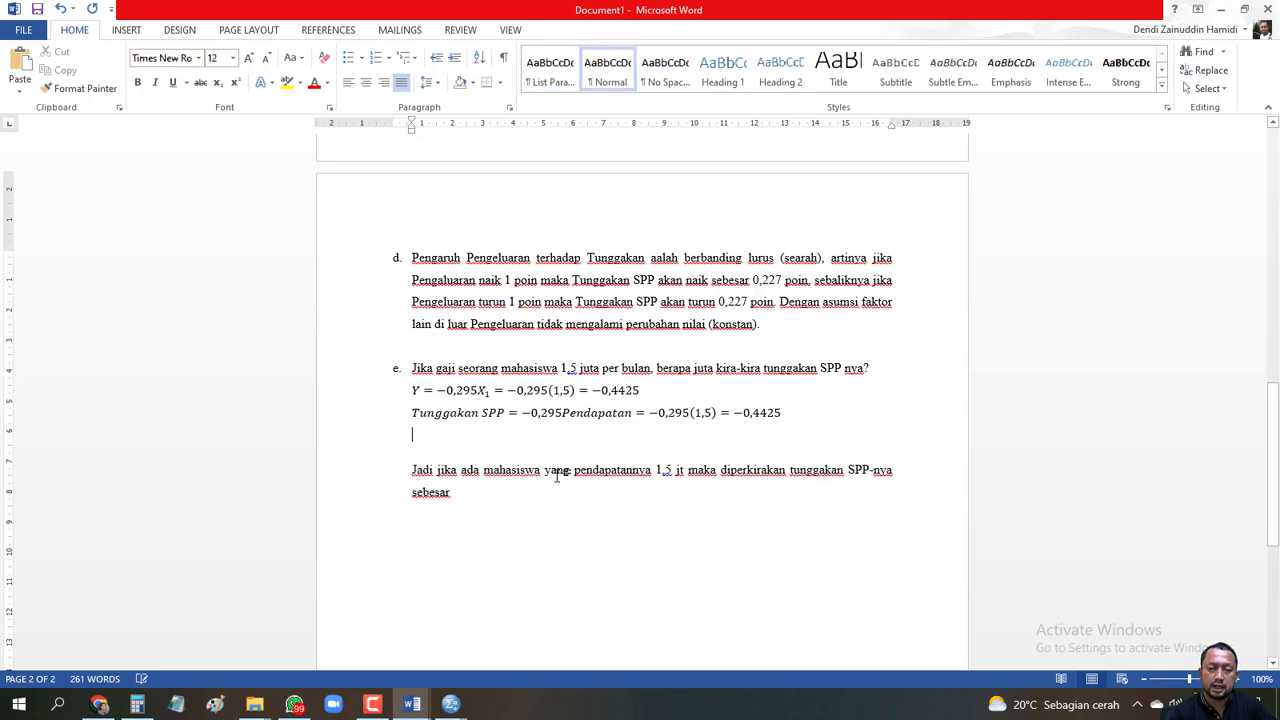
key(Delete)
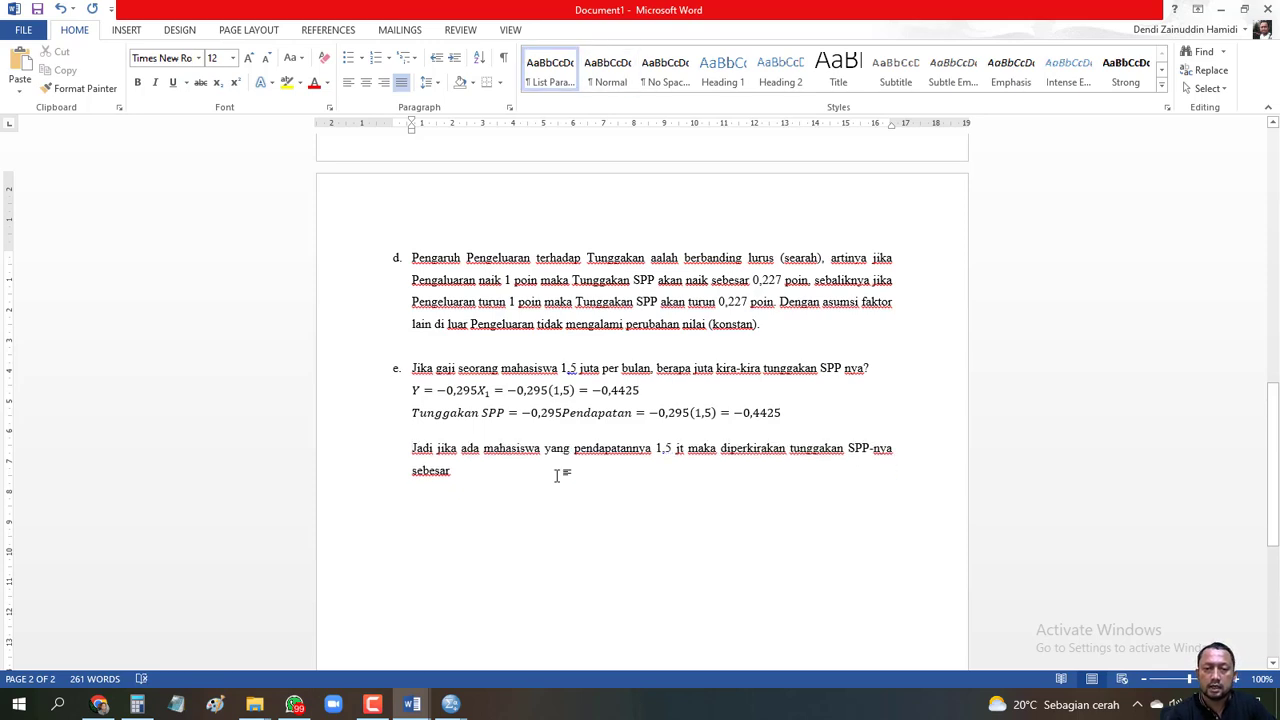
key(Right)
key(Right)
key(Right)
key(Right)
key(Right)
key(Right)
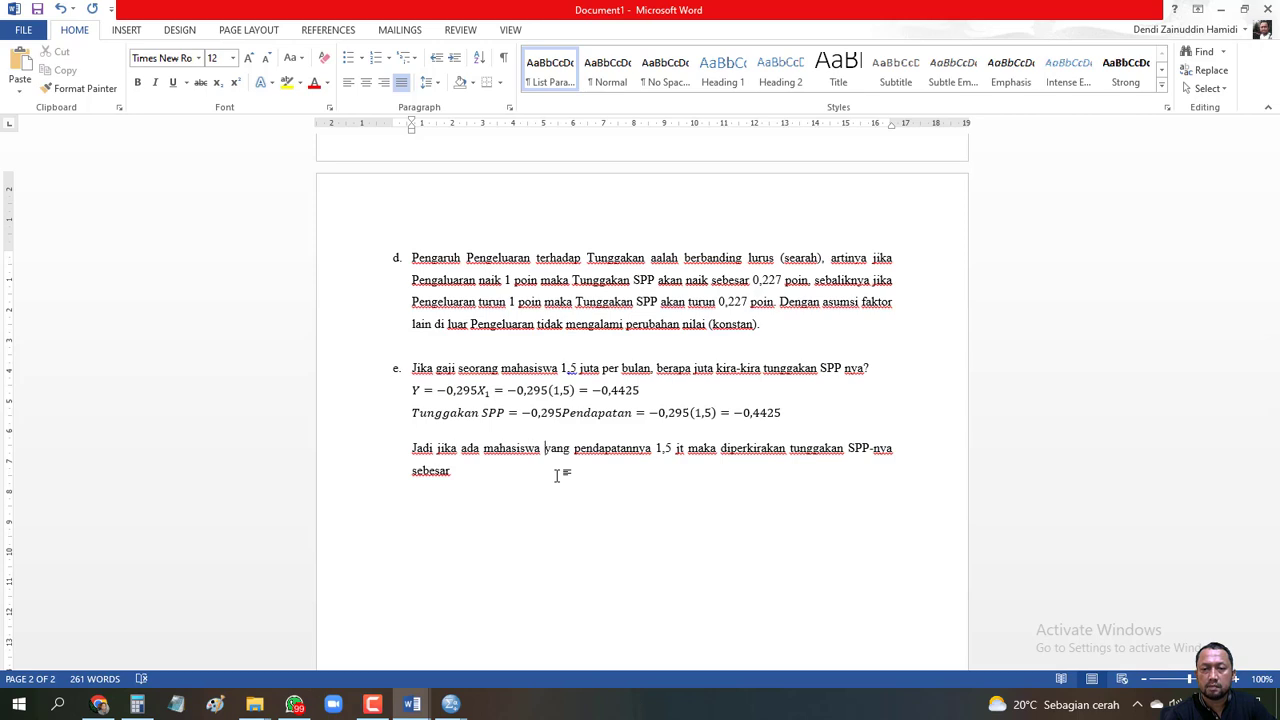
text(naik)
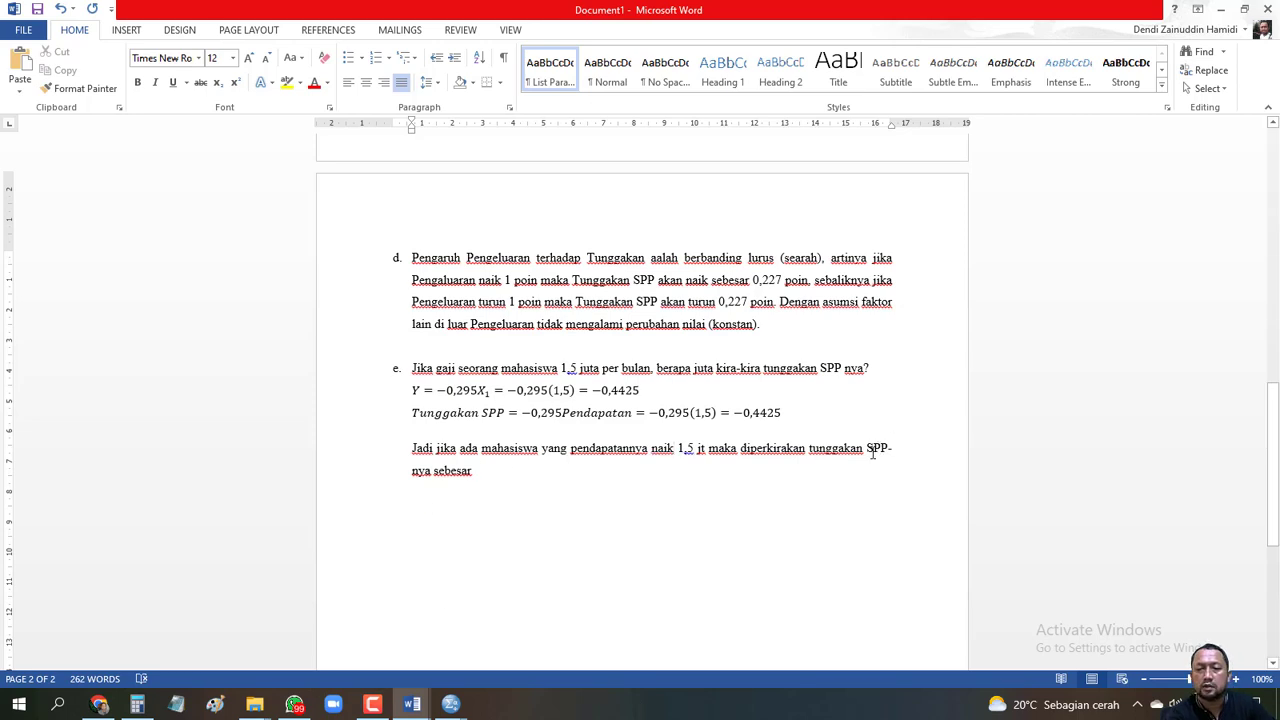
- Insert "turun" before "sebesar" in the conclusion of item e and end the sentence with "0,4425 jt." followed by a new line
click(434, 471)
text(turun)
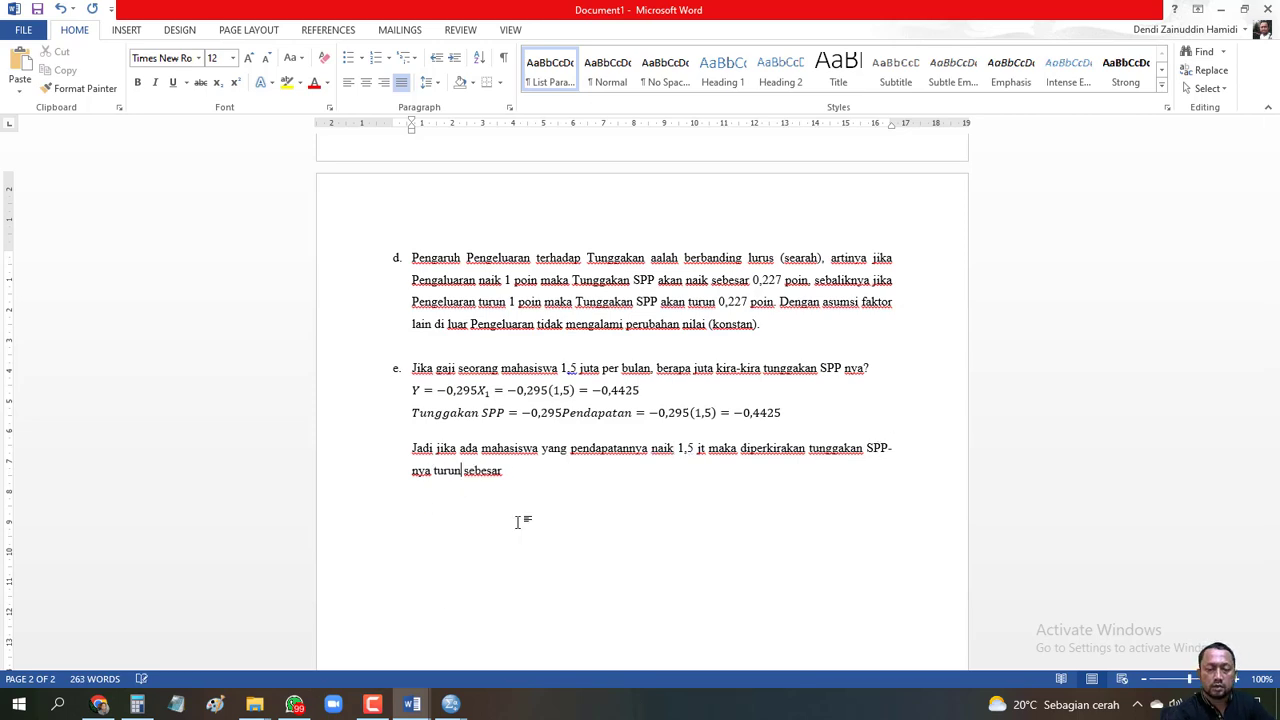
key(End)
text(0,)
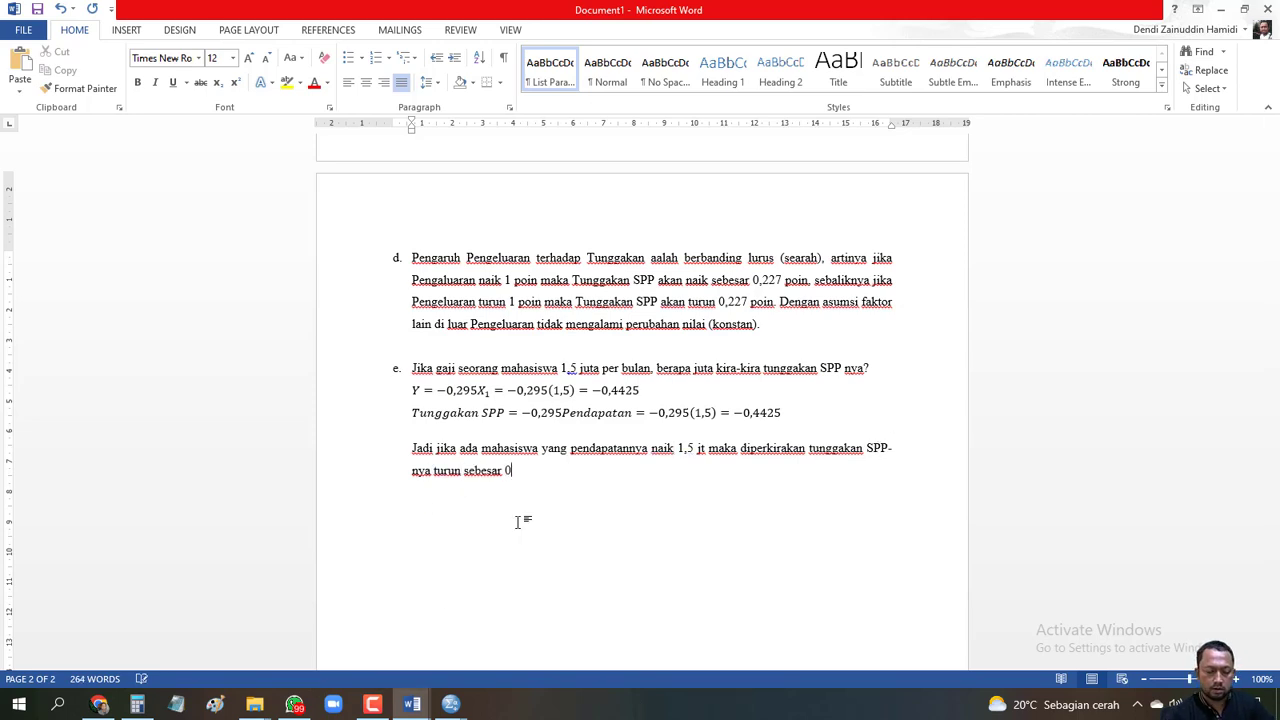
text(44)
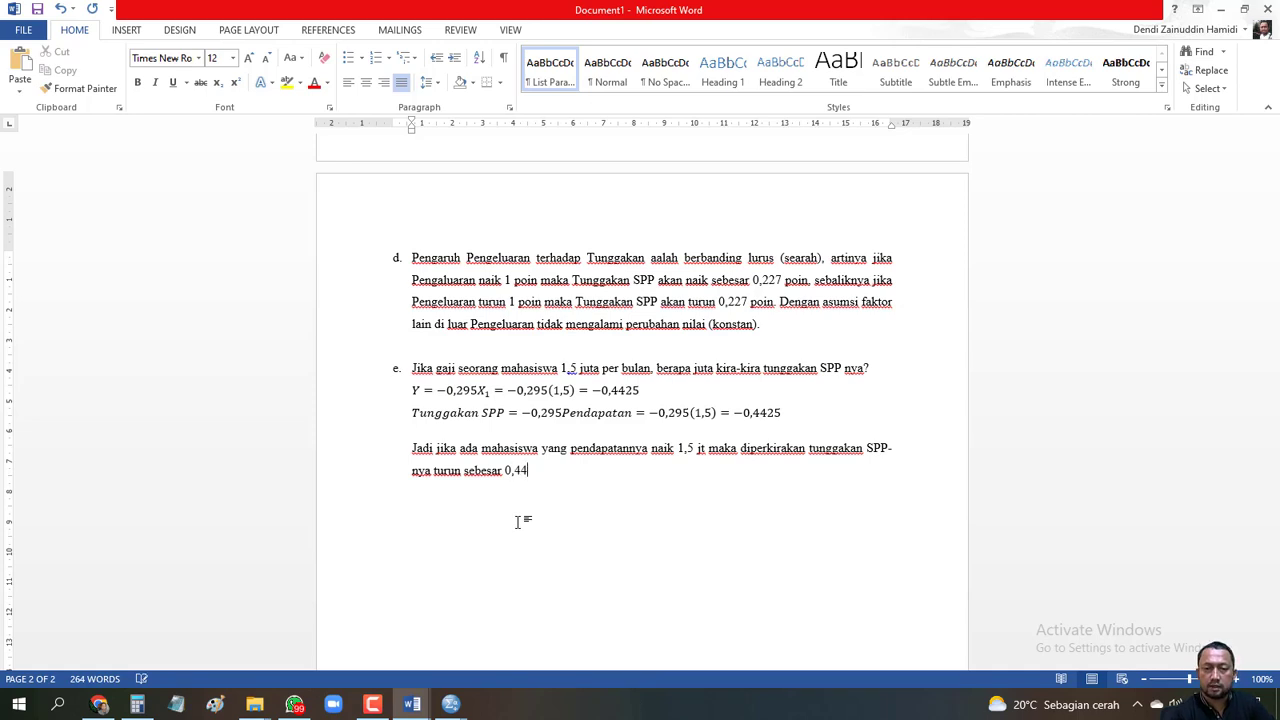
text(25)
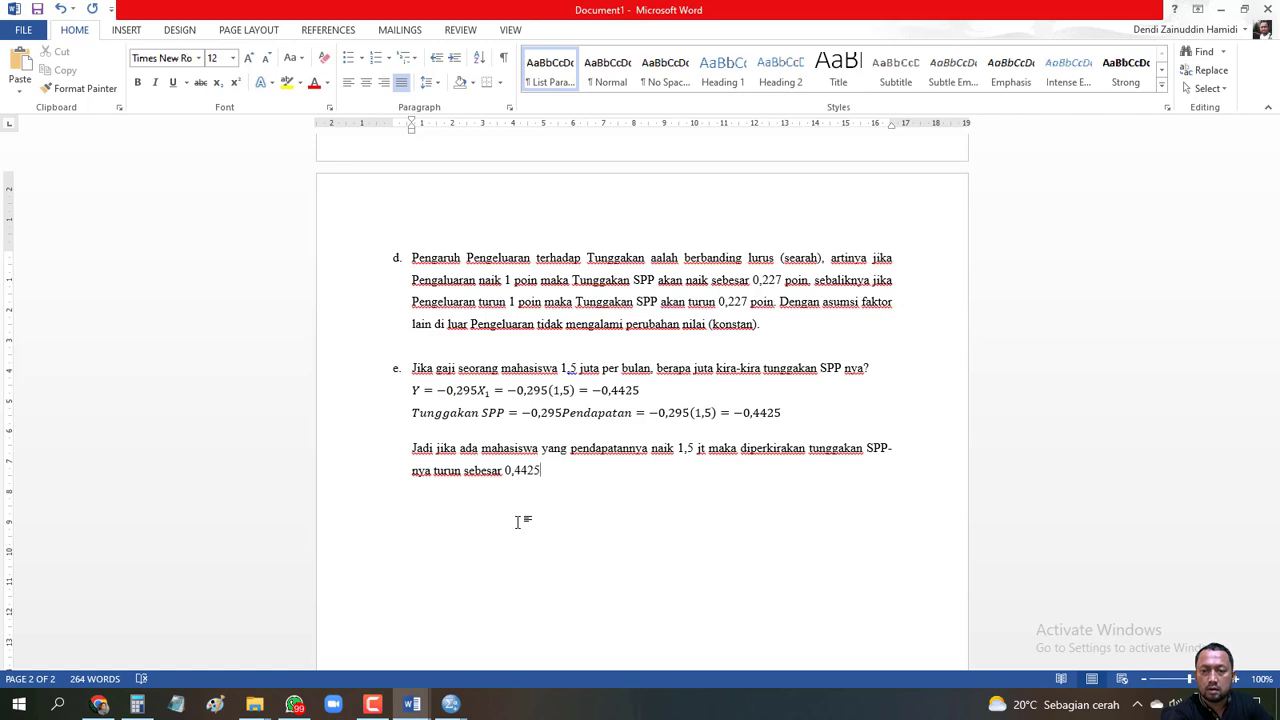
text( jt)
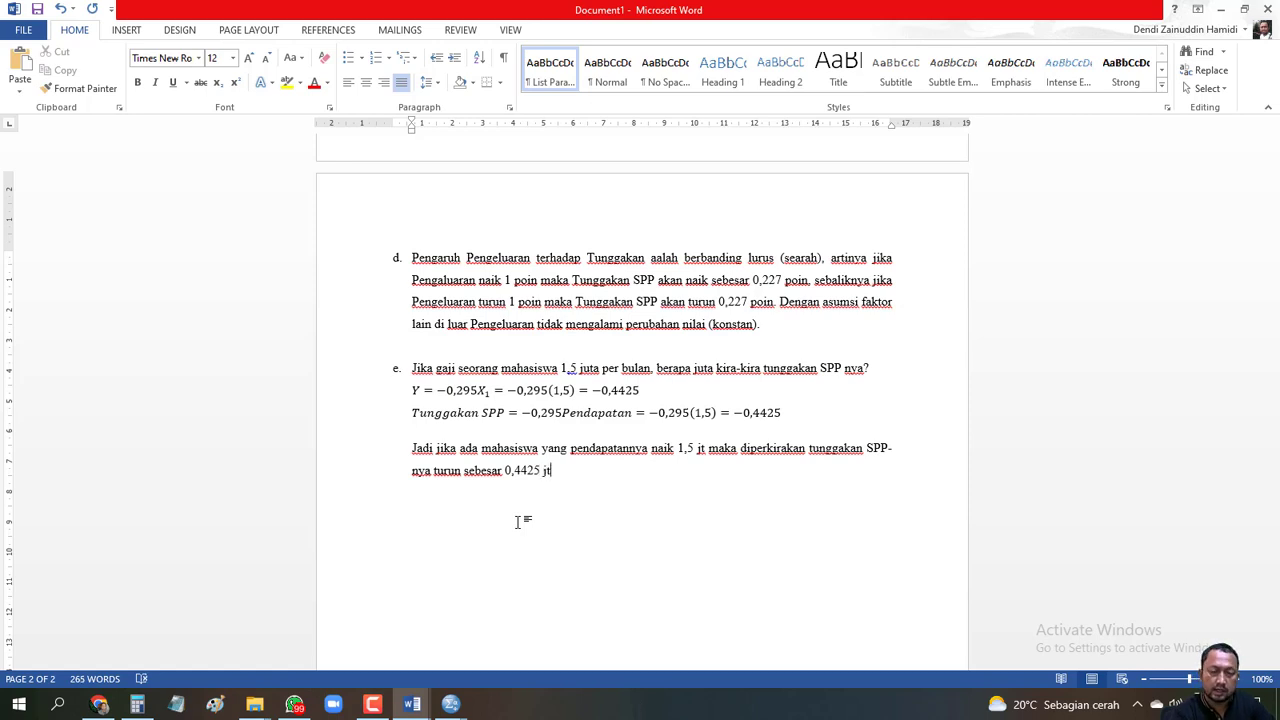
text(.)
key(Return)
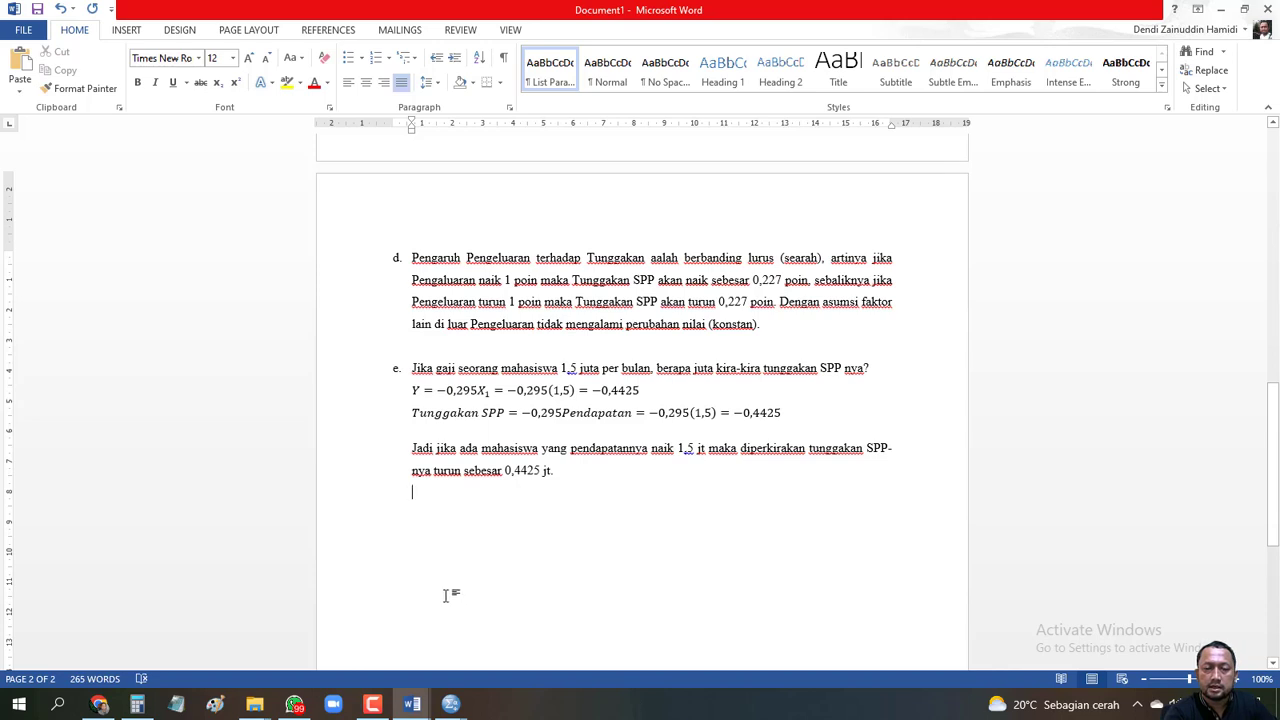
- Compare the item e result in the answer document with the Tunggakan SPP data of question 2 in the exam document
mouse_move(418, 708)
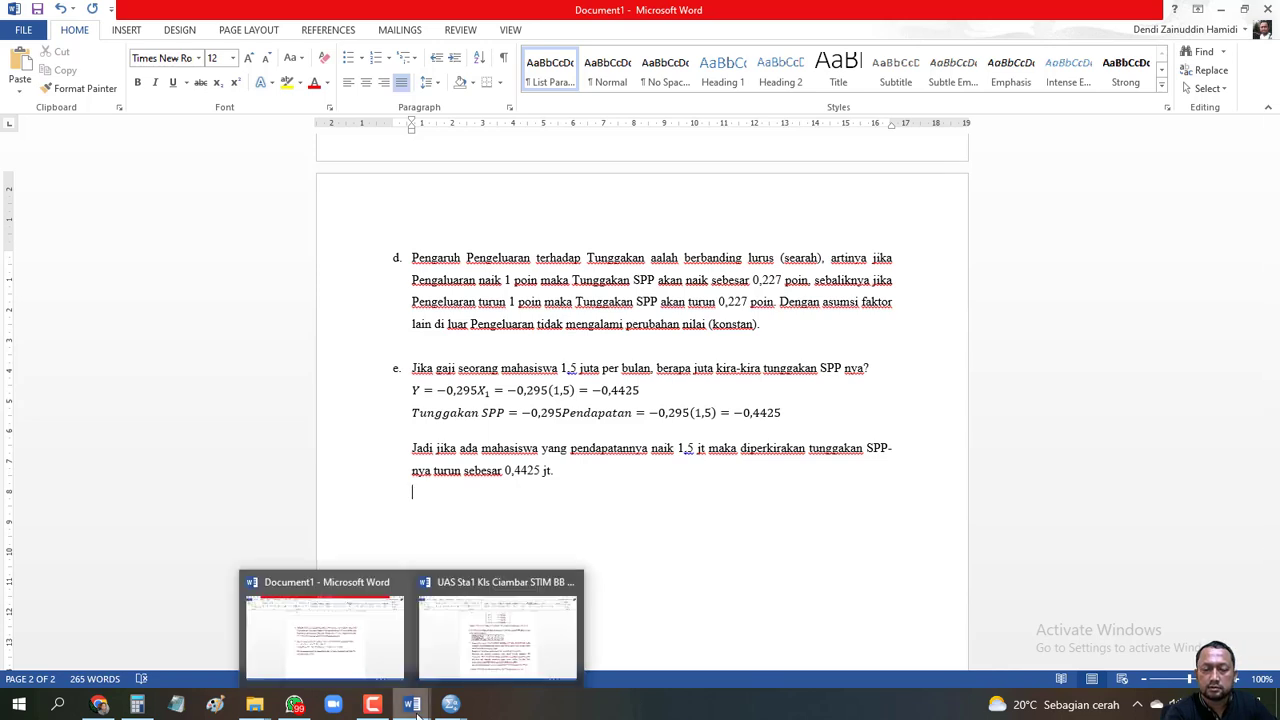
click(453, 645)
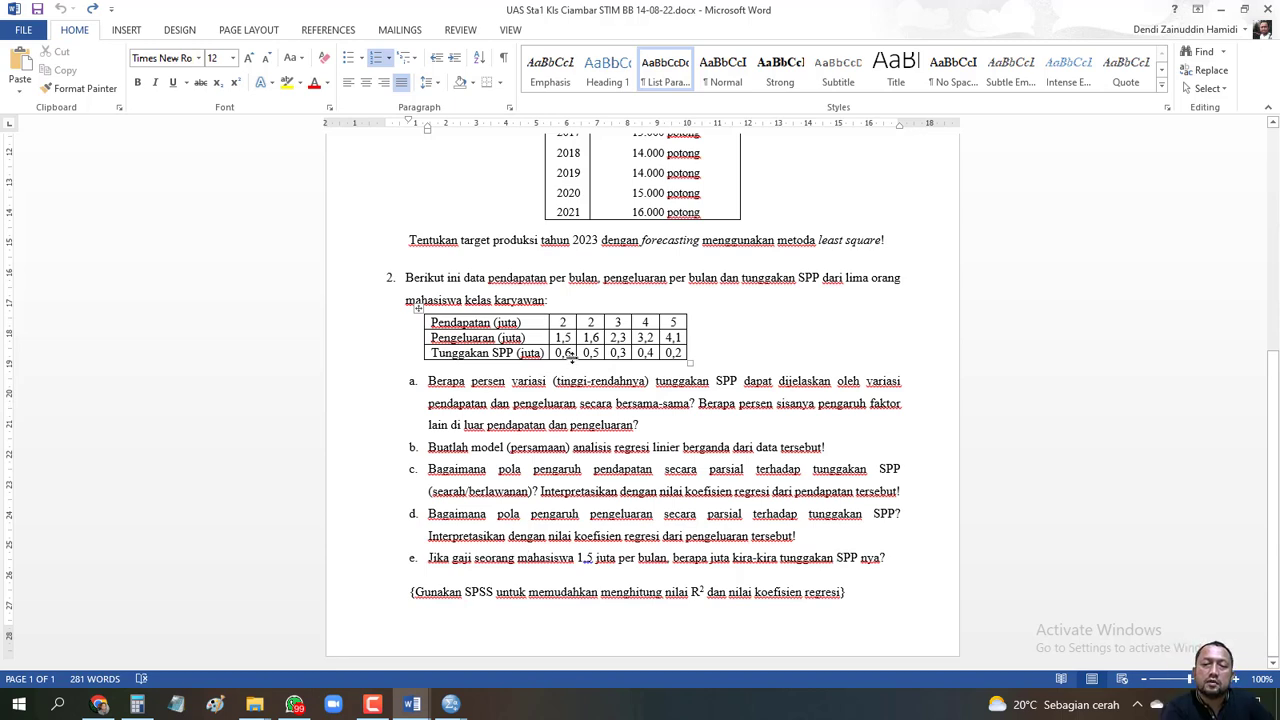
mouse_move(411, 704)
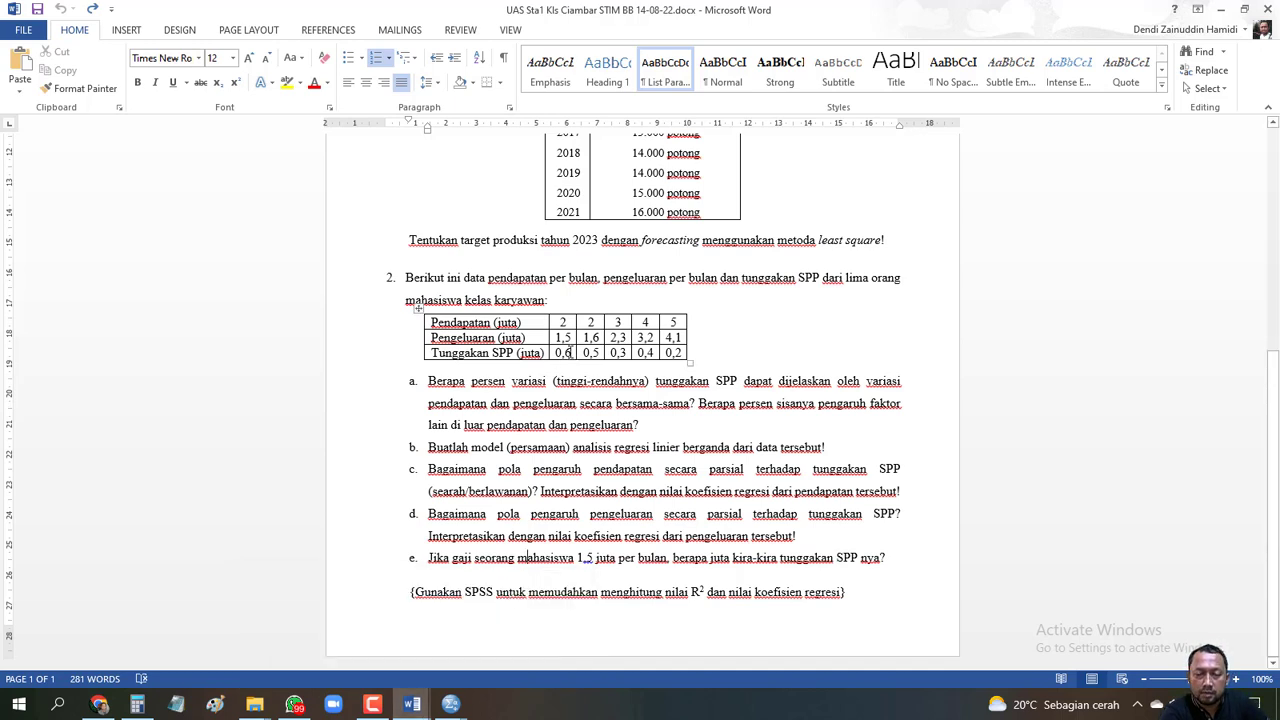
click(366, 646)
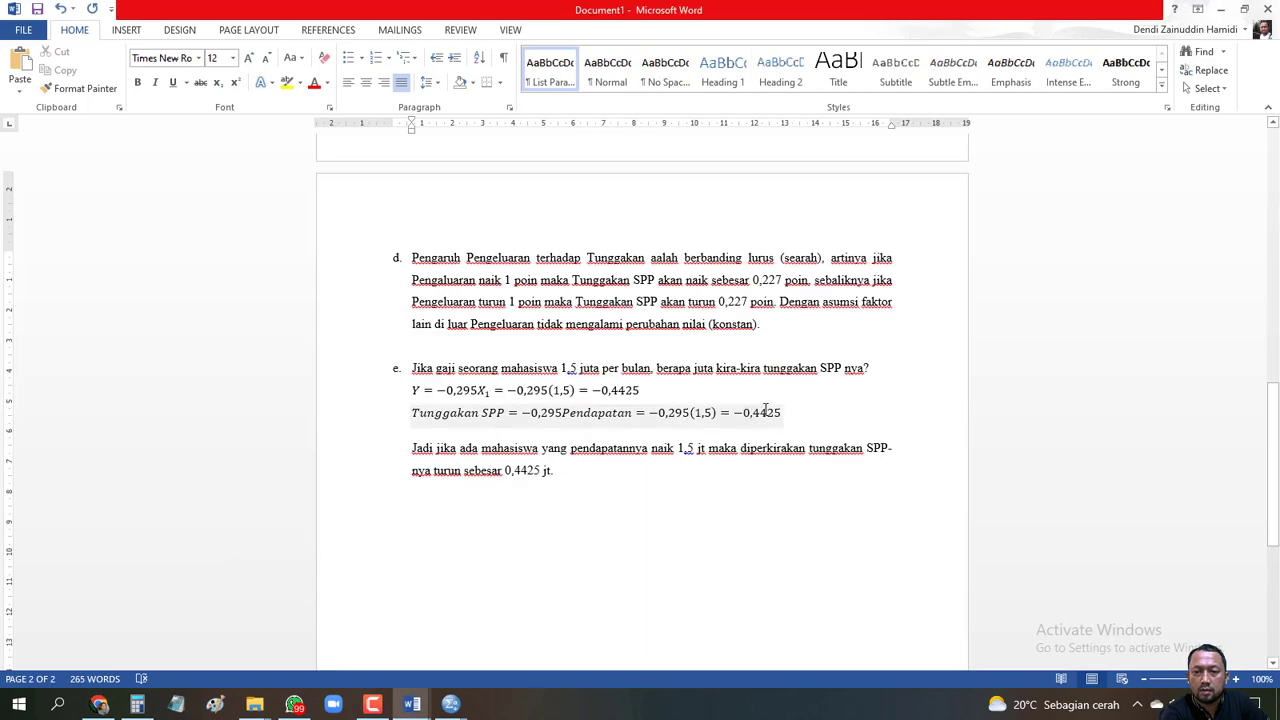
key(alt+Tab)
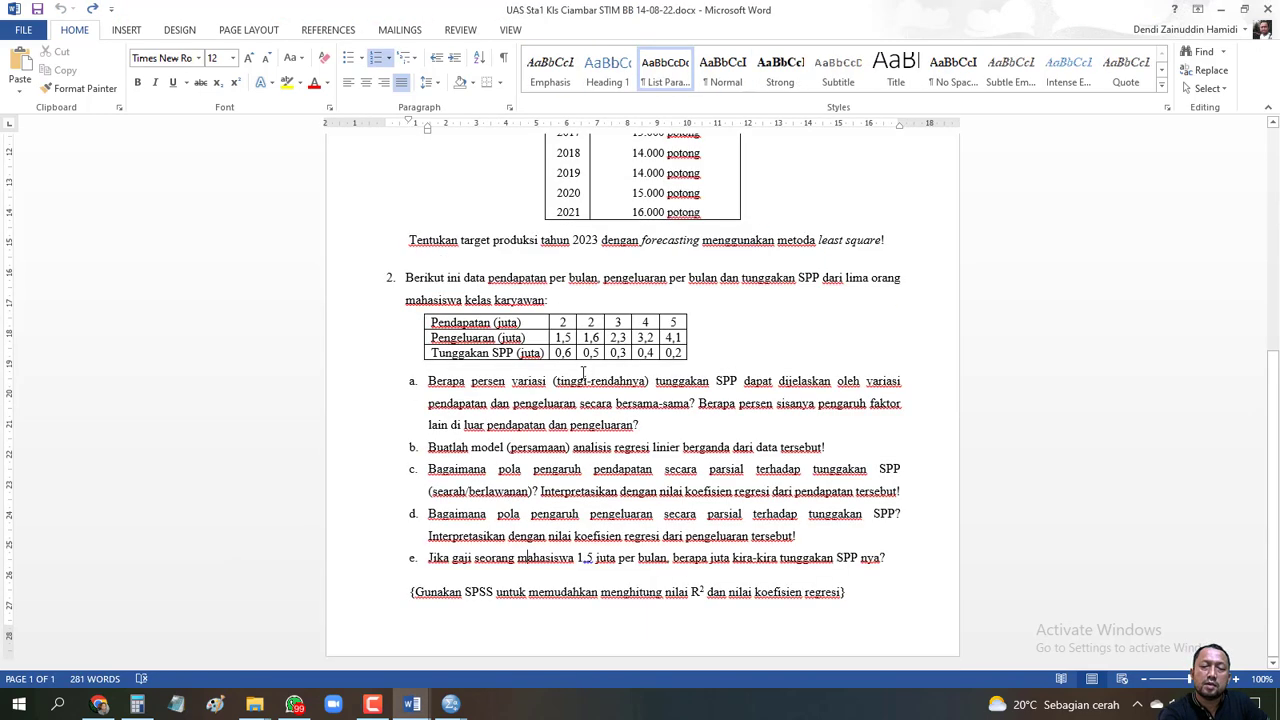